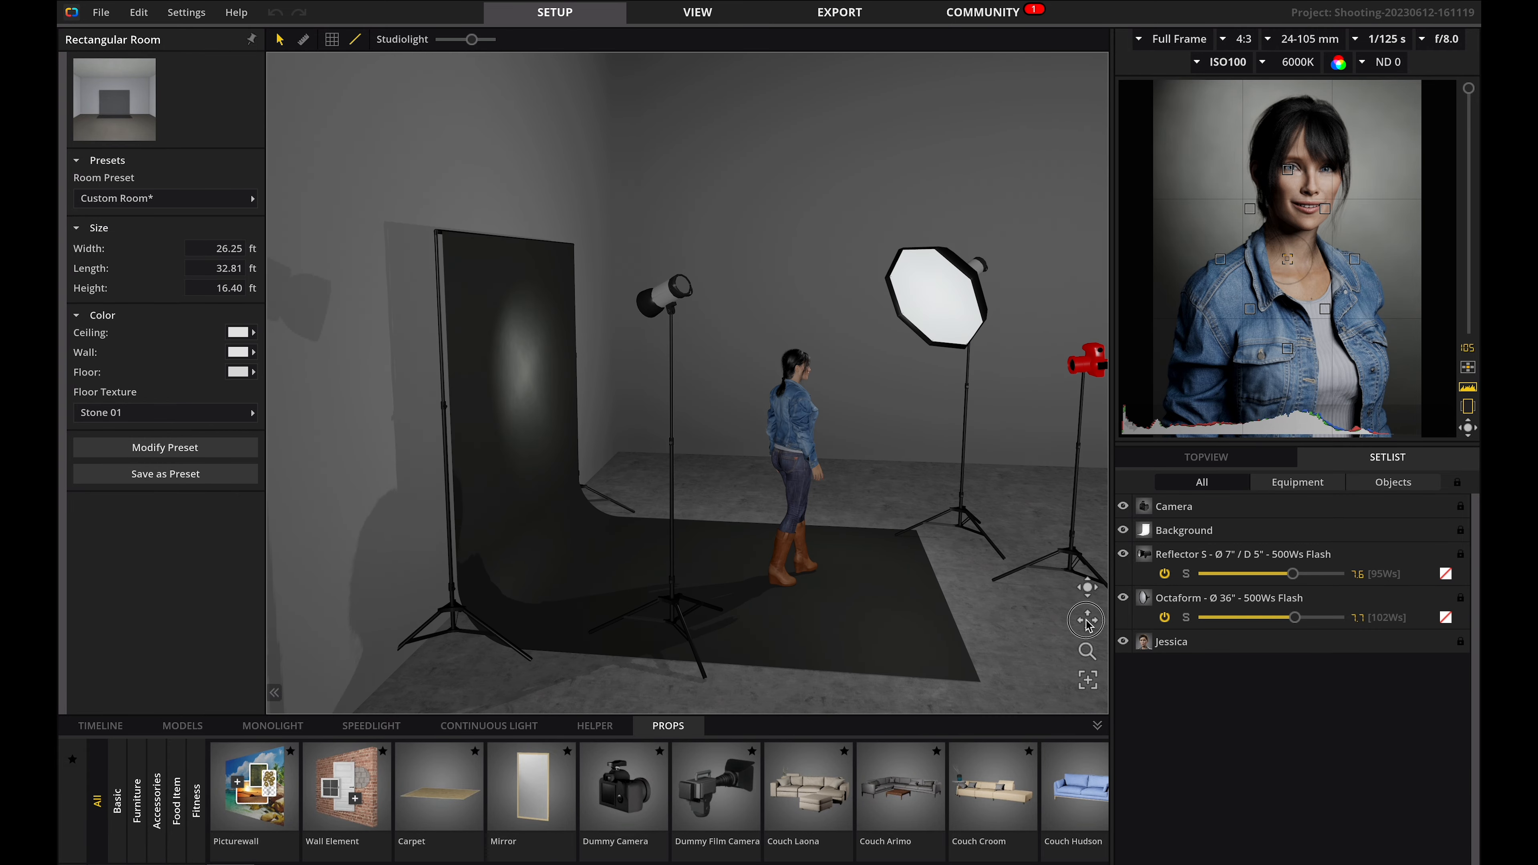
# Select the camera and switch it from Photo to Film mode.
pyautogui.moveTo(1087, 624); pyautogui.dragTo(905, 593)
pyautogui.moveTo(1087, 652)
pyautogui.mouseDown()
pyautogui.moveTo(1082, 414)
pyautogui.moveTo(1079, 806)
pyautogui.moveTo(1076, 586)
pyautogui.moveTo(1080, 665)
pyautogui.mouseUp()
pyautogui.click(1088, 681)
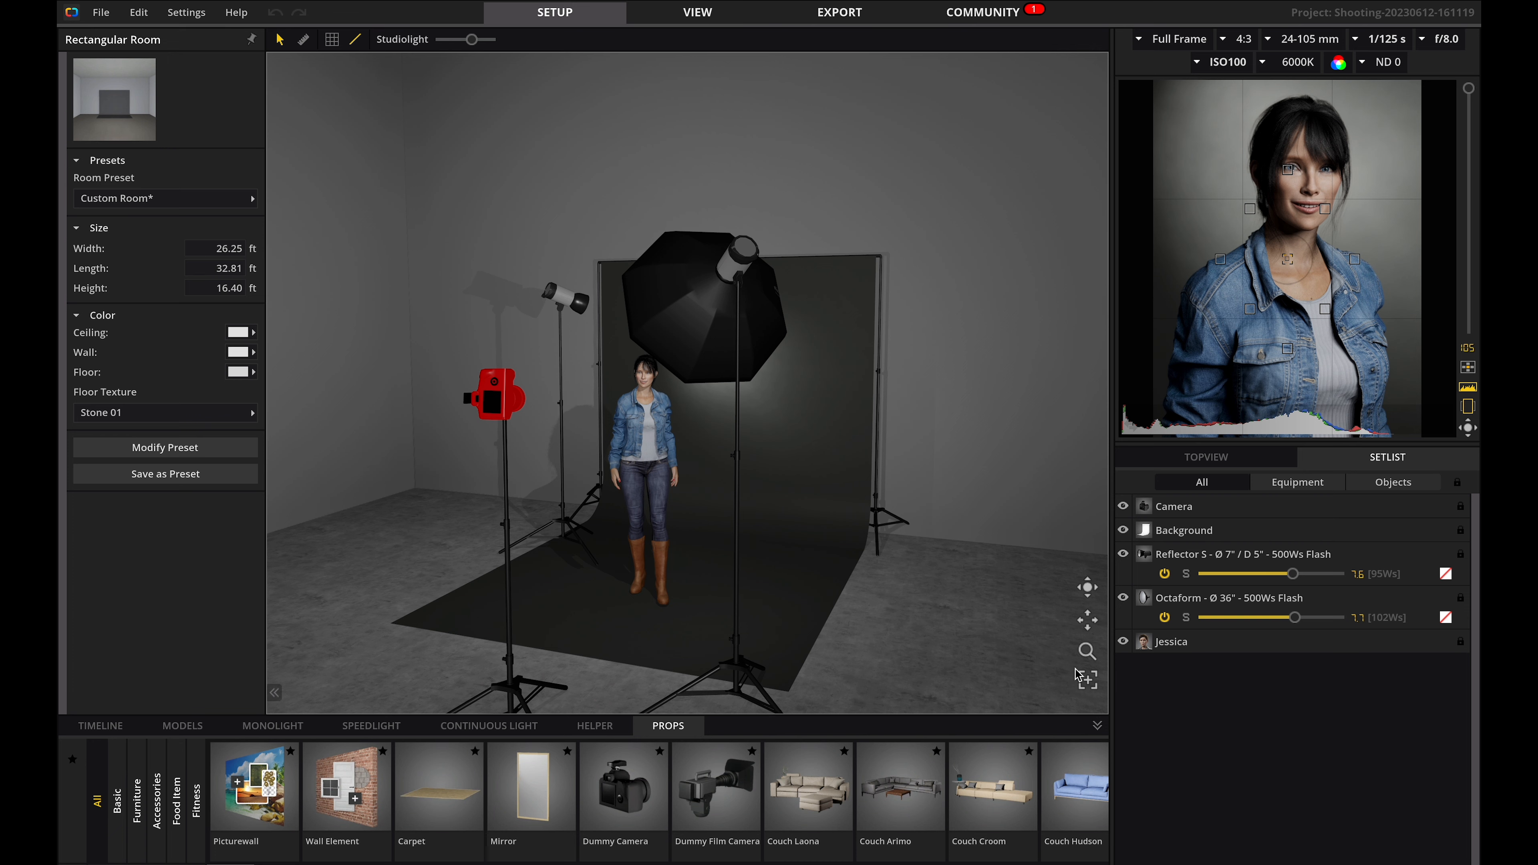
pyautogui.scroll(-3, 977, 535)
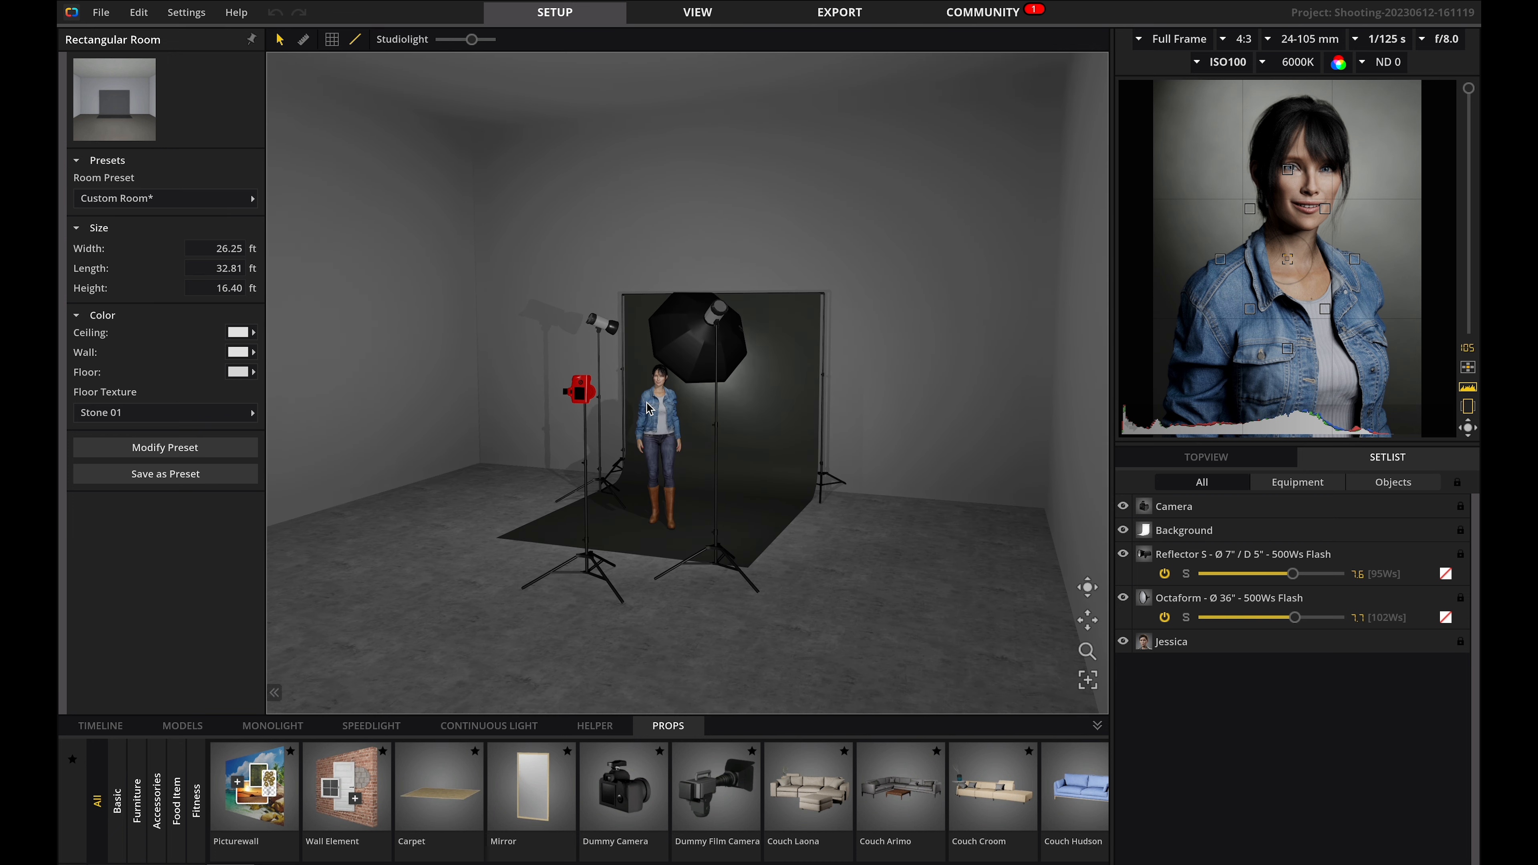
pyautogui.click(586, 403)
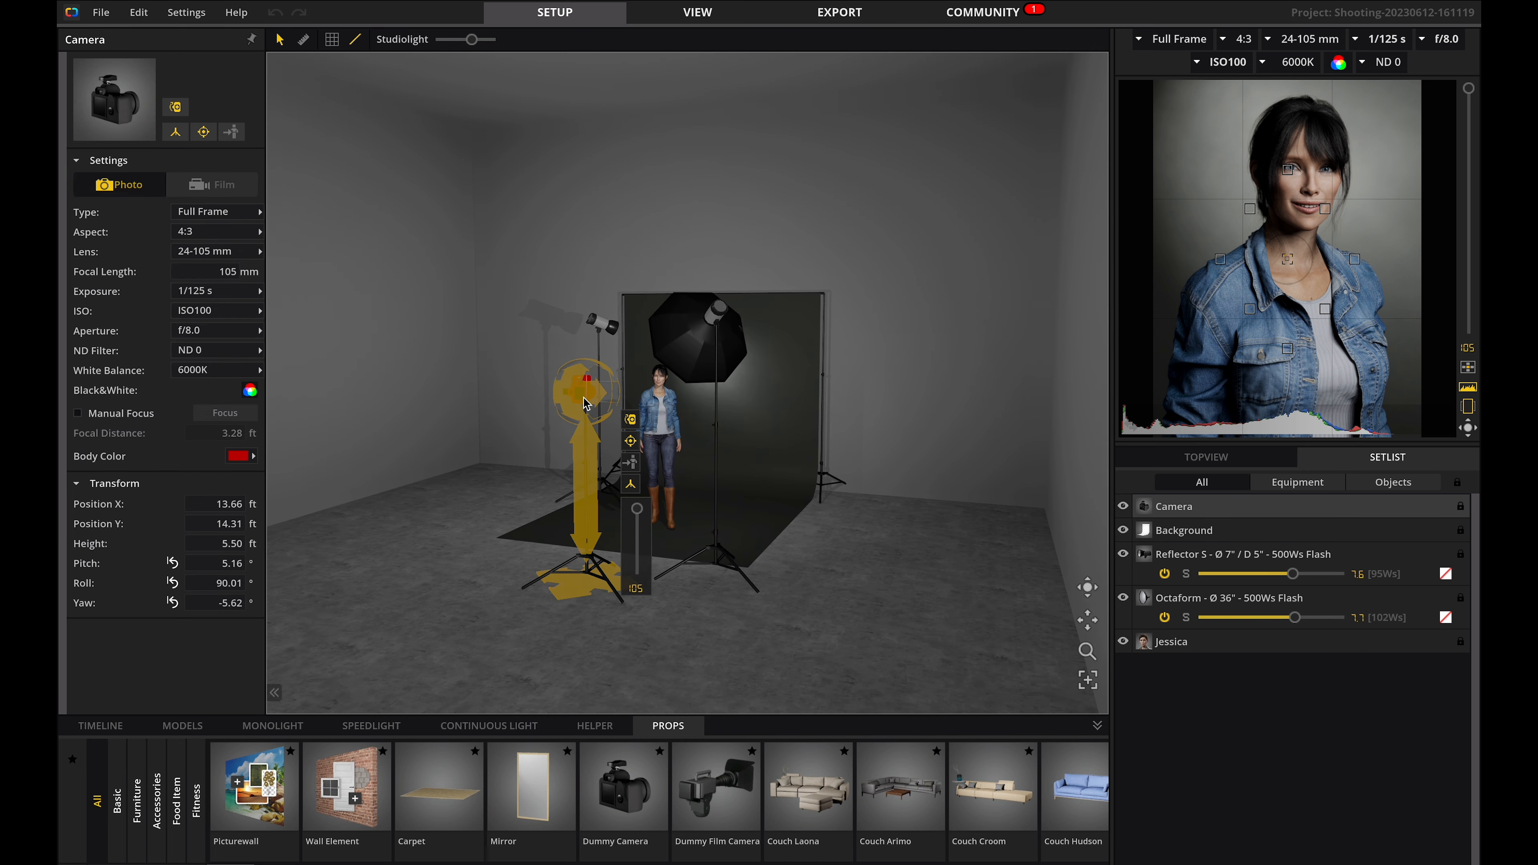
pyautogui.click(204, 189)
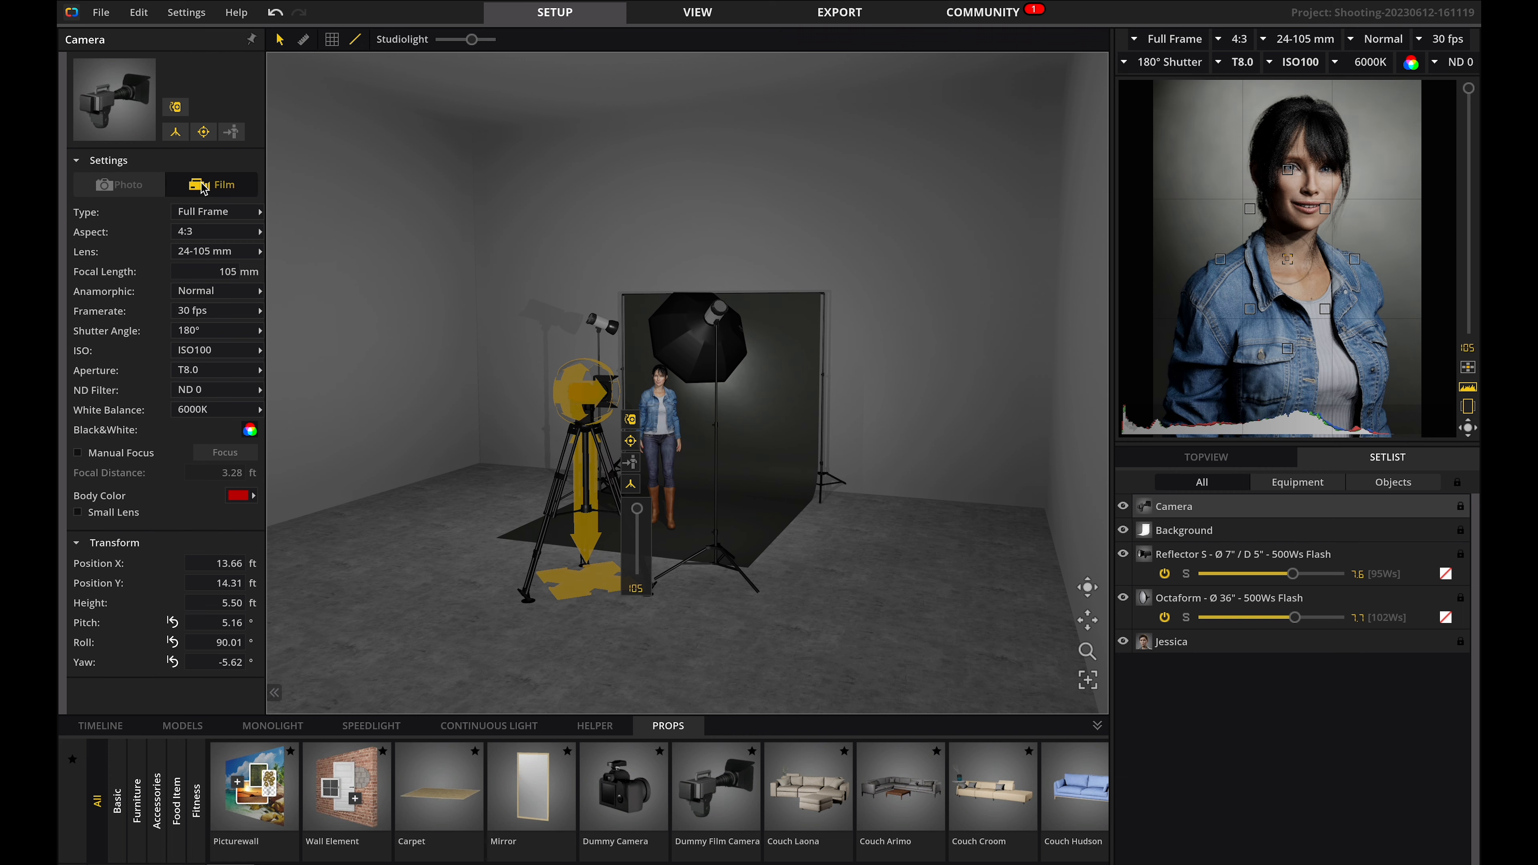
# Set the camera's aspect ratio to 2:1 and its lens to 40-150 mm.
pyautogui.click(194, 236)
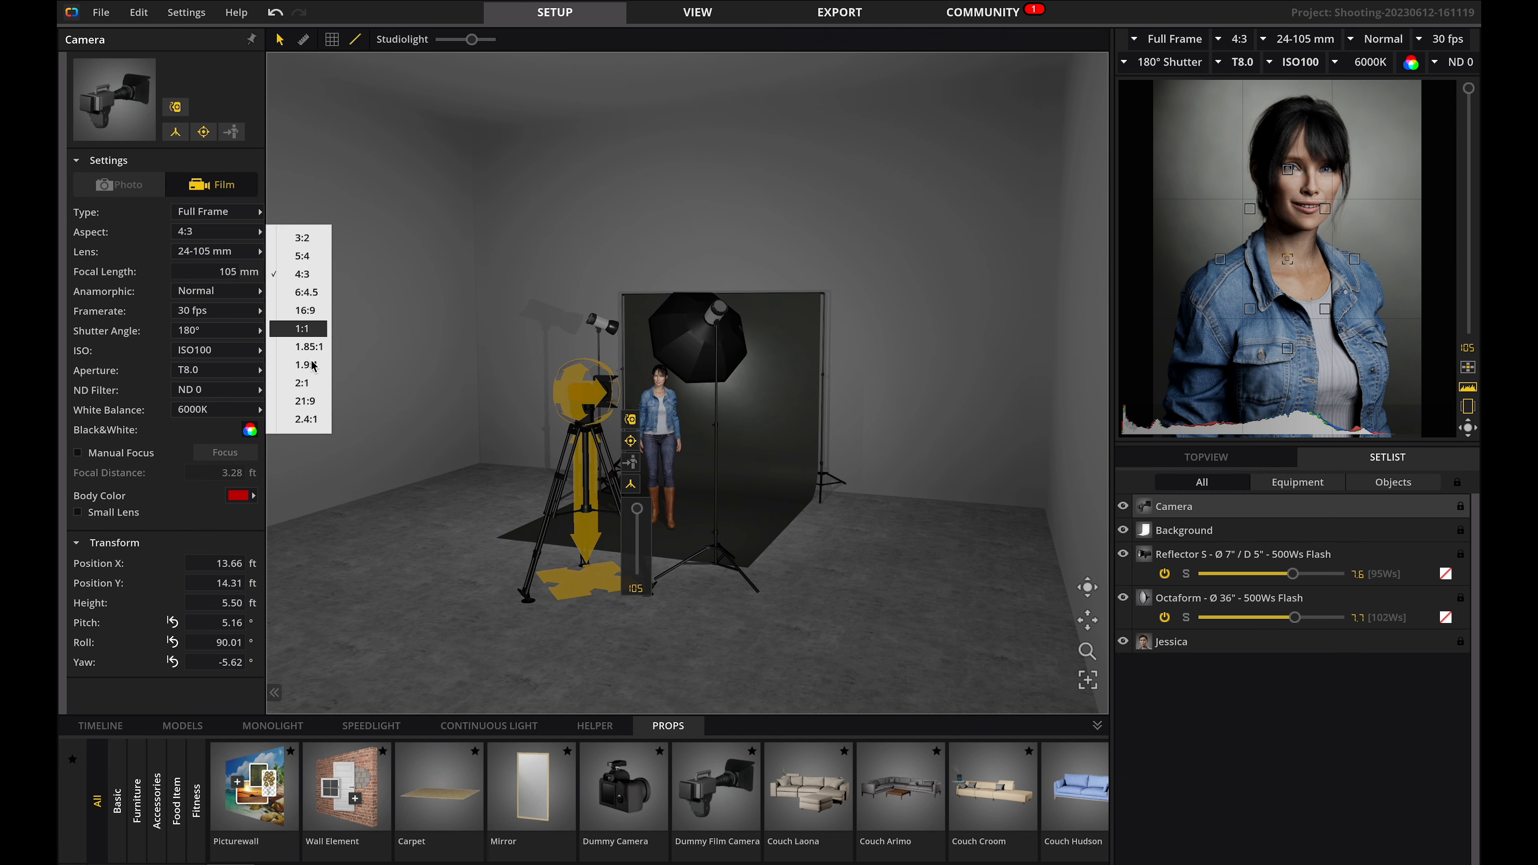
pyautogui.click(316, 383)
pyautogui.click(215, 251)
pyautogui.click(323, 653)
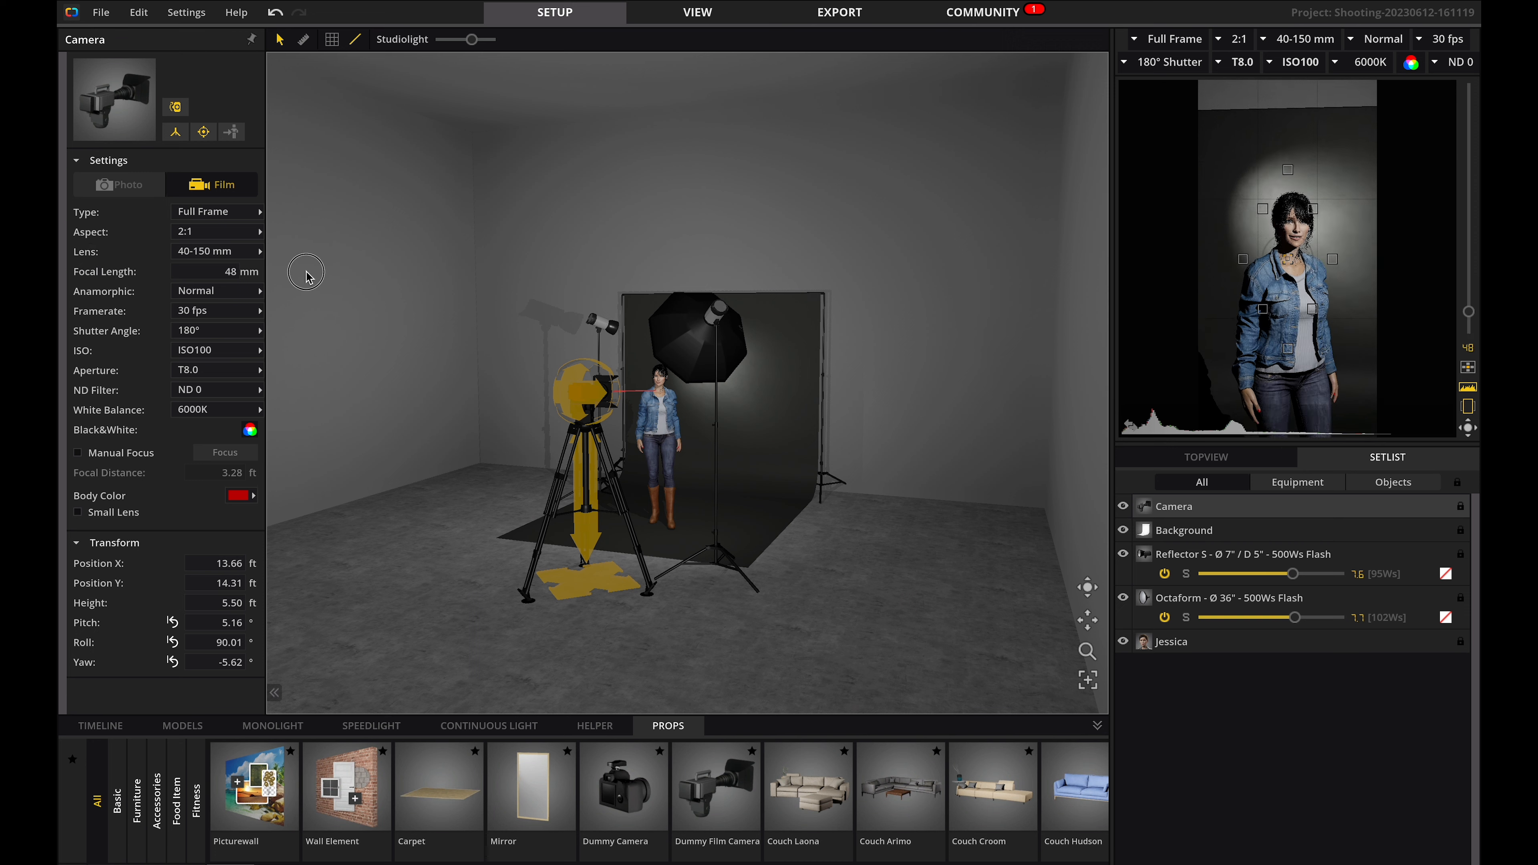
# Set the camera's focal length to 135 mm.
pyautogui.moveTo(1472, 335)
pyautogui.mouseDown()
pyautogui.moveTo(1472, 225)
pyautogui.moveTo(1472, 332)
pyautogui.mouseUp()
pyautogui.click(215, 272)
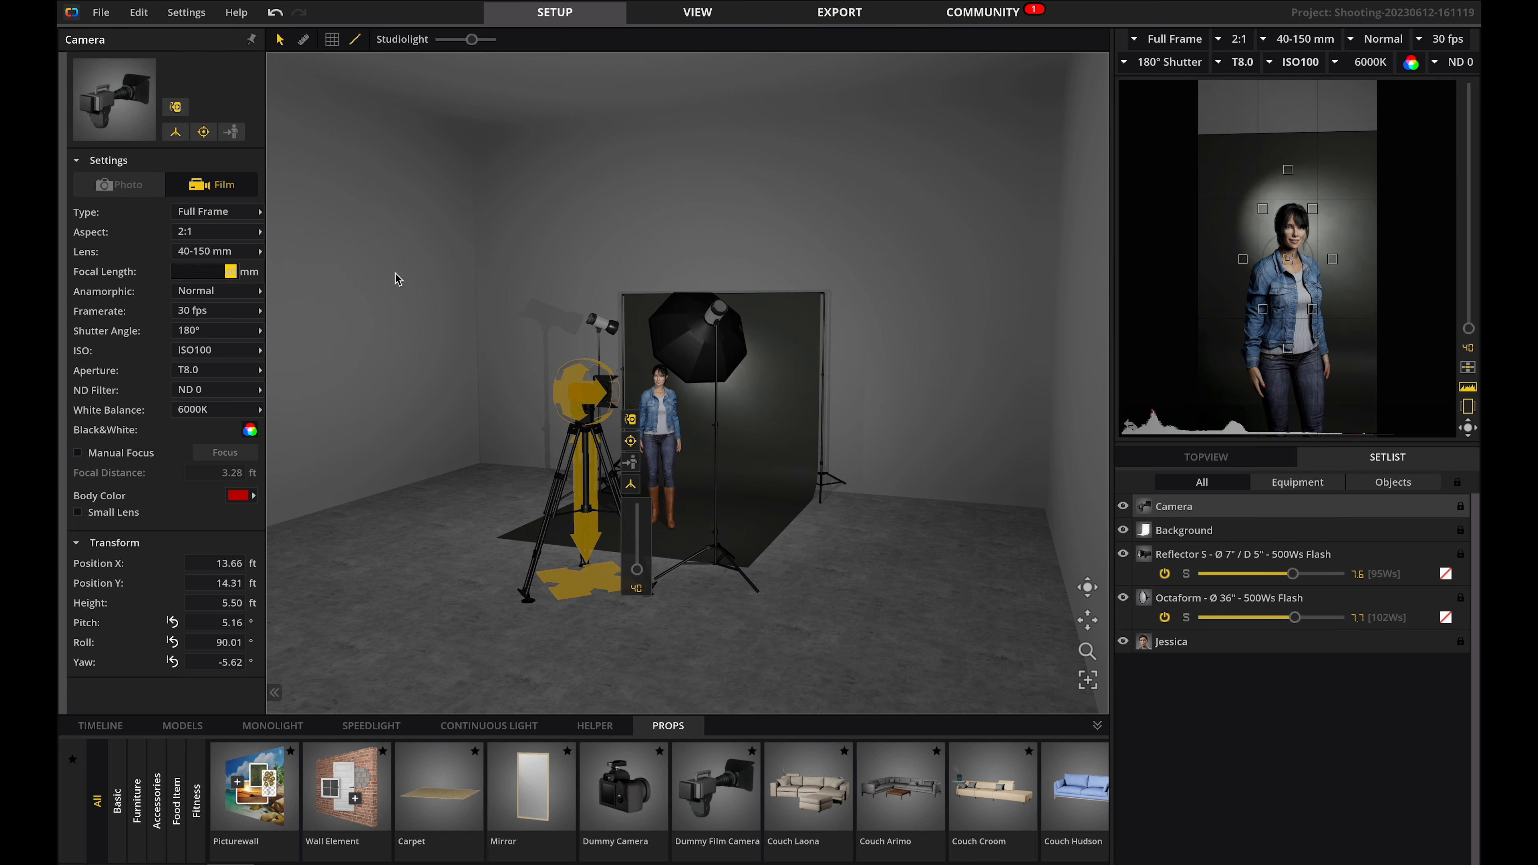
pyautogui.press('Return')
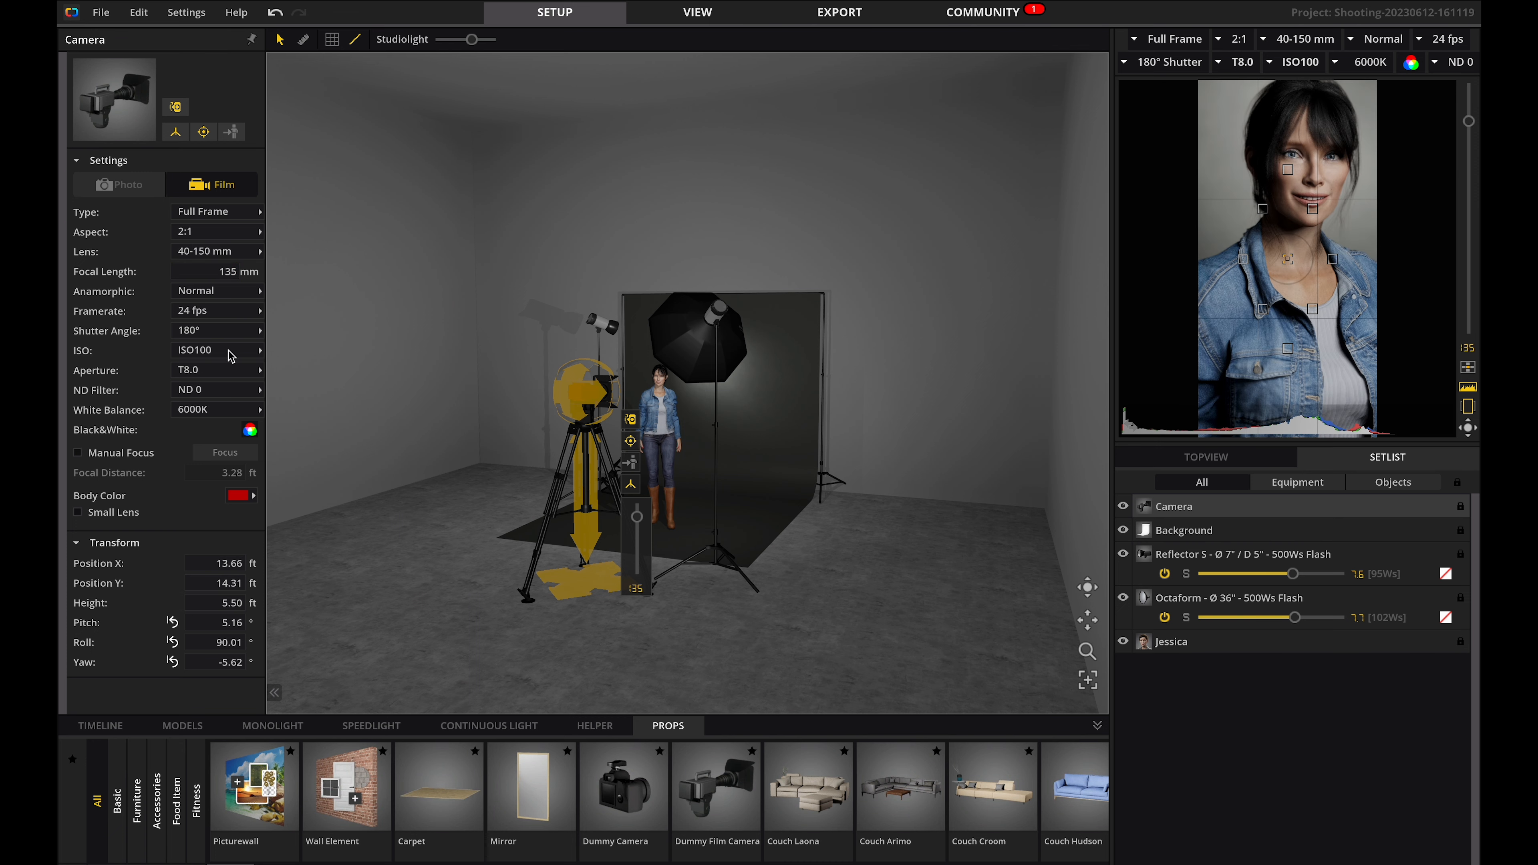
# Set the camera's ISO to ISO800 and the aperture to T5.6.
pyautogui.click(231, 356)
pyautogui.click(303, 518)
pyautogui.click(230, 374)
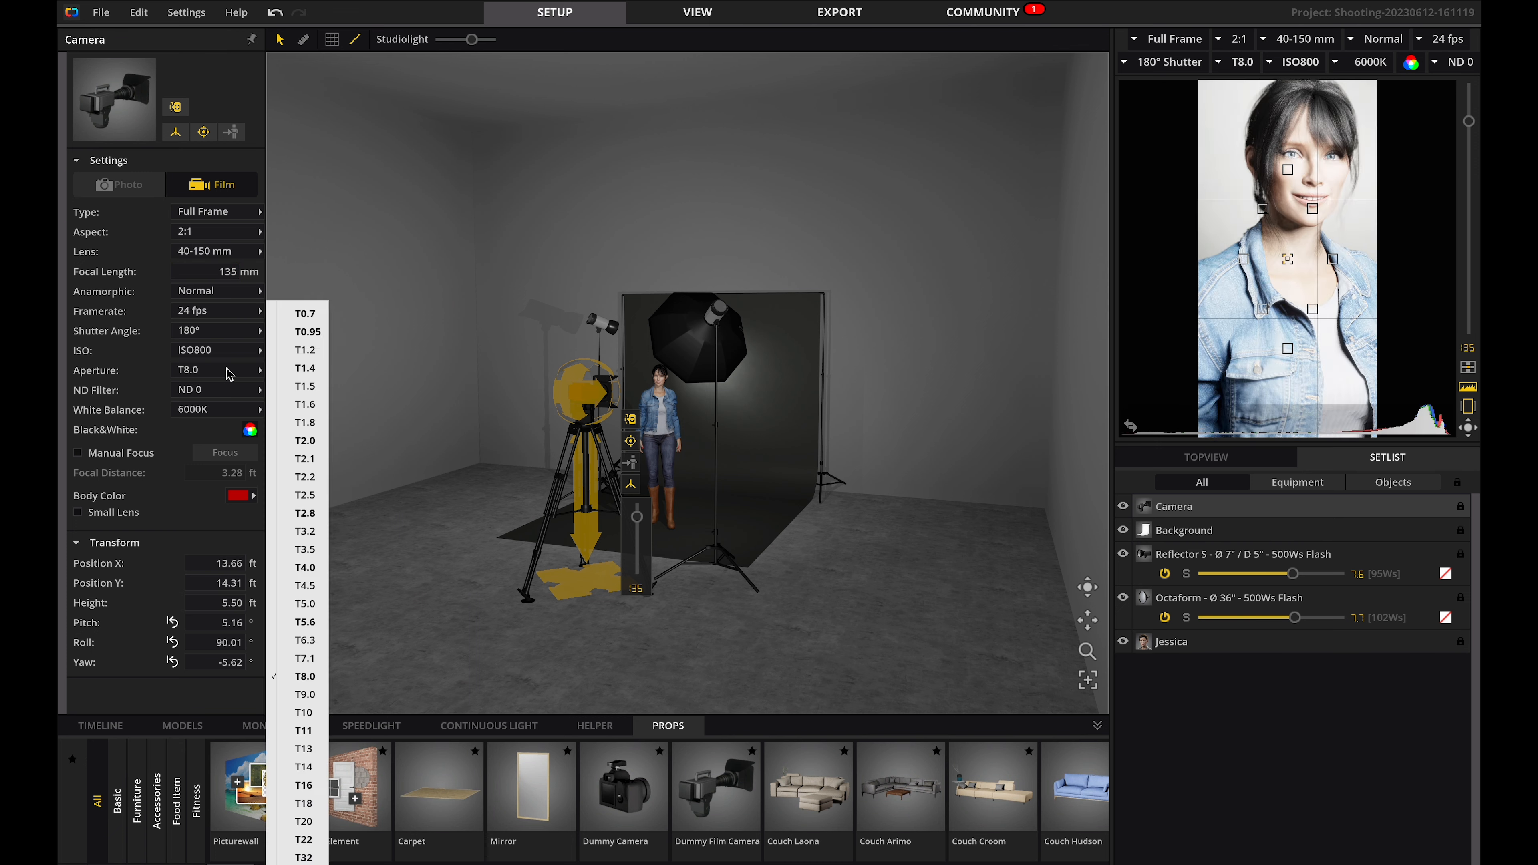
pyautogui.click(305, 622)
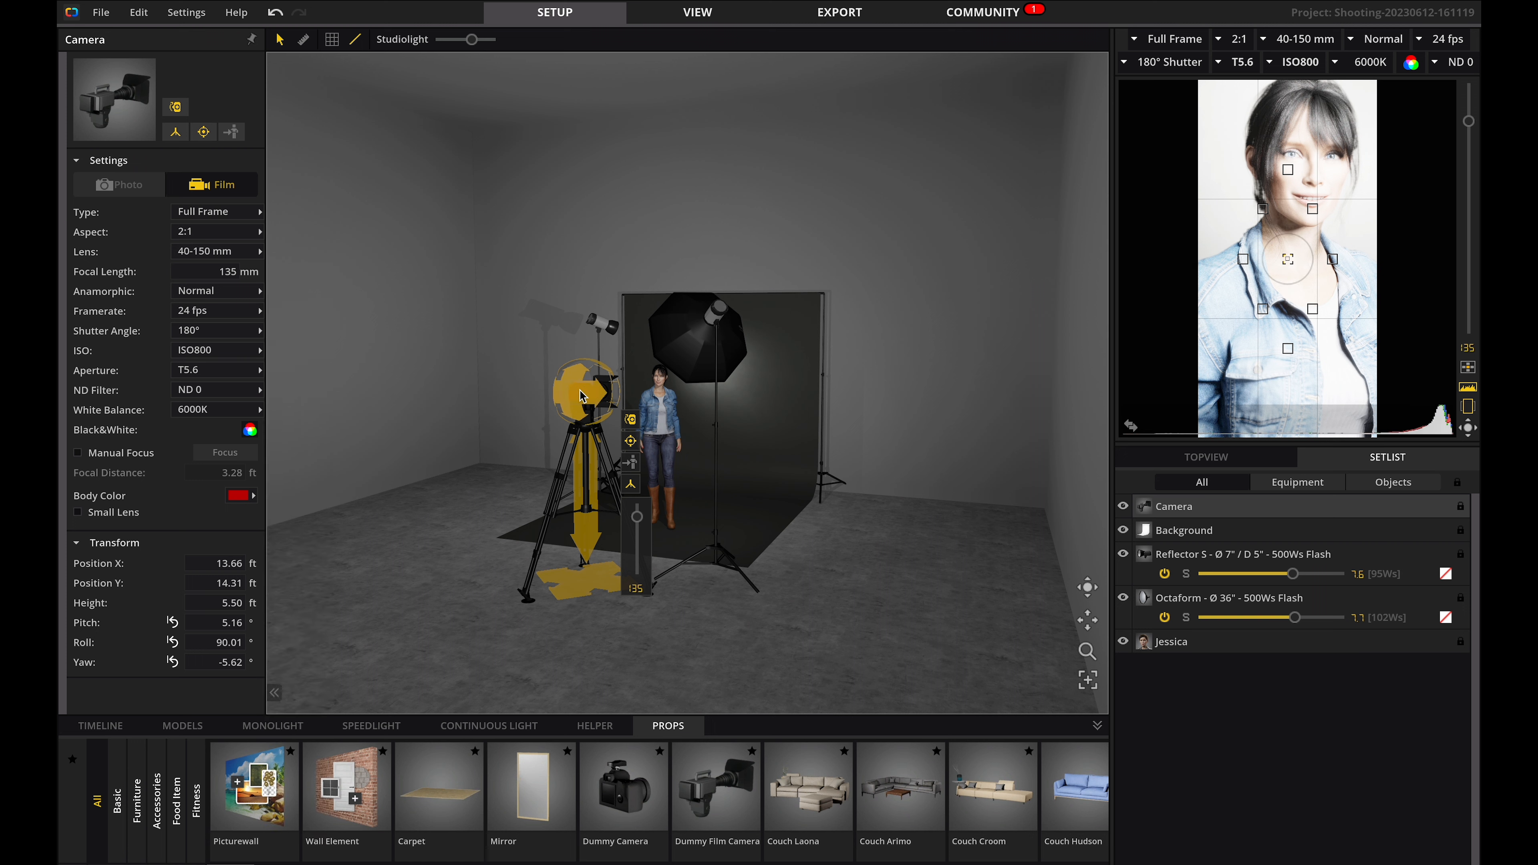
# Toggle the camera to landscape orientation.
pyautogui.click(632, 423)
pyautogui.click(450, 437)
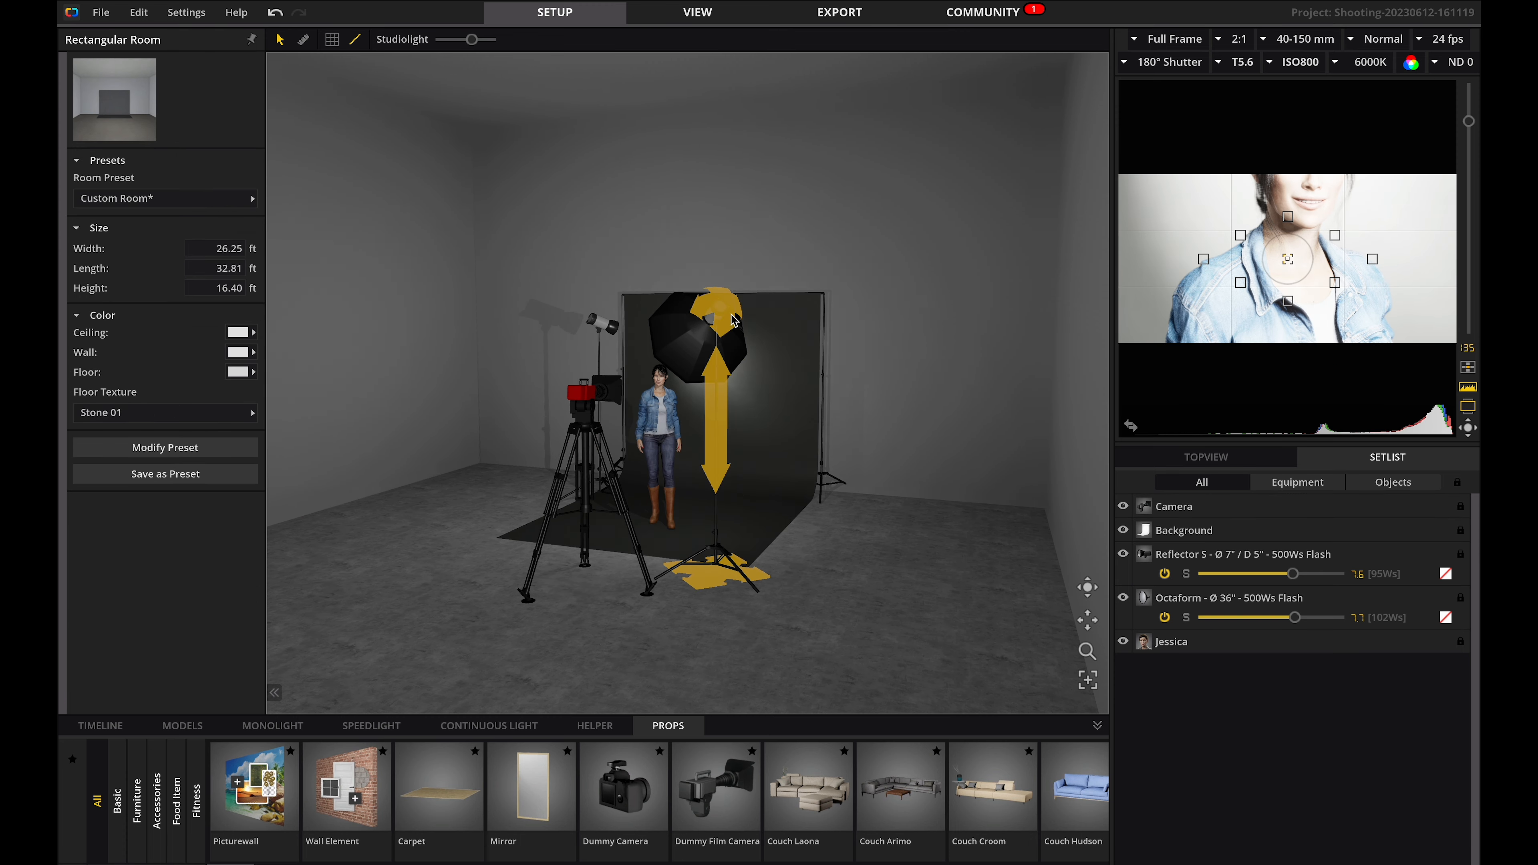
# Rotate the camera towards the model using the camera's aim tool.
pyautogui.click(775, 344)
pyautogui.click(675, 352)
pyautogui.click(662, 426)
pyautogui.click(756, 403)
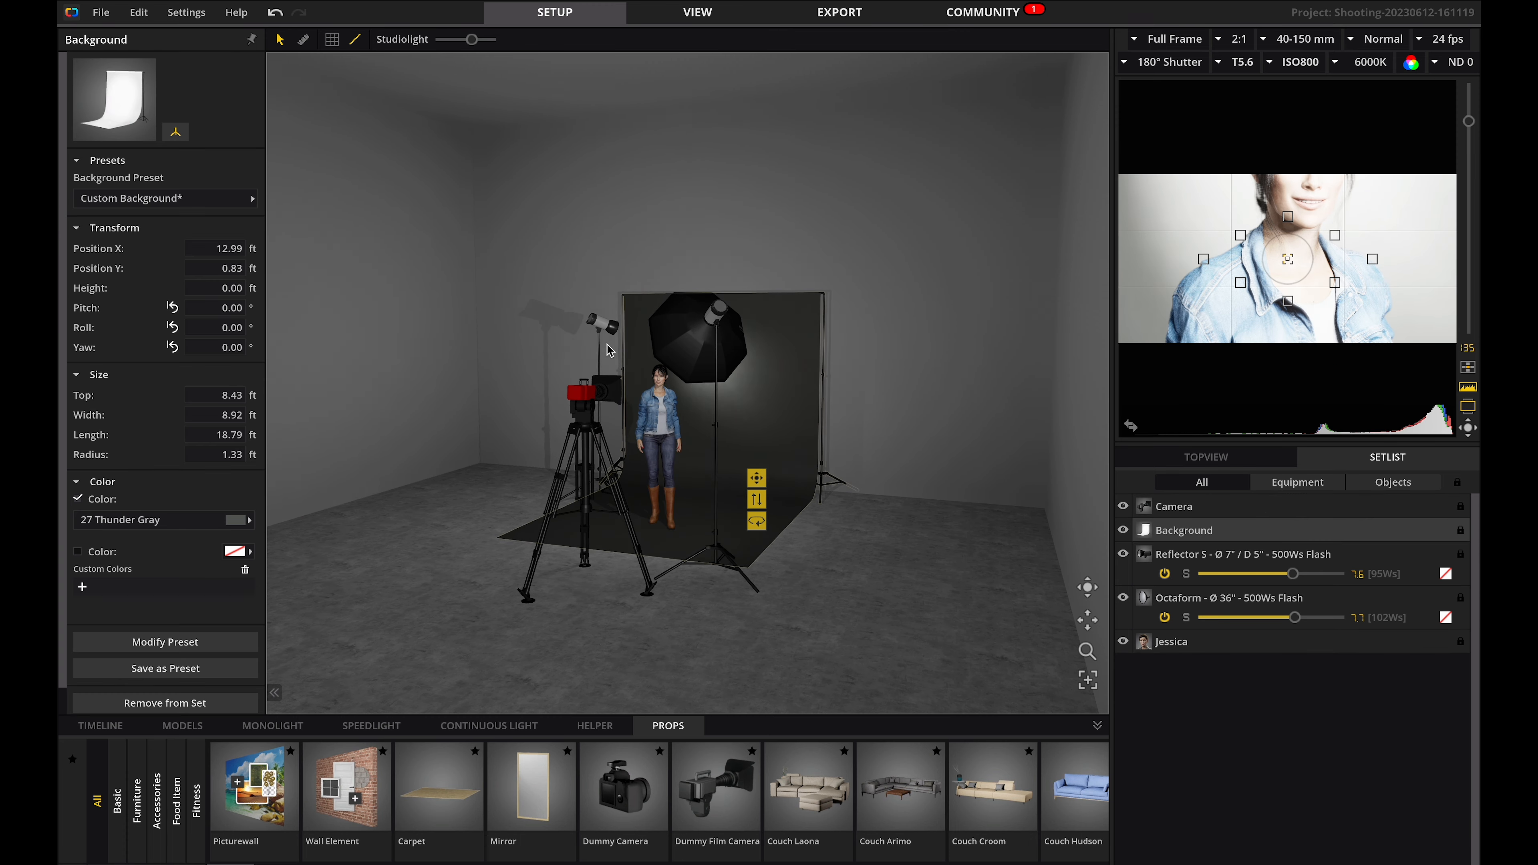
pyautogui.click(601, 326)
pyautogui.click(584, 503)
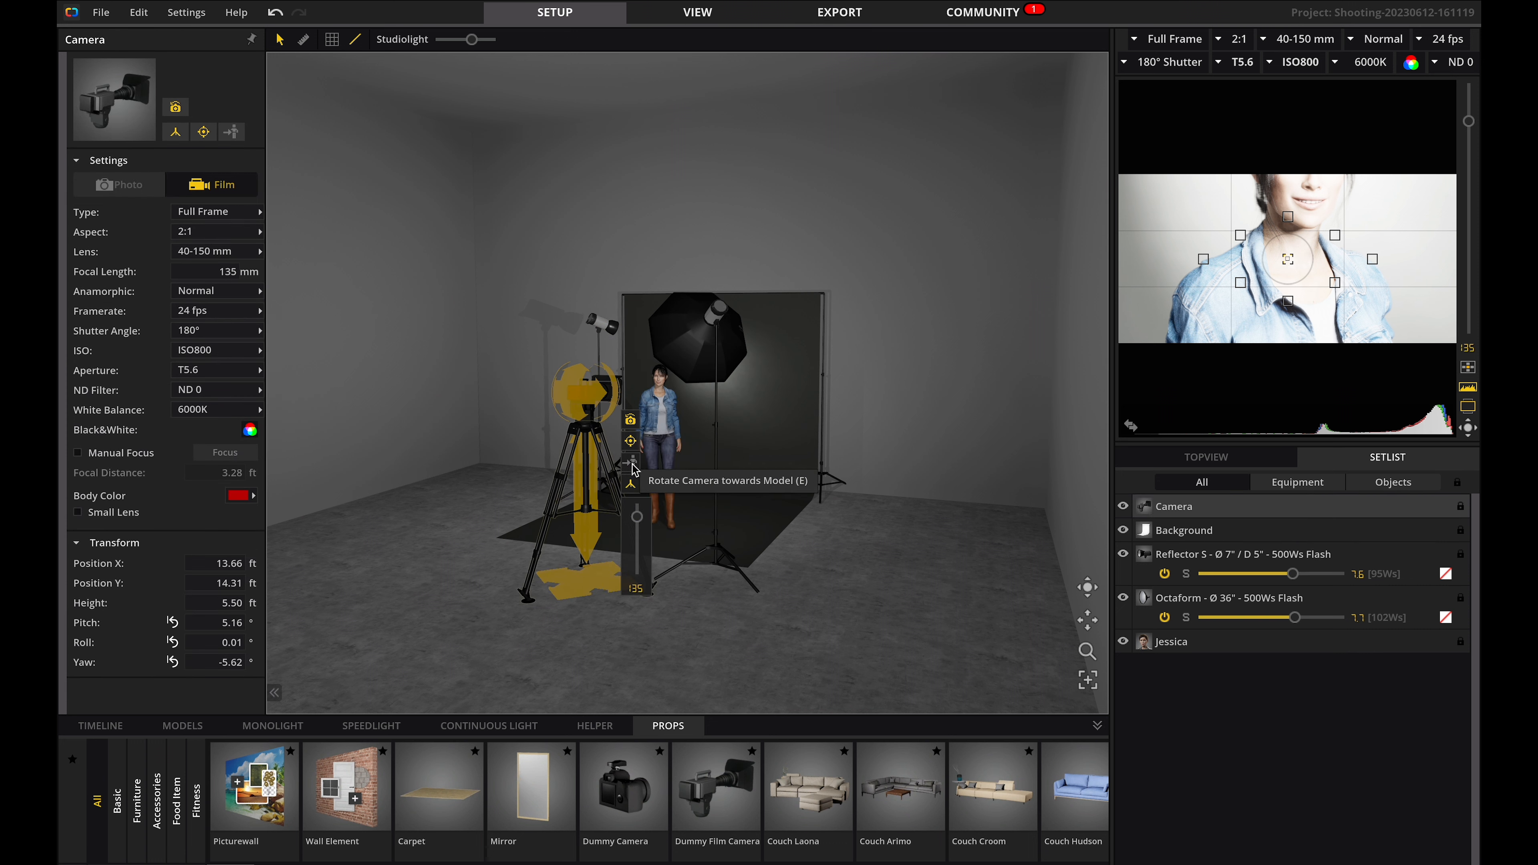
pyautogui.click(633, 465)
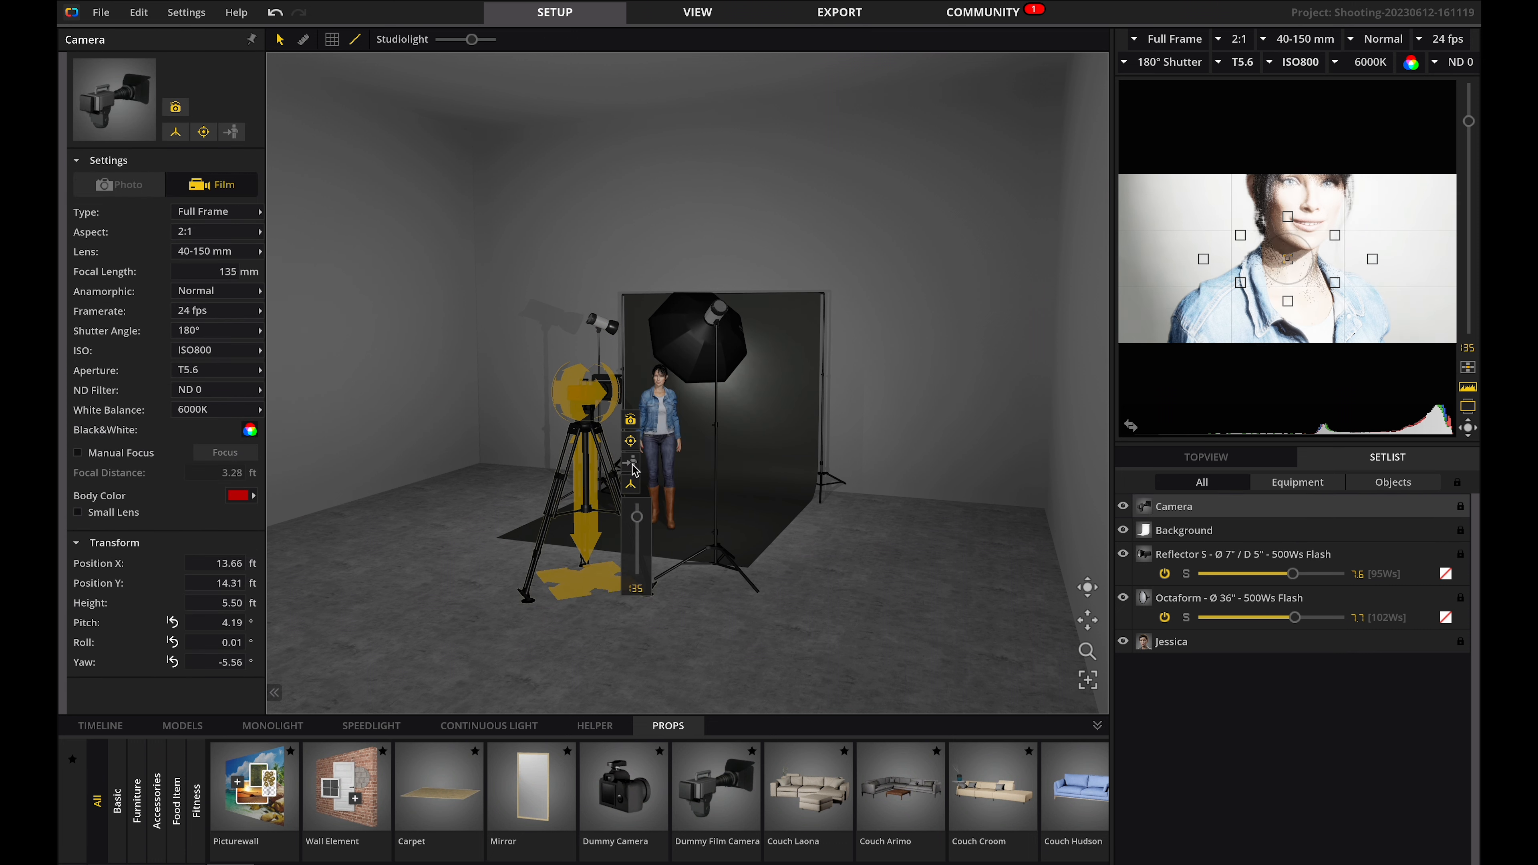
pyautogui.click(631, 486)
pyautogui.click(717, 436)
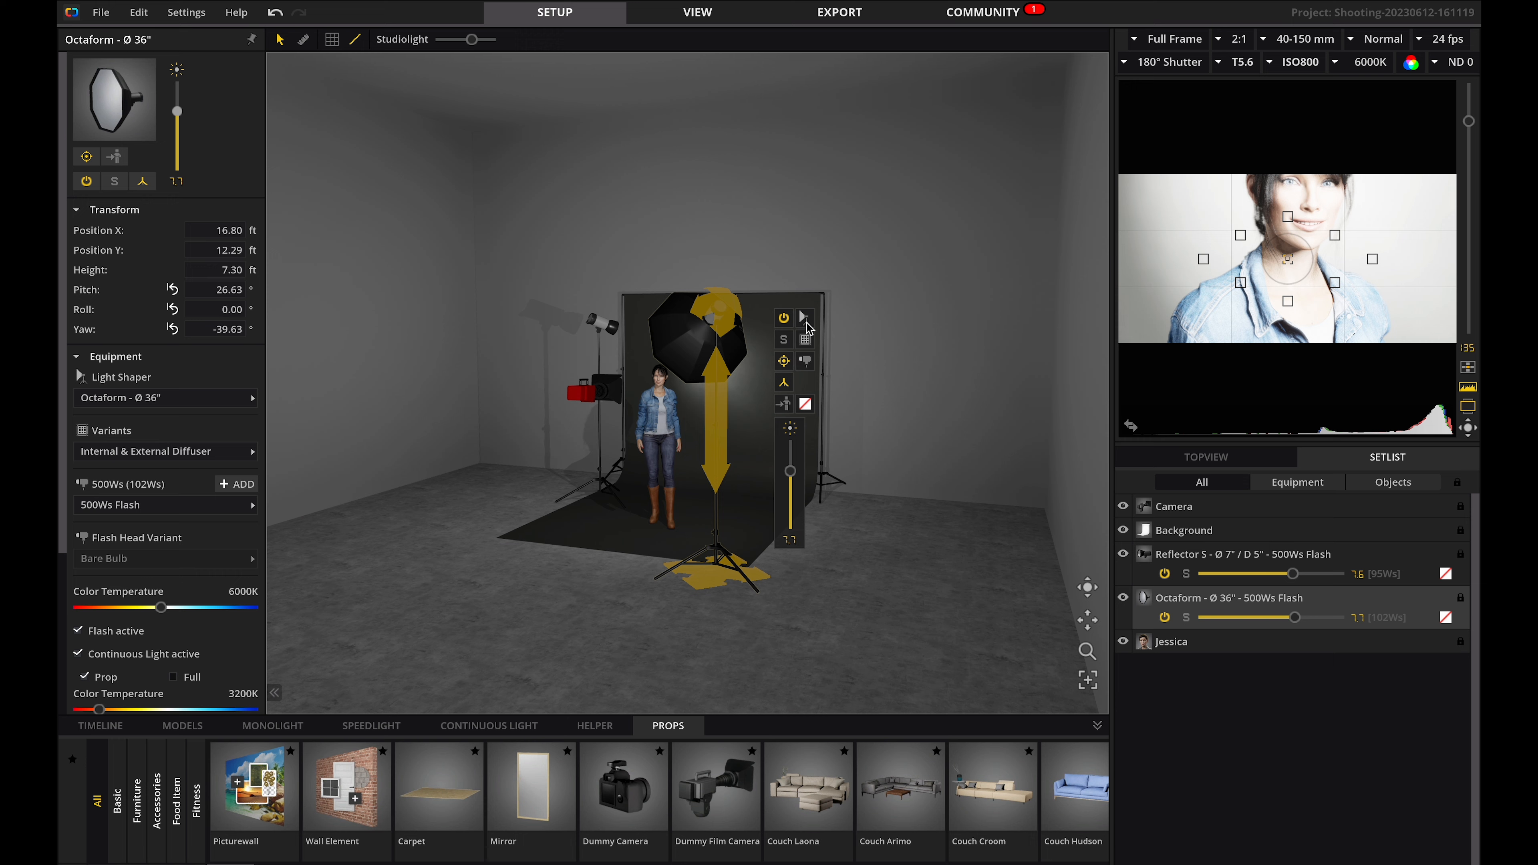
pyautogui.click(587, 394)
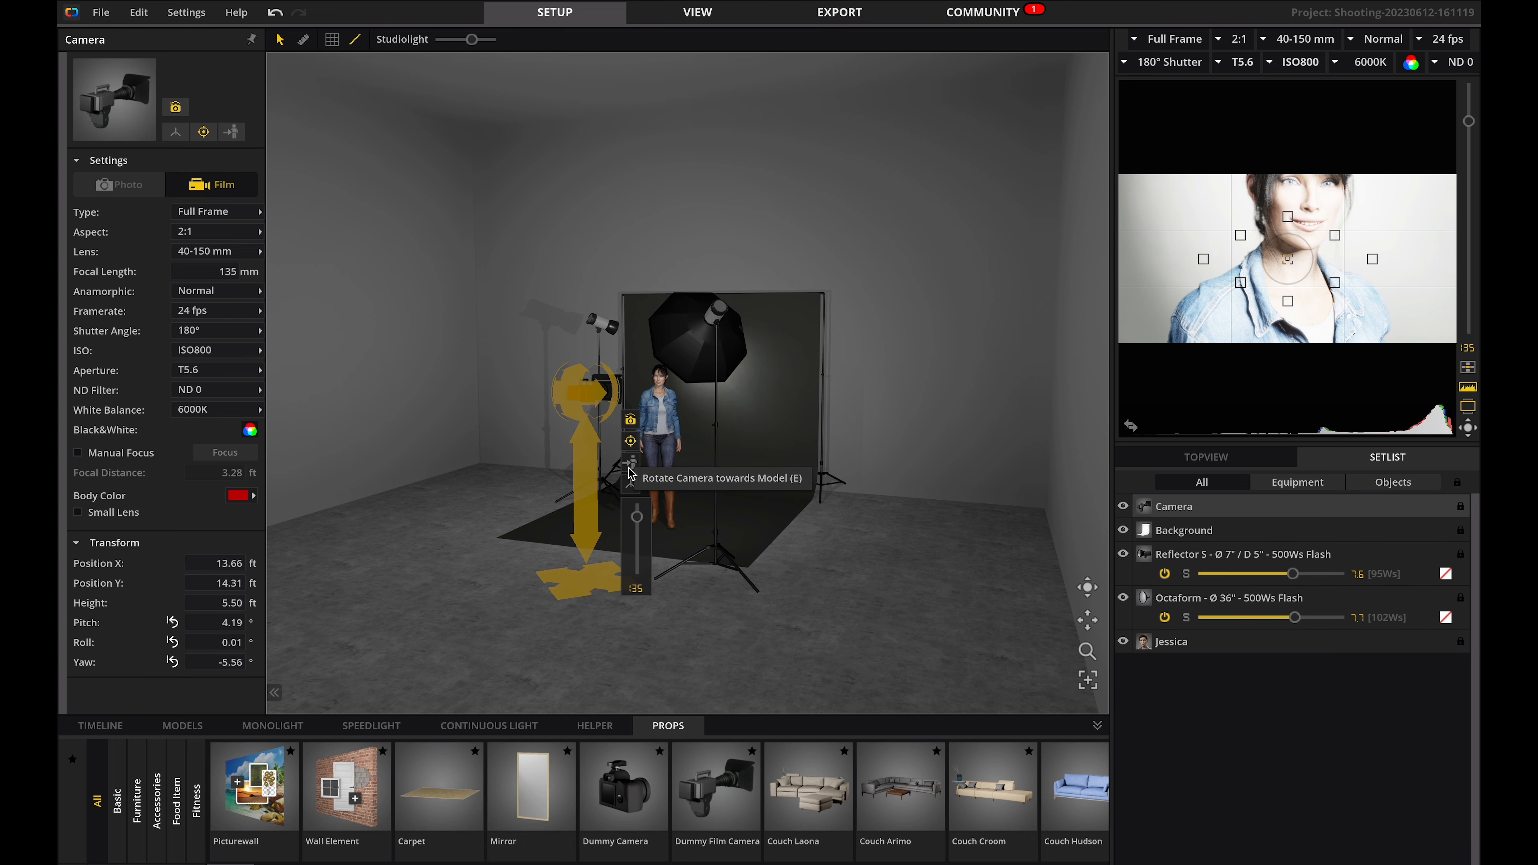
pyautogui.click(631, 485)
# Delete the background, the model, the octabox flash and the reflector flash from the set.
pyautogui.click(757, 436)
pyautogui.press('Delete')
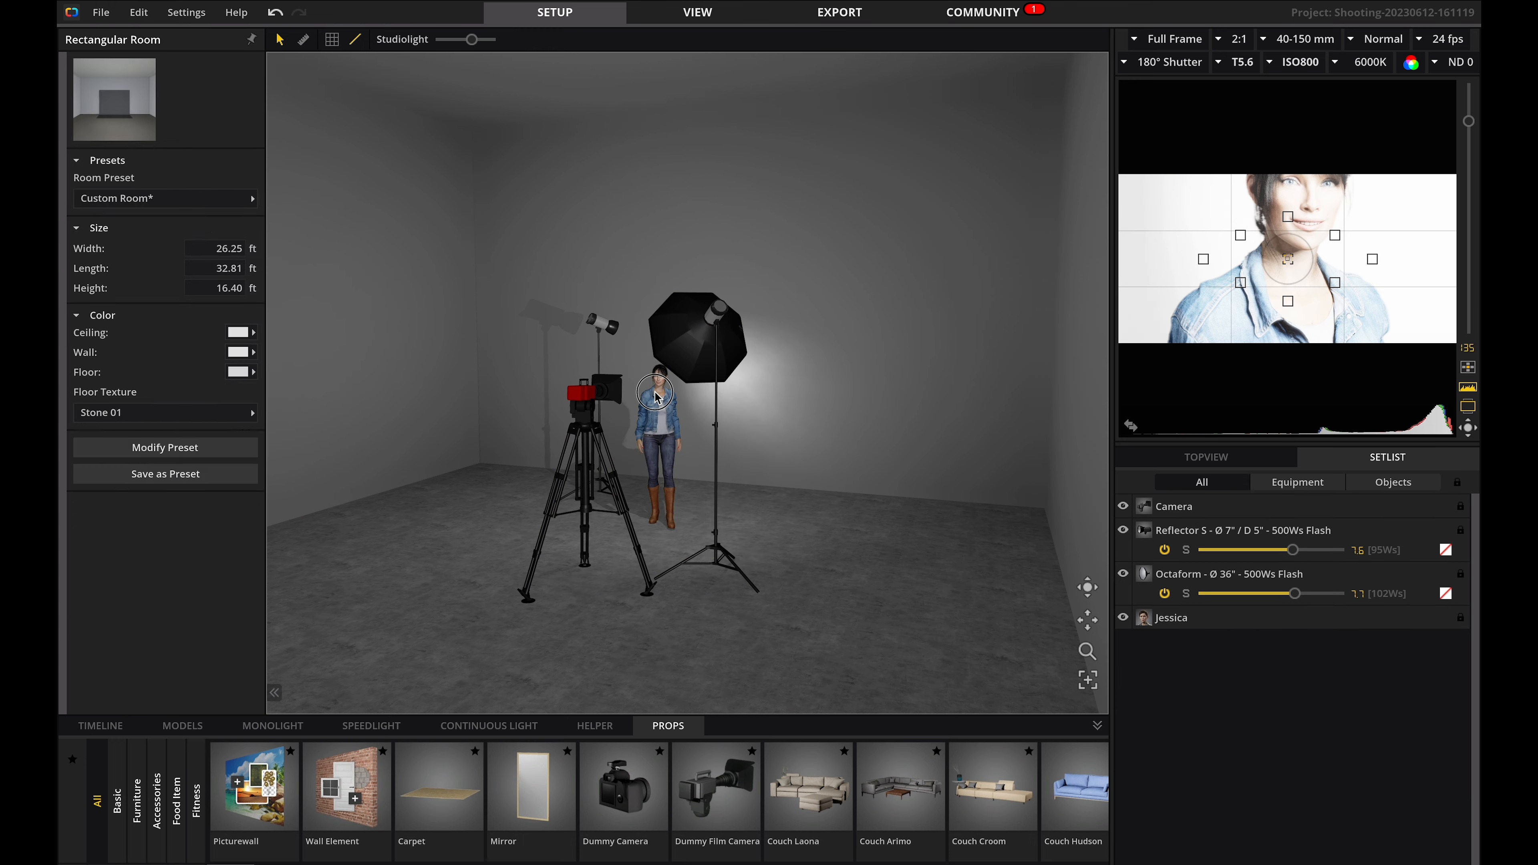
pyautogui.click(657, 400)
pyautogui.press('Delete')
pyautogui.click(690, 343)
pyautogui.press('Delete')
pyautogui.click(598, 326)
pyautogui.press('Delete')
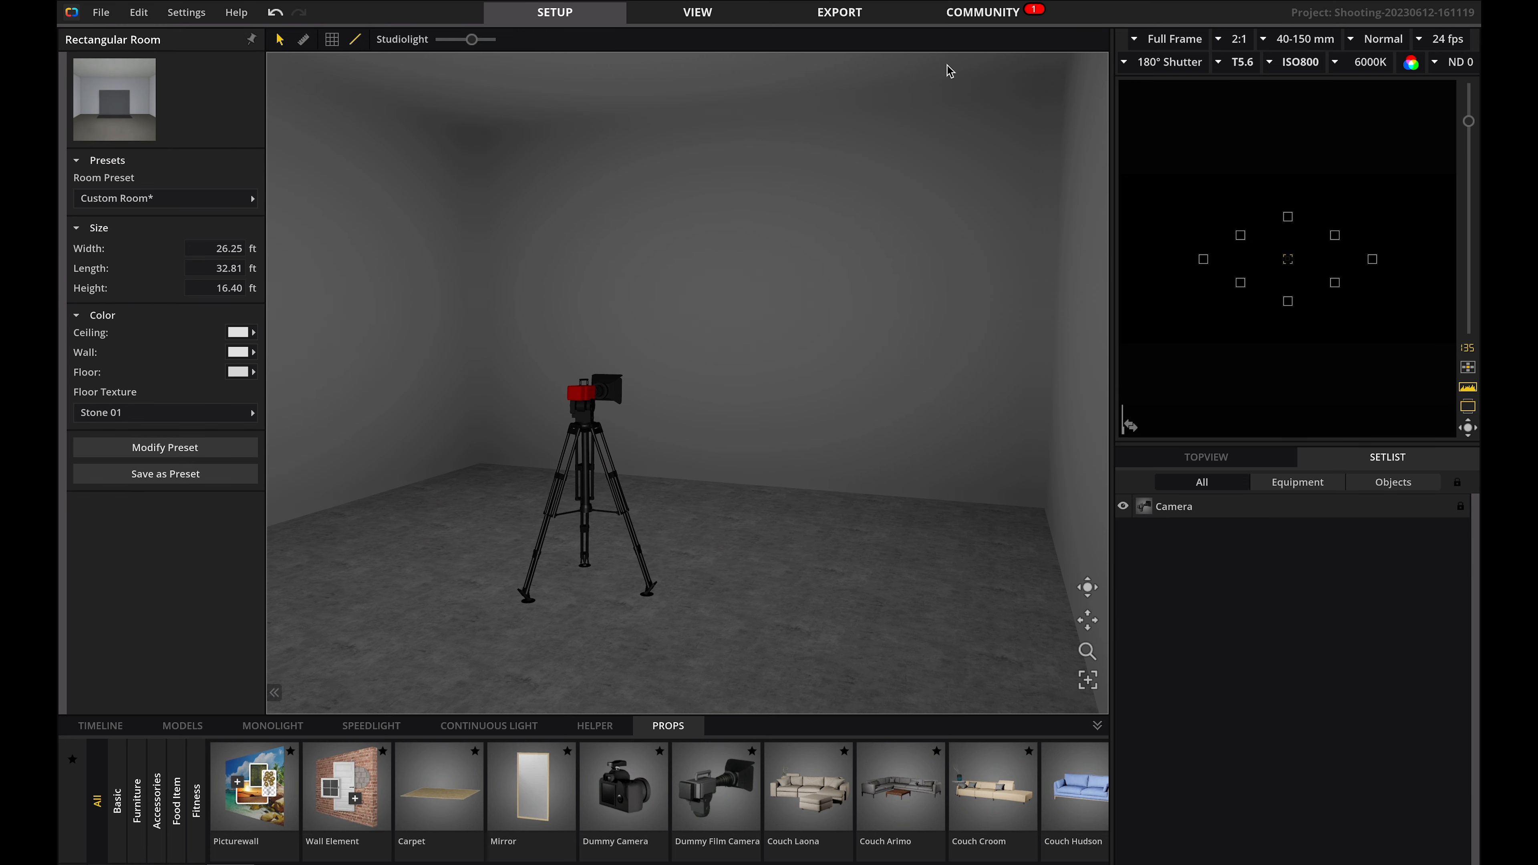
# Resize the room to 50 ft wide and 50 ft long.
pyautogui.scroll(-5, 813, 424)
pyautogui.scroll(1, 813, 424)
pyautogui.moveTo(472, 44)
pyautogui.mouseDown()
pyautogui.moveTo(403, 43)
pyautogui.moveTo(489, 42)
pyautogui.moveTo(477, 40)
pyautogui.mouseUp()
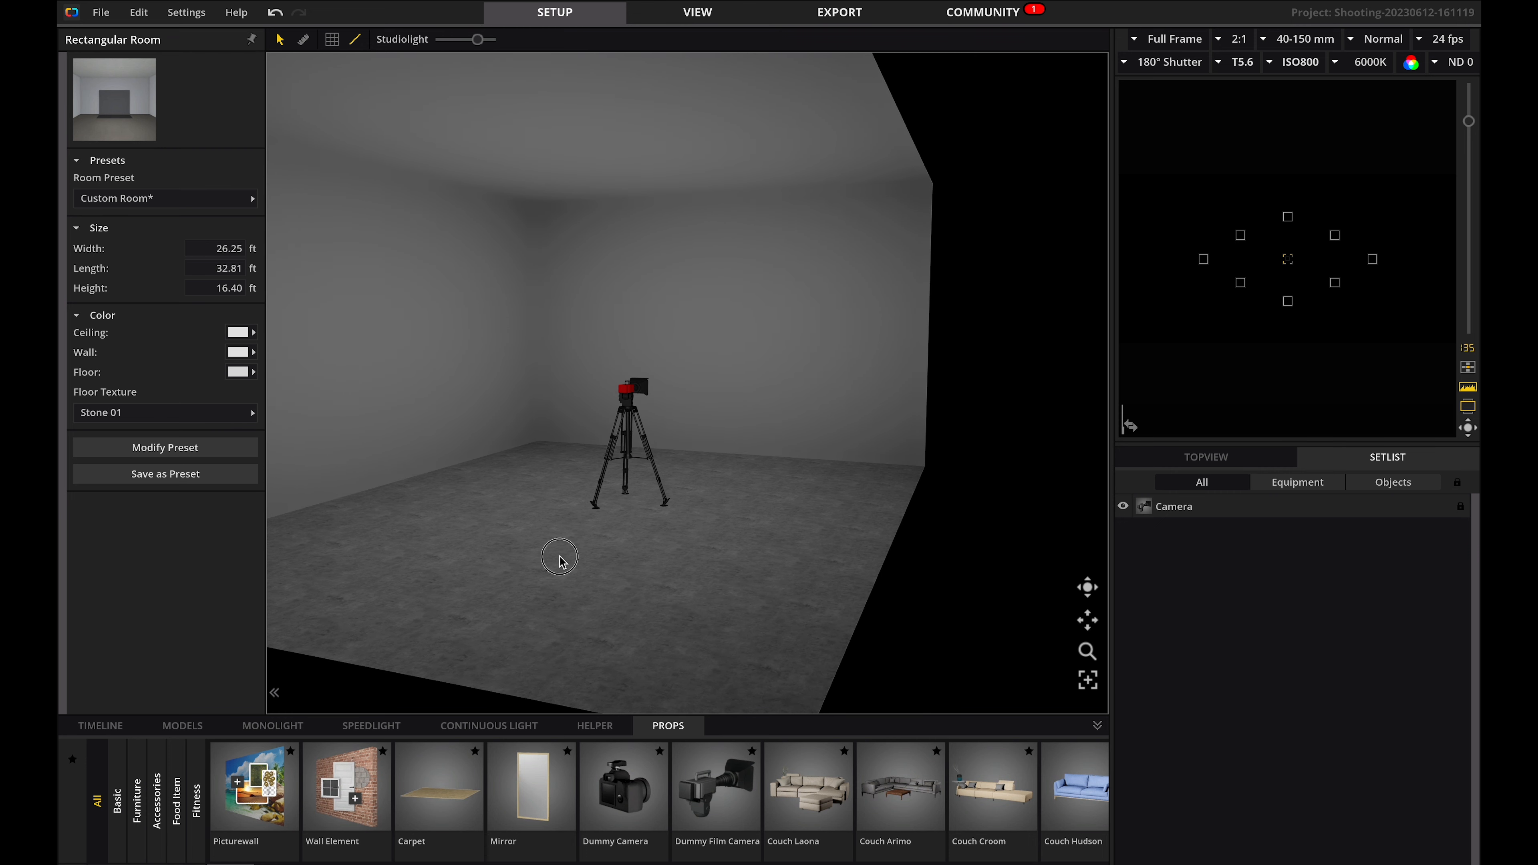
pyautogui.doubleClick(625, 386)
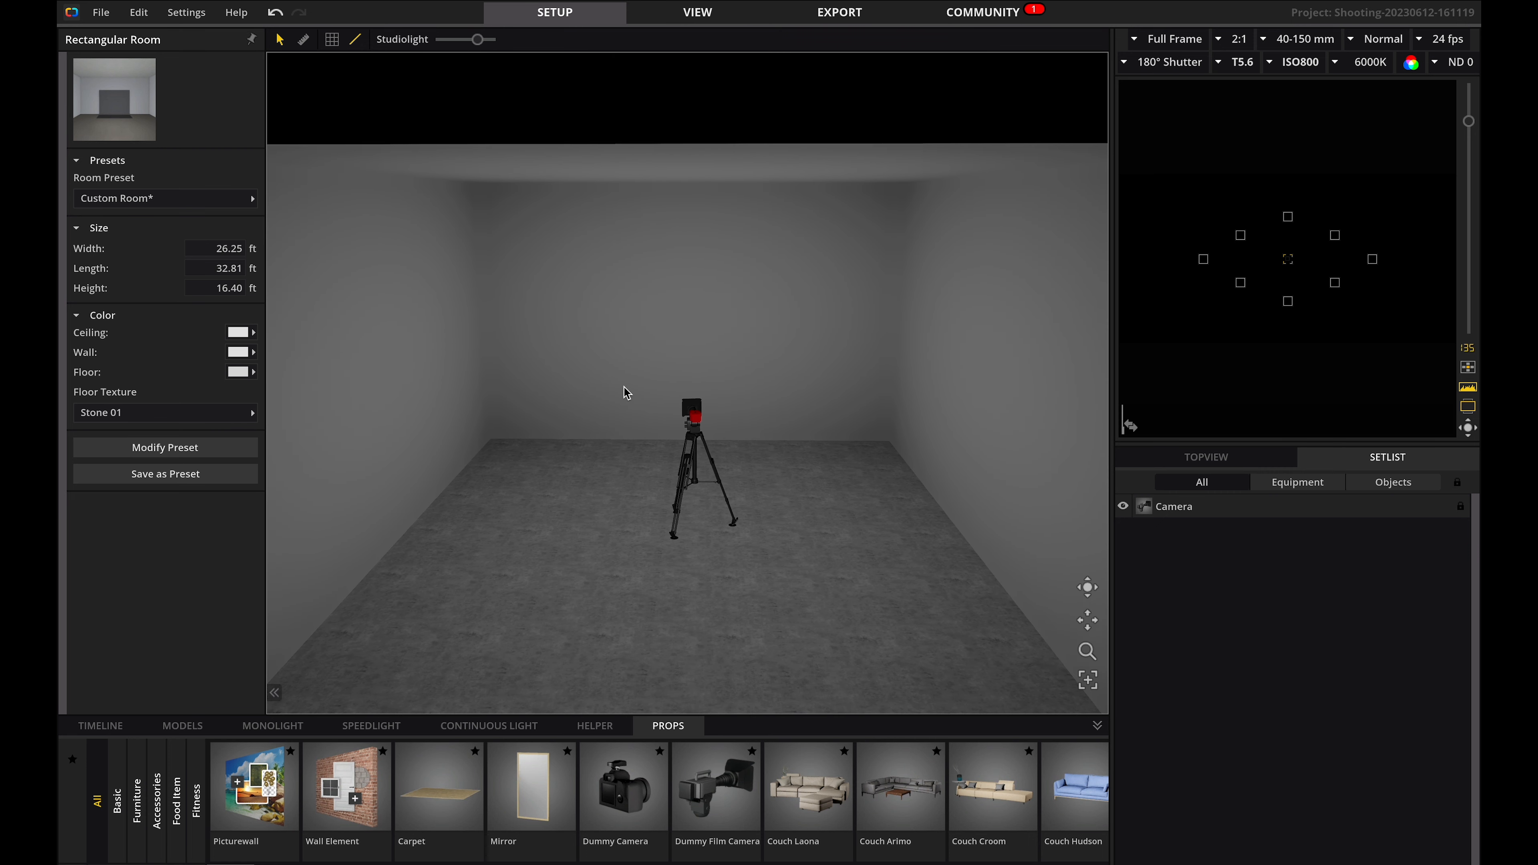
pyautogui.click(208, 248)
pyautogui.write('50')
pyautogui.click(205, 268)
pyautogui.write('50')
pyautogui.press('Return')
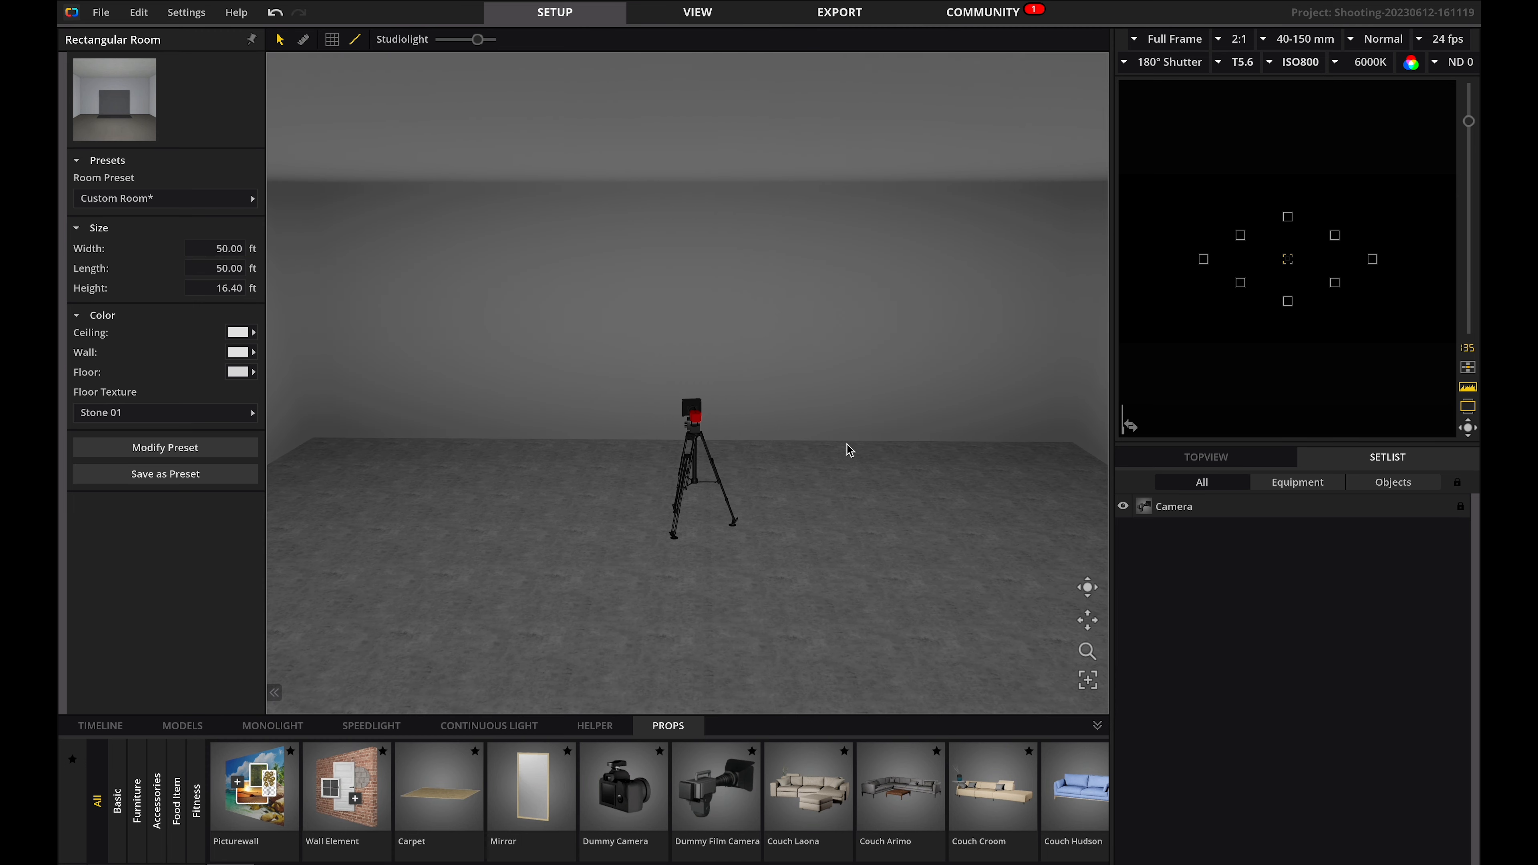
# Set the floor colour to a brown template colour.
pyautogui.click(236, 371)
pyautogui.click(361, 431)
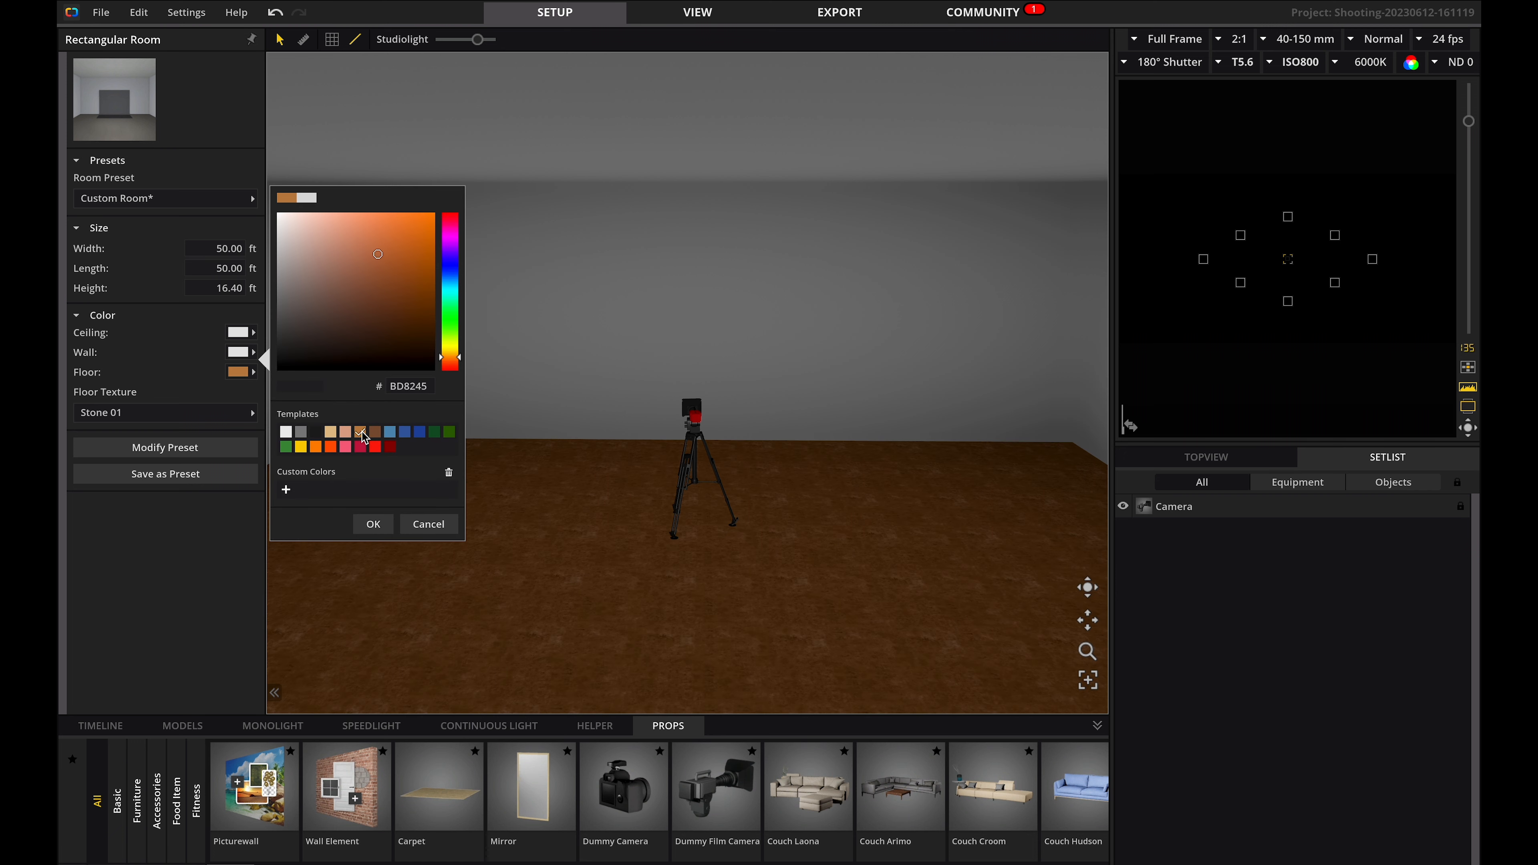
pyautogui.click(594, 117)
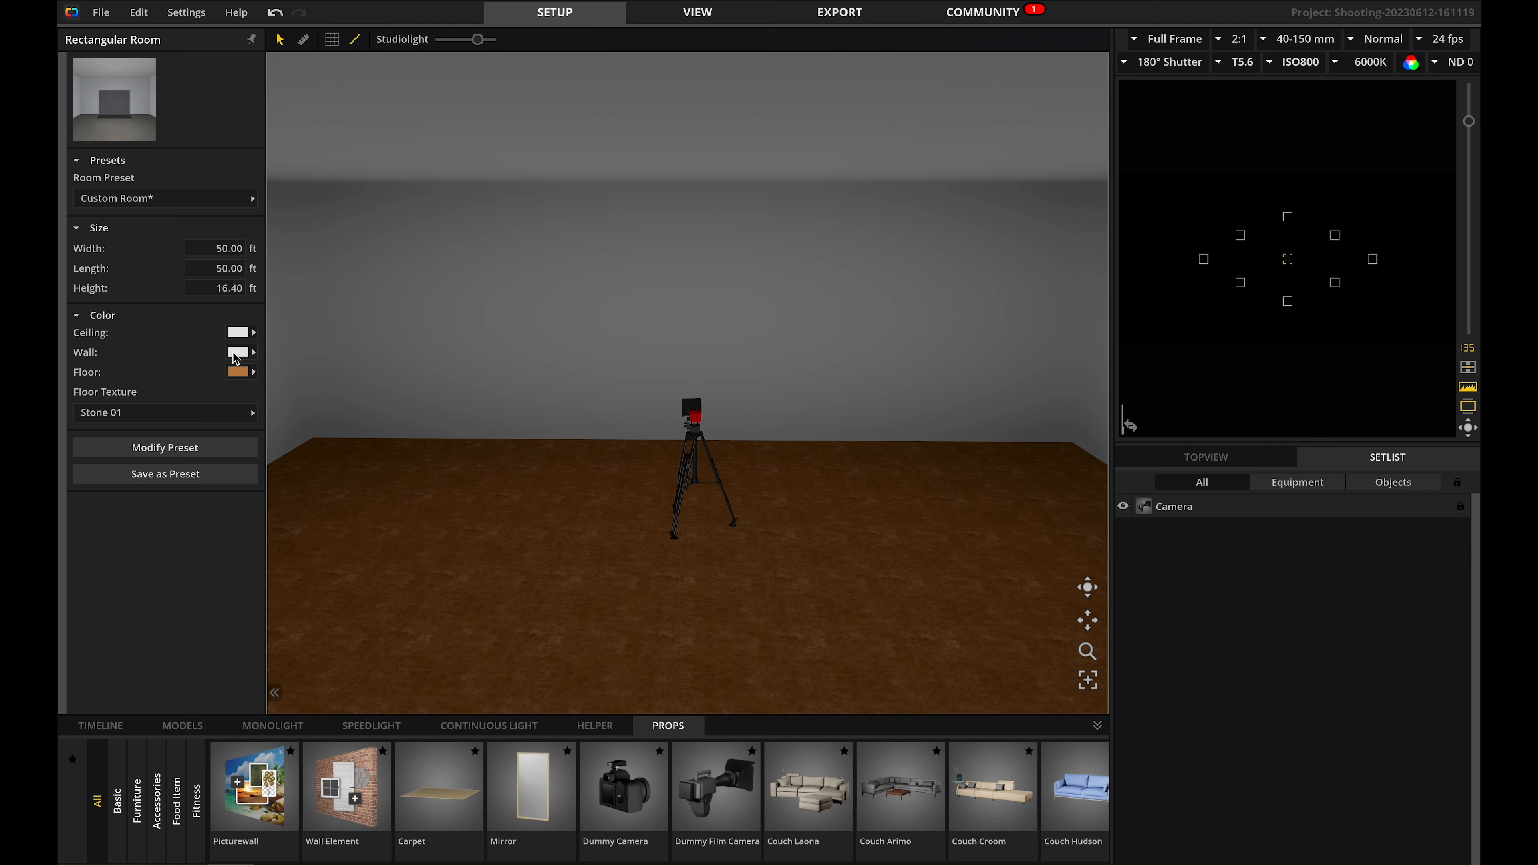
# Change the ceiling to a dark colour and the floor to gray 808080.
pyautogui.click(237, 333)
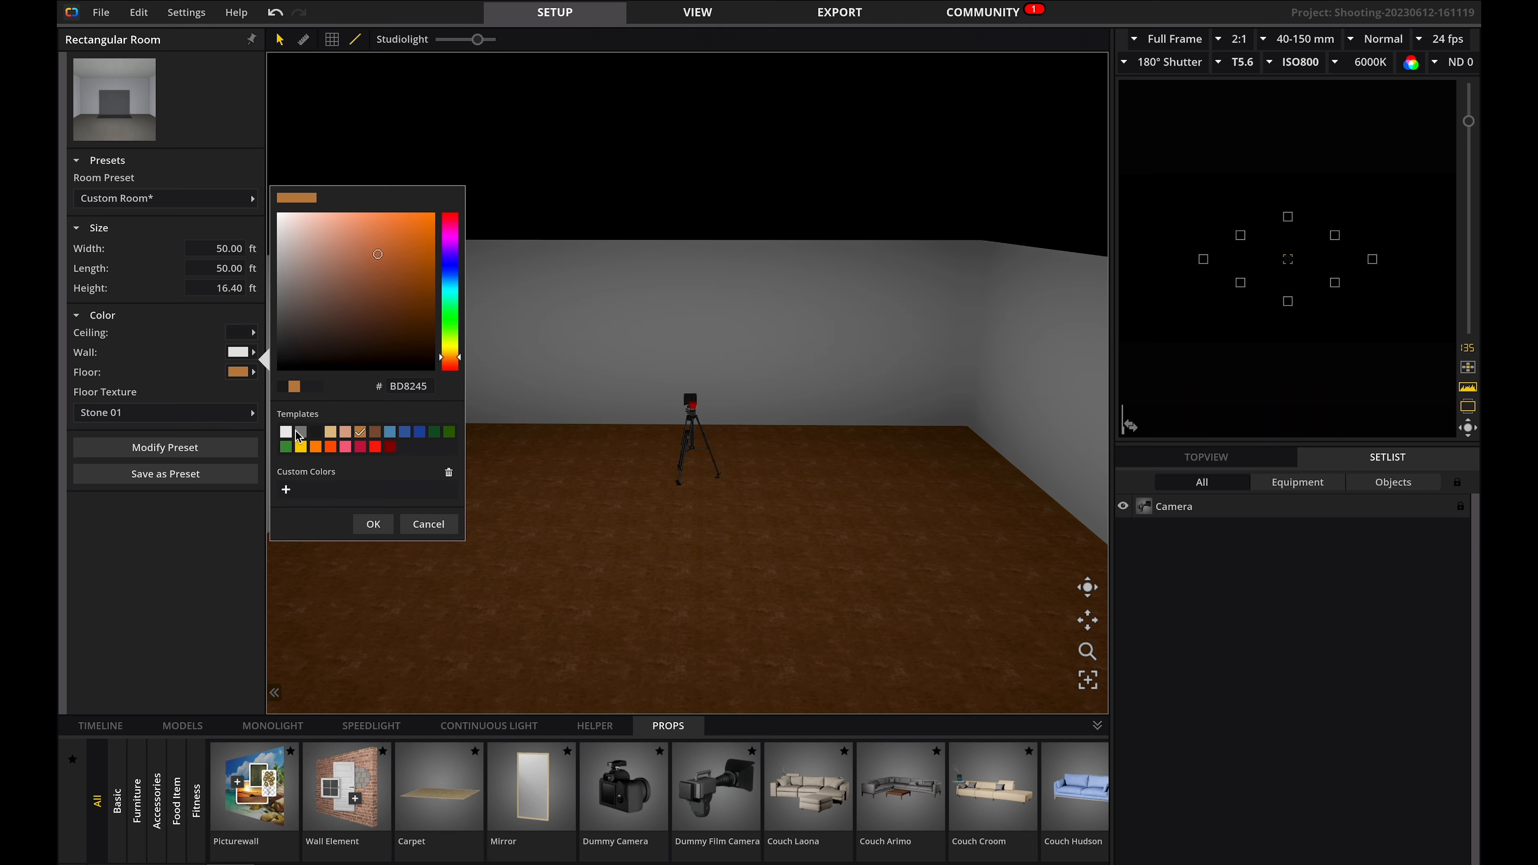
pyautogui.click(294, 429)
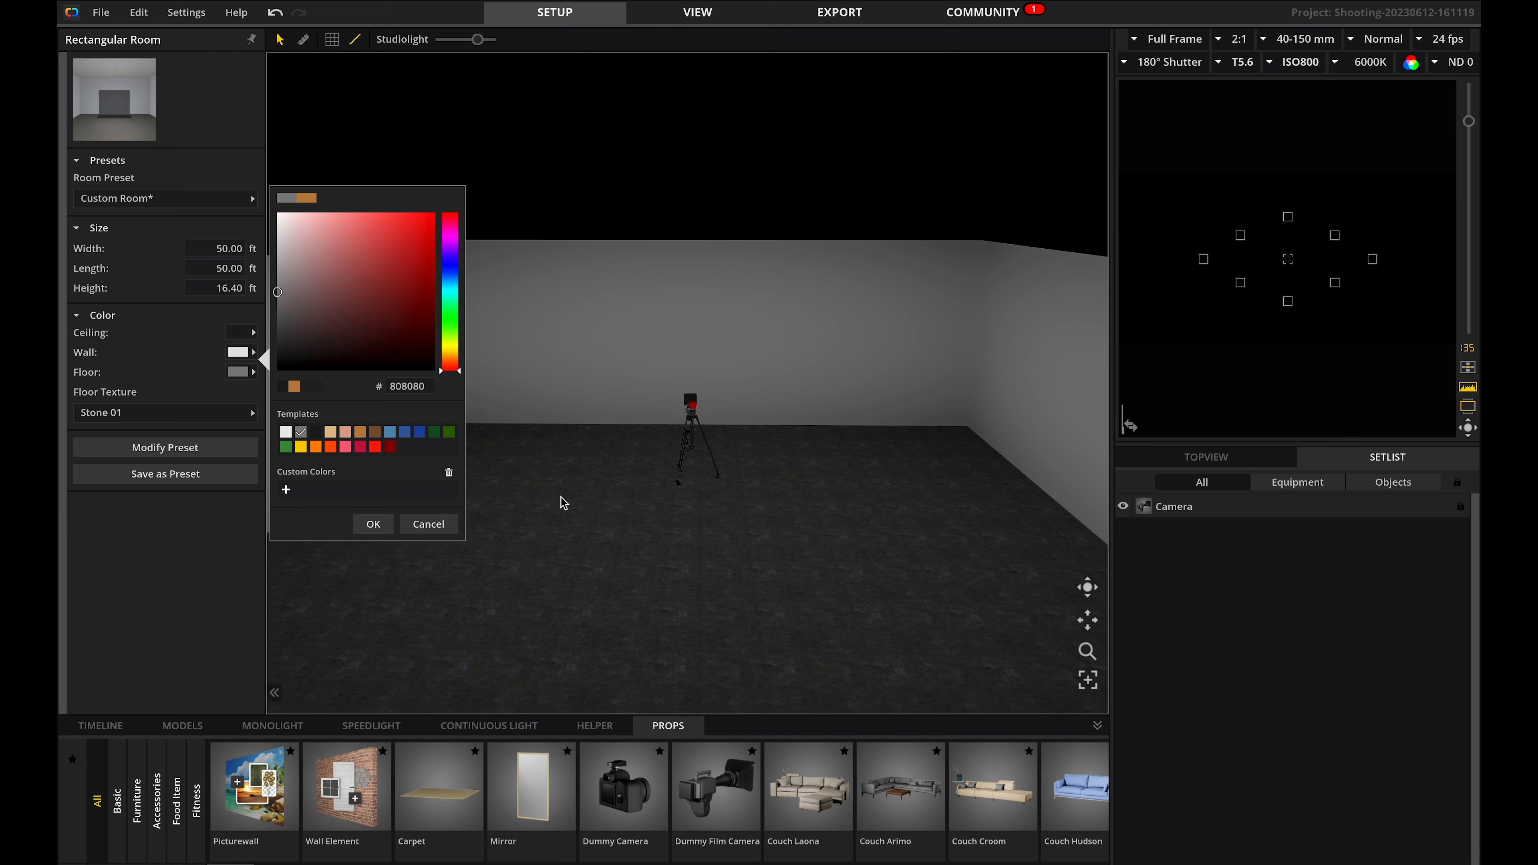
pyautogui.click(575, 512)
# Move the camera closer and add the Victoria model in the middle of the floor.
pyautogui.moveTo(691, 442); pyautogui.dragTo(666, 631)
pyautogui.moveTo(134, 803); pyautogui.dragTo(679, 485)
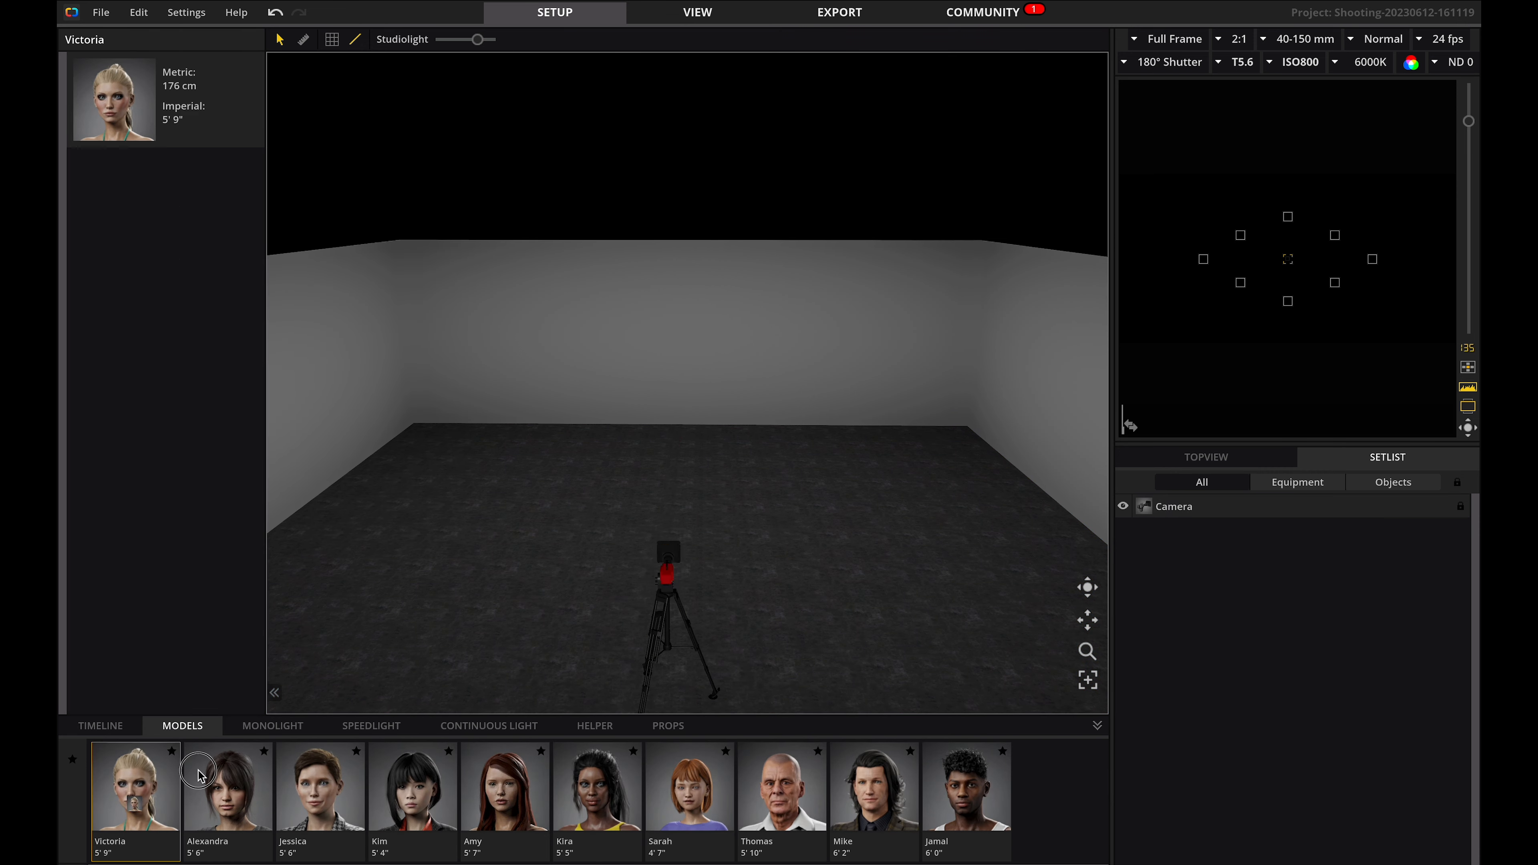
# Add an Arri S60-C continuous light to the left of the model.
pyautogui.click(460, 727)
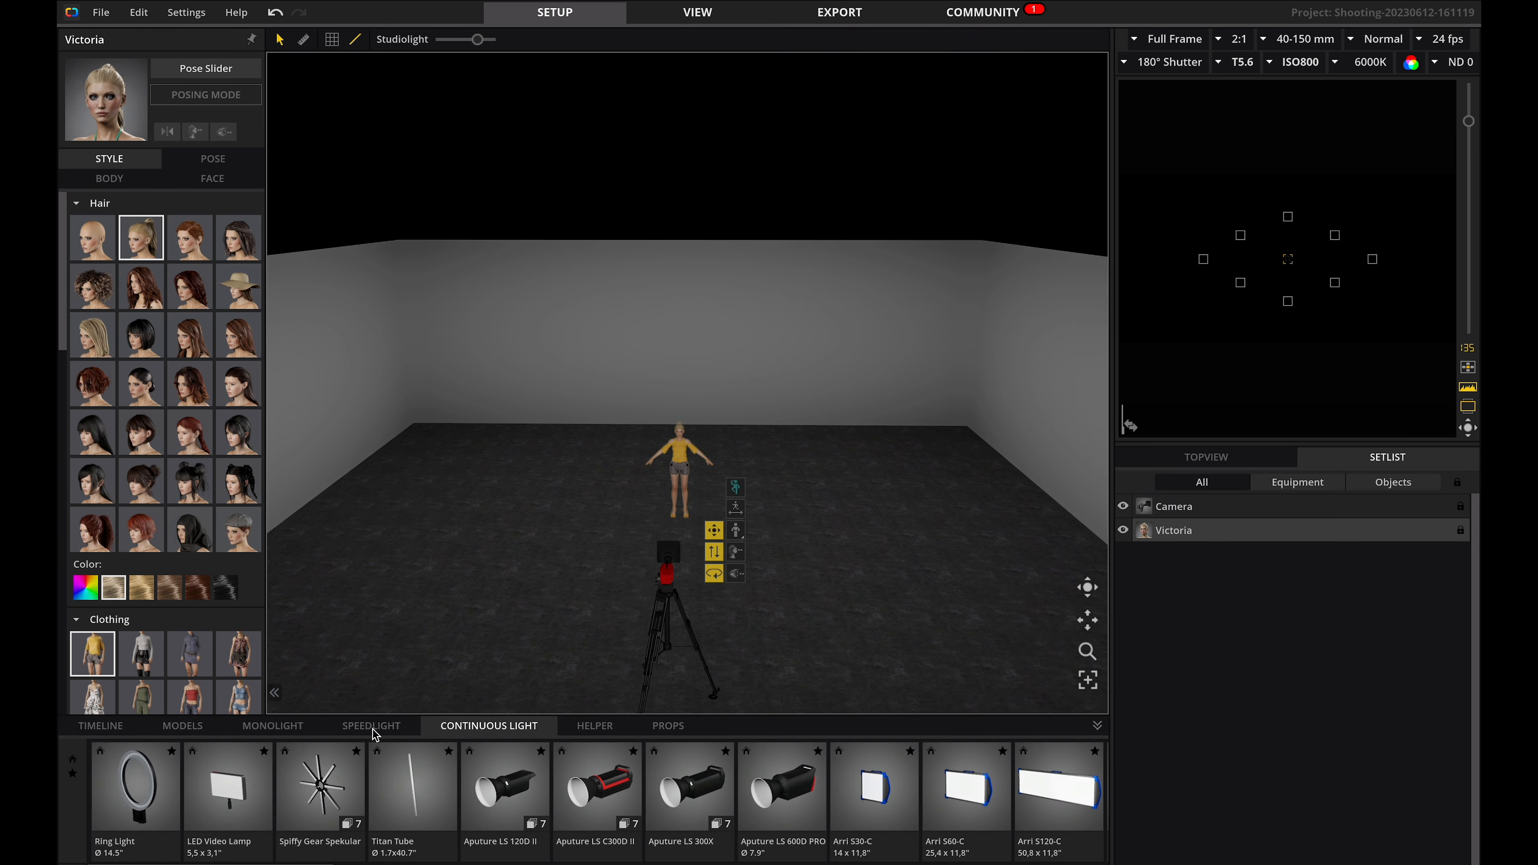
pyautogui.click(386, 731)
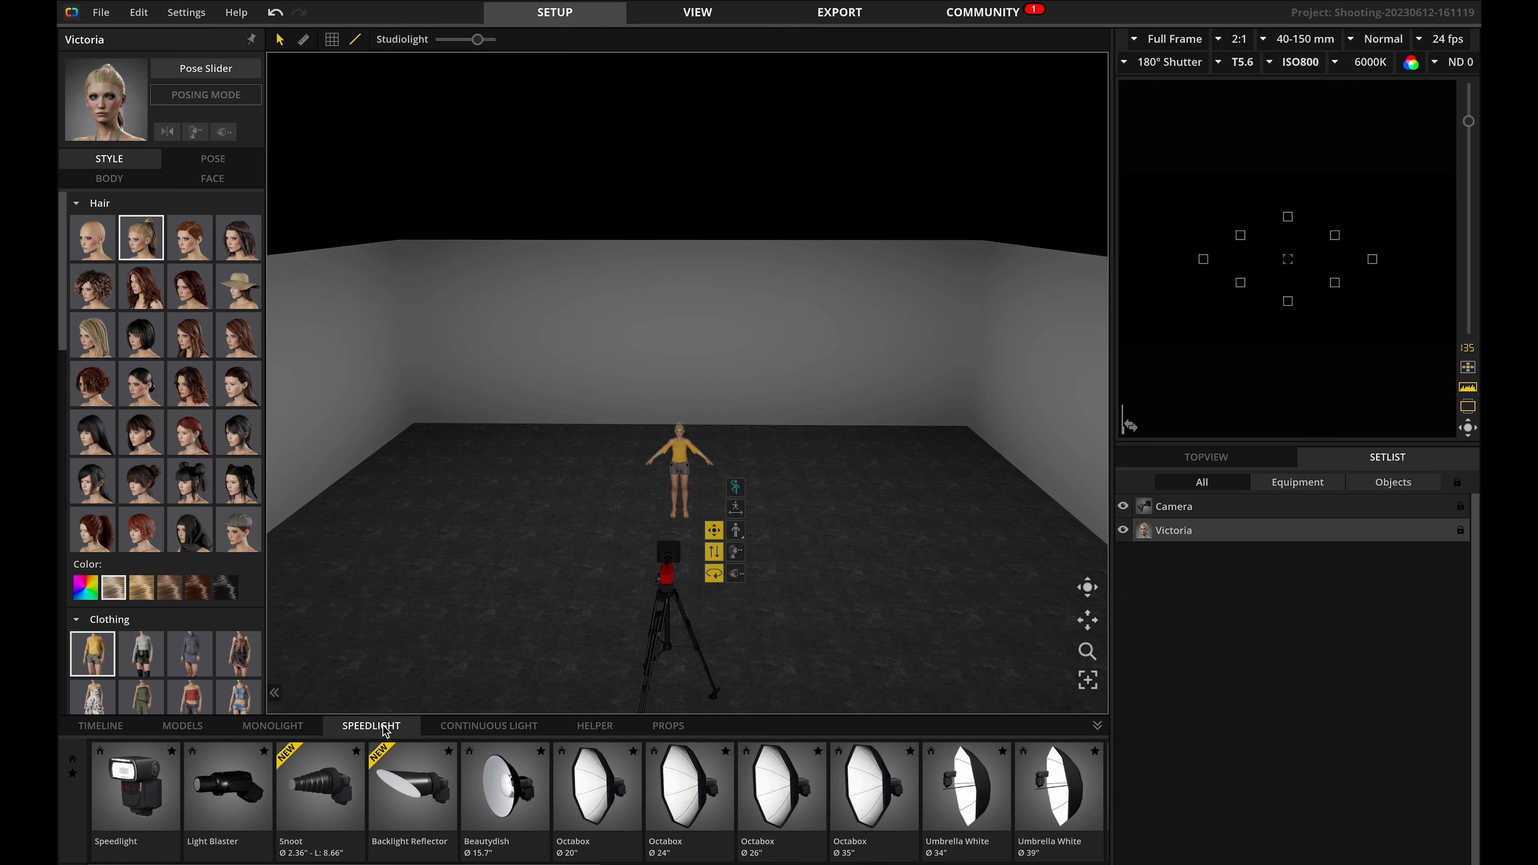
pyautogui.click(274, 725)
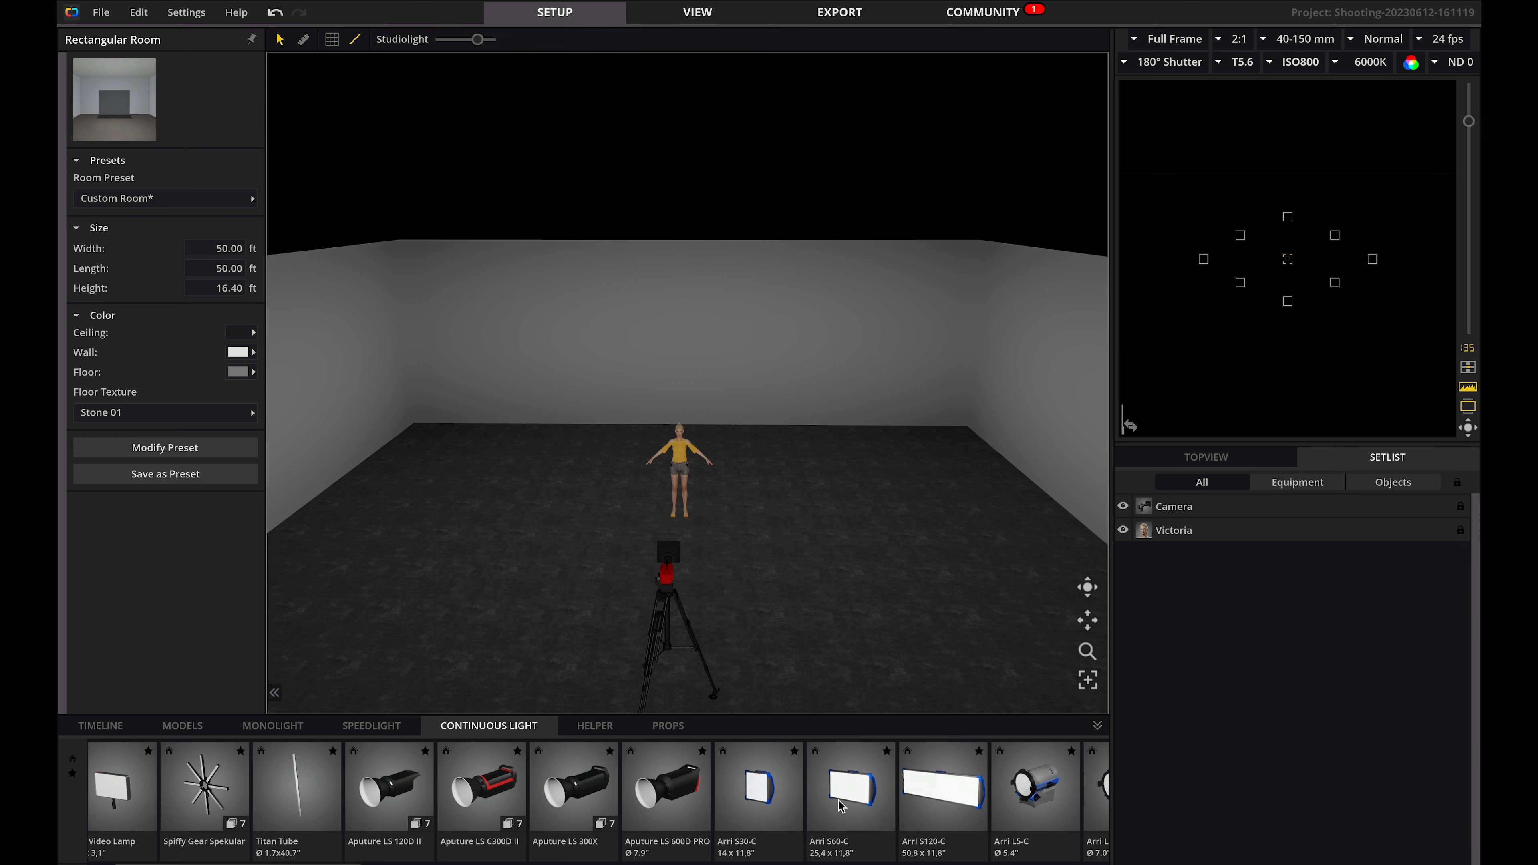
pyautogui.moveTo(841, 807); pyautogui.dragTo(584, 512)
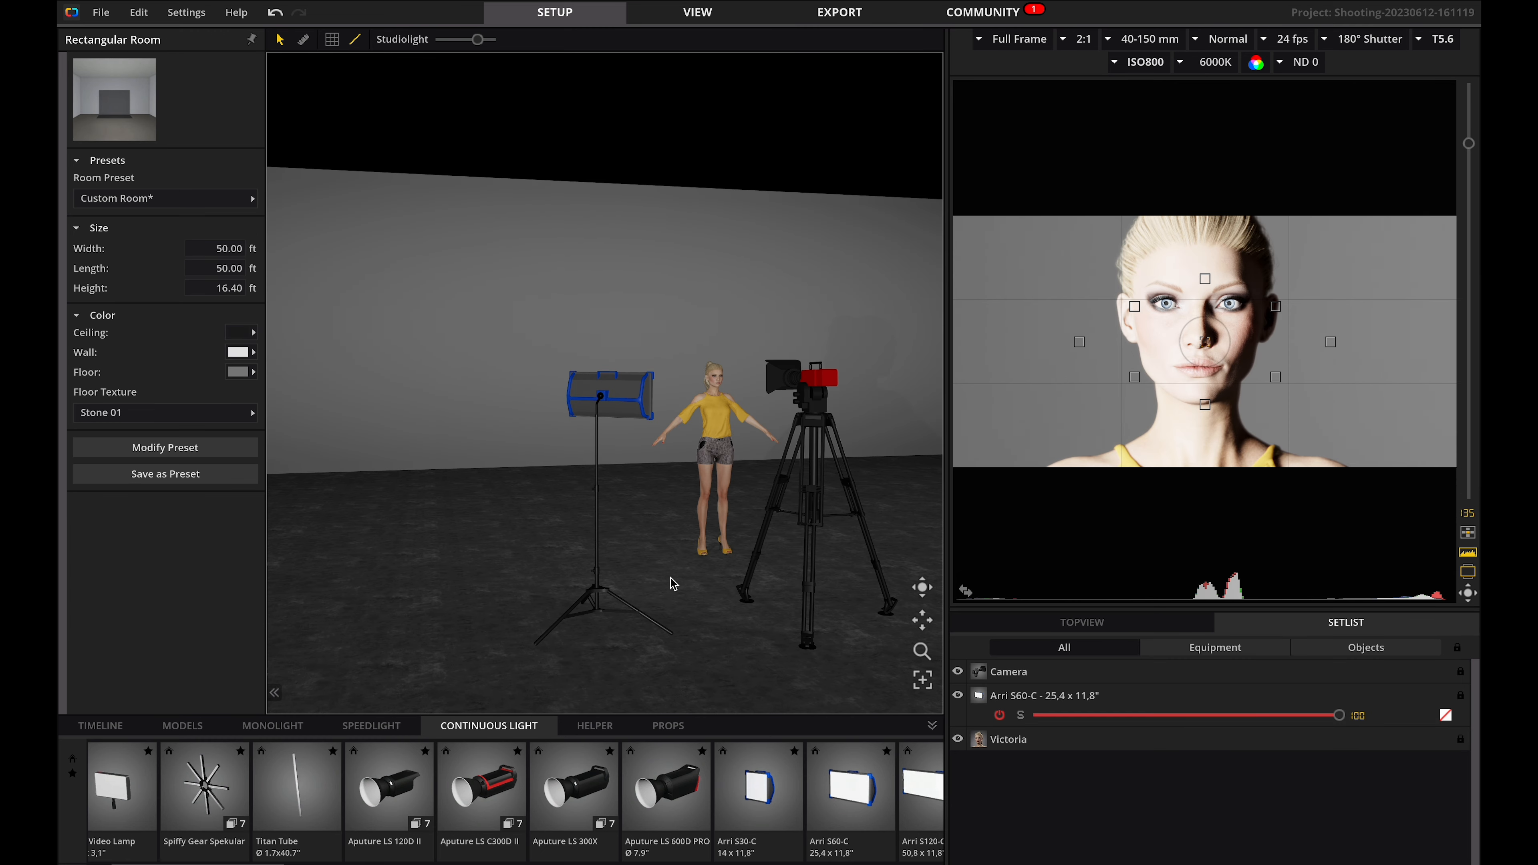
# Try moving the camera and the light stand to new positions near the model.
pyautogui.click(714, 444)
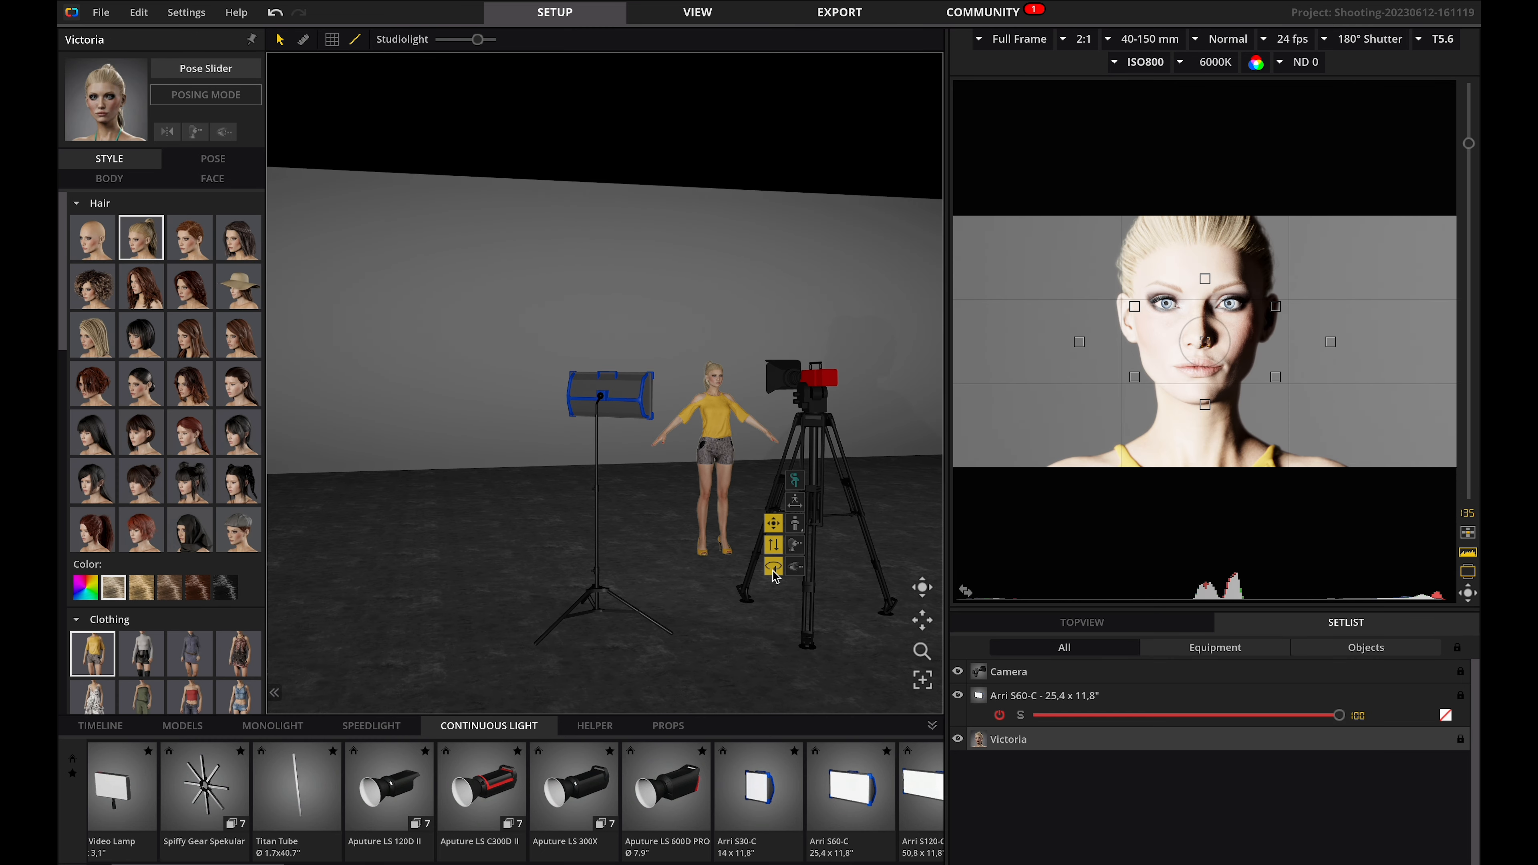
pyautogui.moveTo(776, 542); pyautogui.dragTo(776, 529)
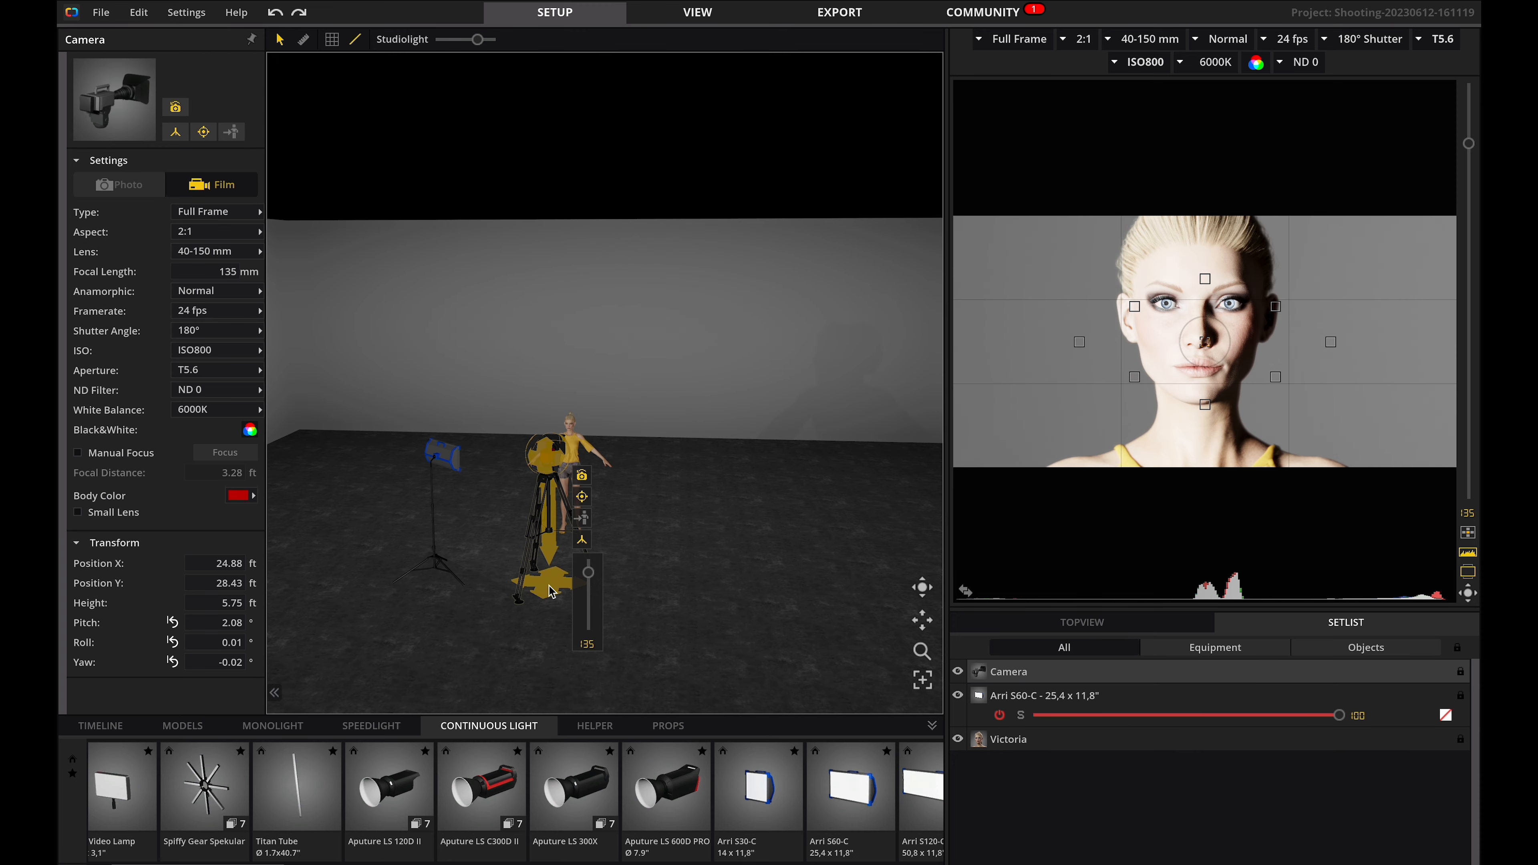
pyautogui.click(560, 588)
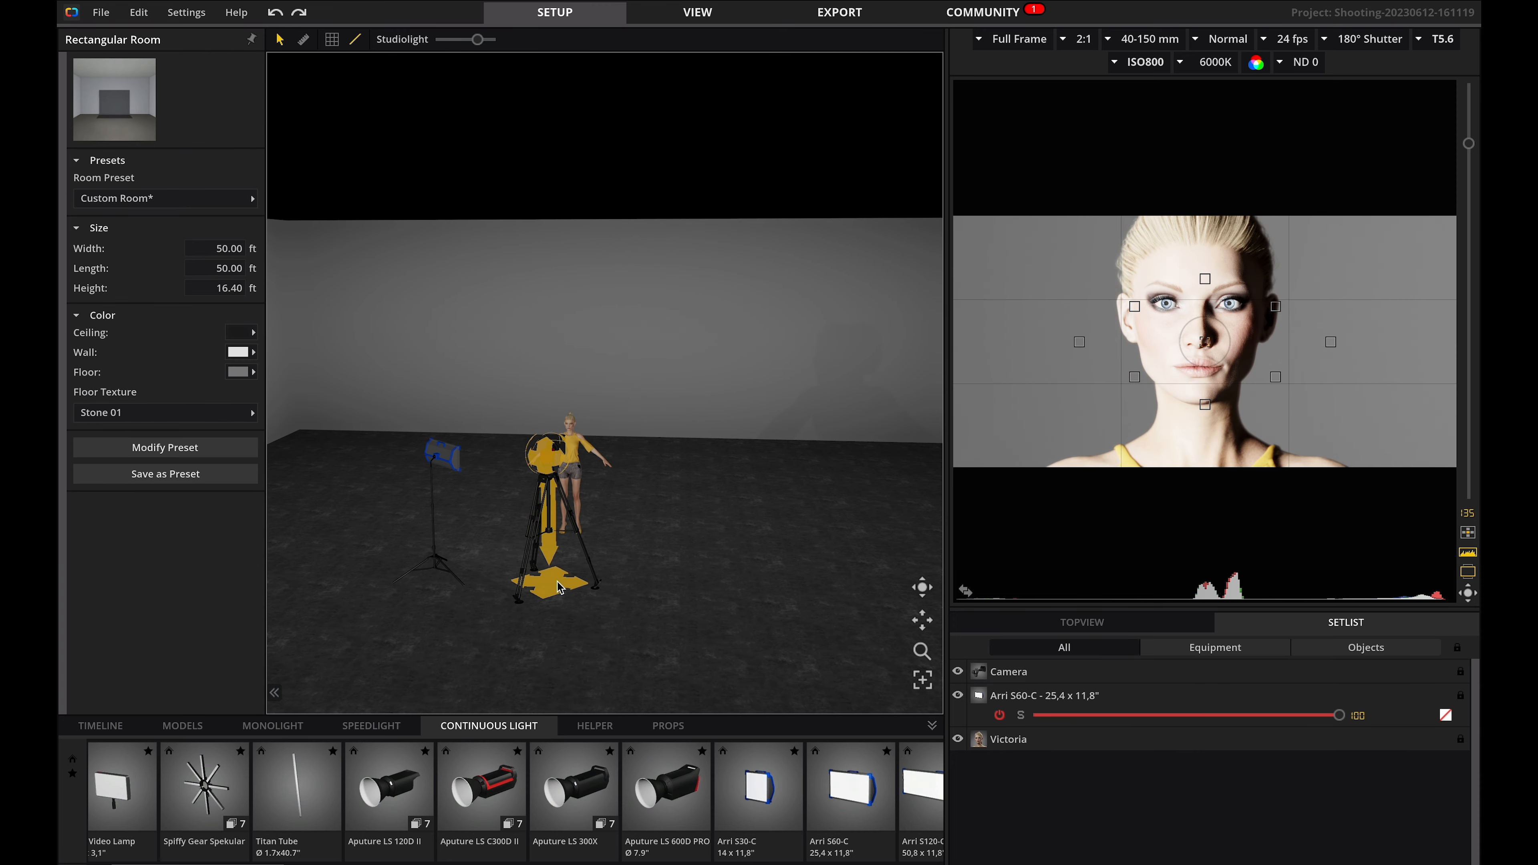
pyautogui.moveTo(551, 585); pyautogui.dragTo(624, 483)
pyautogui.moveTo(626, 407); pyautogui.dragTo(913, 642)
pyautogui.moveTo(612, 557); pyautogui.dragTo(622, 481, button='right')
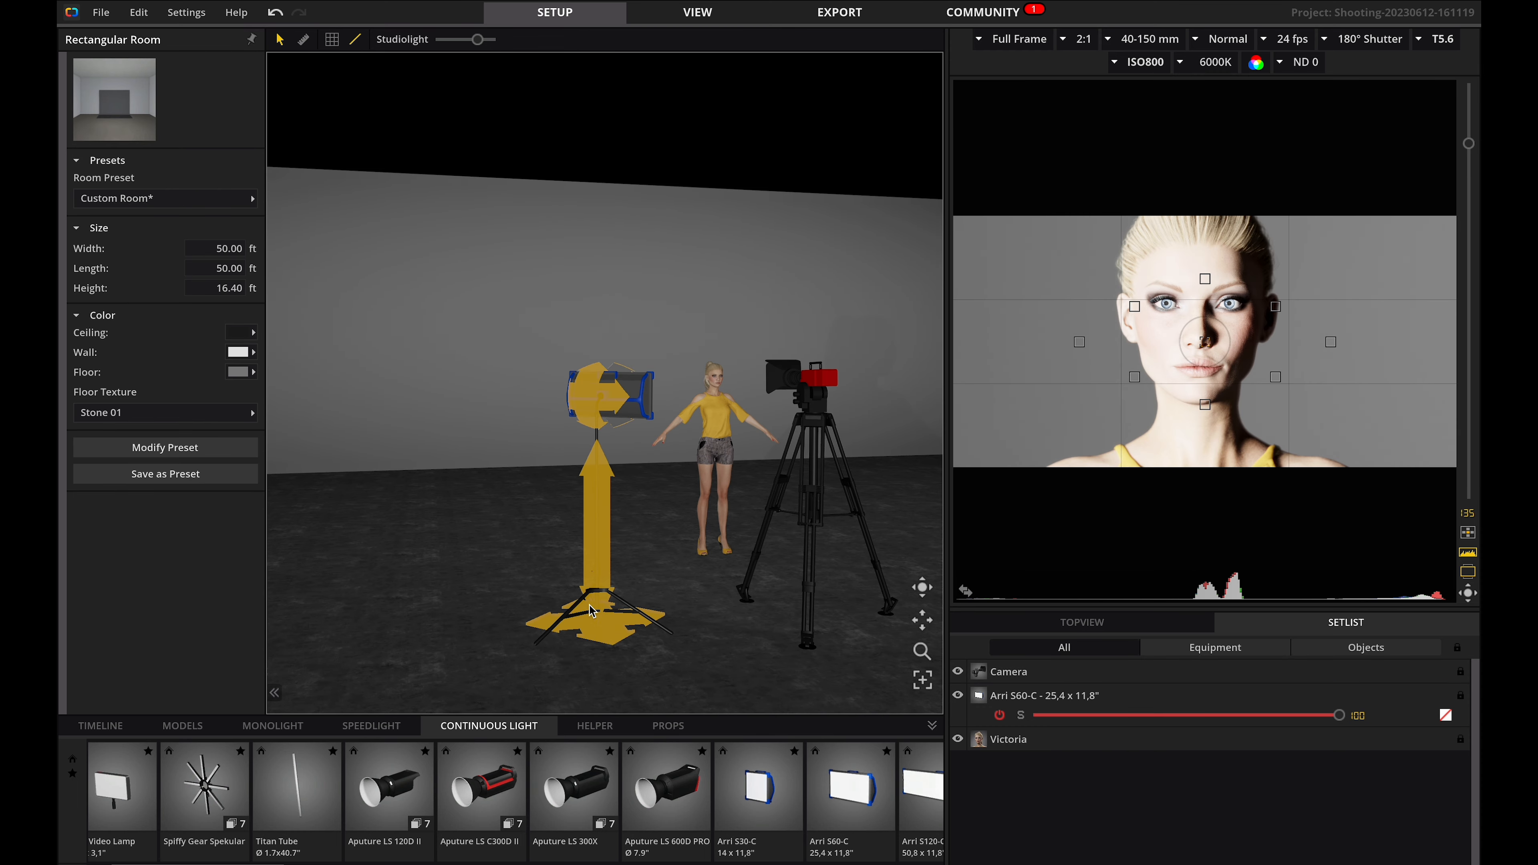
# Undo the last three position changes and snap the current shot to the timeline.
pyautogui.hotkey('ctrl', 'z')
pyautogui.hotkey('ctrl', 'z')
pyautogui.hotkey('ctrl', 'z')
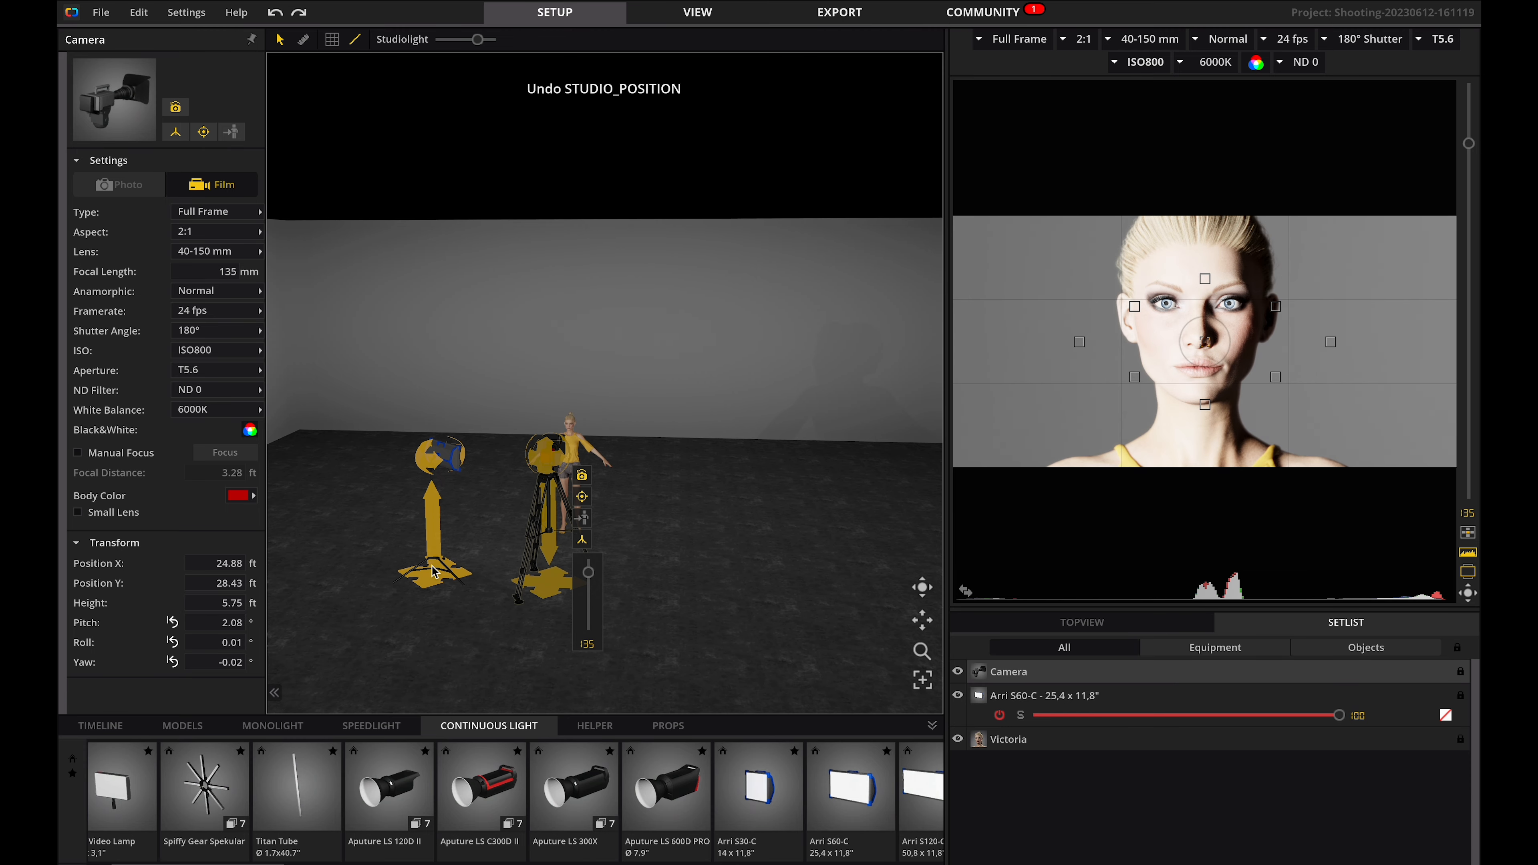
pyautogui.press('space')
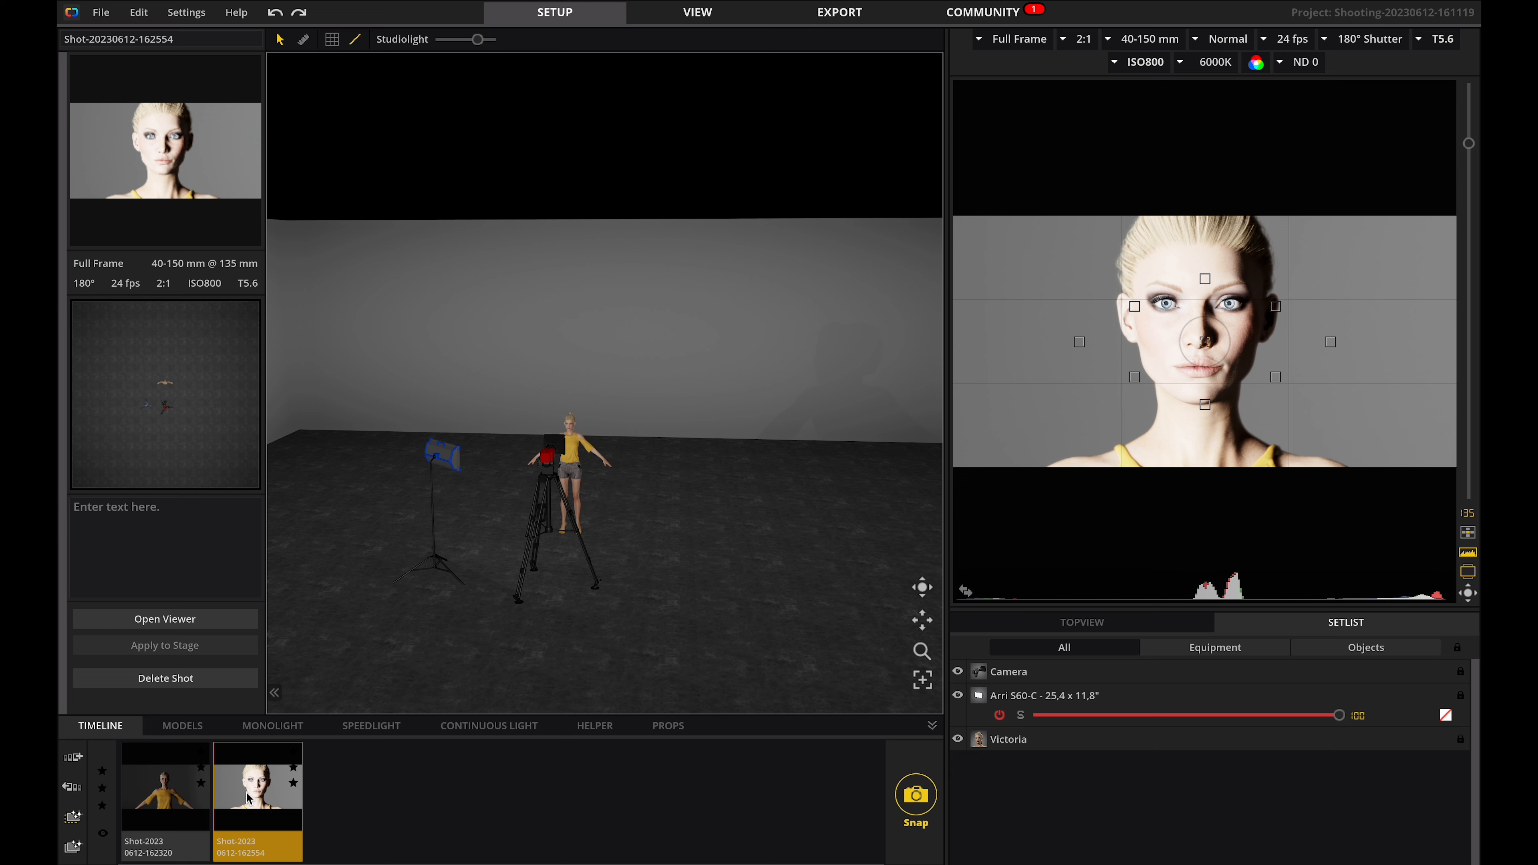
# Move the camera away, then restore the second snapshot while discarding the light-setup changes.
pyautogui.moveTo(560, 574); pyautogui.dragTo(806, 370)
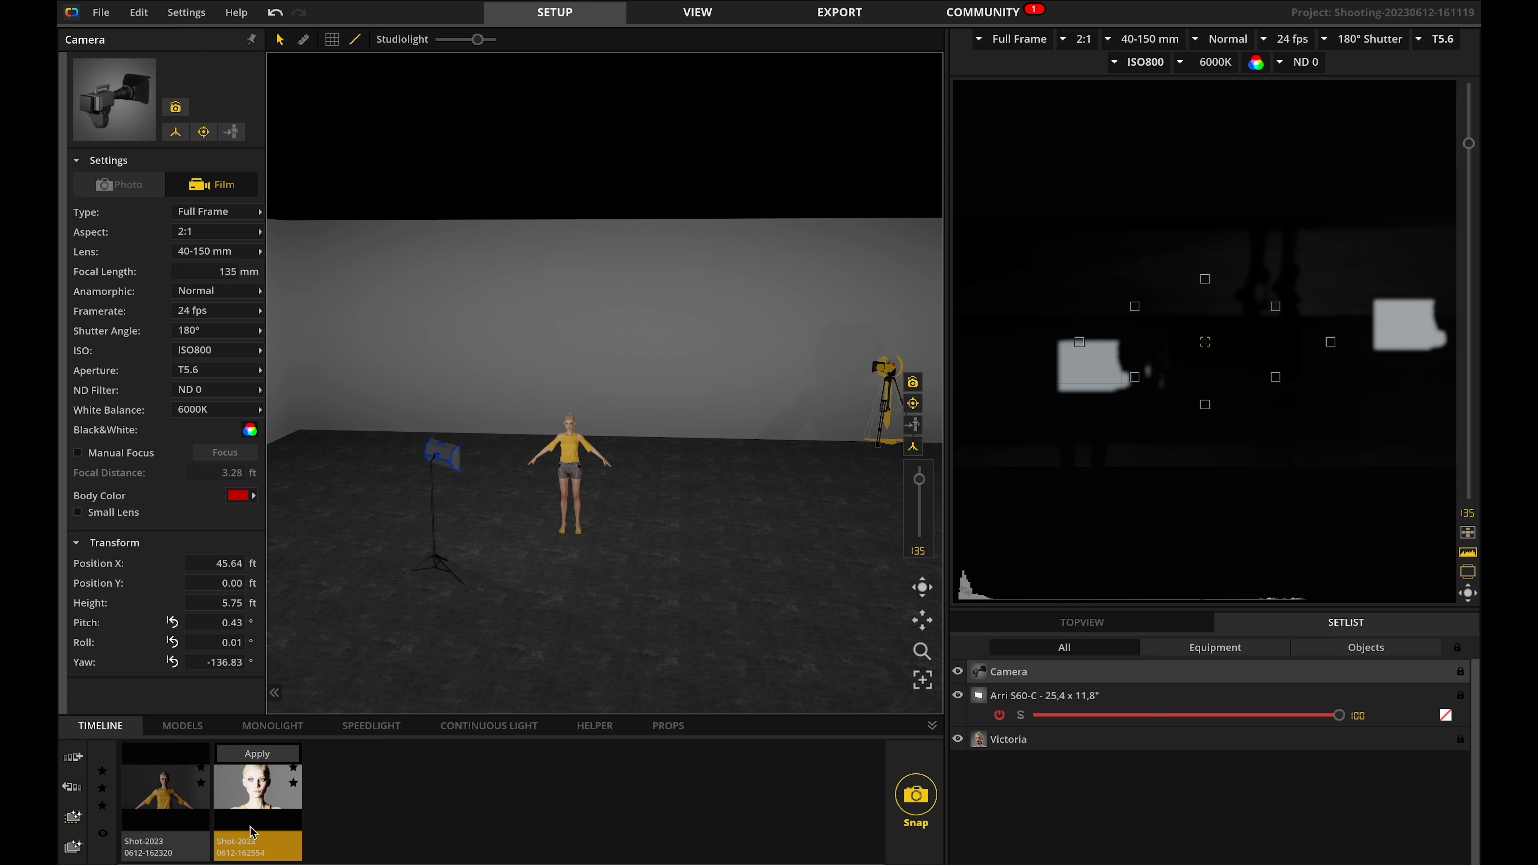
pyautogui.click(251, 791)
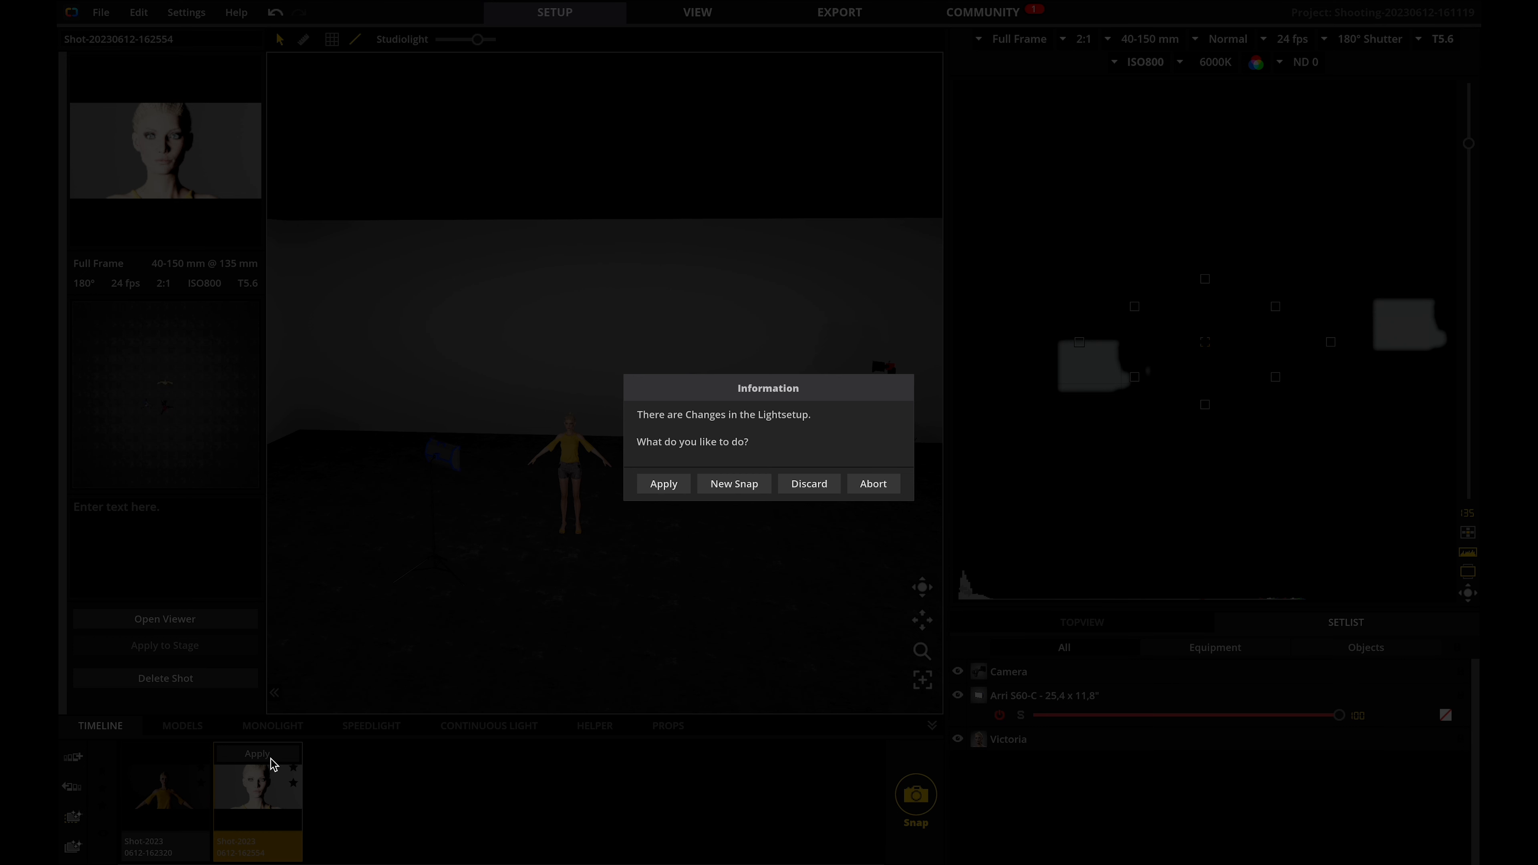
pyautogui.click(809, 484)
# Move the Arri light stand to the right of the model and lock it onto her as its target.
pyautogui.click(388, 340)
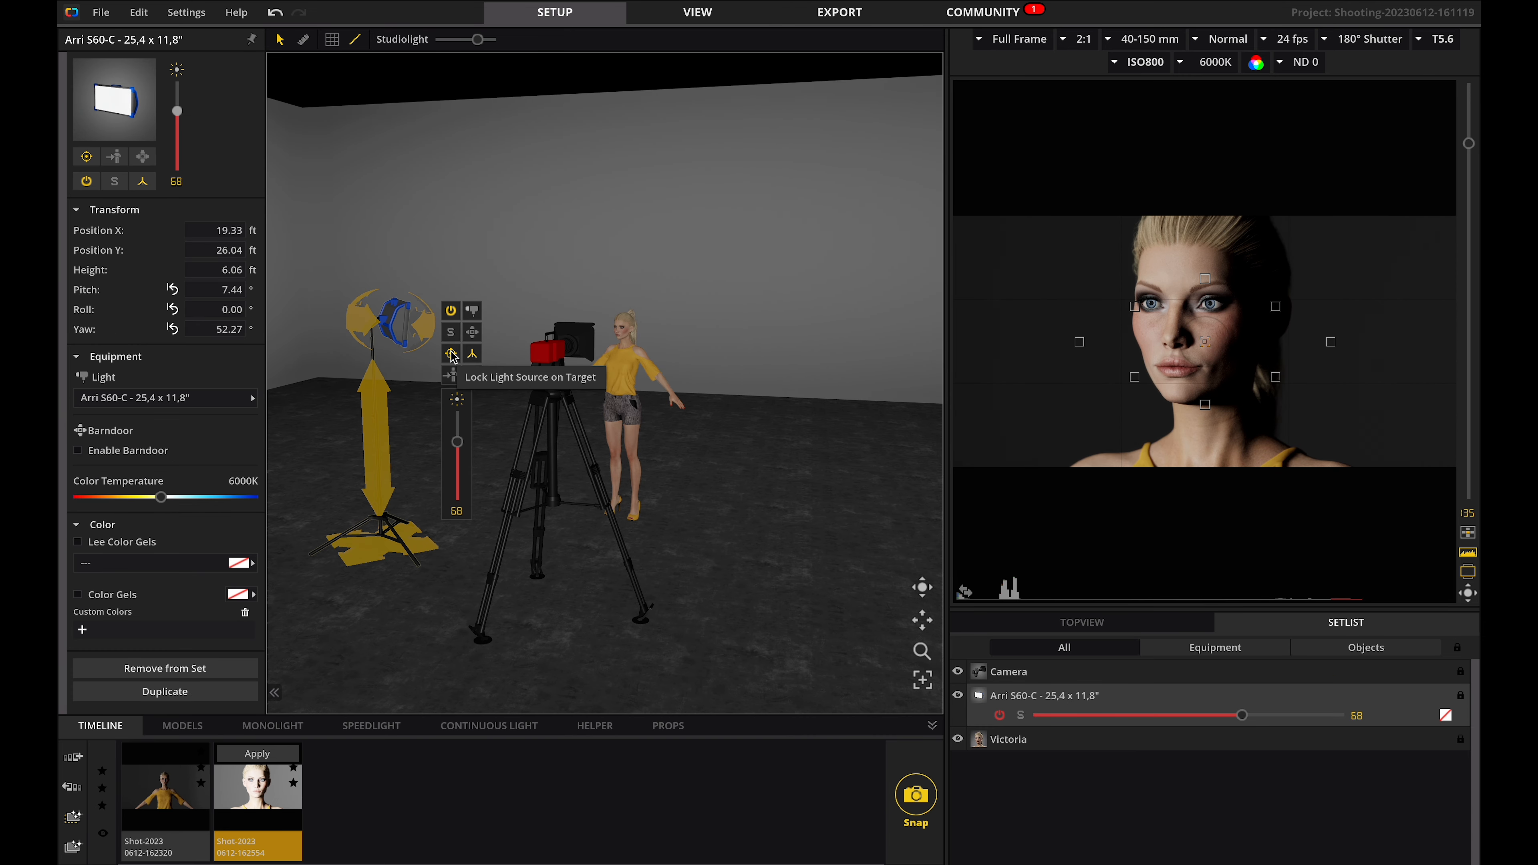
pyautogui.moveTo(383, 548); pyautogui.dragTo(769, 606)
pyautogui.moveTo(804, 338); pyautogui.dragTo(903, 342)
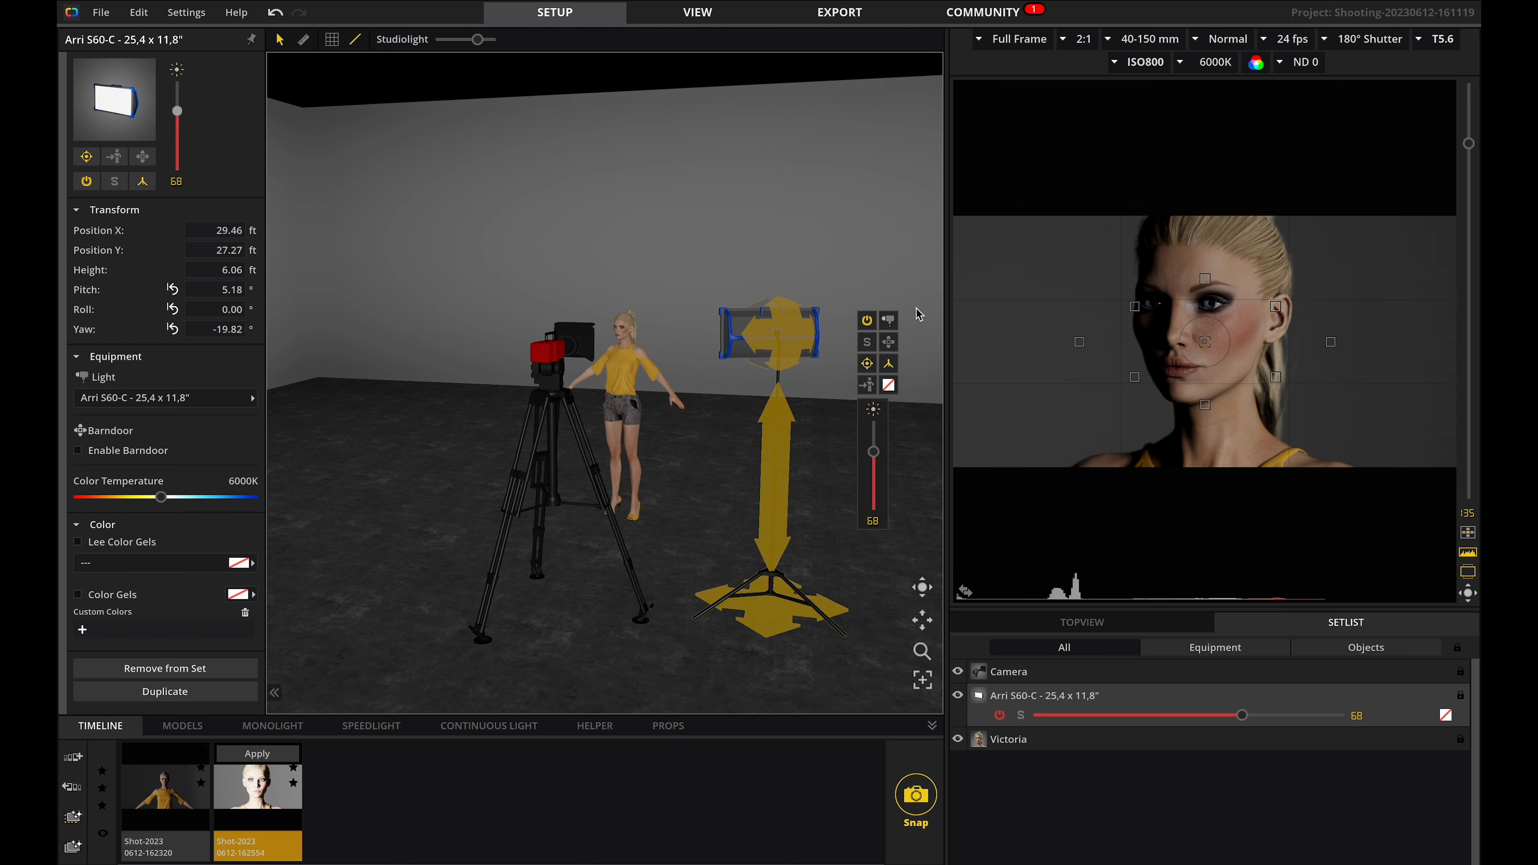
pyautogui.click(865, 388)
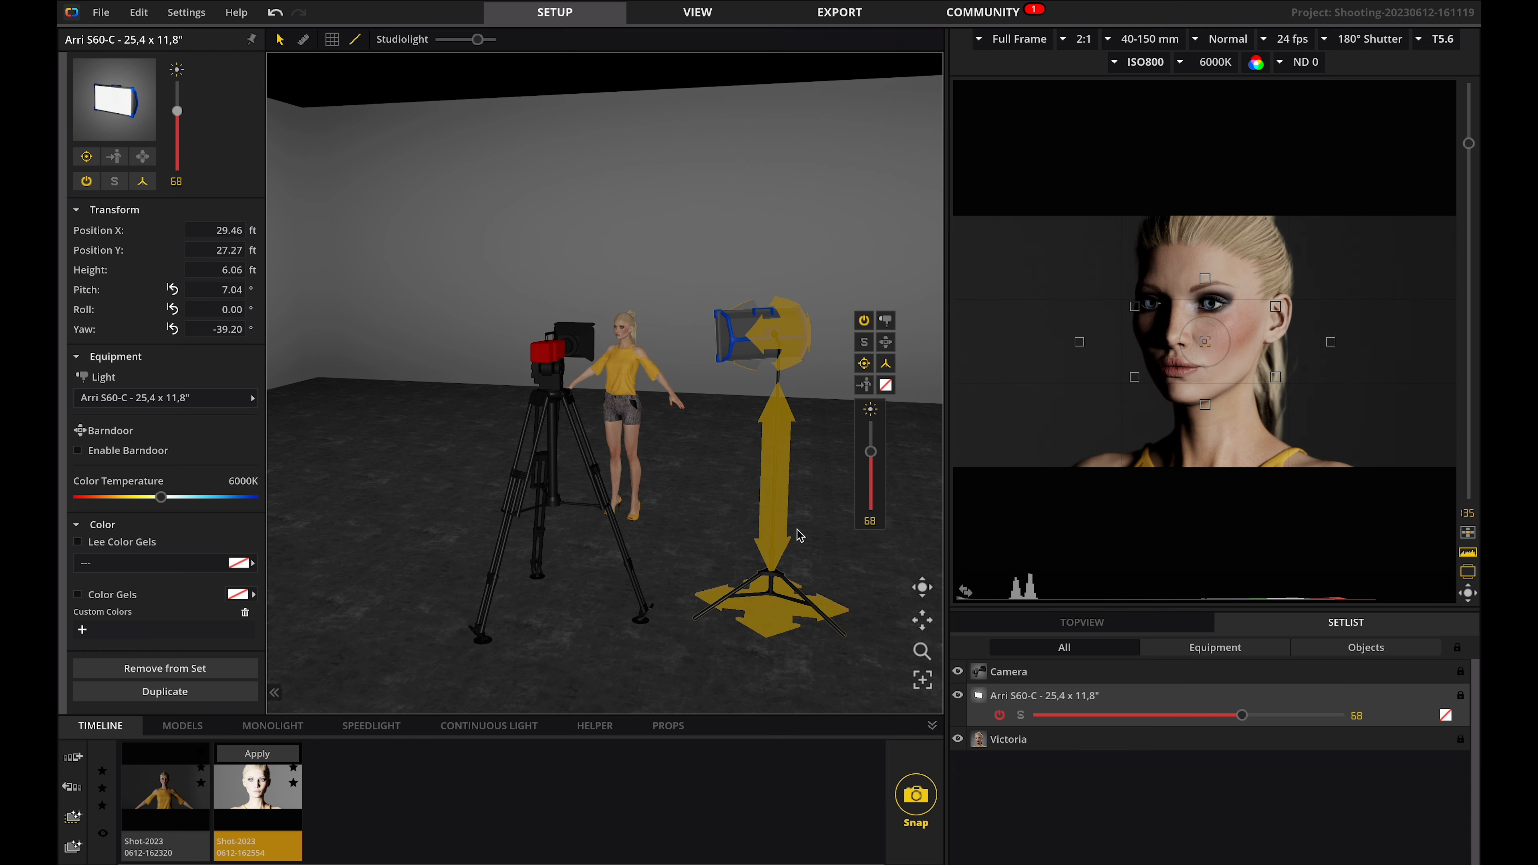
pyautogui.click(865, 364)
# Reposition the light stand to the left of the model, aim it at her and set its intensity to 59.
pyautogui.moveTo(787, 609); pyautogui.dragTo(431, 533)
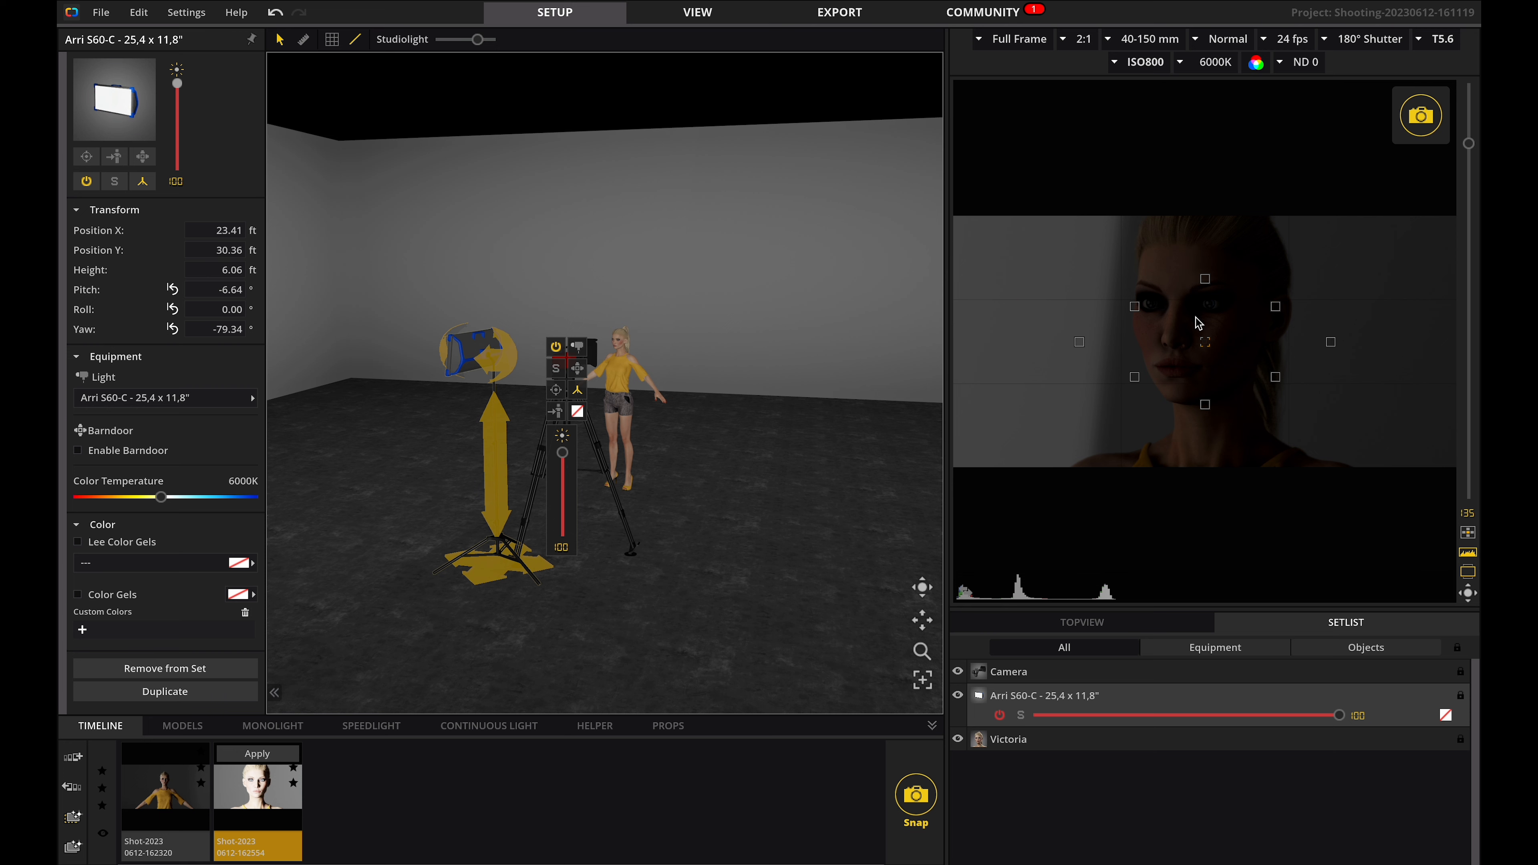
pyautogui.moveTo(1205, 343); pyautogui.dragTo(1210, 310)
pyautogui.click(1468, 533)
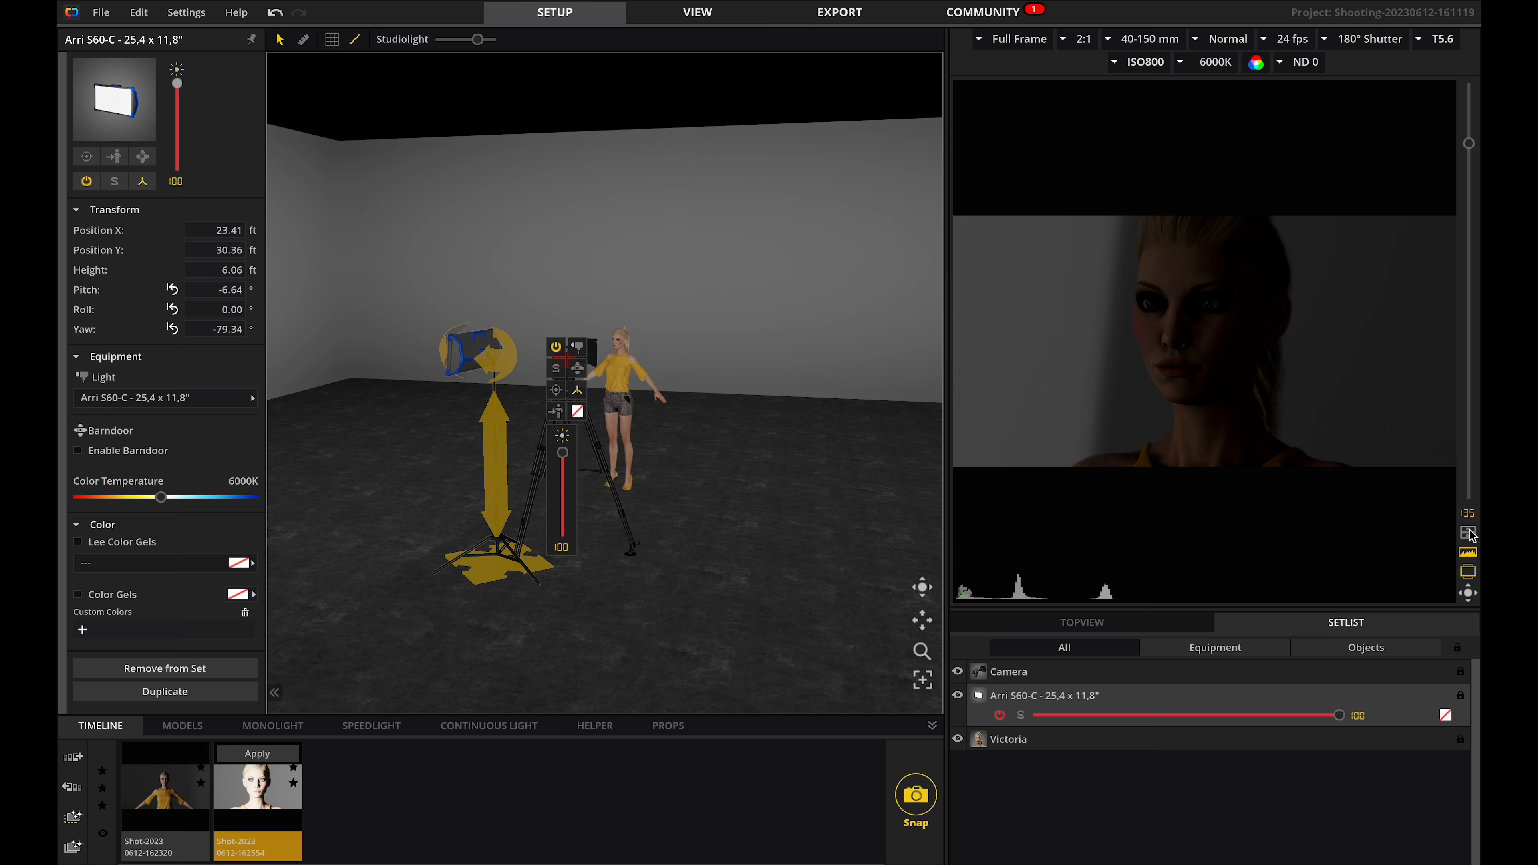
pyautogui.moveTo(519, 560); pyautogui.dragTo(496, 539)
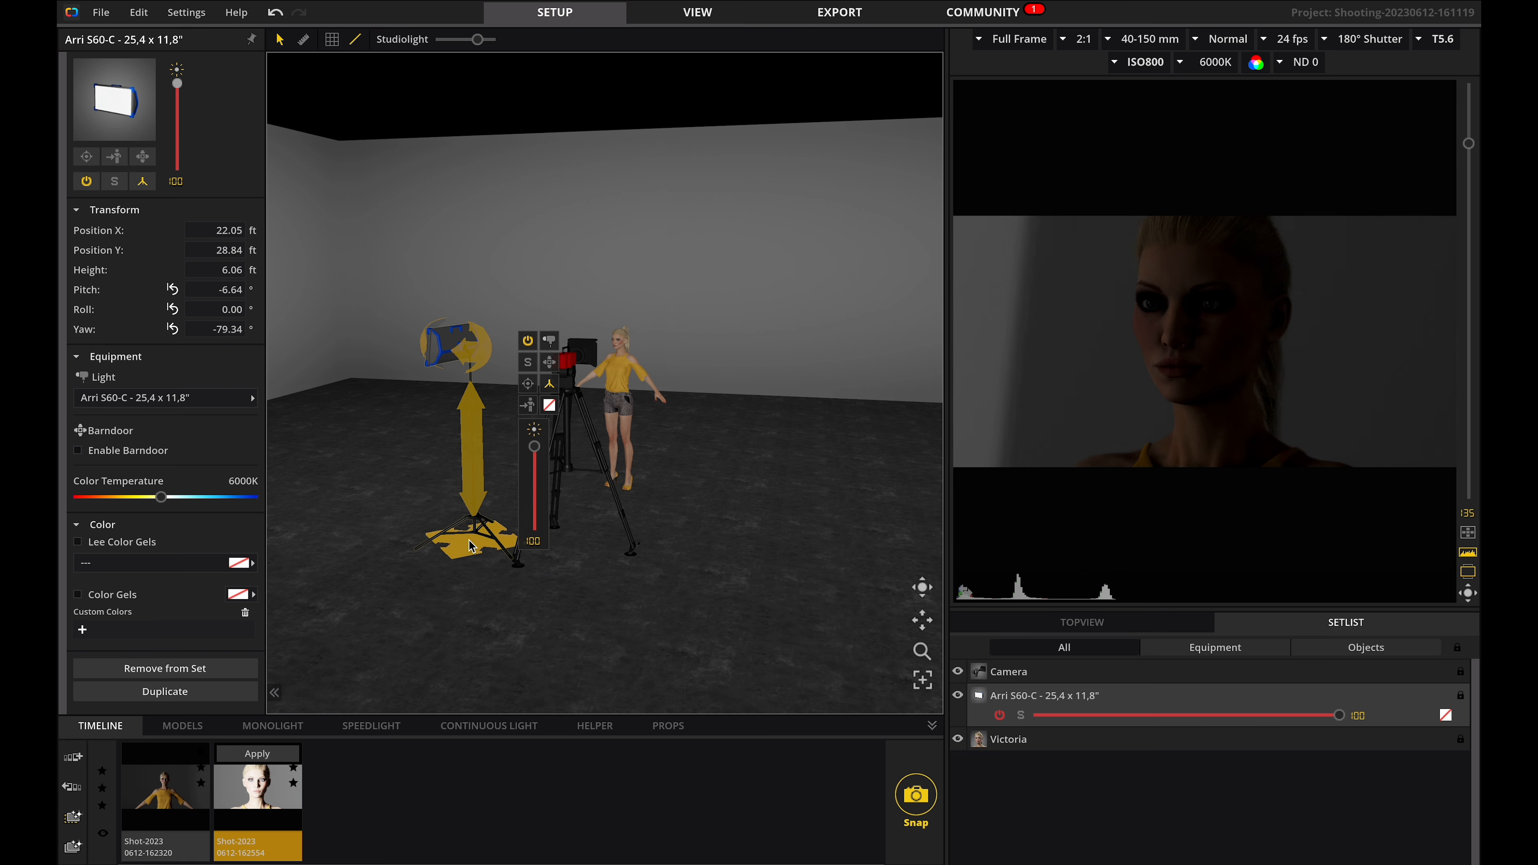
pyautogui.click(528, 383)
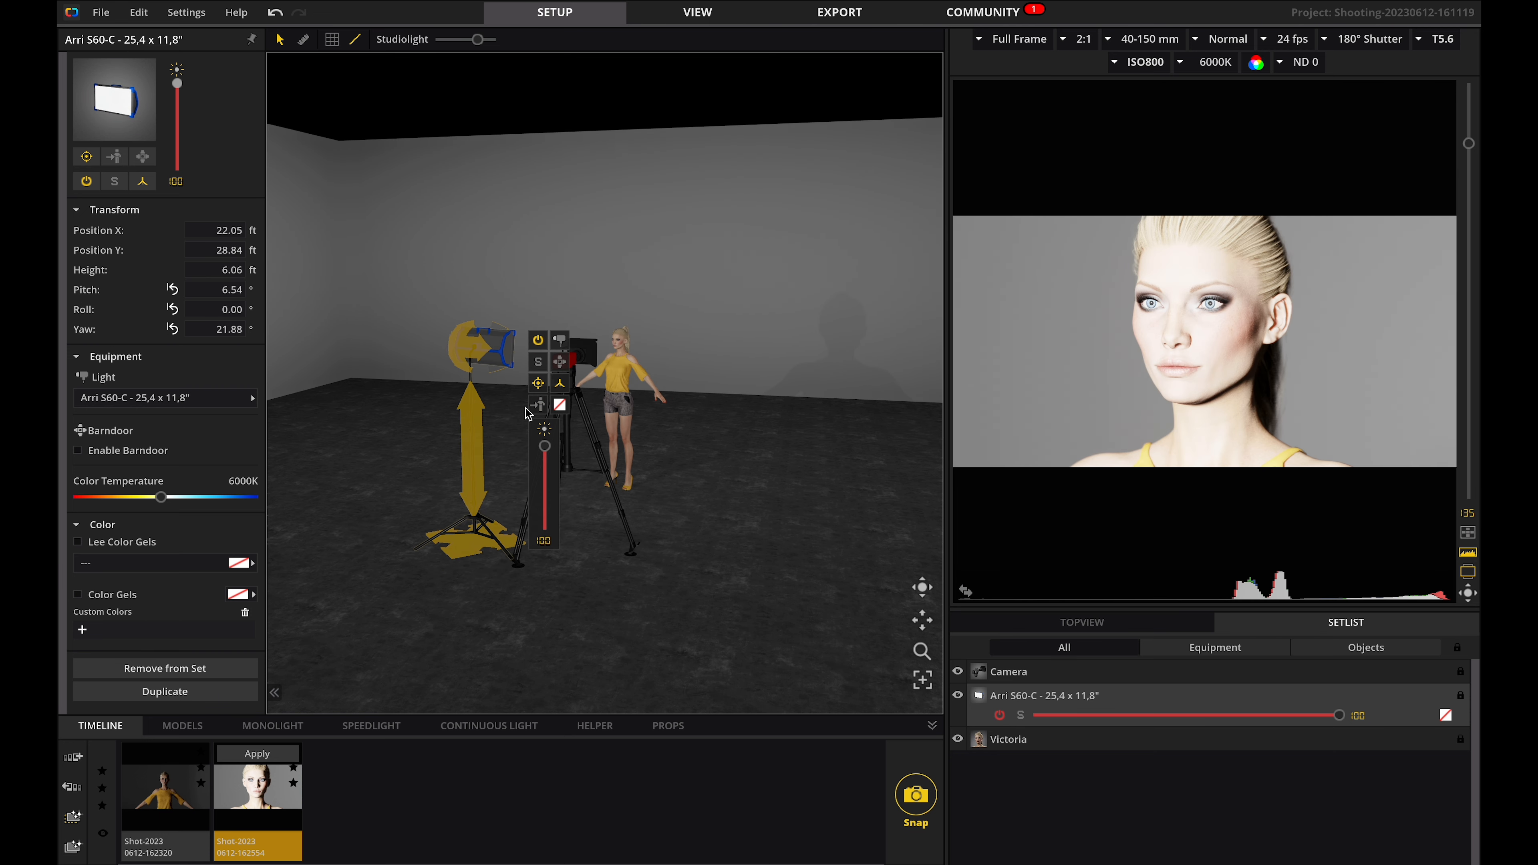
pyautogui.moveTo(544, 449); pyautogui.dragTo(542, 482)
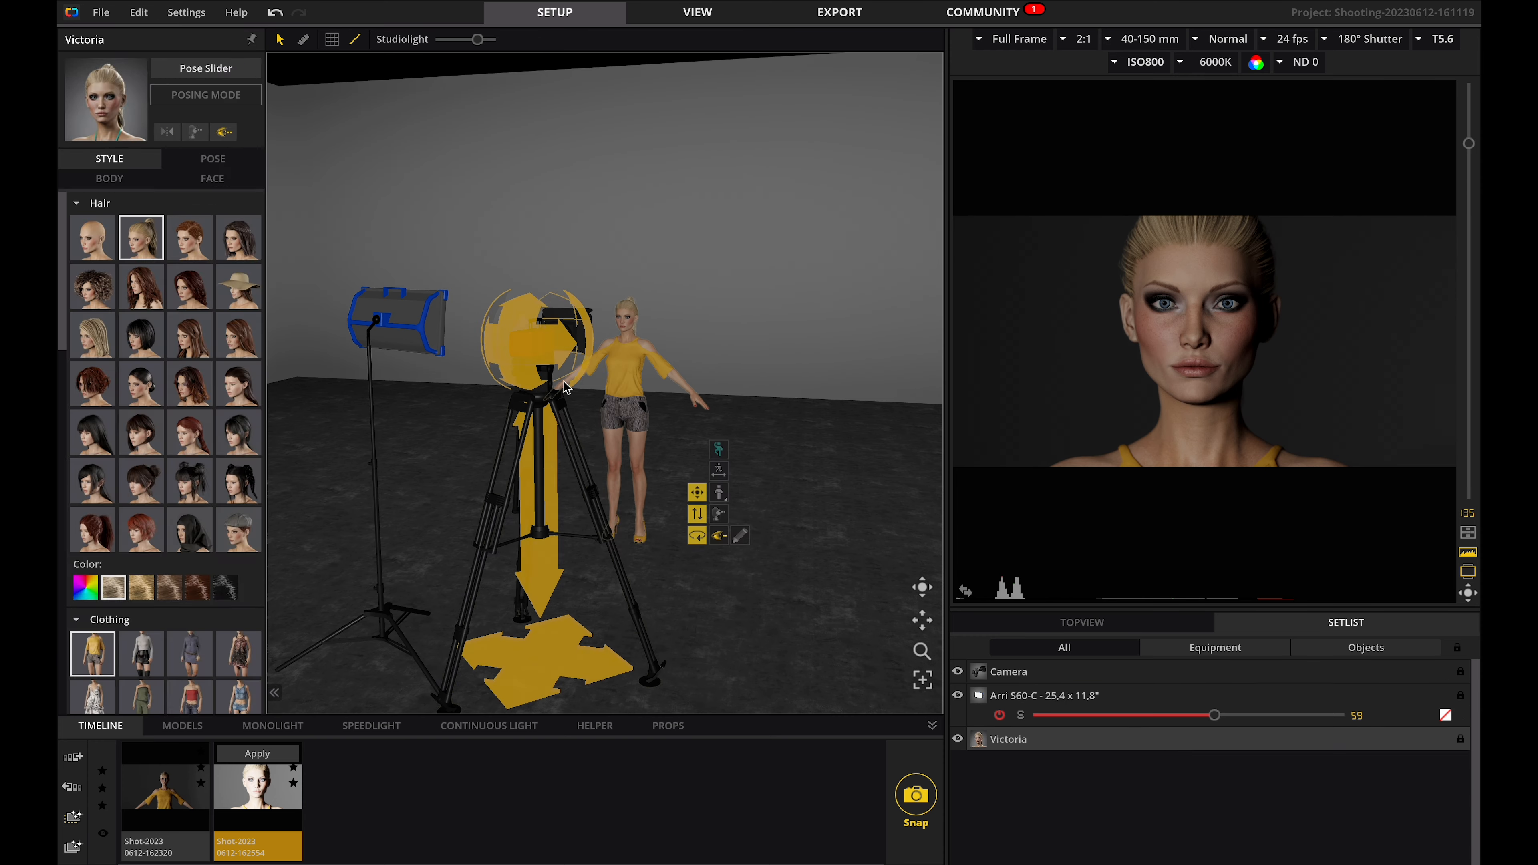
# Select Victoria and switch her into posing mode.
pyautogui.click(541, 367)
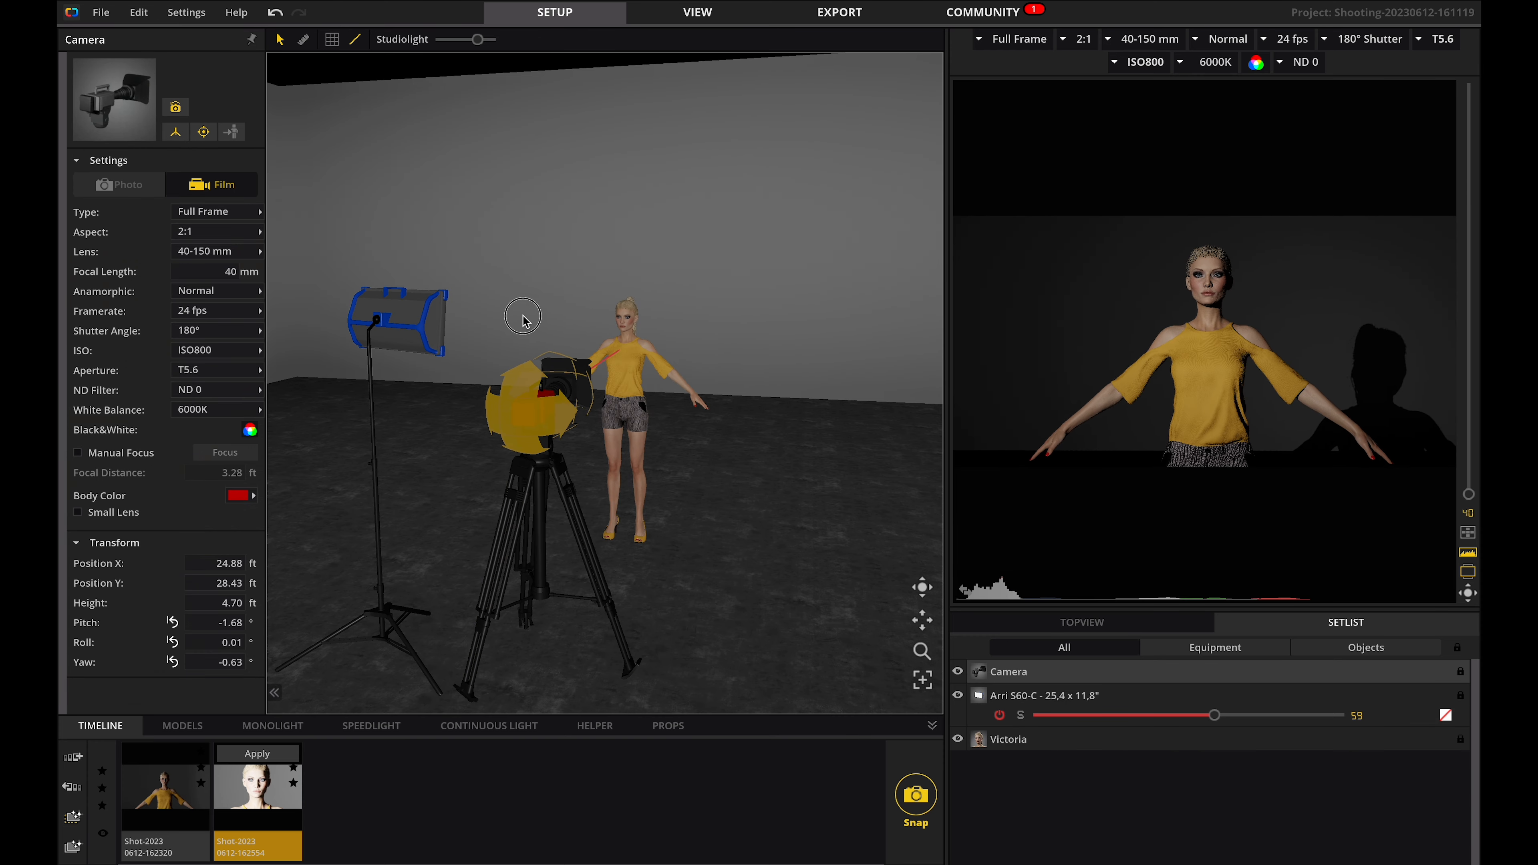
pyautogui.moveTo(525, 316); pyautogui.dragTo(523, 312)
pyautogui.click(627, 364)
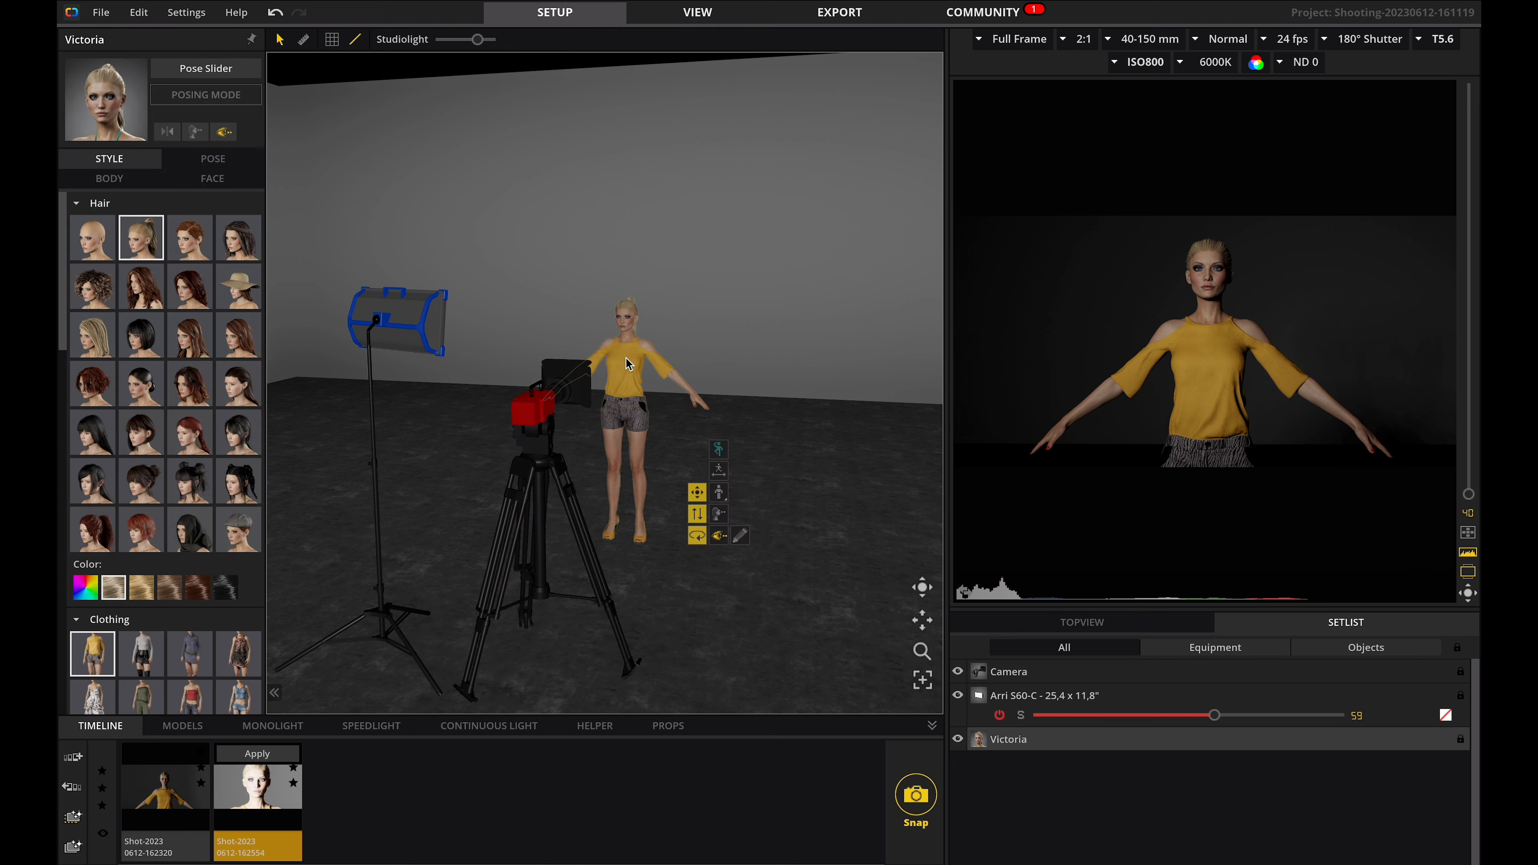
pyautogui.doubleClick(627, 363)
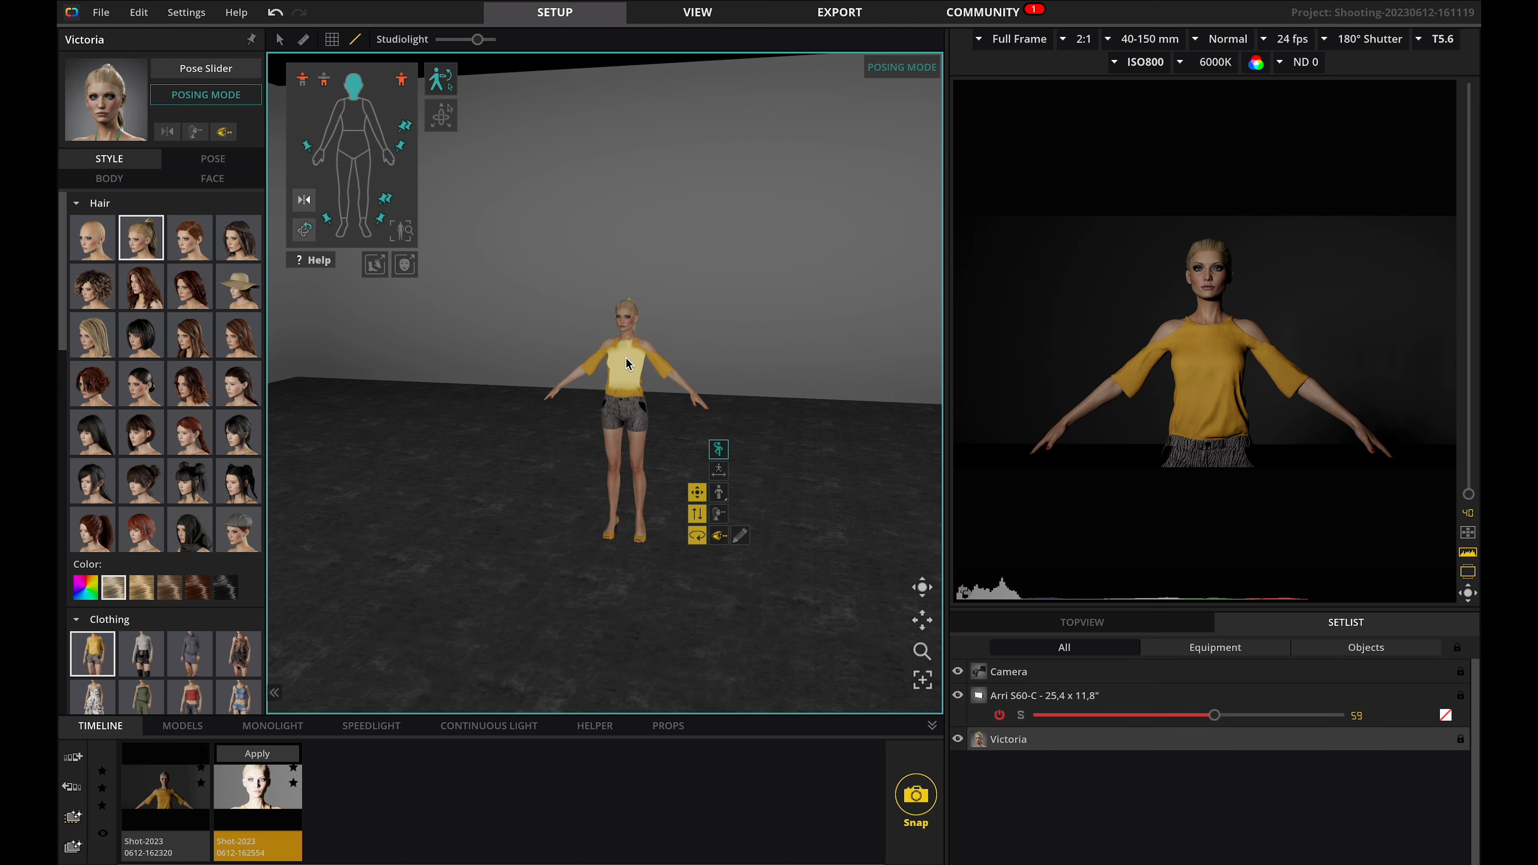
pyautogui.moveTo(697, 406); pyautogui.dragTo(659, 414)
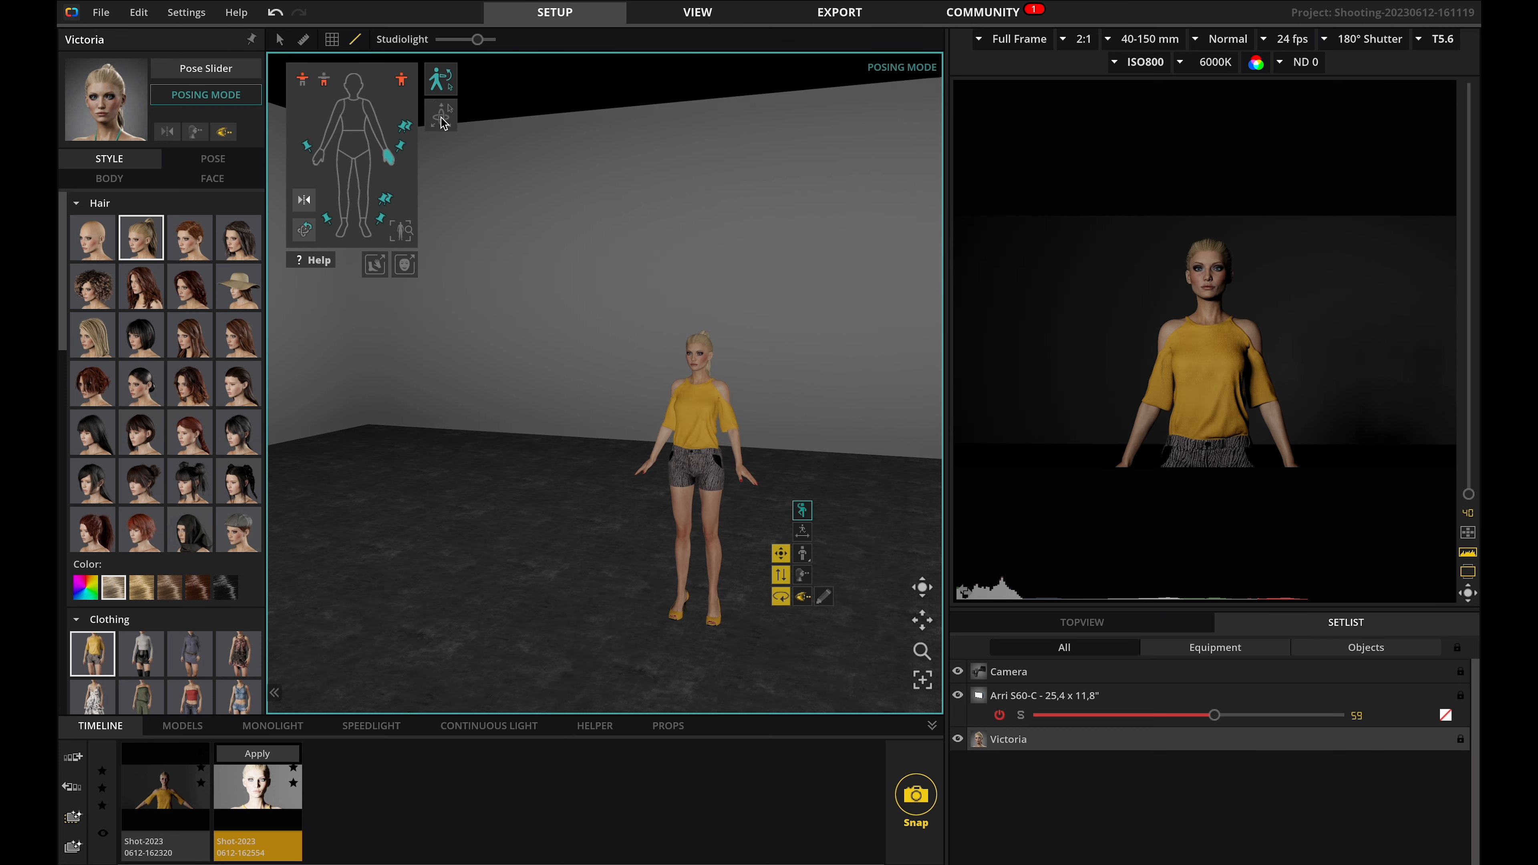
pyautogui.click(441, 120)
# Zoom in on the model, adjust the positions of her hands and leave posing mode.
pyautogui.scroll(3, 730, 474)
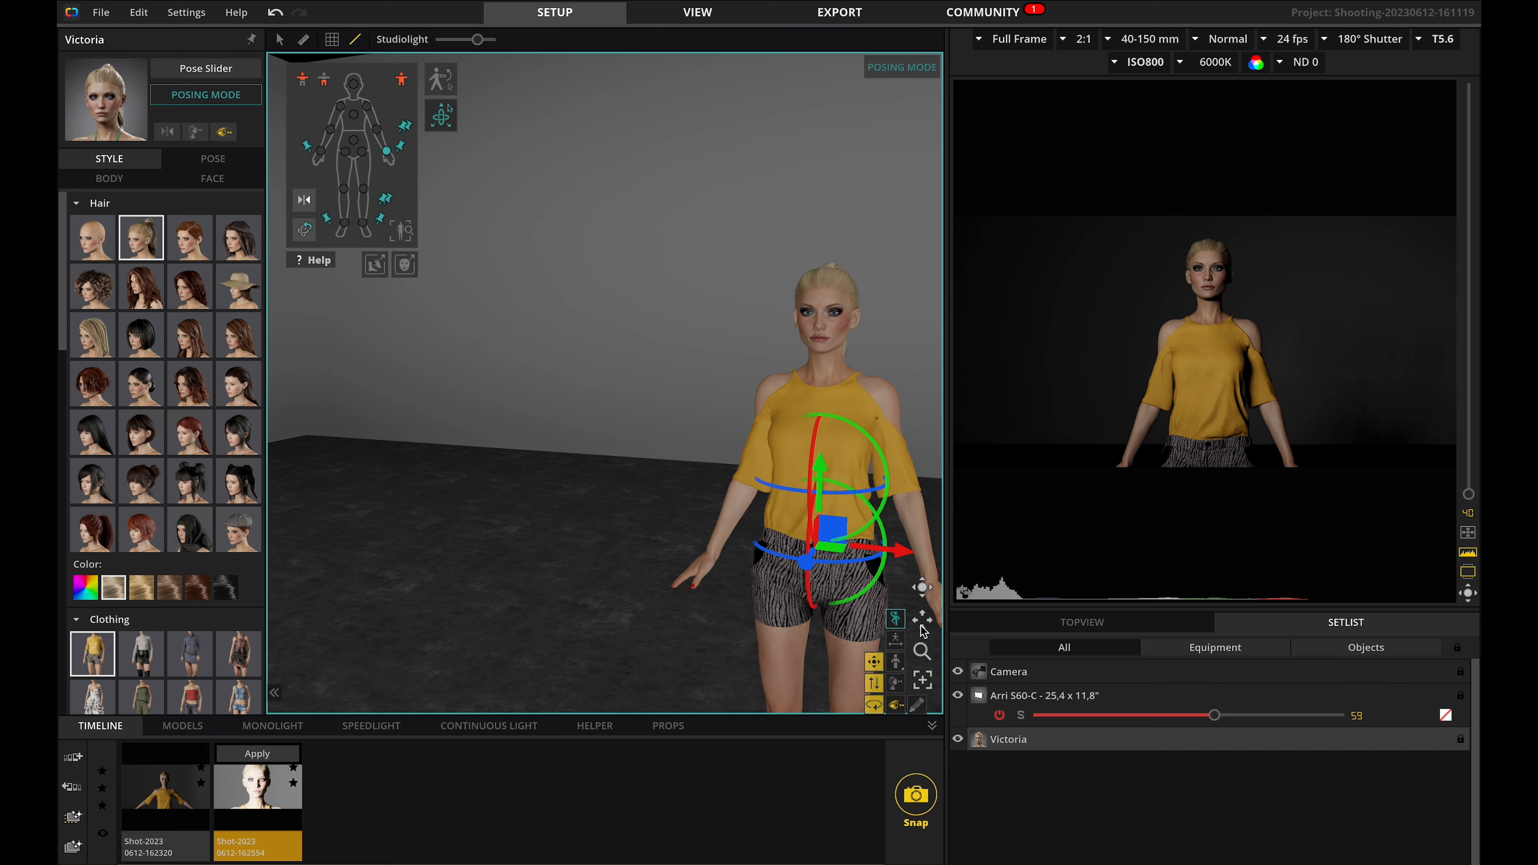
pyautogui.moveTo(921, 630); pyautogui.dragTo(867, 609)
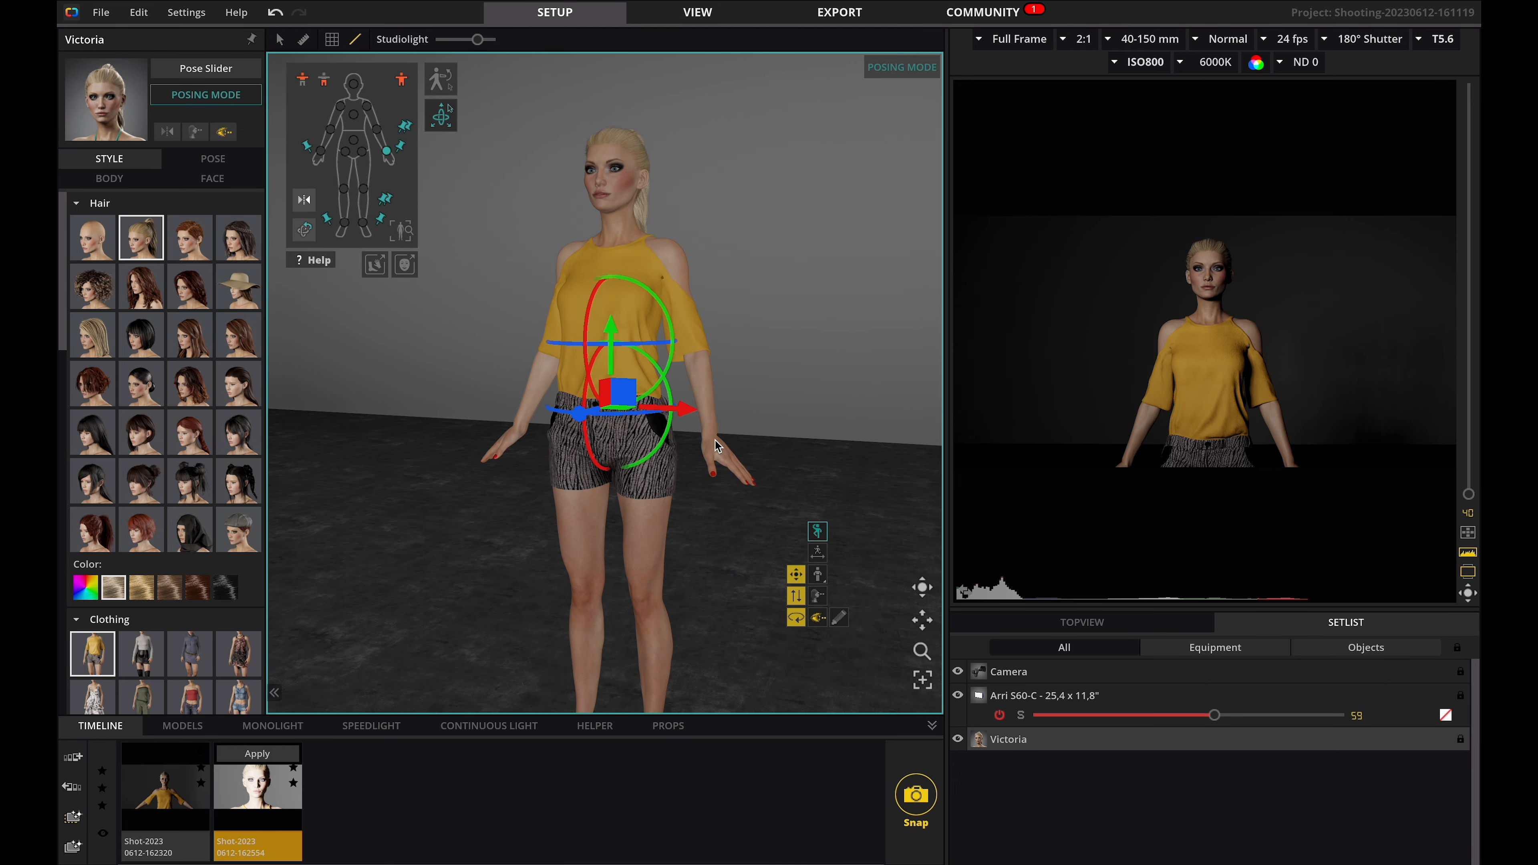
pyautogui.click(717, 456)
pyautogui.moveTo(736, 437); pyautogui.dragTo(739, 451)
pyautogui.click(506, 448)
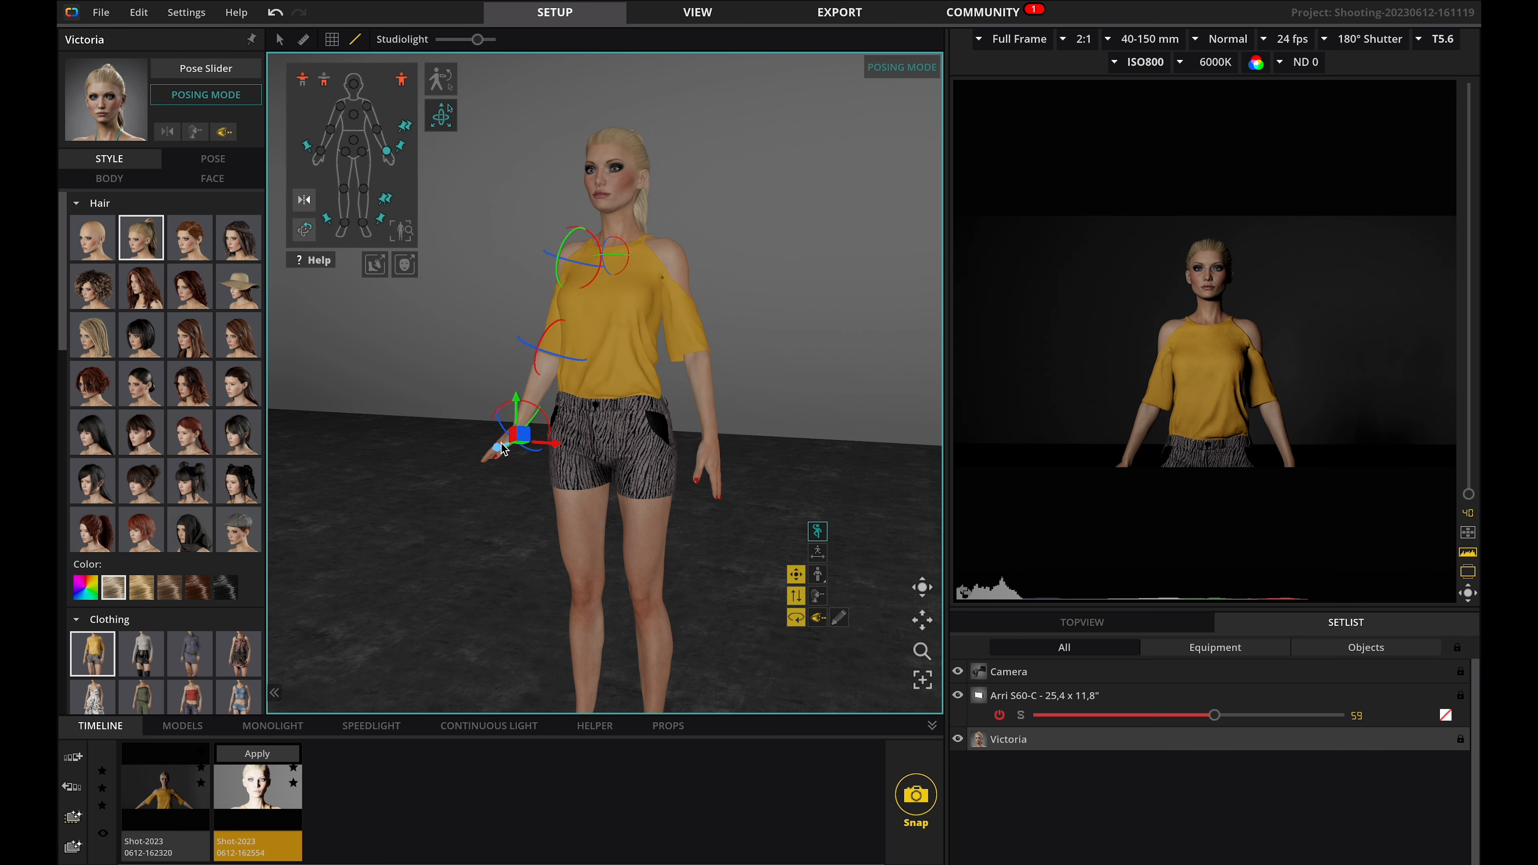
pyautogui.moveTo(553, 411); pyautogui.dragTo(520, 282, button='right')
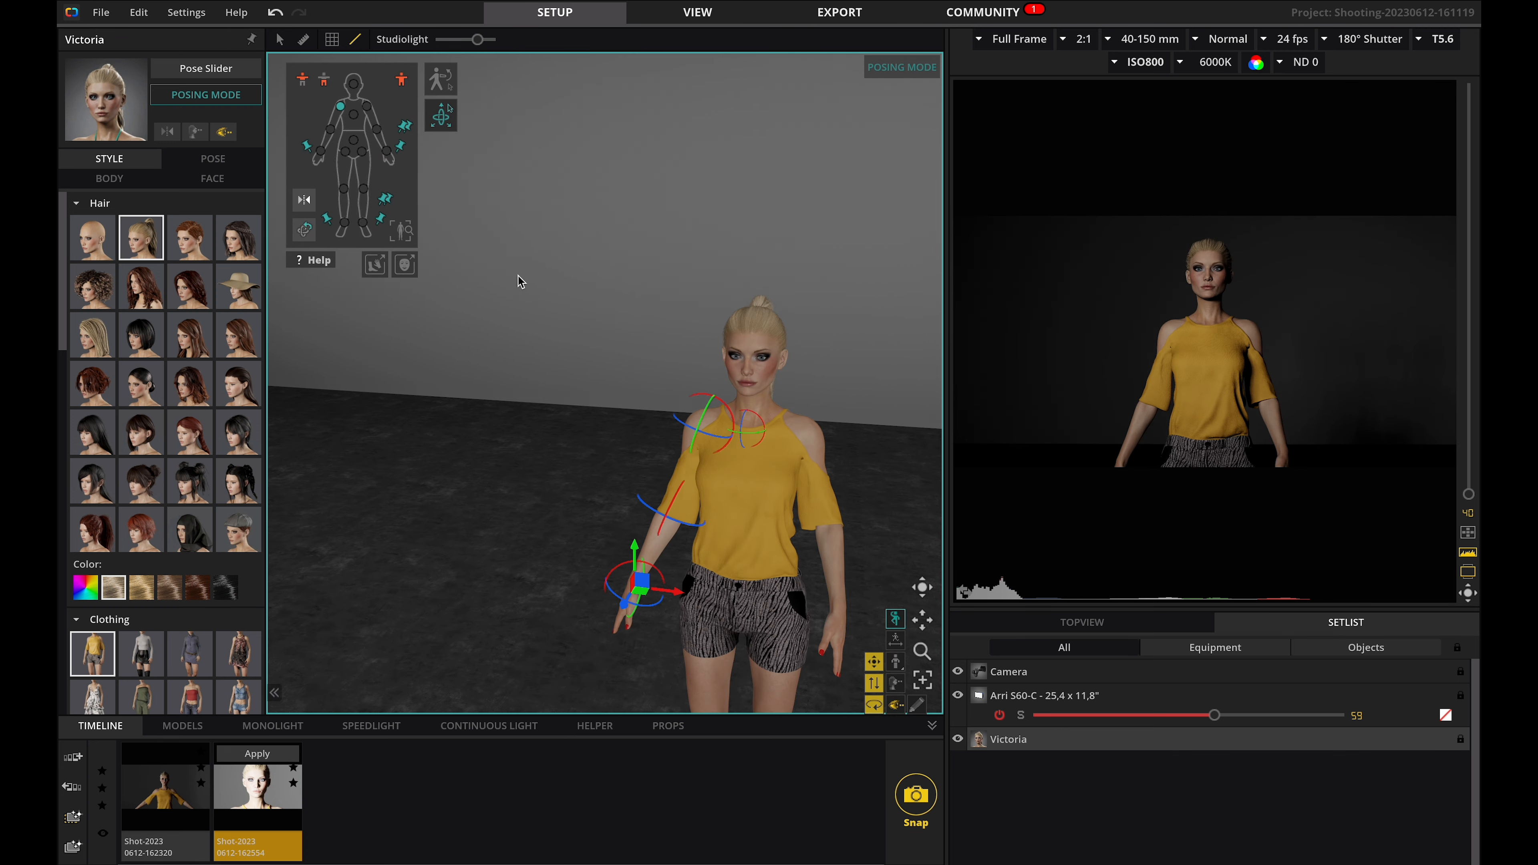
pyautogui.press('Escape')
# Dress Victoria in the grey turtleneck outfit with skirt and boots from the clothing styles.
pyautogui.scroll(-5, 611, 521)
pyautogui.click(213, 159)
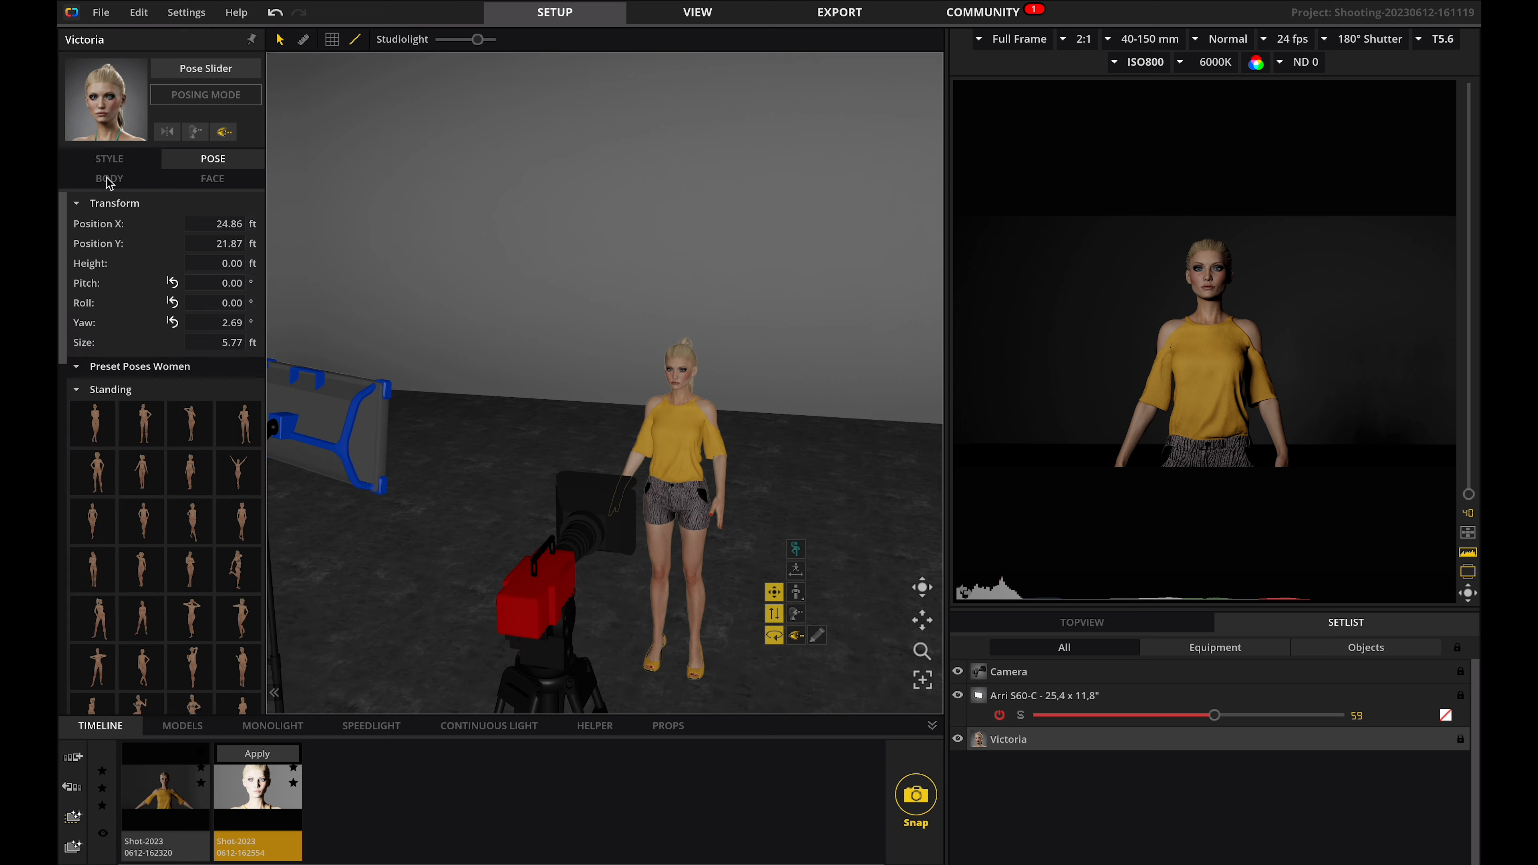
pyautogui.click(109, 159)
pyautogui.click(175, 476)
pyautogui.click(807, 268)
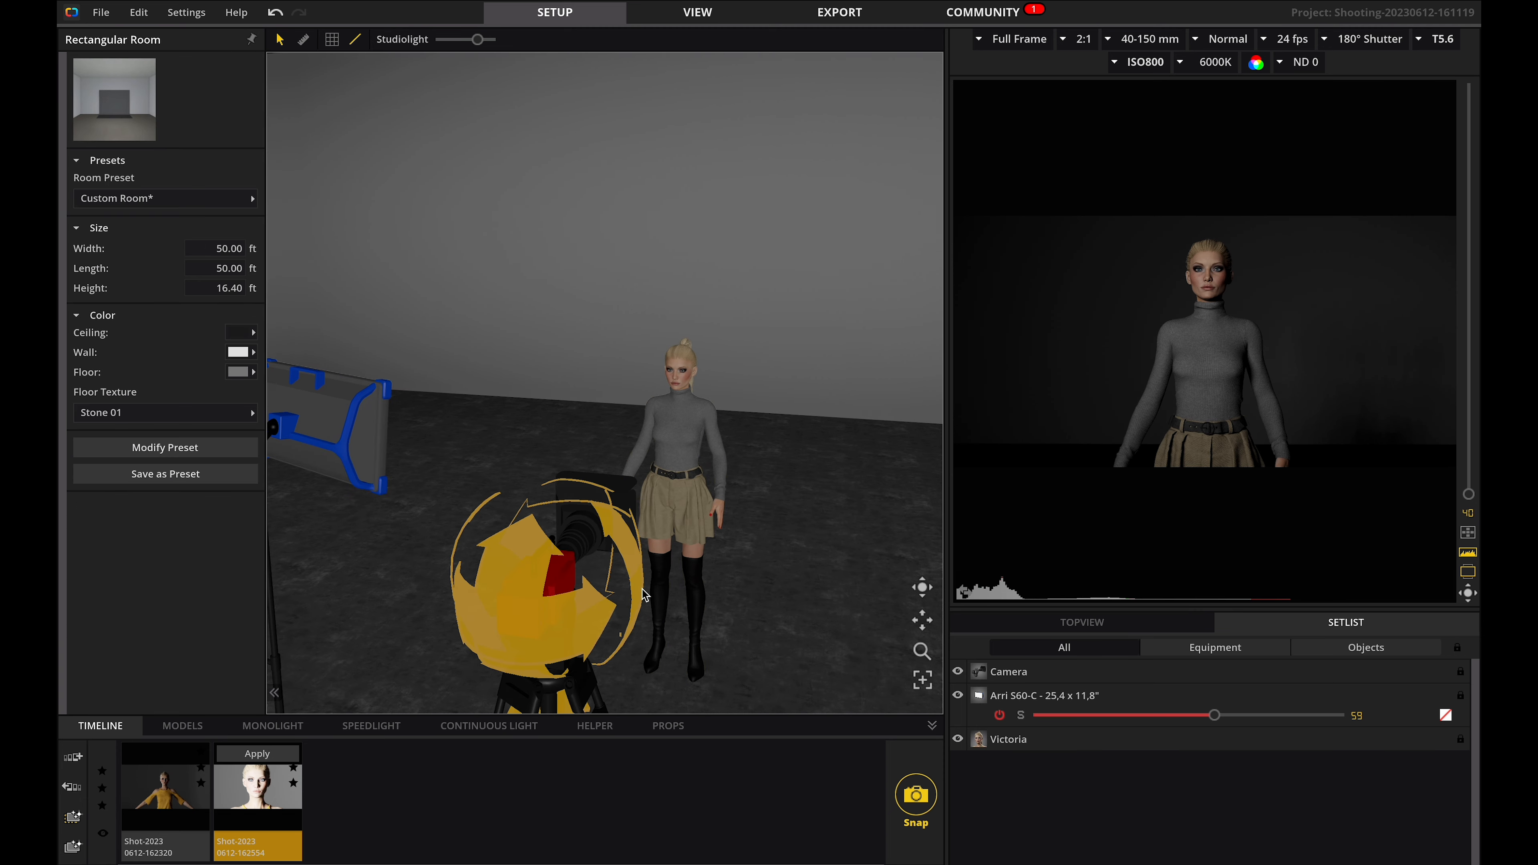
# Lower the camera slightly and set its focal length to 135 mm.
pyautogui.click(573, 624)
pyautogui.moveTo(1469, 494); pyautogui.dragTo(1469, 425)
pyautogui.moveTo(585, 547); pyautogui.dragTo(587, 512)
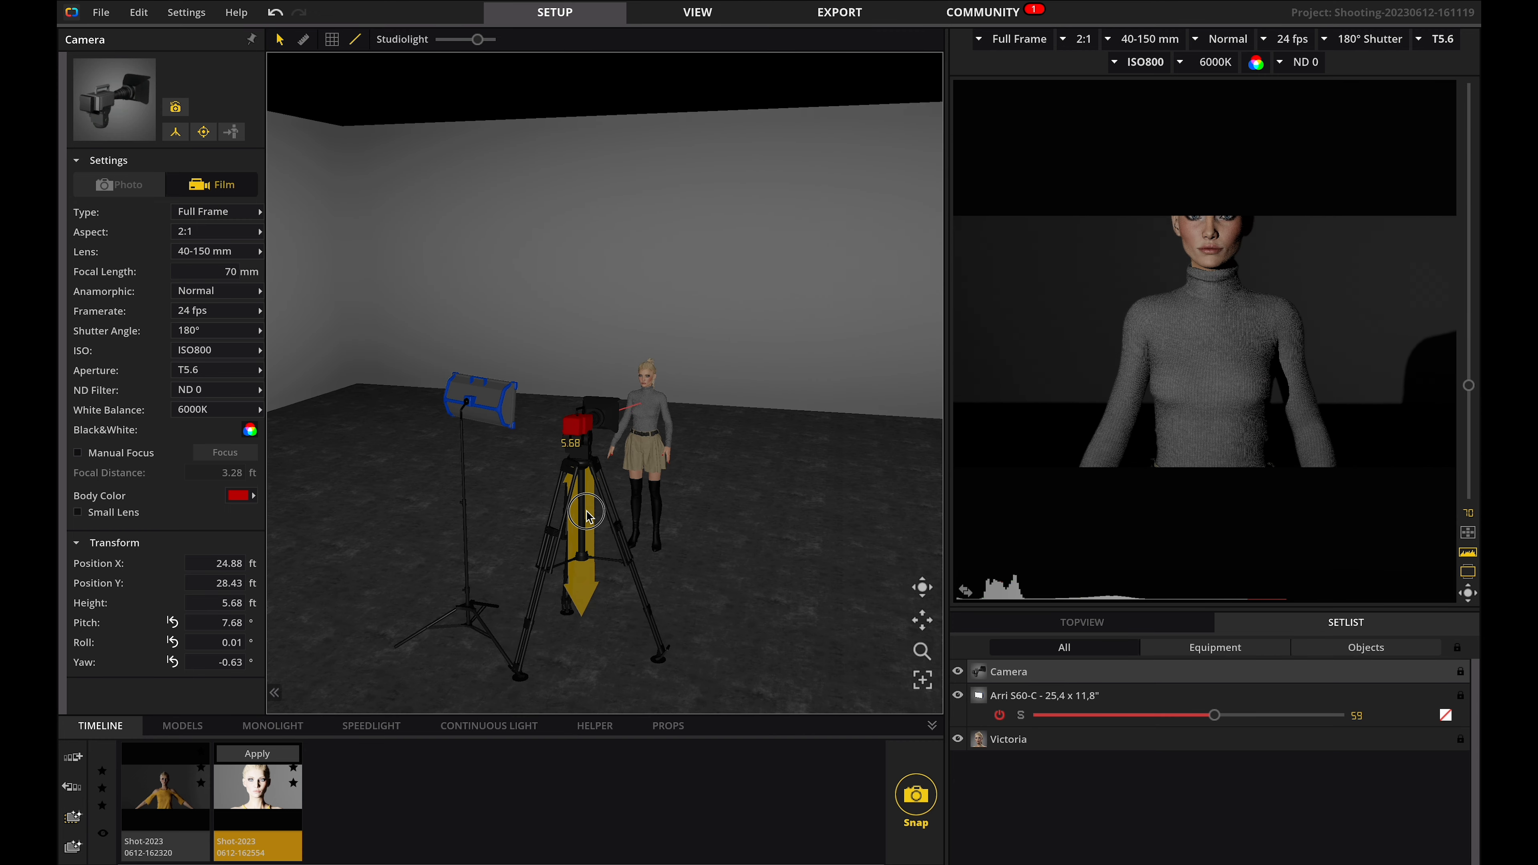
pyautogui.moveTo(1469, 385); pyautogui.dragTo(1475, 149)
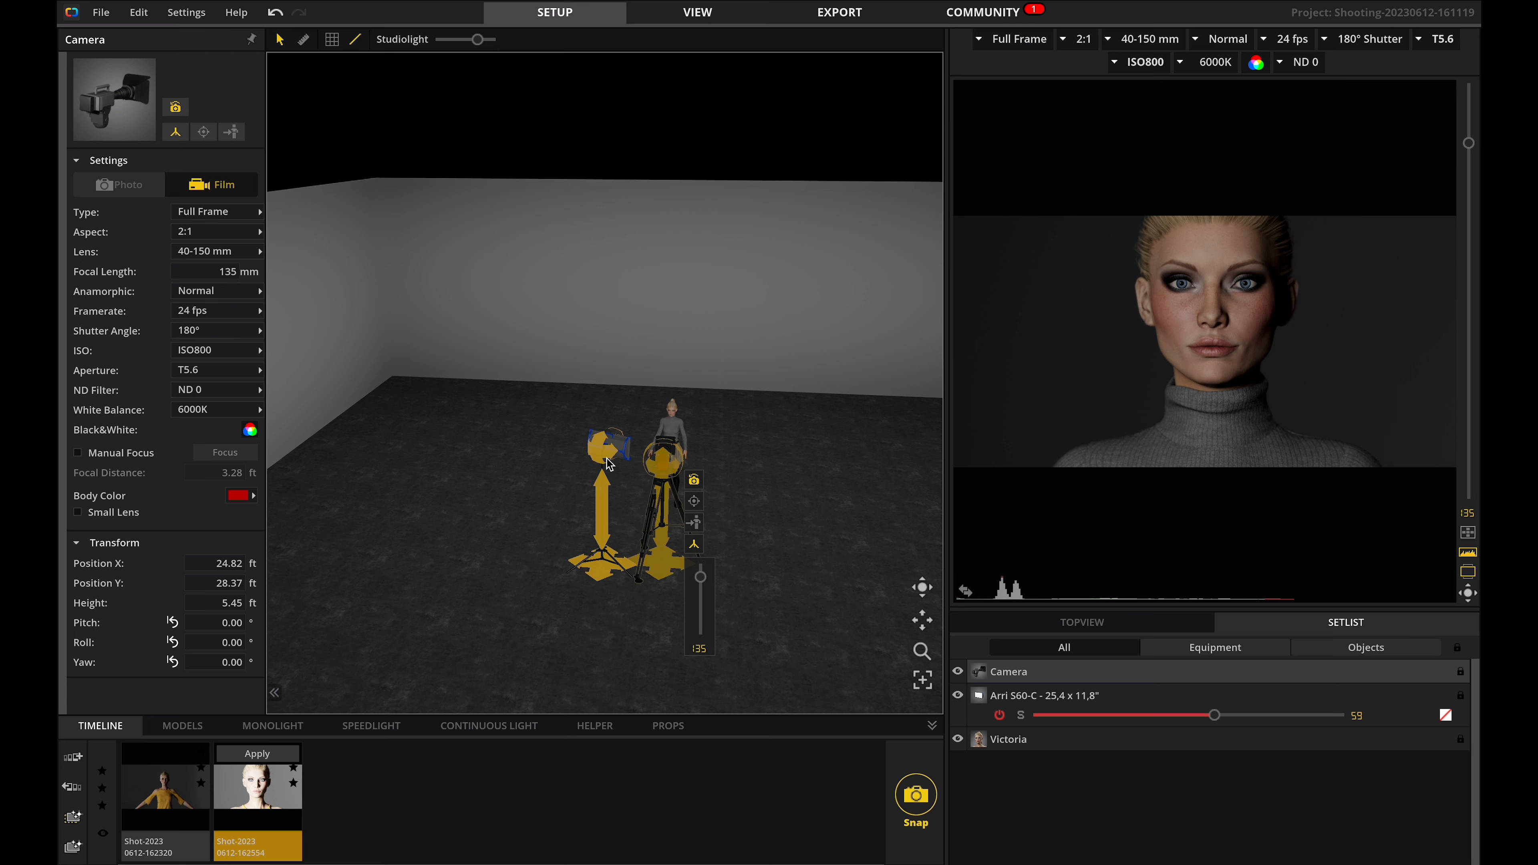
# Move the Arri light far back toward the rear wall and aim it at the model.
pyautogui.click(489, 726)
pyautogui.moveTo(603, 571); pyautogui.dragTo(515, 395)
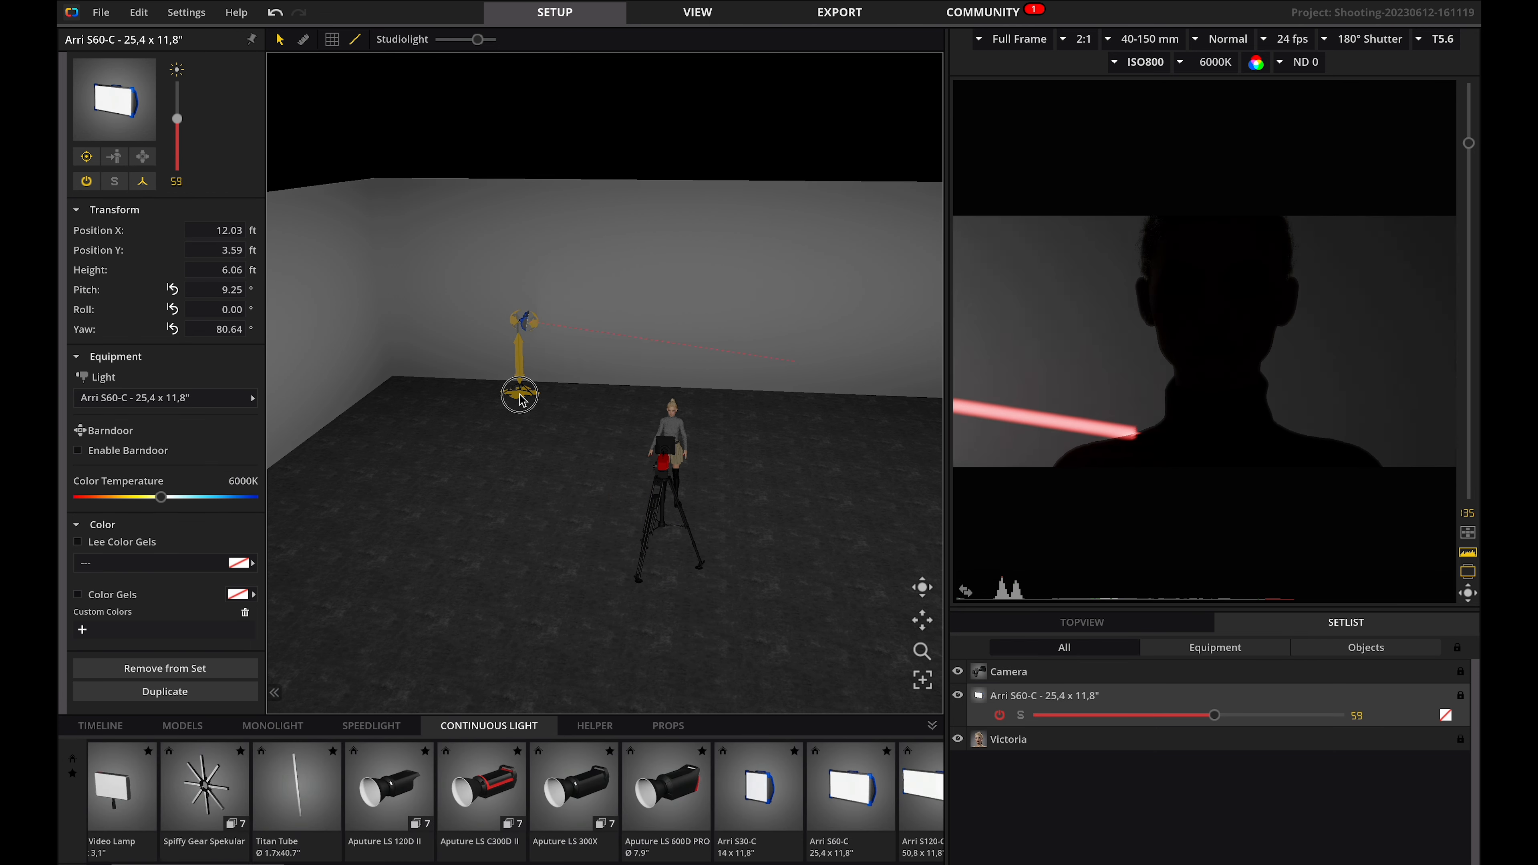
pyautogui.click(553, 389)
pyautogui.moveTo(556, 462); pyautogui.dragTo(513, 452)
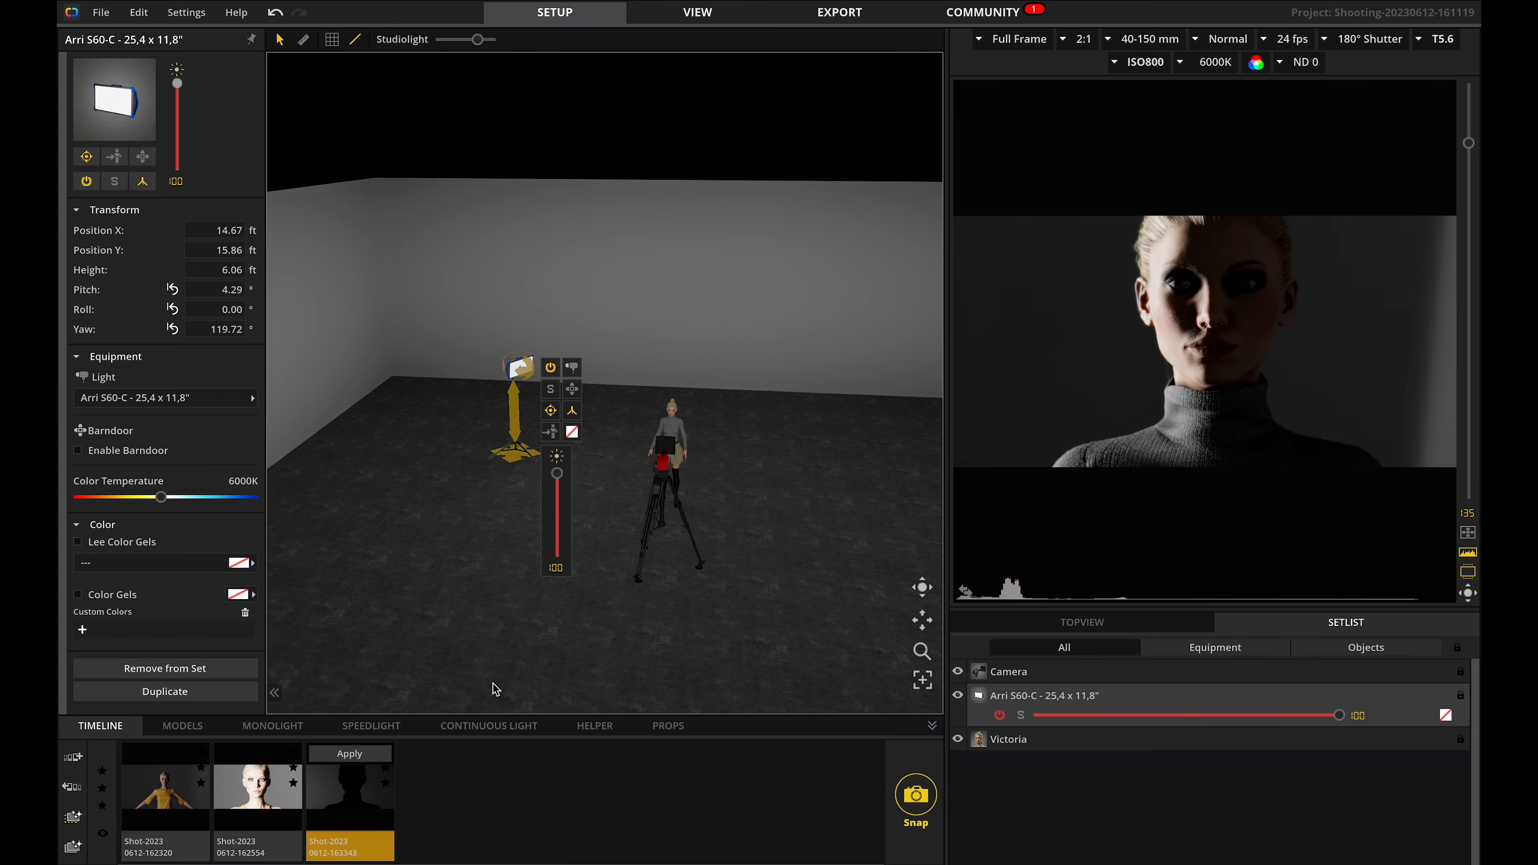
# Add a 39" x 39" diffuser panel between the light and the model and angle it toward her.
pyautogui.click(591, 726)
pyautogui.moveTo(503, 790); pyautogui.dragTo(576, 473)
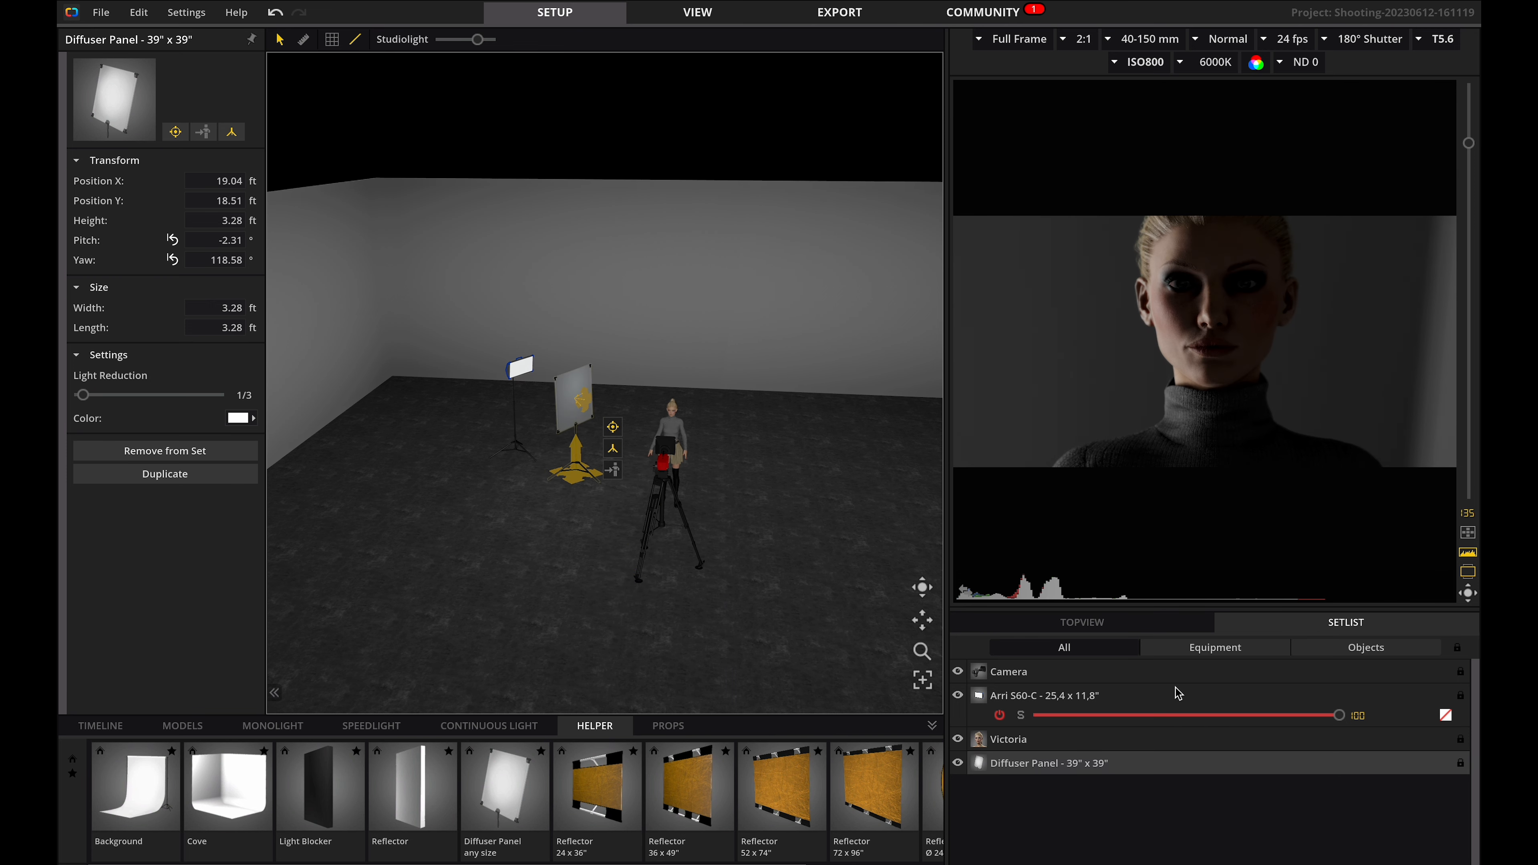
pyautogui.moveTo(489, 474); pyautogui.dragTo(523, 645, button='right')
pyautogui.scroll(-2, 523, 645)
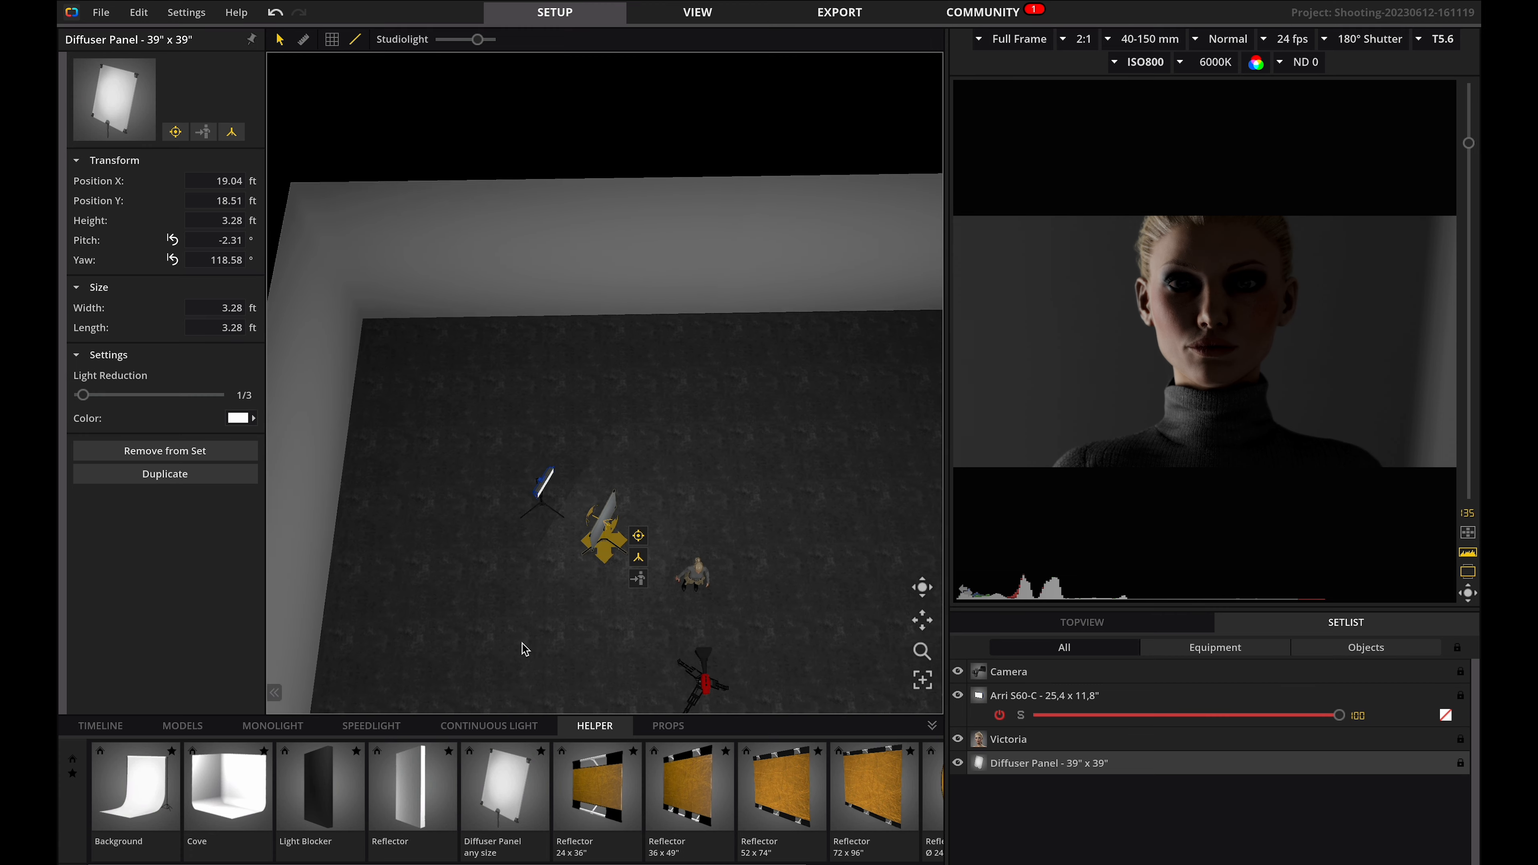
pyautogui.scroll(5, 523, 645)
pyautogui.moveTo(915, 625); pyautogui.dragTo(876, 275)
pyautogui.moveTo(577, 434); pyautogui.dragTo(625, 532)
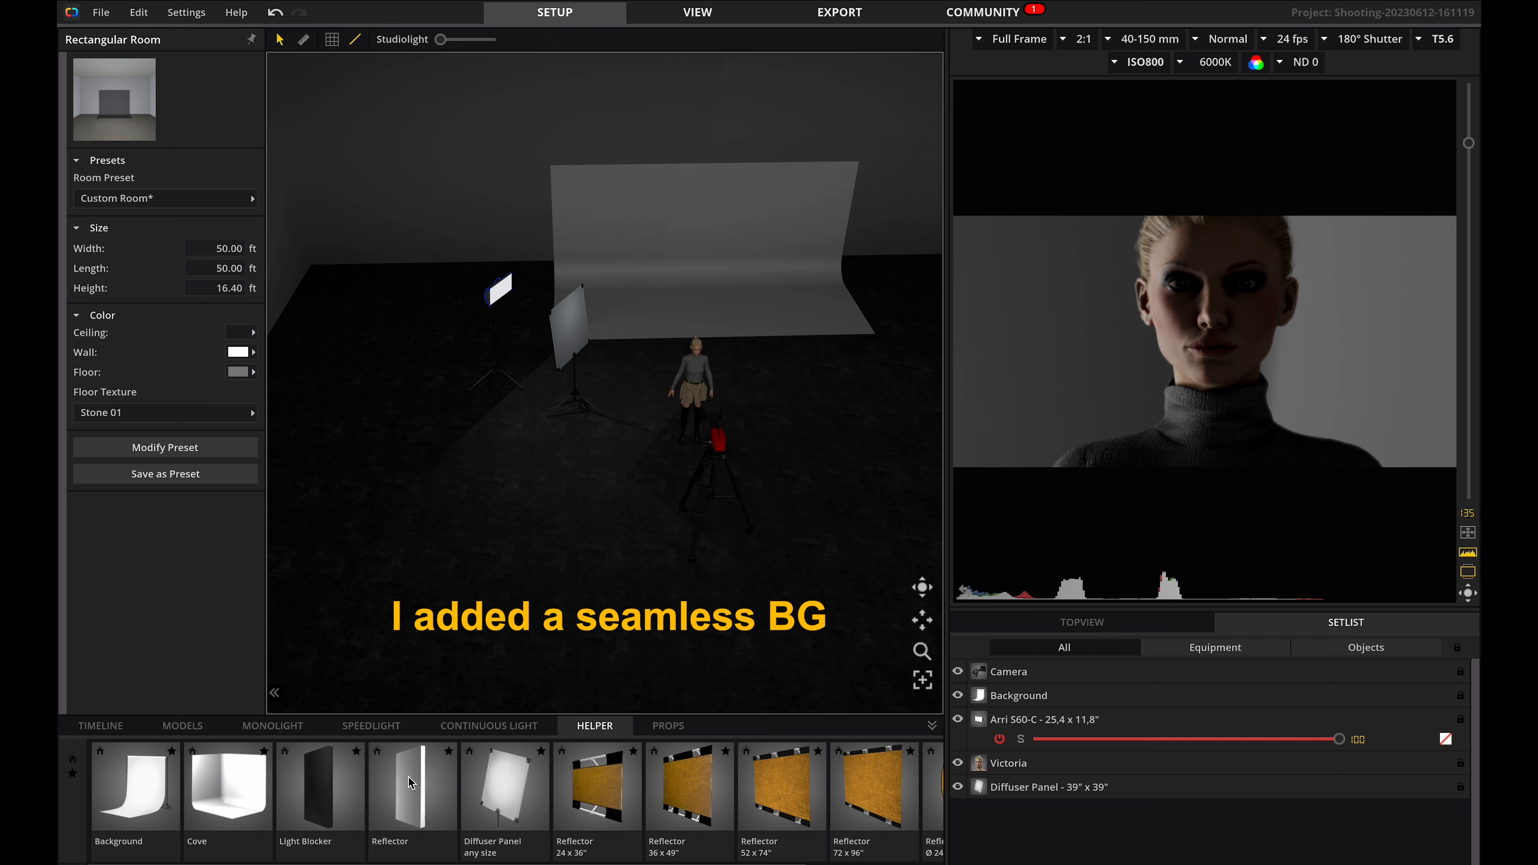
# Add a 59" x 98" reflector panel beside the camera and an Aputure LS C300D II light with a 7.9" reflector.
pyautogui.moveTo(408, 775); pyautogui.dragTo(303, 254)
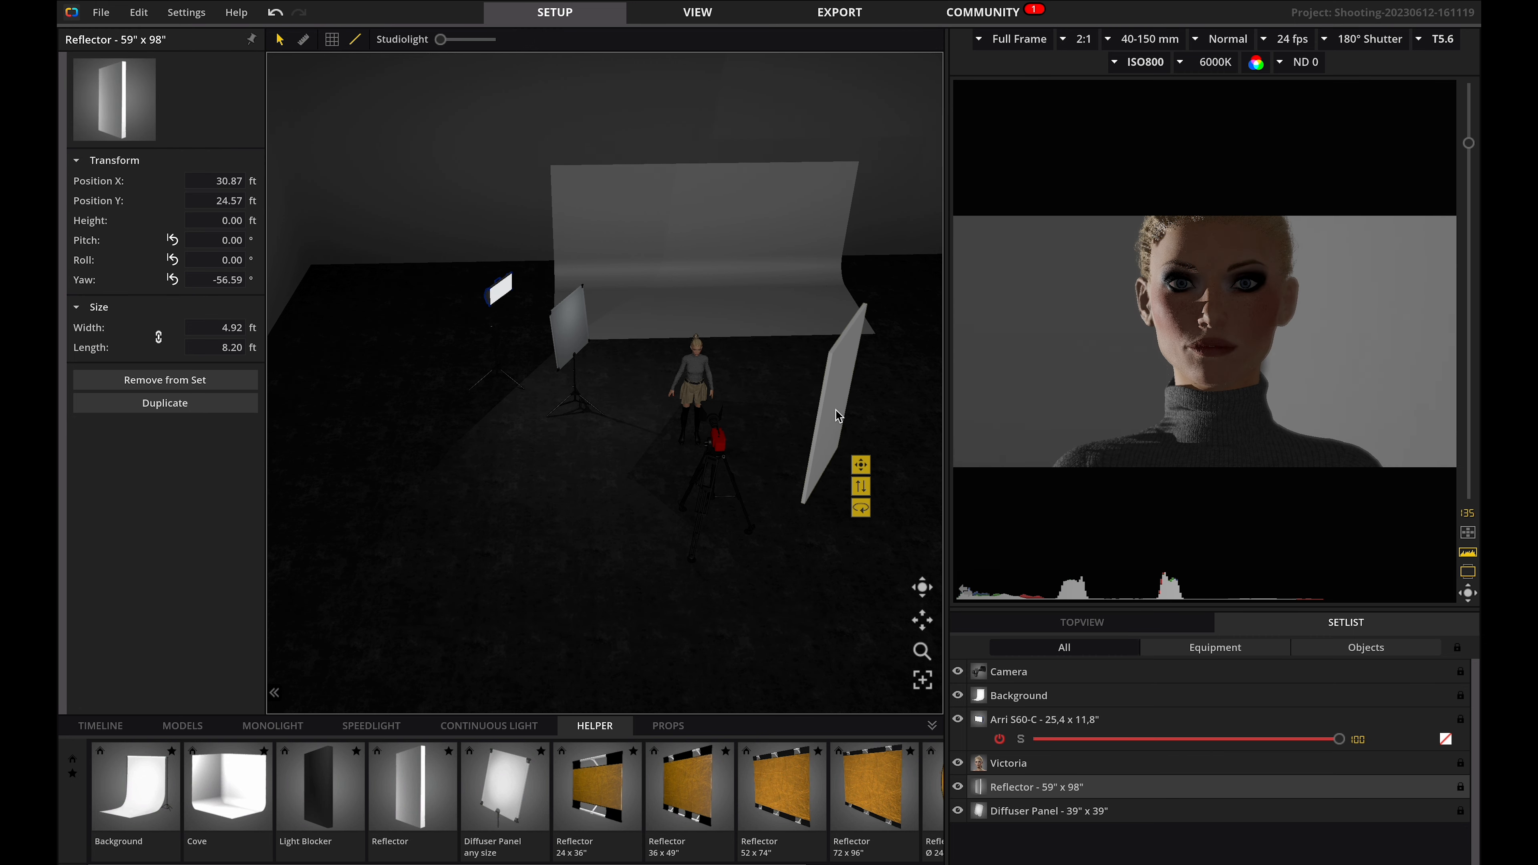
pyautogui.click(489, 726)
pyautogui.moveTo(666, 788); pyautogui.dragTo(760, 424)
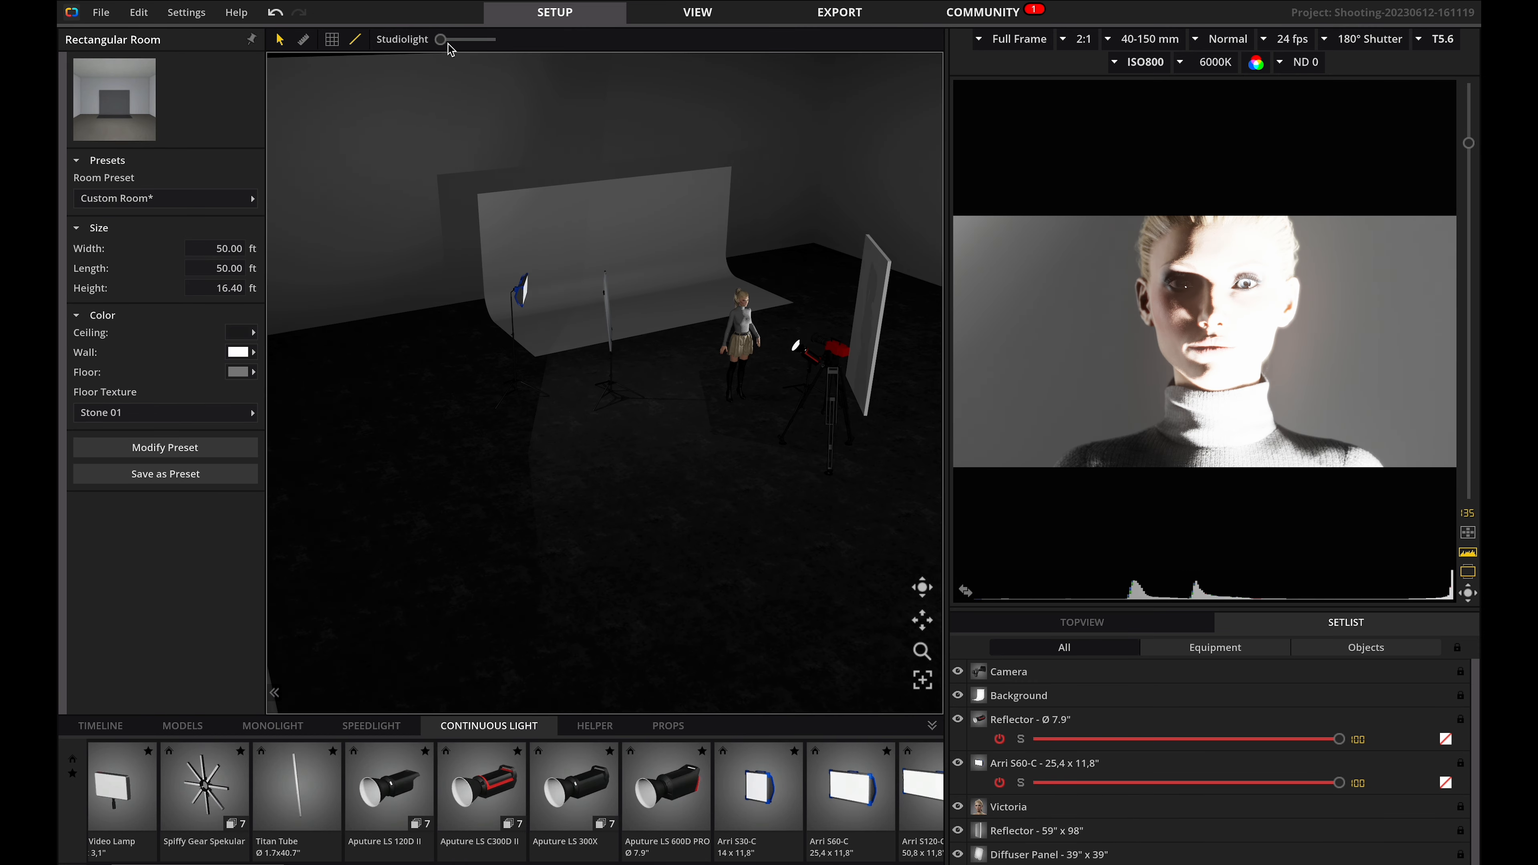
# Raise the studio light level and reposition the new Aputure light near the model from a top view.
pyautogui.moveTo(441, 39); pyautogui.dragTo(502, 39)
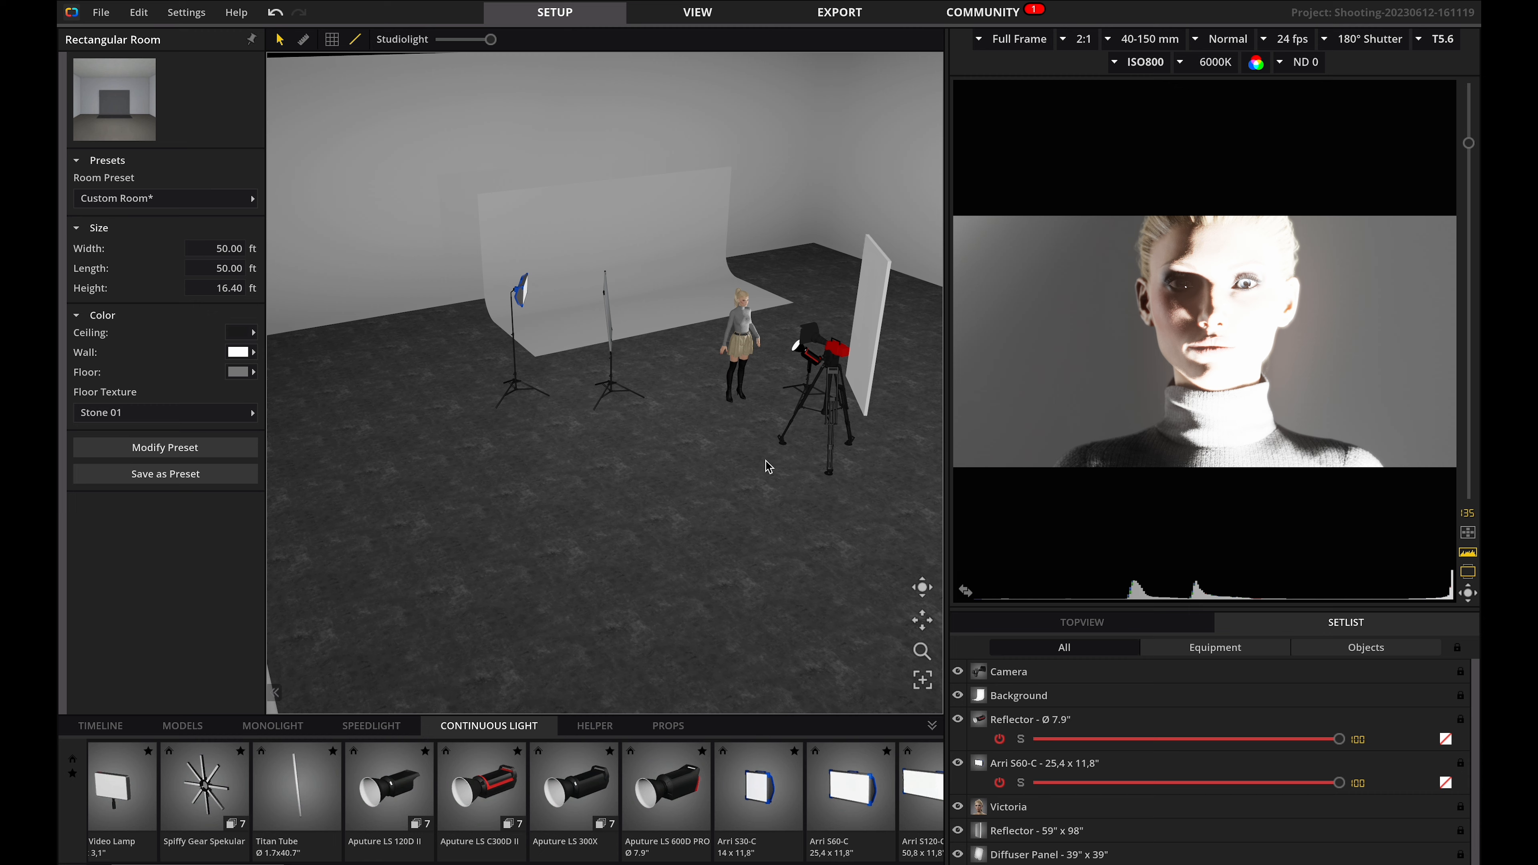
pyautogui.click(815, 355)
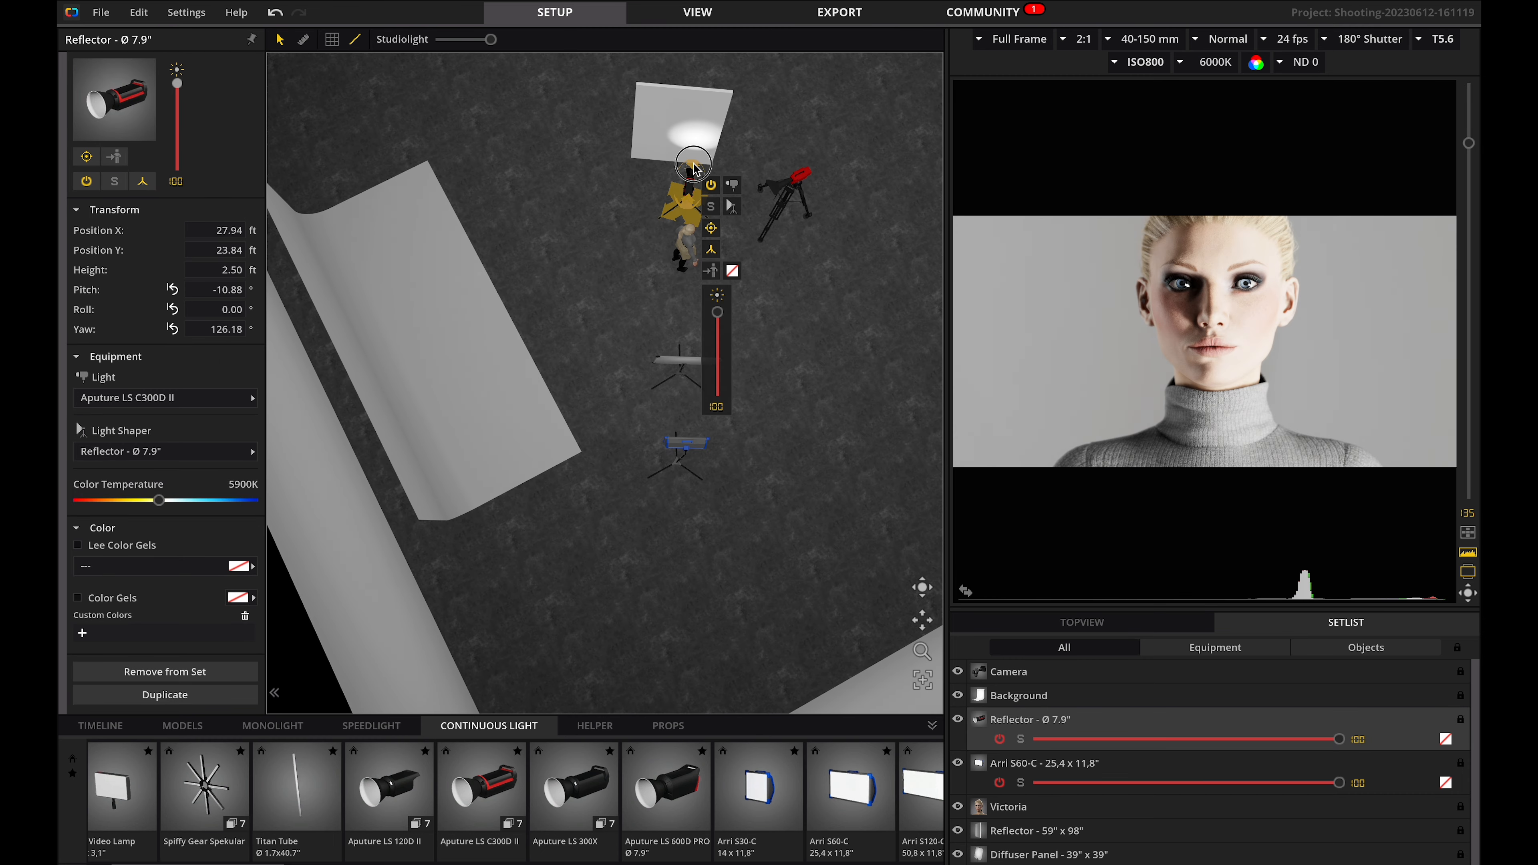
pyautogui.moveTo(694, 163); pyautogui.dragTo(727, 88)
pyautogui.click(710, 113)
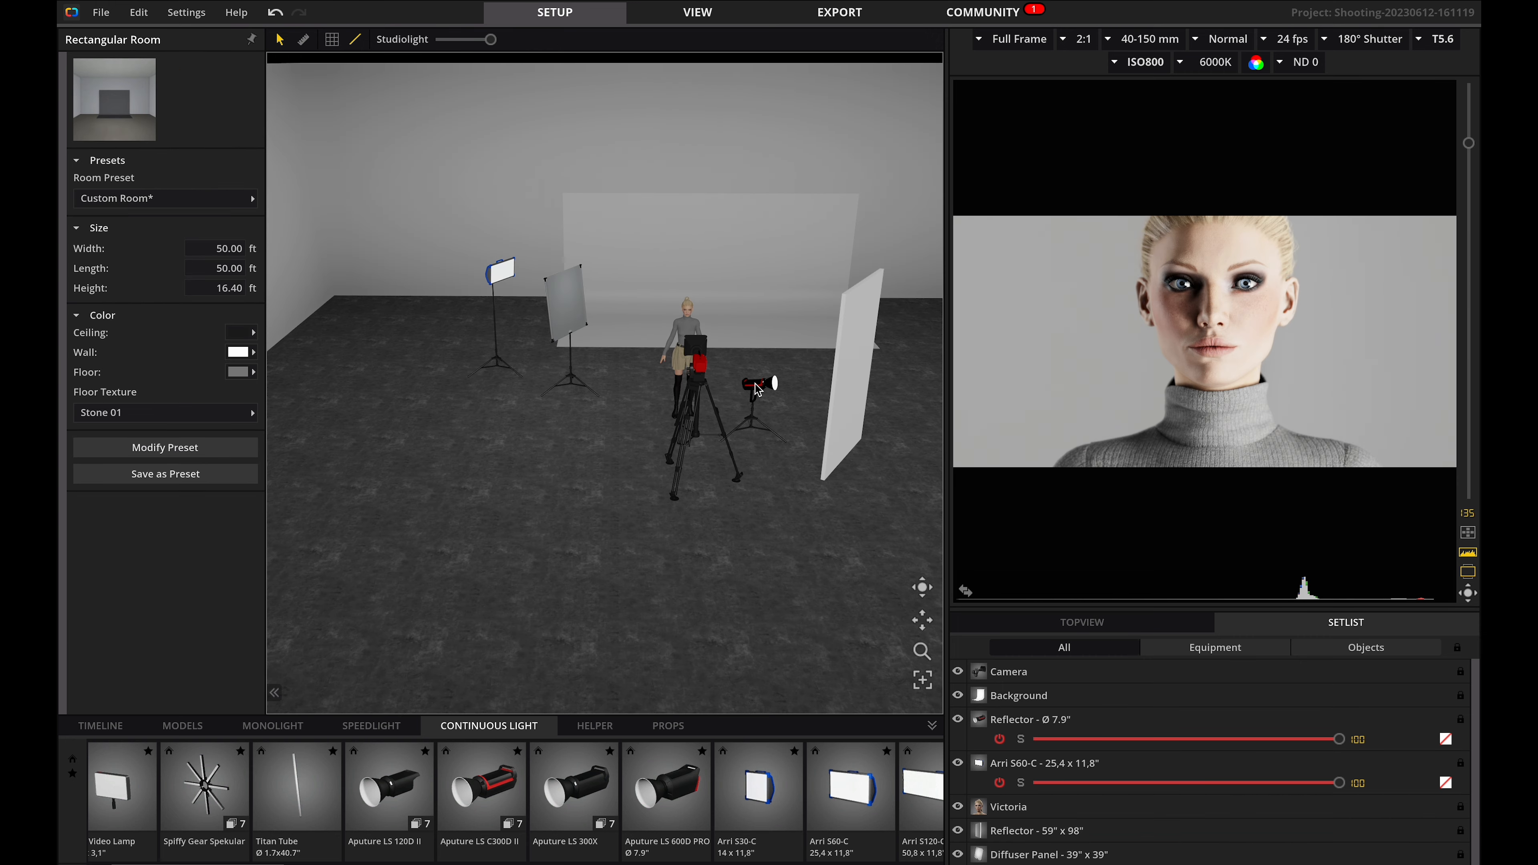
pyautogui.click(757, 389)
pyautogui.moveTo(811, 524); pyautogui.dragTo(808, 586)
# Add a second Aputure LS C300D II reflector light in front of the model and raise it to about 9 ft.
pyautogui.moveTo(482, 801); pyautogui.dragTo(689, 573)
pyautogui.moveTo(695, 458); pyautogui.dragTo(696, 377)
pyautogui.moveTo(702, 578)
pyautogui.mouseDown()
pyautogui.moveTo(692, 559)
pyautogui.moveTo(712, 557)
pyautogui.mouseUp()
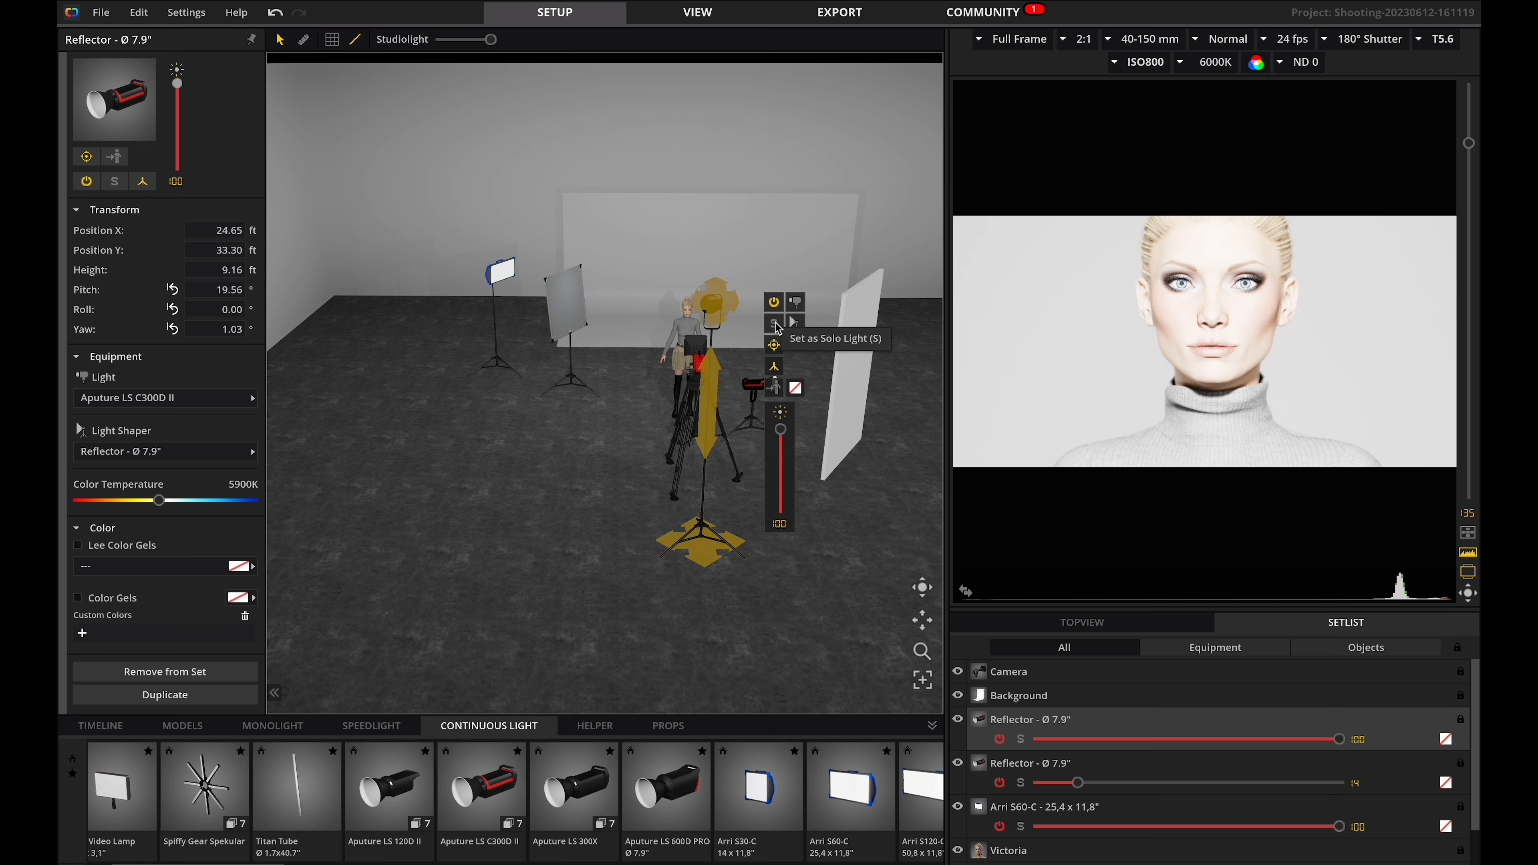
# Solo the second Aputure light, set its intensity to 6 and lower it to about 7.1 ft.
pyautogui.click(776, 325)
pyautogui.moveTo(780, 429); pyautogui.dragTo(786, 510)
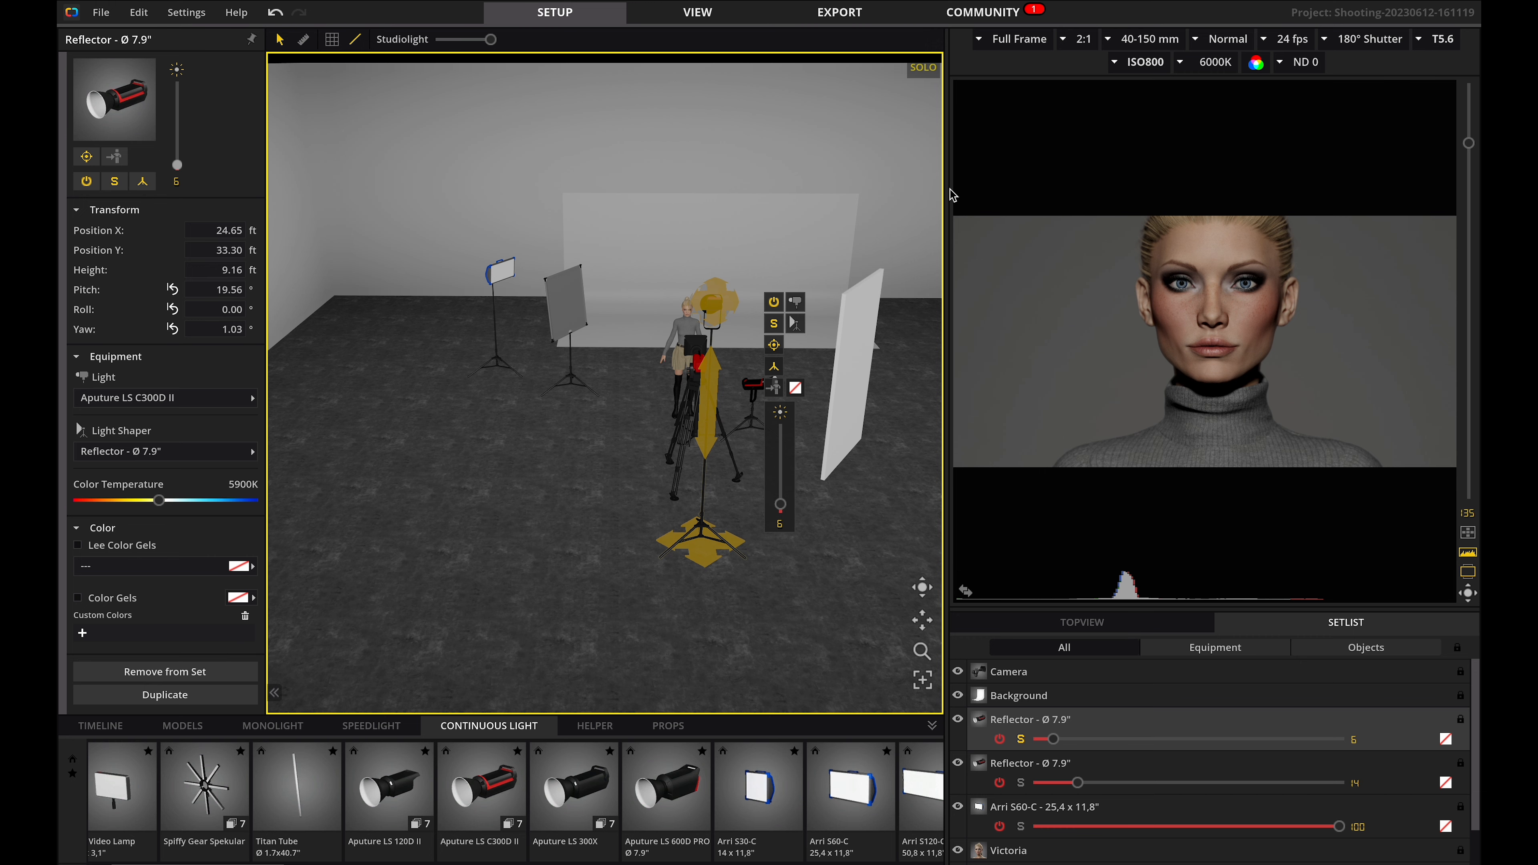
pyautogui.moveTo(947, 192); pyautogui.dragTo(665, 193)
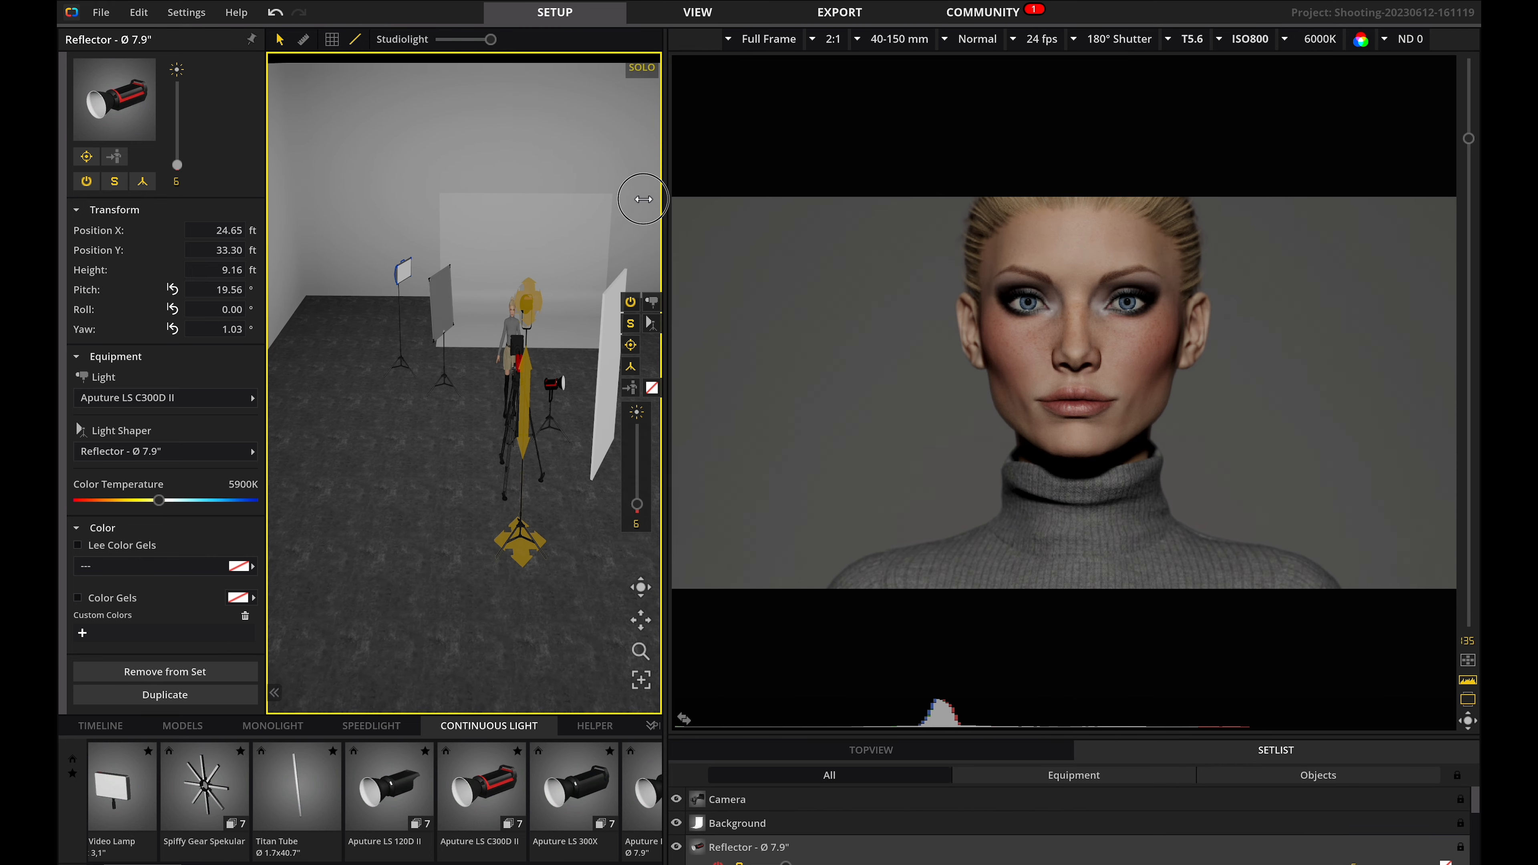
pyautogui.moveTo(579, 358); pyautogui.dragTo(576, 430)
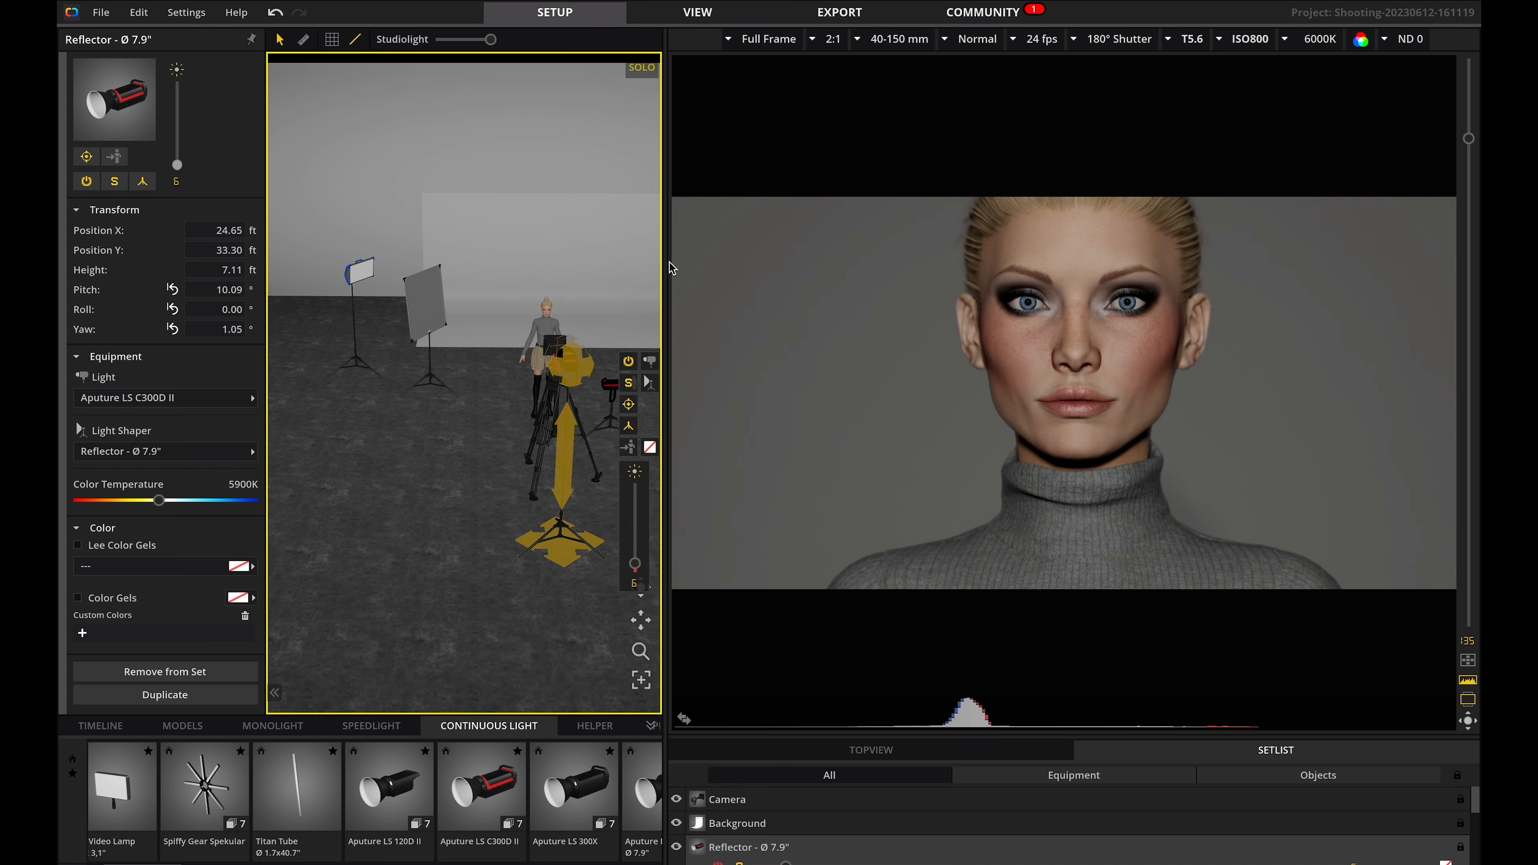
pyautogui.moveTo(666, 259); pyautogui.dragTo(962, 196)
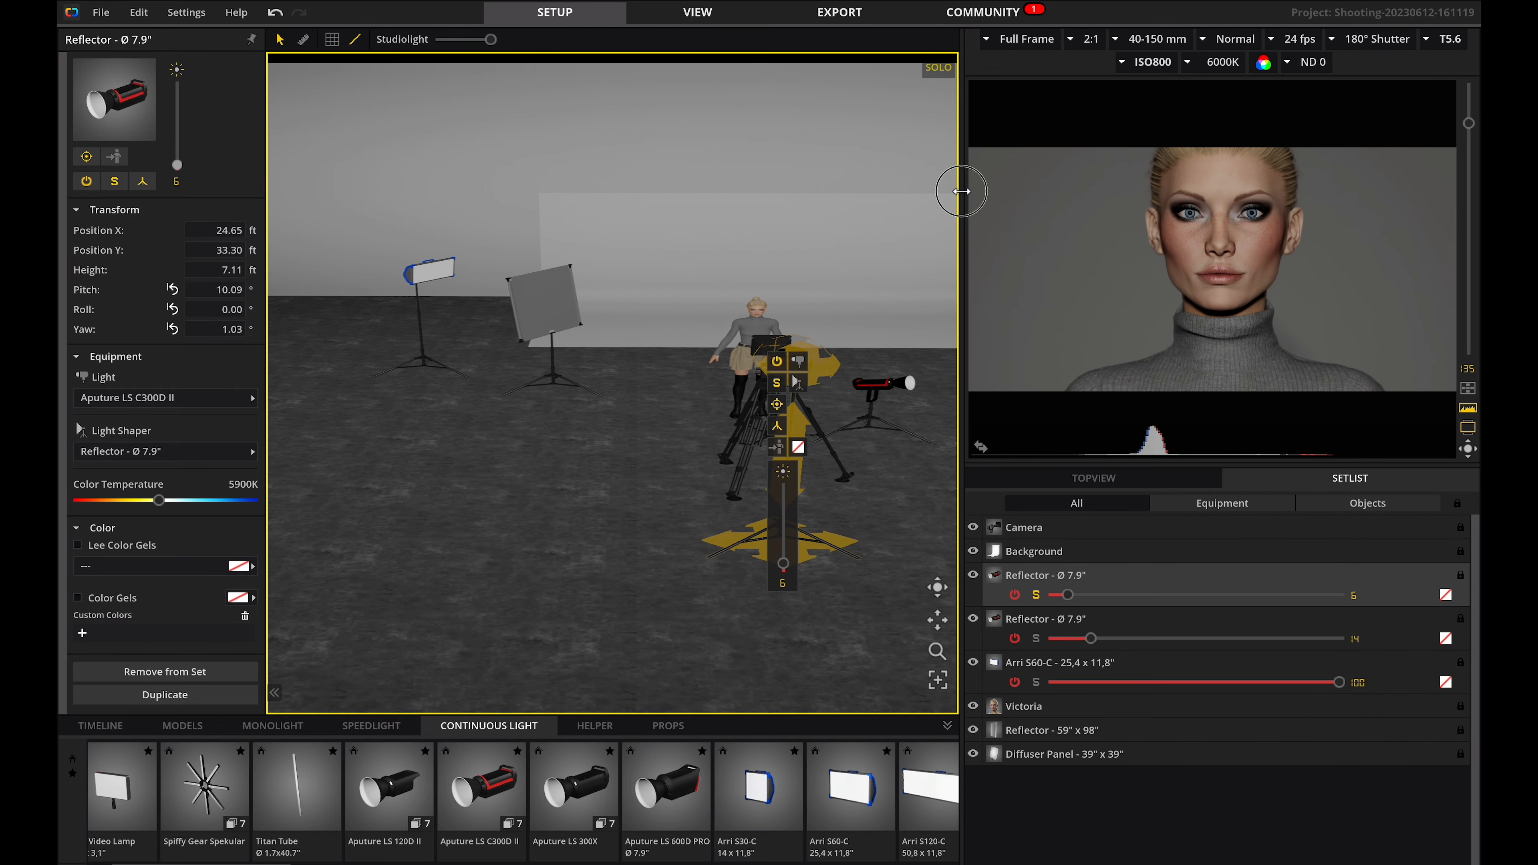
# Turn off solo mode for the second Aputure light.
pyautogui.moveTo(680, 604); pyautogui.dragTo(674, 594)
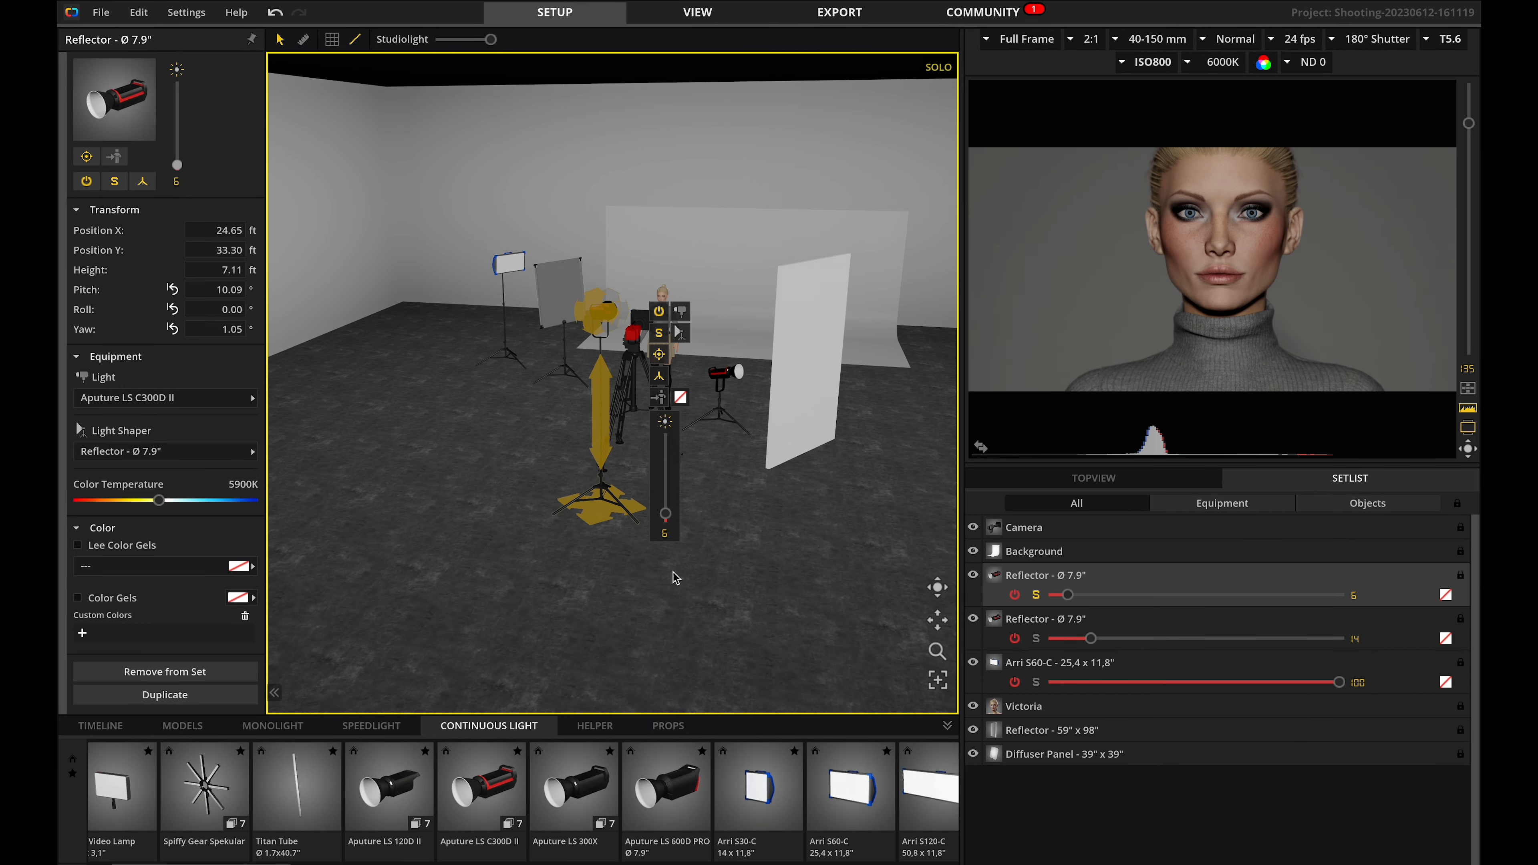
pyautogui.click(660, 334)
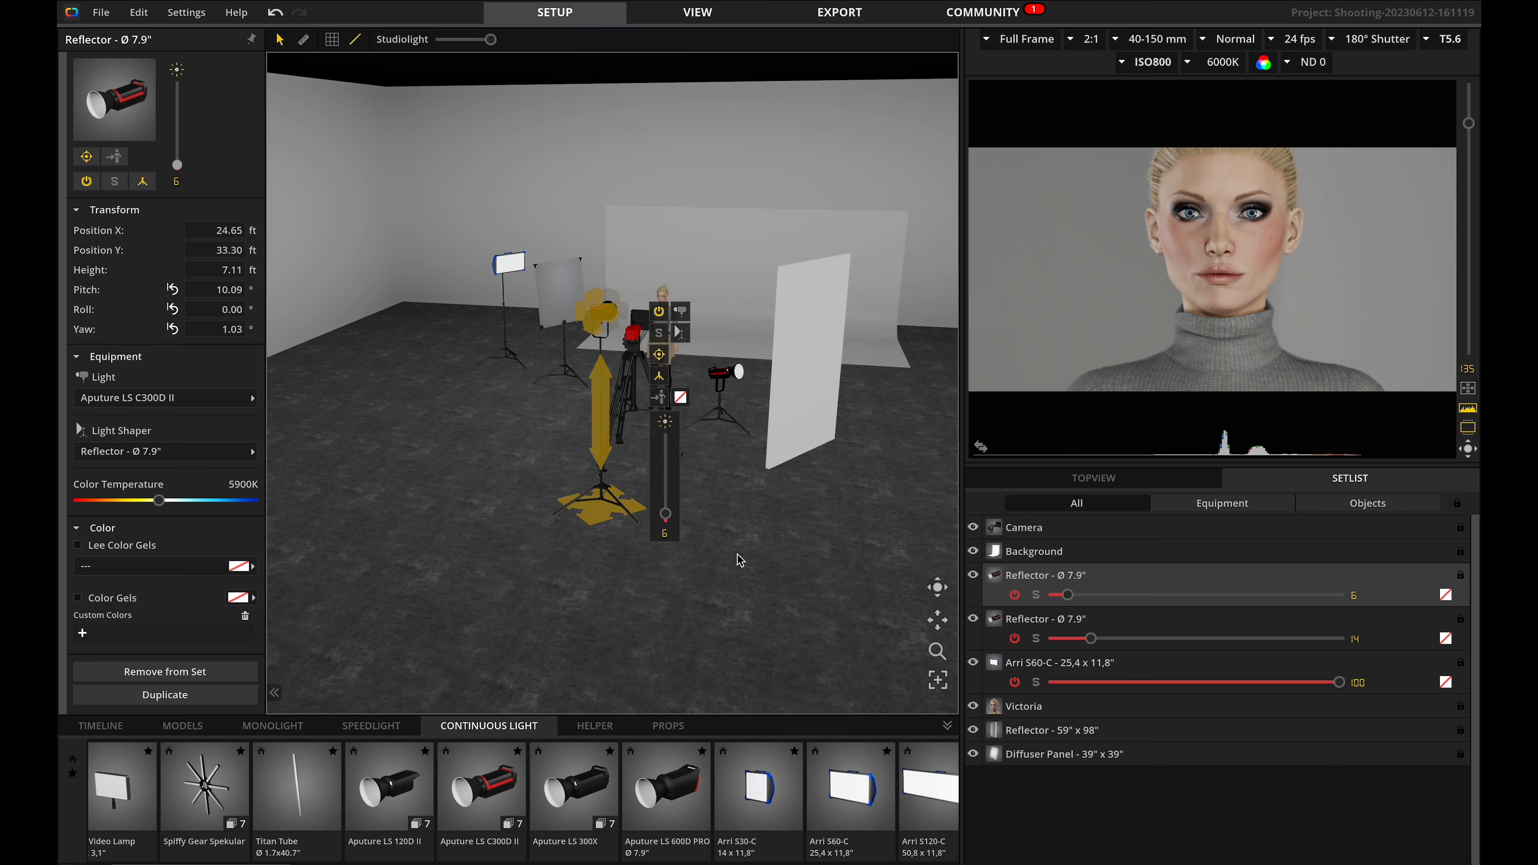
# Select the camera and save a snapshot of the current look and setup.
pyautogui.moveTo(748, 574); pyautogui.dragTo(781, 599)
pyautogui.click(601, 526)
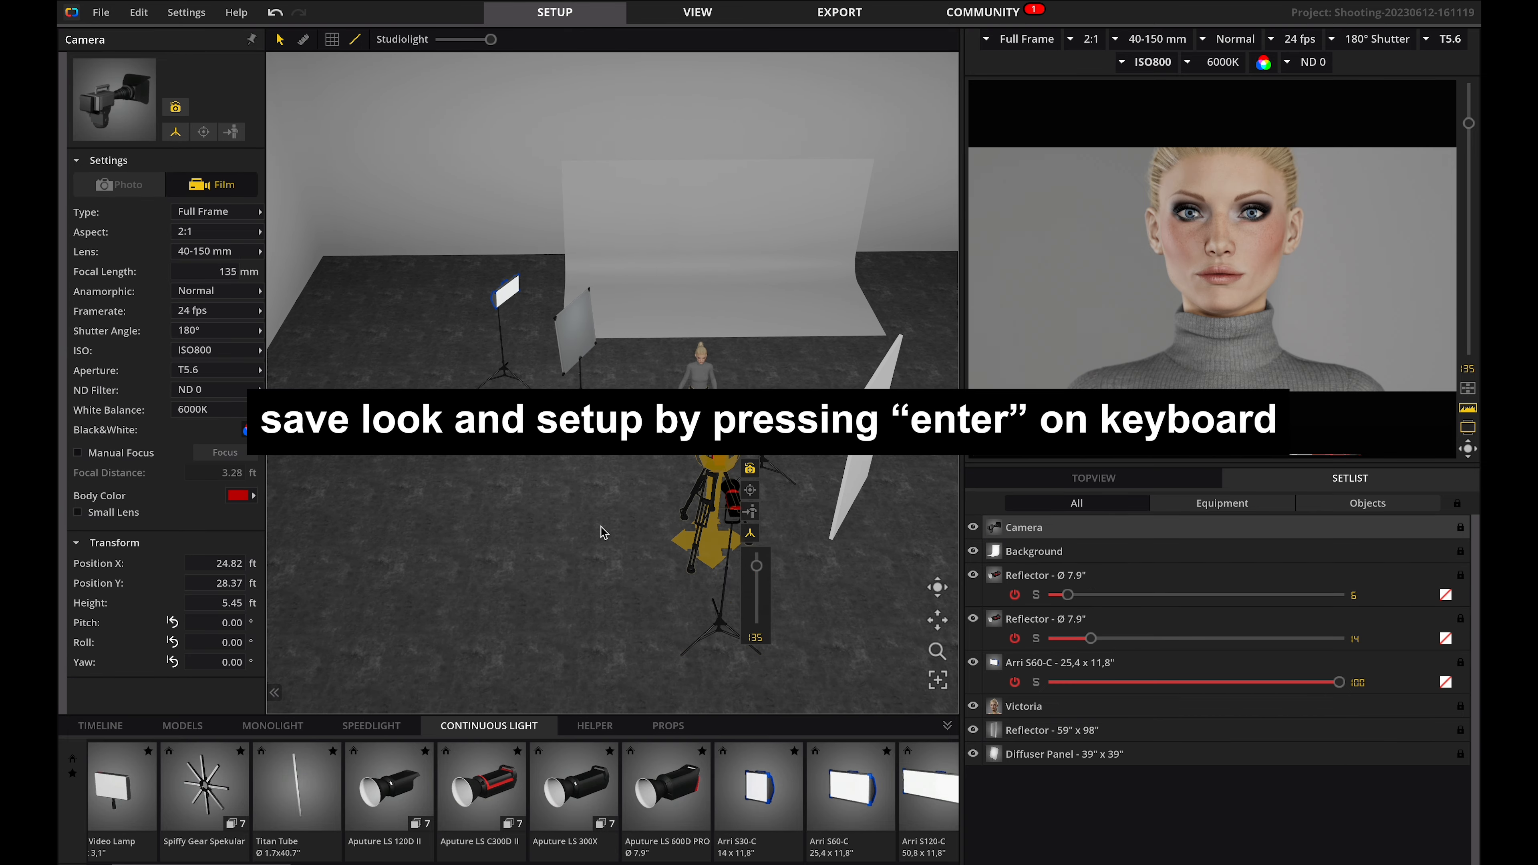
pyautogui.press('Return')
# Toggle the framing guide overlay on the camera preview on and off again.
pyautogui.moveTo(720, 493); pyautogui.dragTo(716, 485)
pyautogui.click(1468, 388)
pyautogui.moveTo(1218, 236); pyautogui.dragTo(1252, 229)
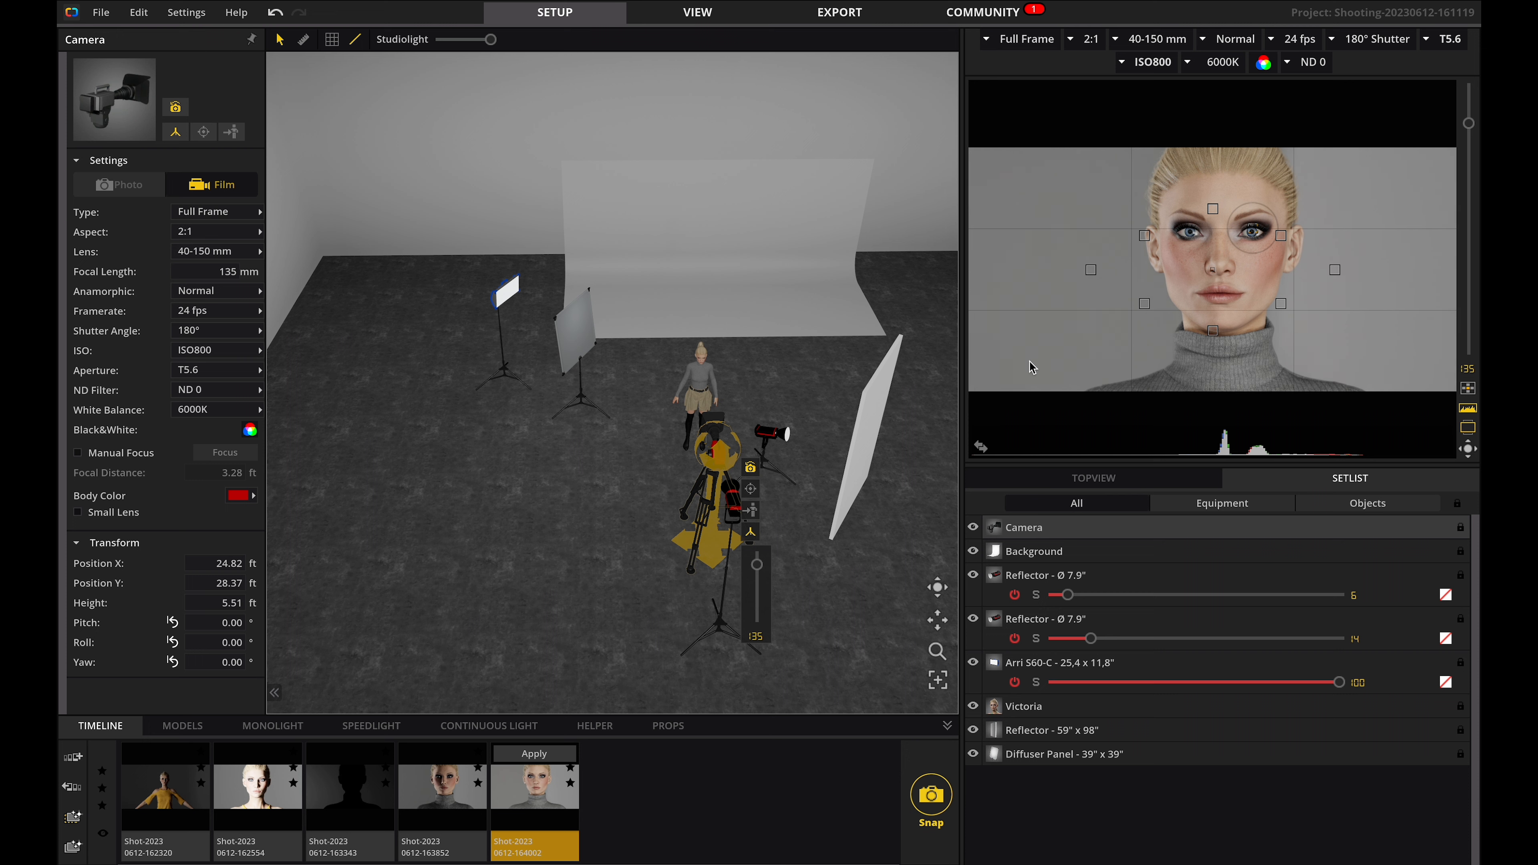
pyautogui.click(1473, 389)
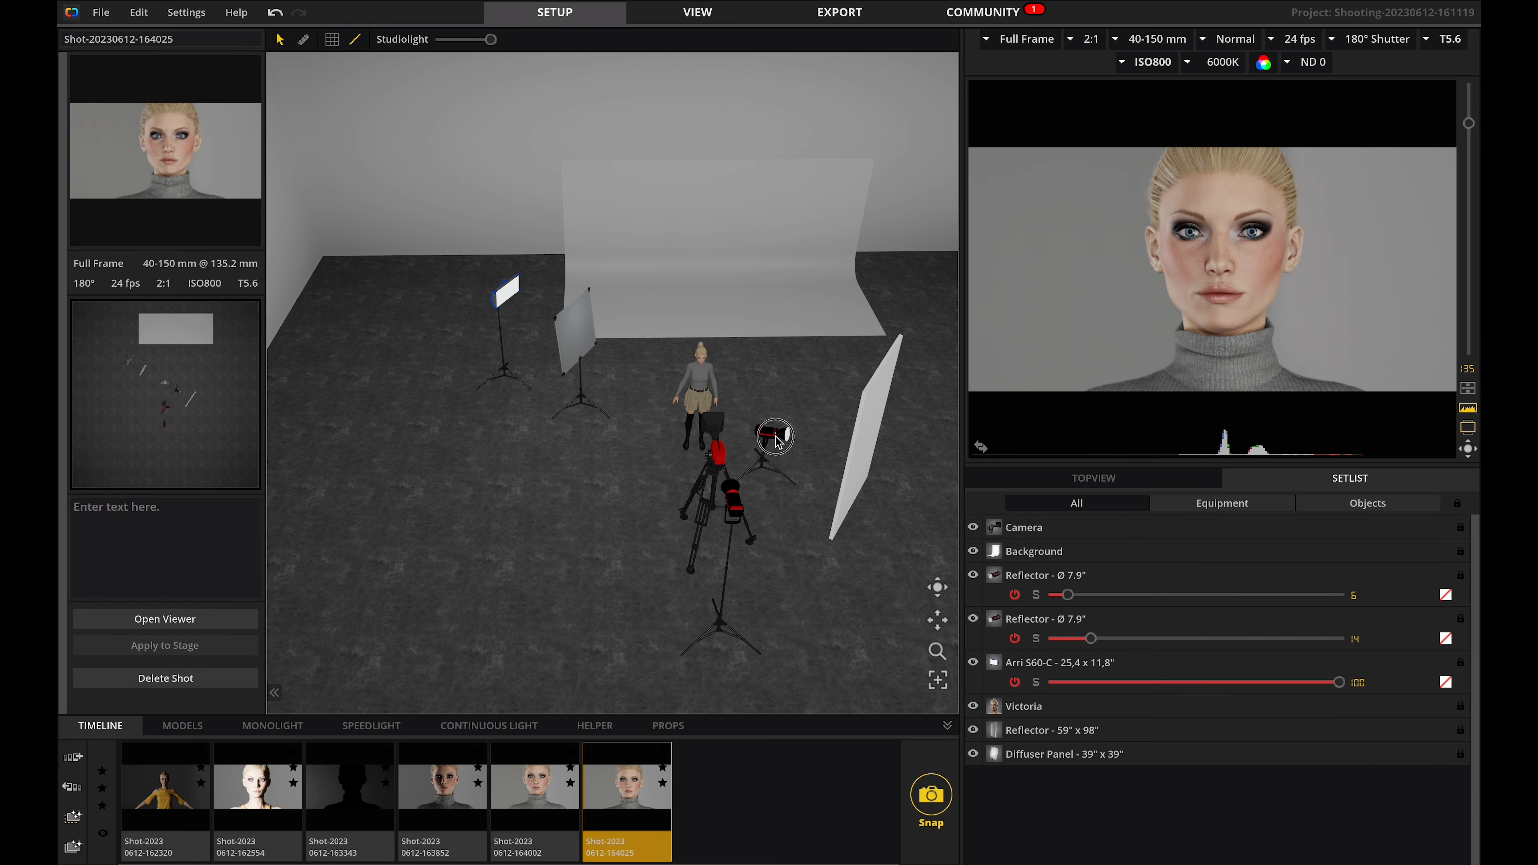
# Select the low Aputure light, briefly solo it, and raise its intensity.
pyautogui.click(776, 438)
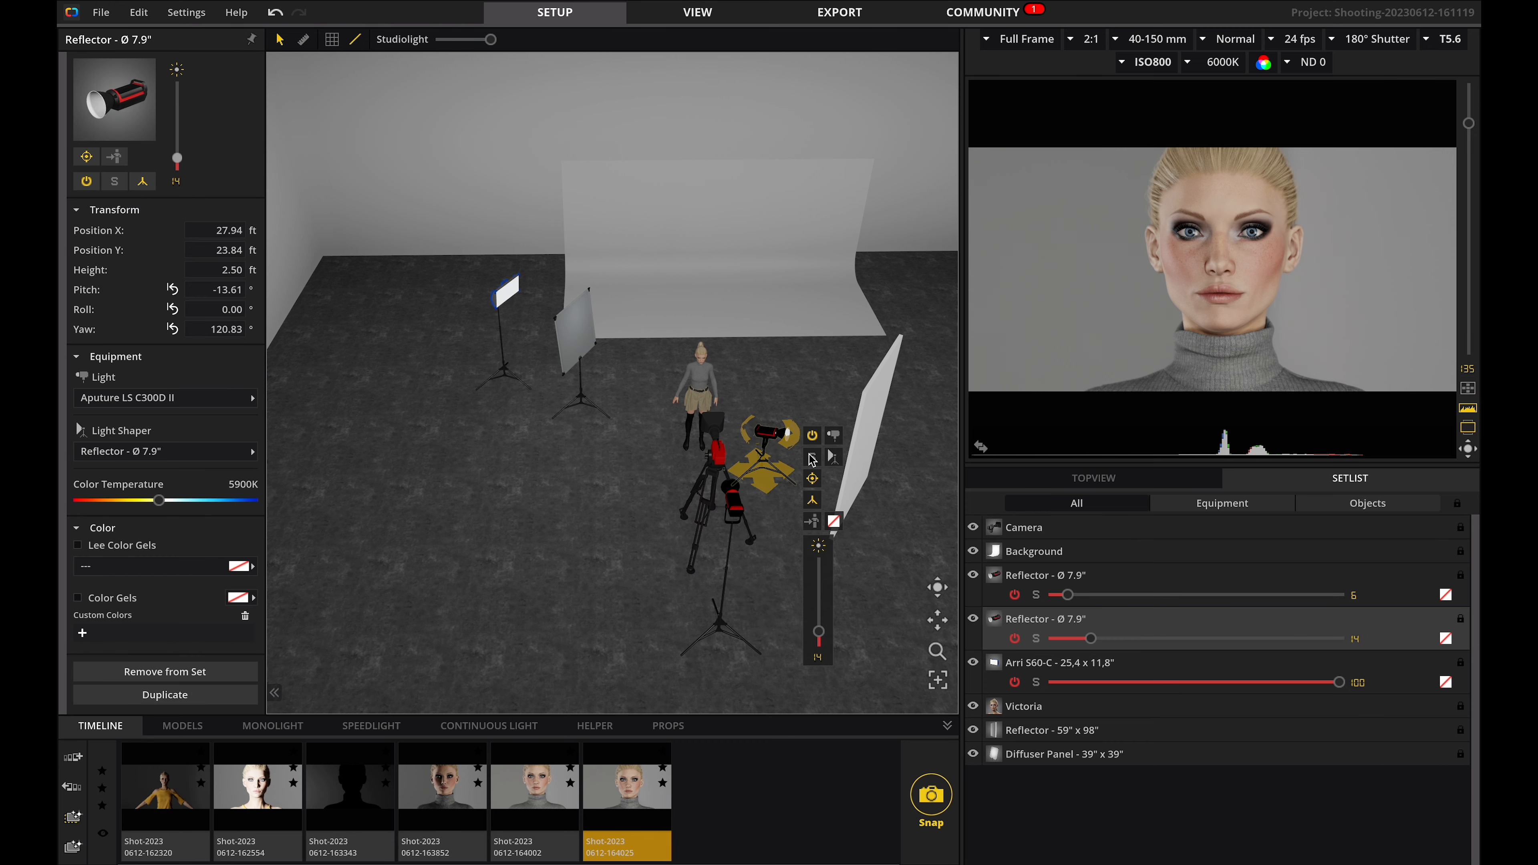
pyautogui.click(812, 459)
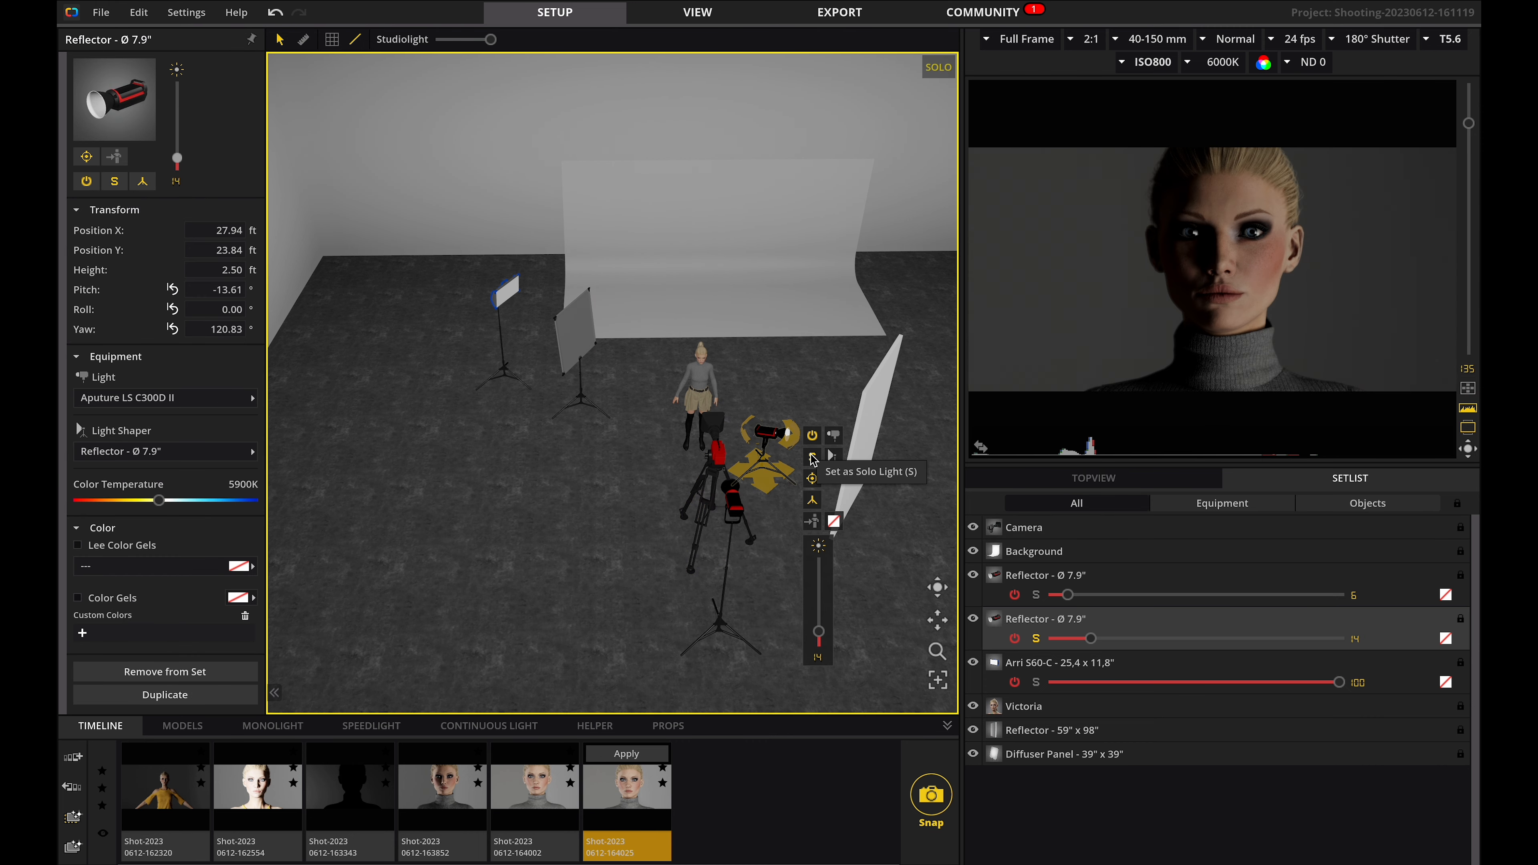
pyautogui.click(812, 459)
pyautogui.moveTo(819, 632); pyautogui.dragTo(821, 621)
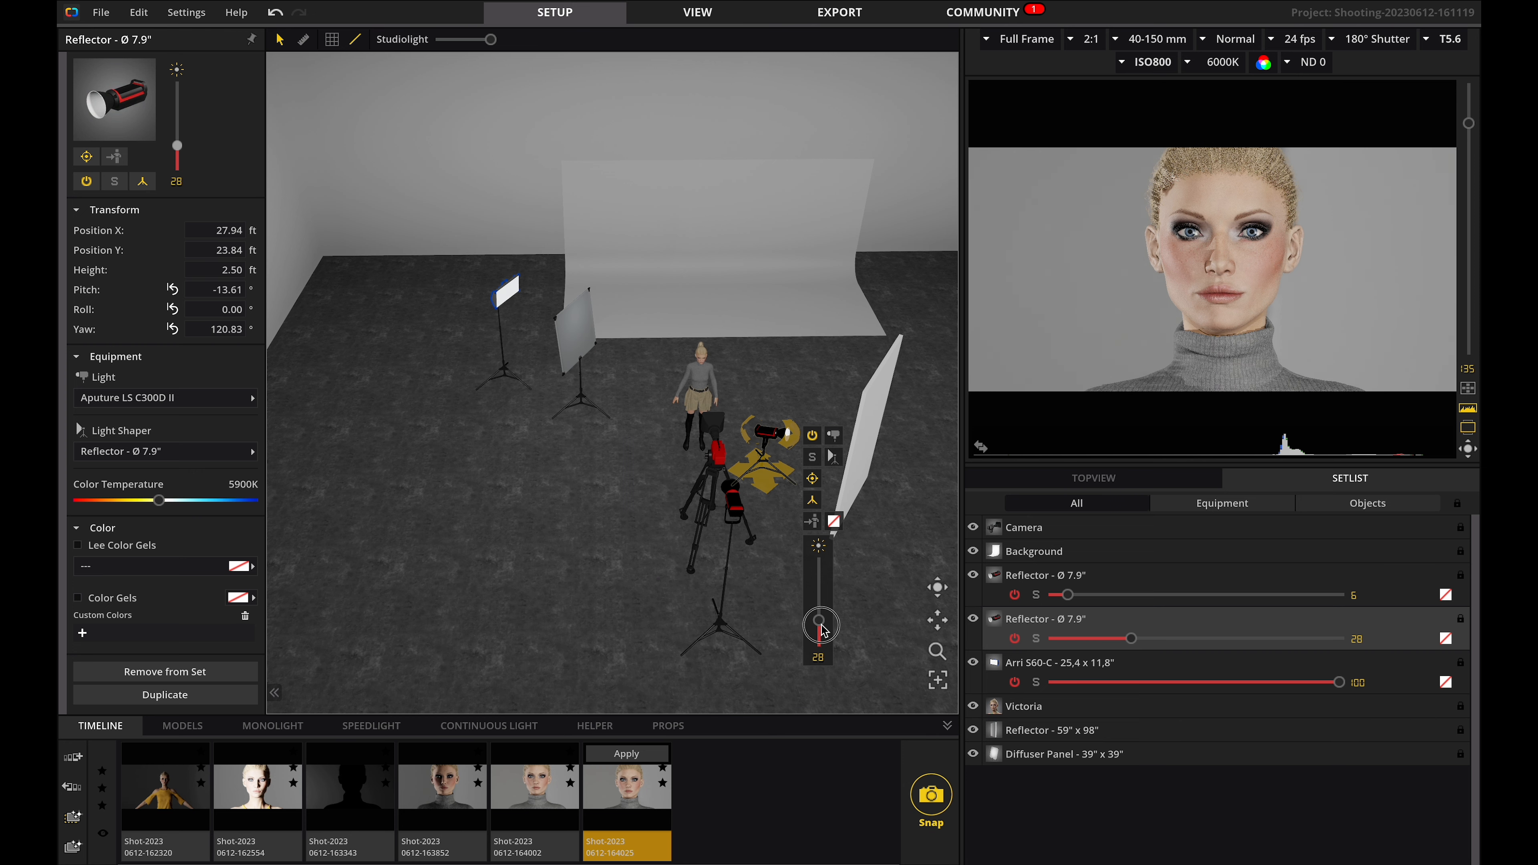
# Add an Arri M18 continuous light near the backdrop behind the model at about 8.8 ft high.
pyautogui.click(488, 725)
pyautogui.moveTo(590, 791); pyautogui.dragTo(671, 335)
pyautogui.moveTo(676, 292); pyautogui.dragTo(674, 247)
pyautogui.moveTo(675, 343); pyautogui.dragTo(623, 353)
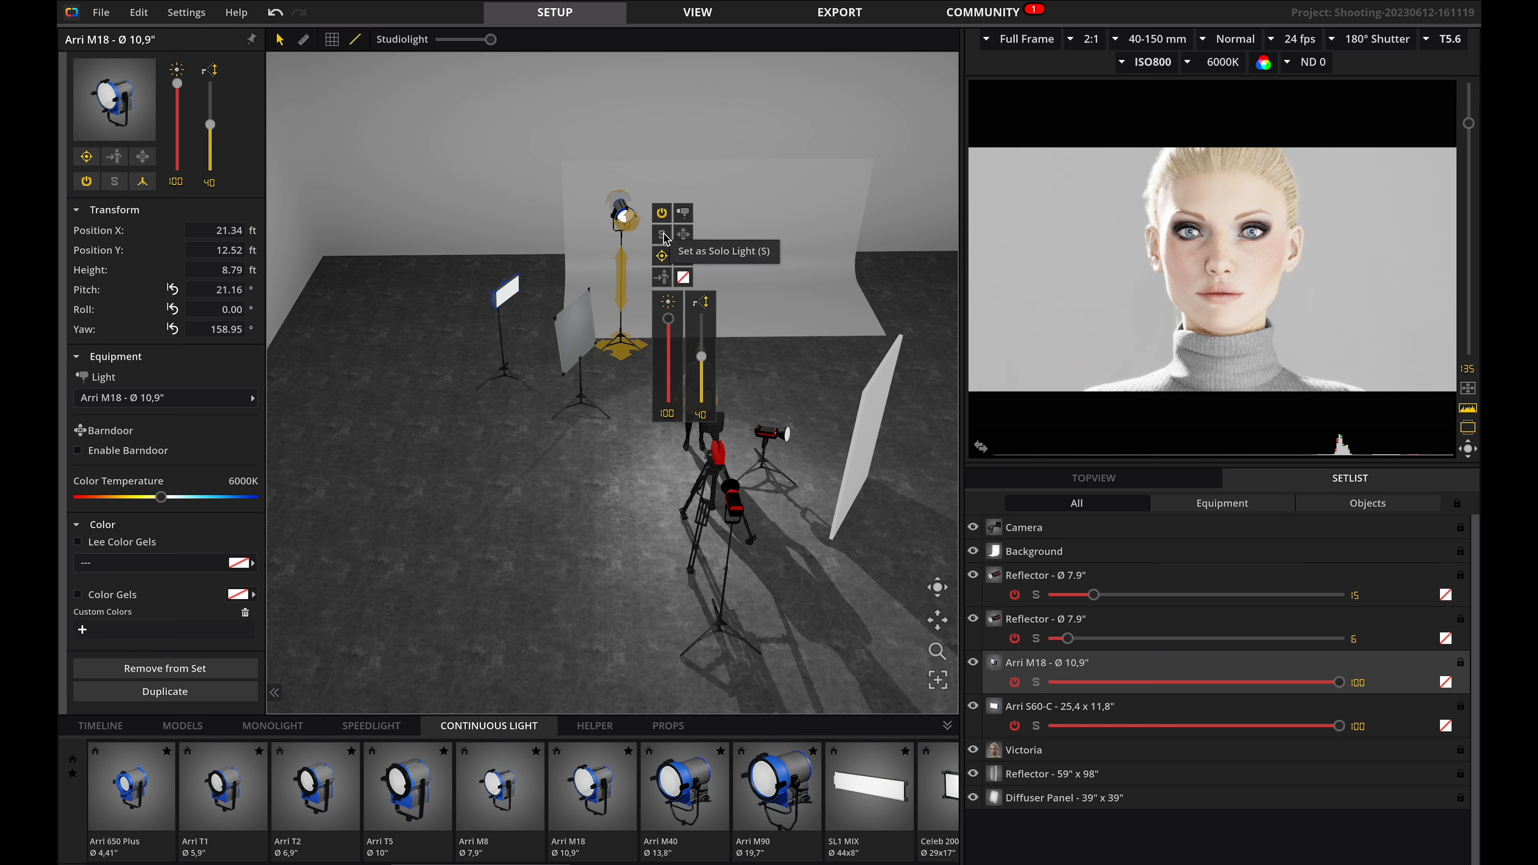
# Solo the Arri M18, set its intensity to 55, and turn solo off again.
pyautogui.click(663, 237)
pyautogui.moveTo(668, 319); pyautogui.dragTo(670, 363)
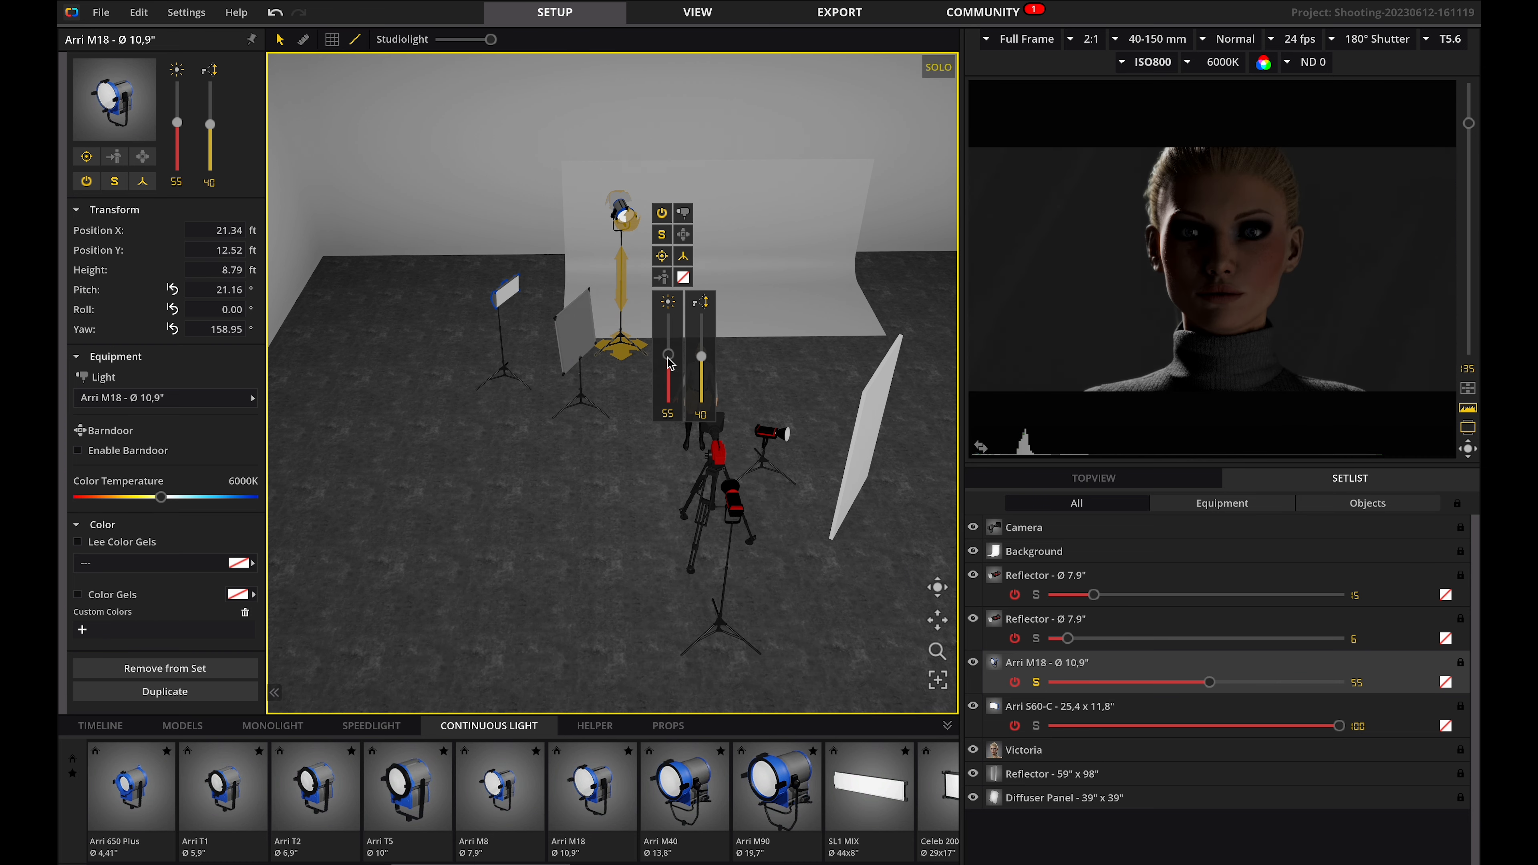
pyautogui.click(661, 237)
pyautogui.press('space')
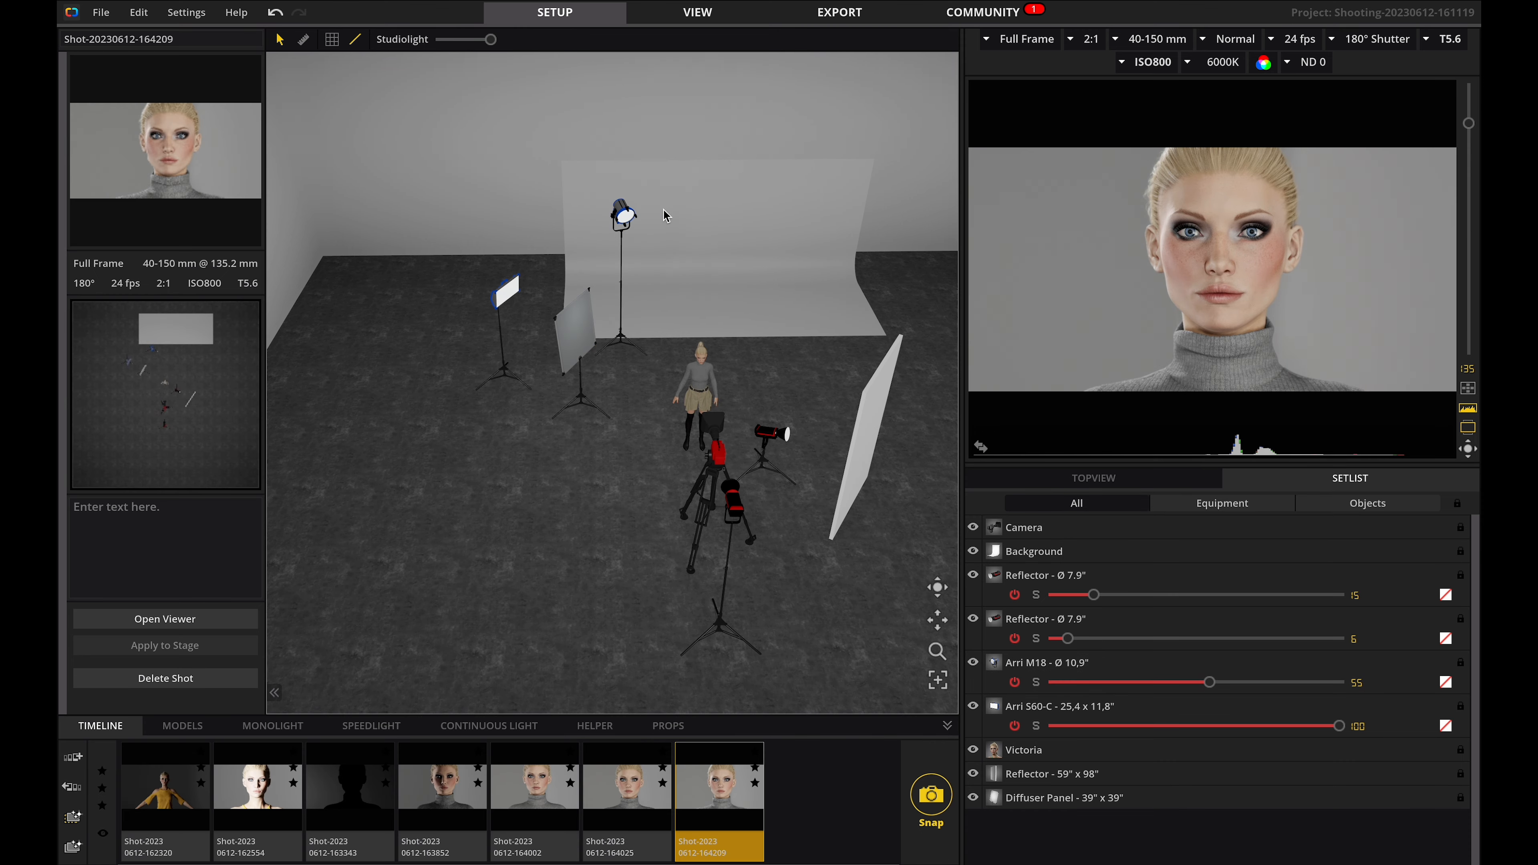
# Spot the Arri M18's beam, setting its focus to 15.
pyautogui.click(630, 217)
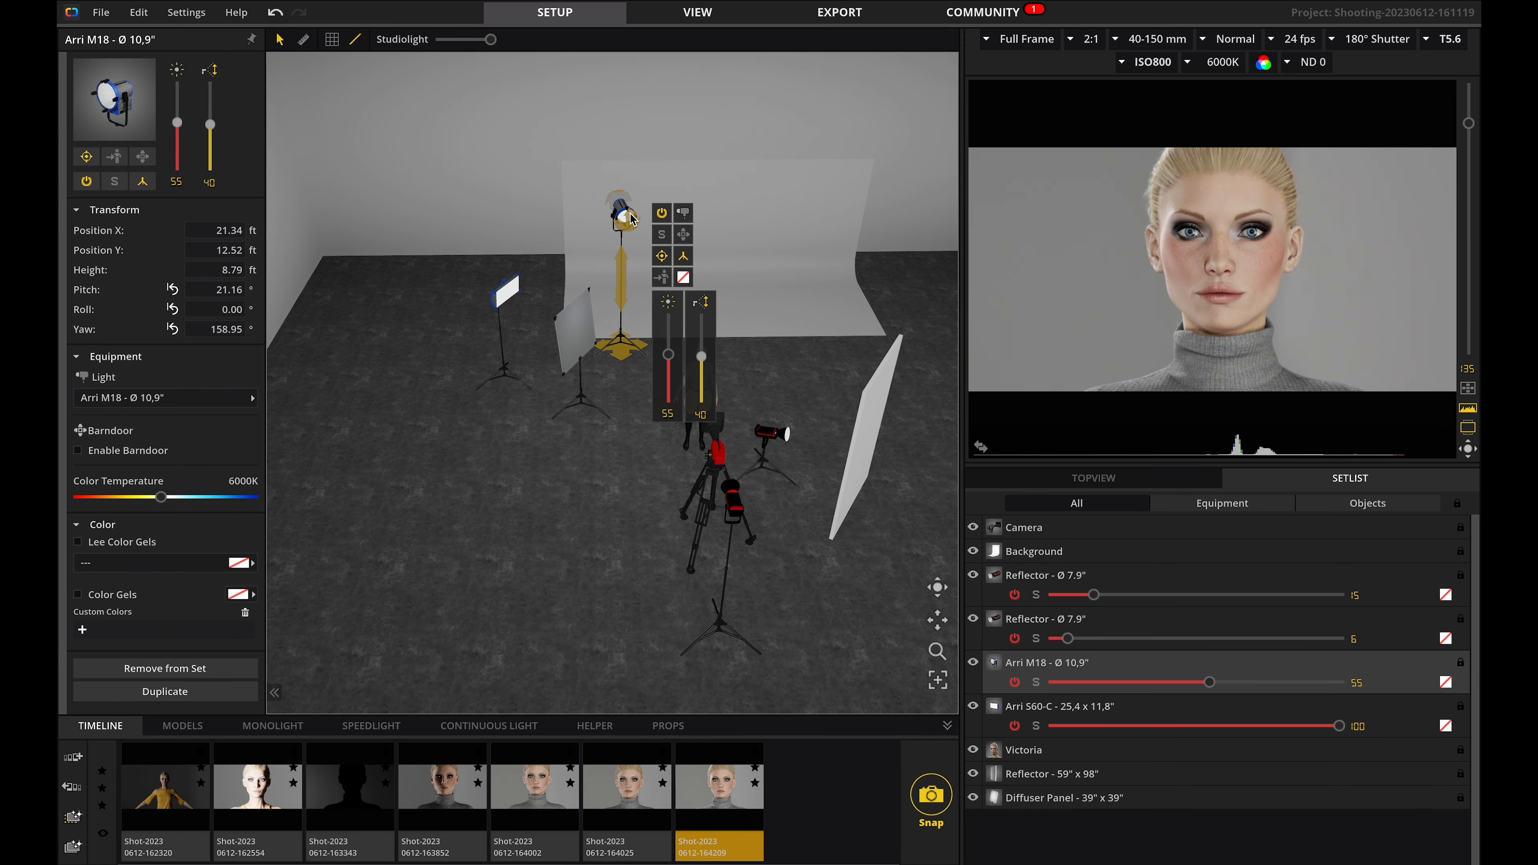
pyautogui.click(661, 213)
pyautogui.click(661, 213)
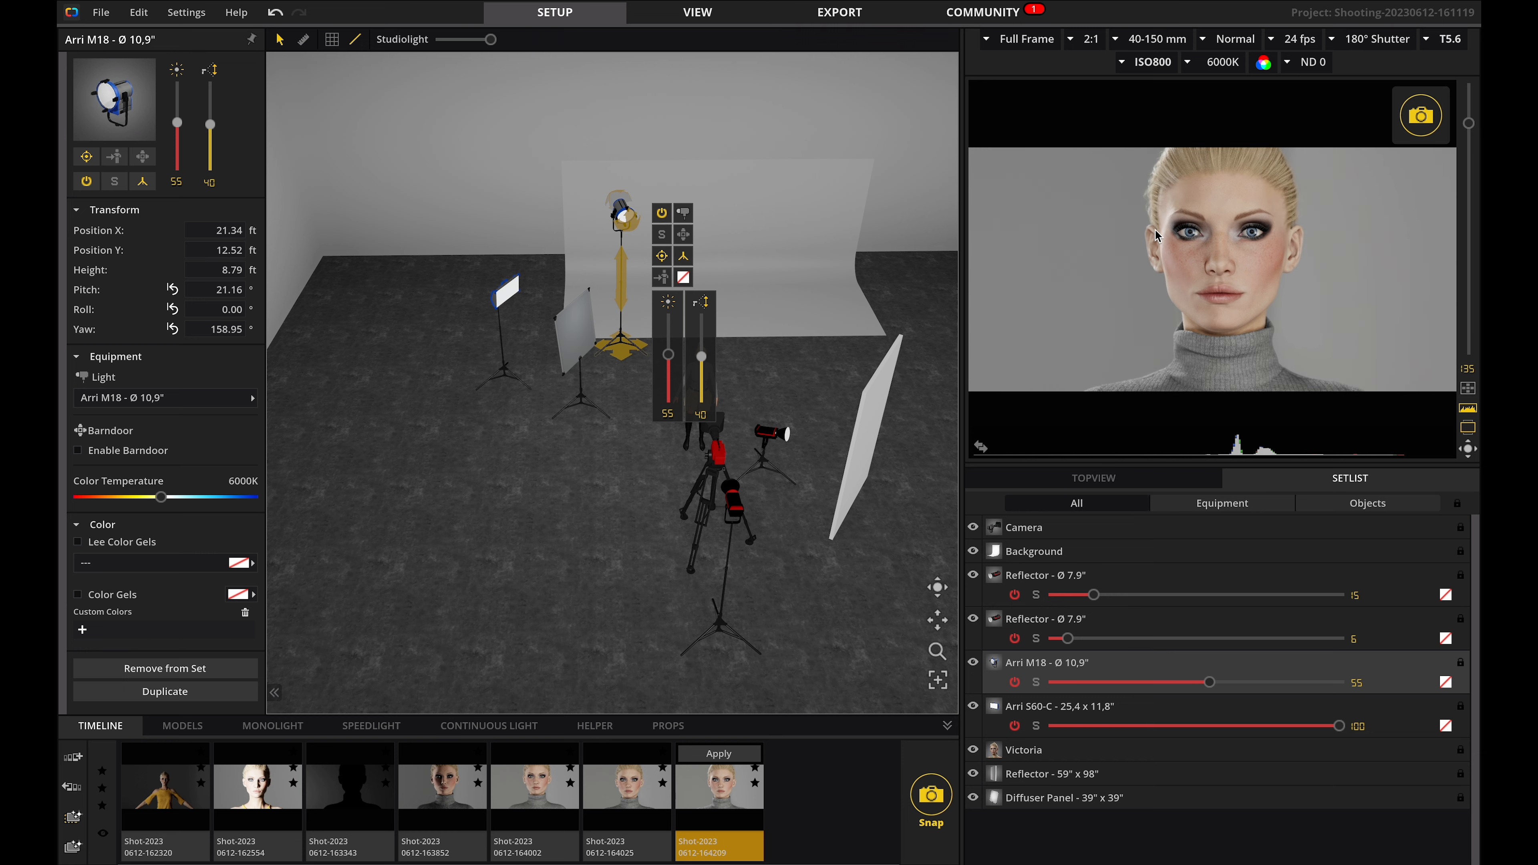
pyautogui.moveTo(702, 356); pyautogui.dragTo(702, 402)
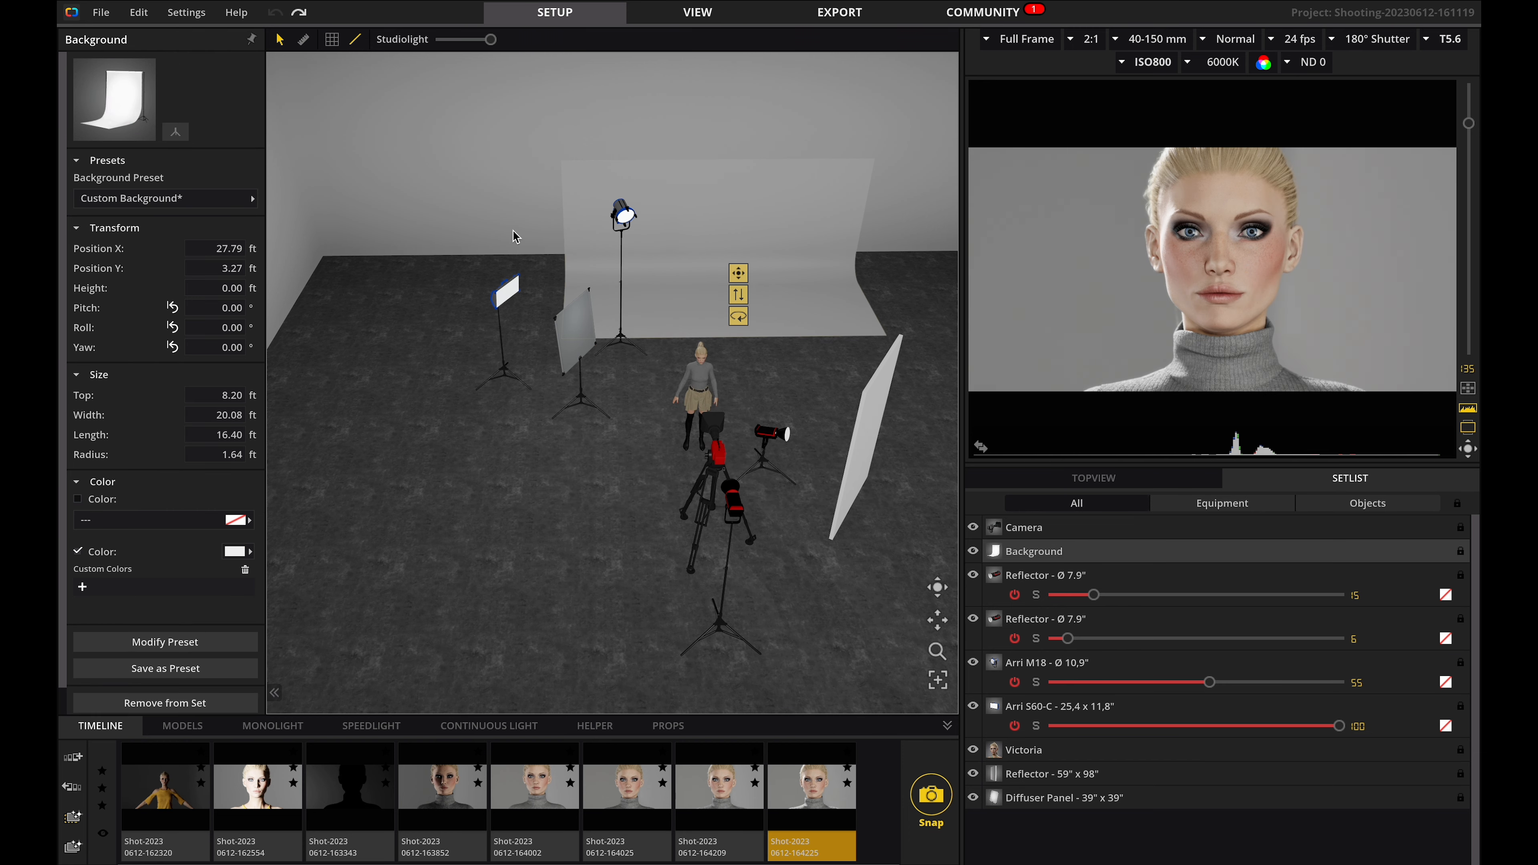
# Set the background colour to the Savage paper 93 Lemonade.
pyautogui.click(237, 520)
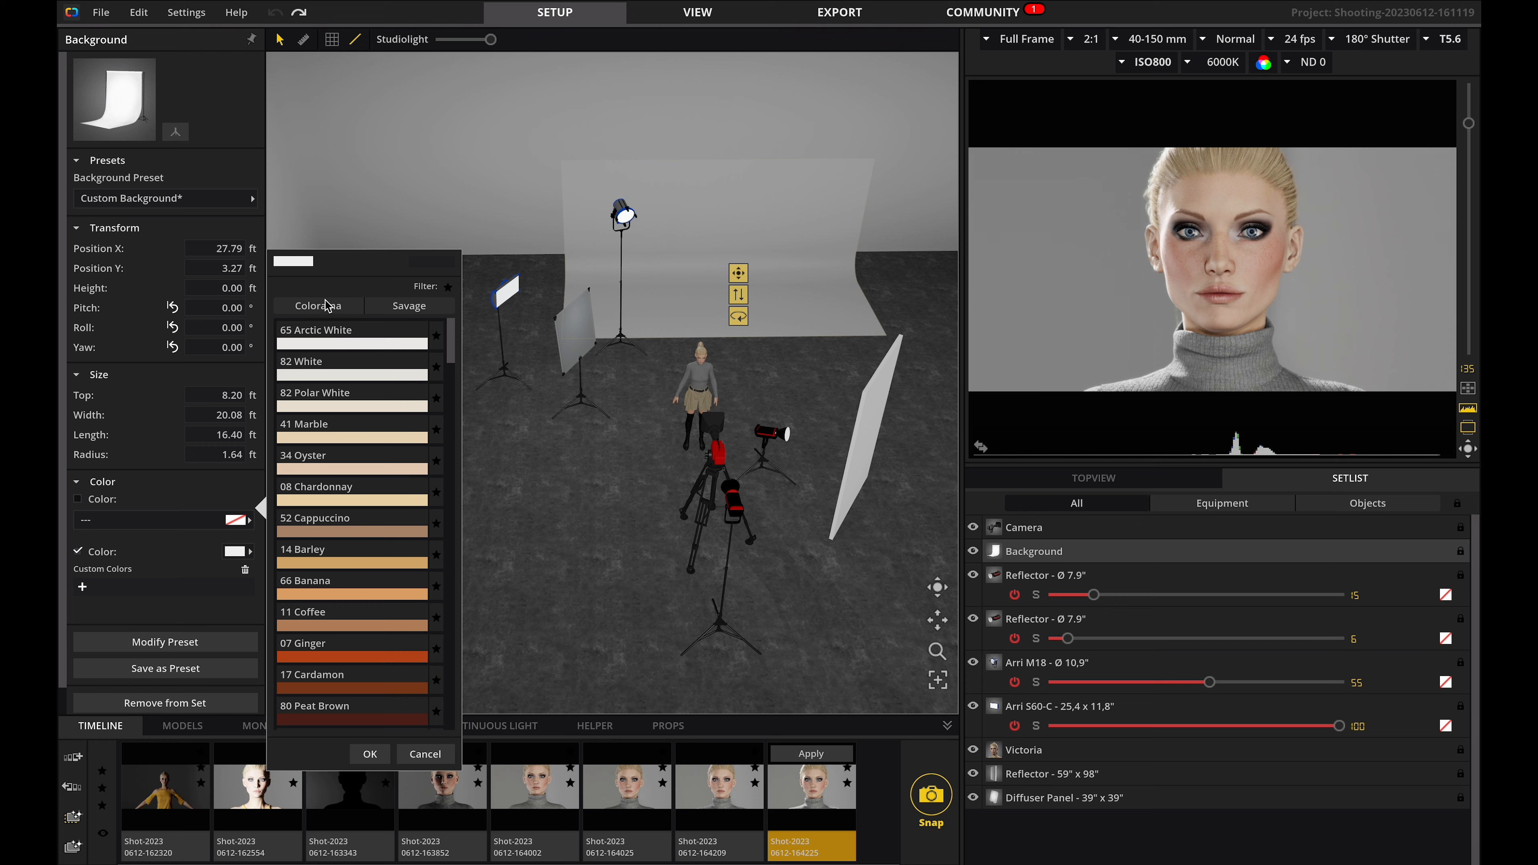
pyautogui.click(411, 309)
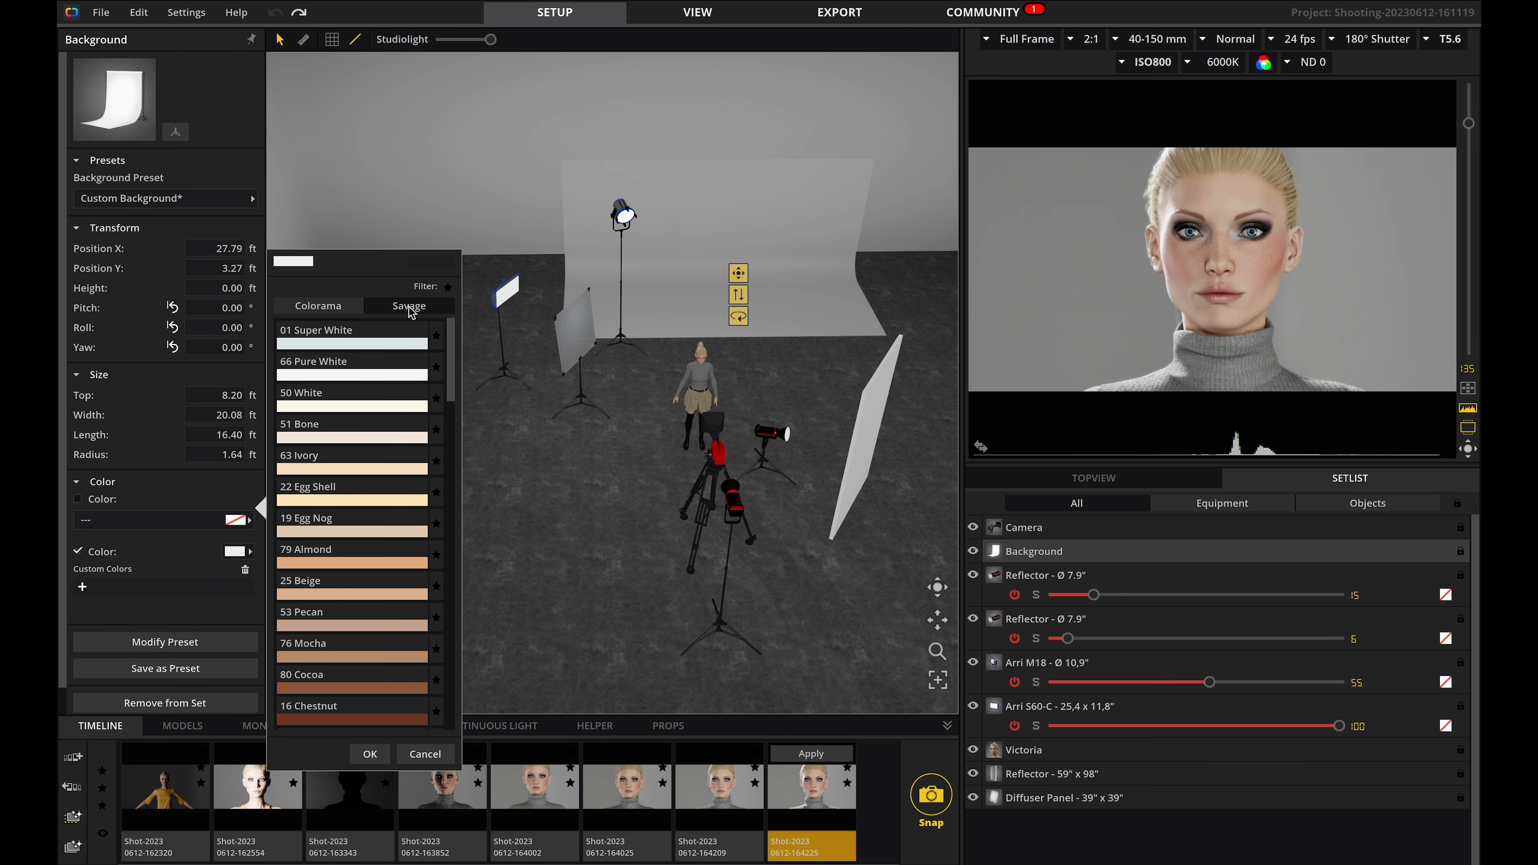
pyautogui.scroll(-15, 369, 514)
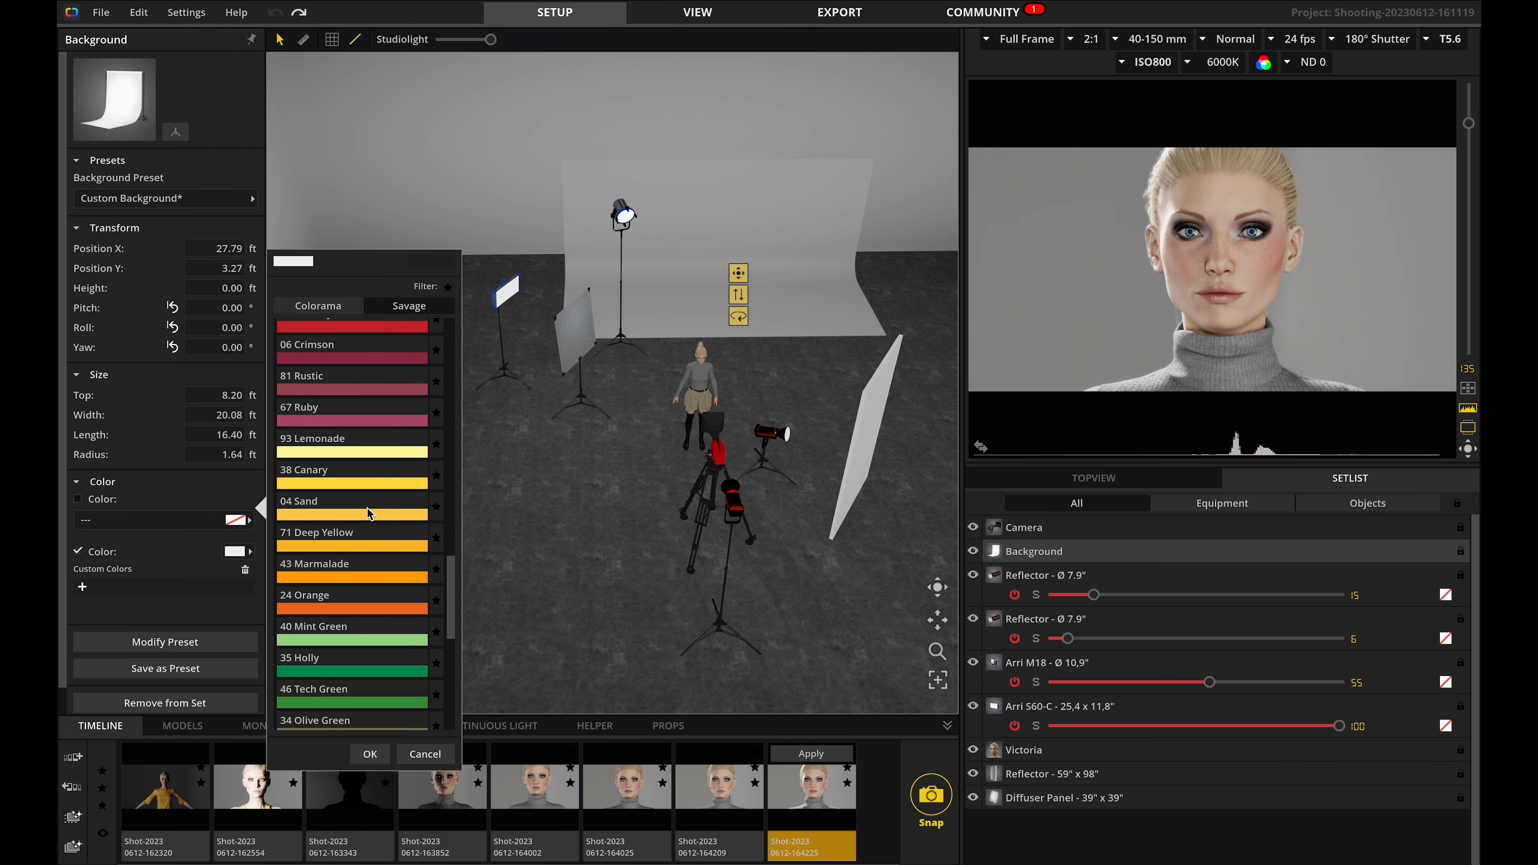
pyautogui.click(348, 430)
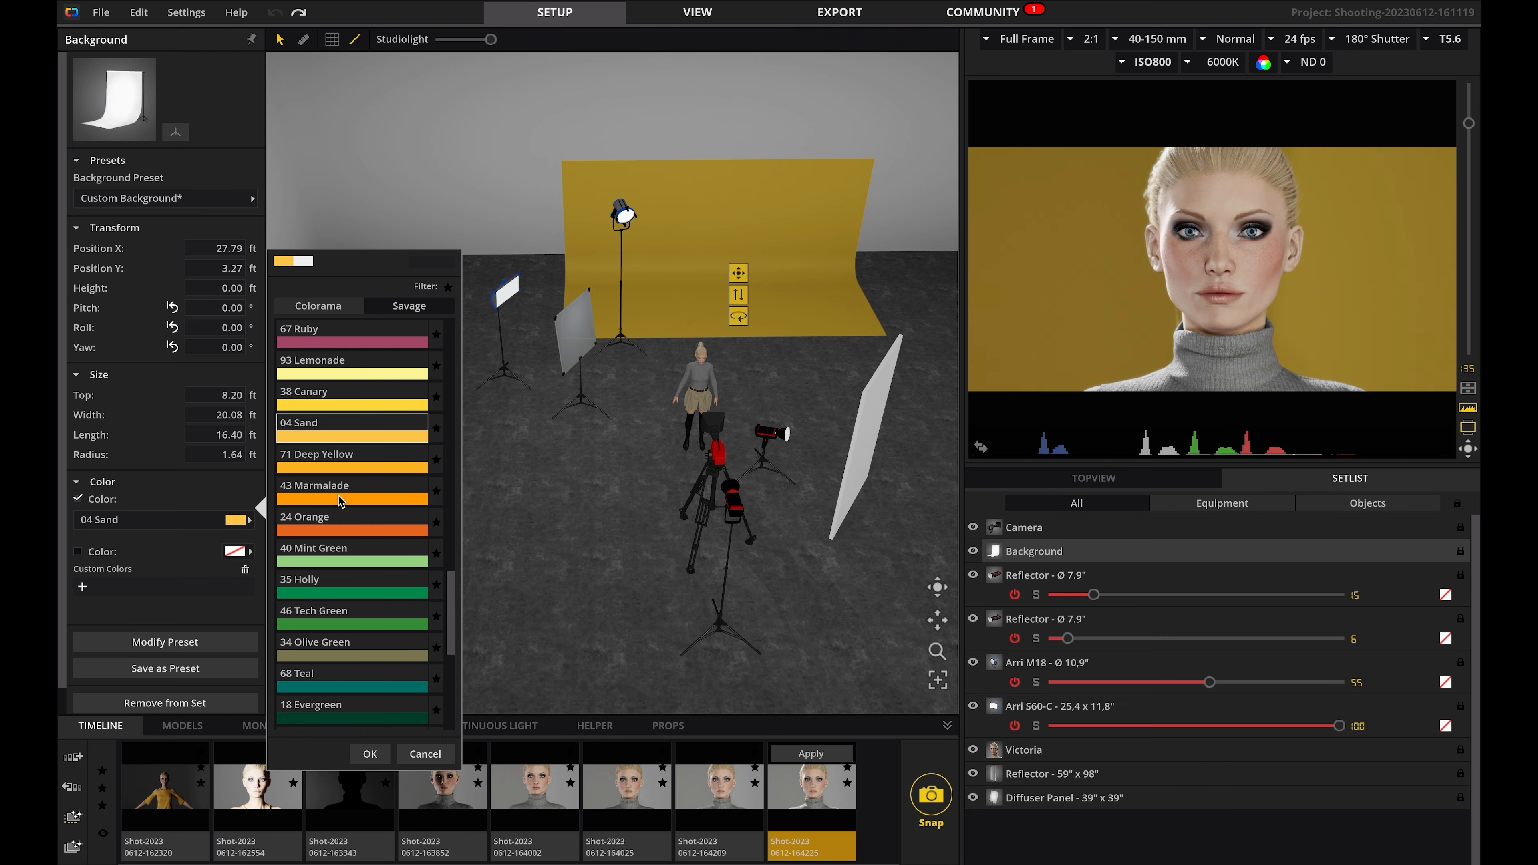
pyautogui.click(341, 500)
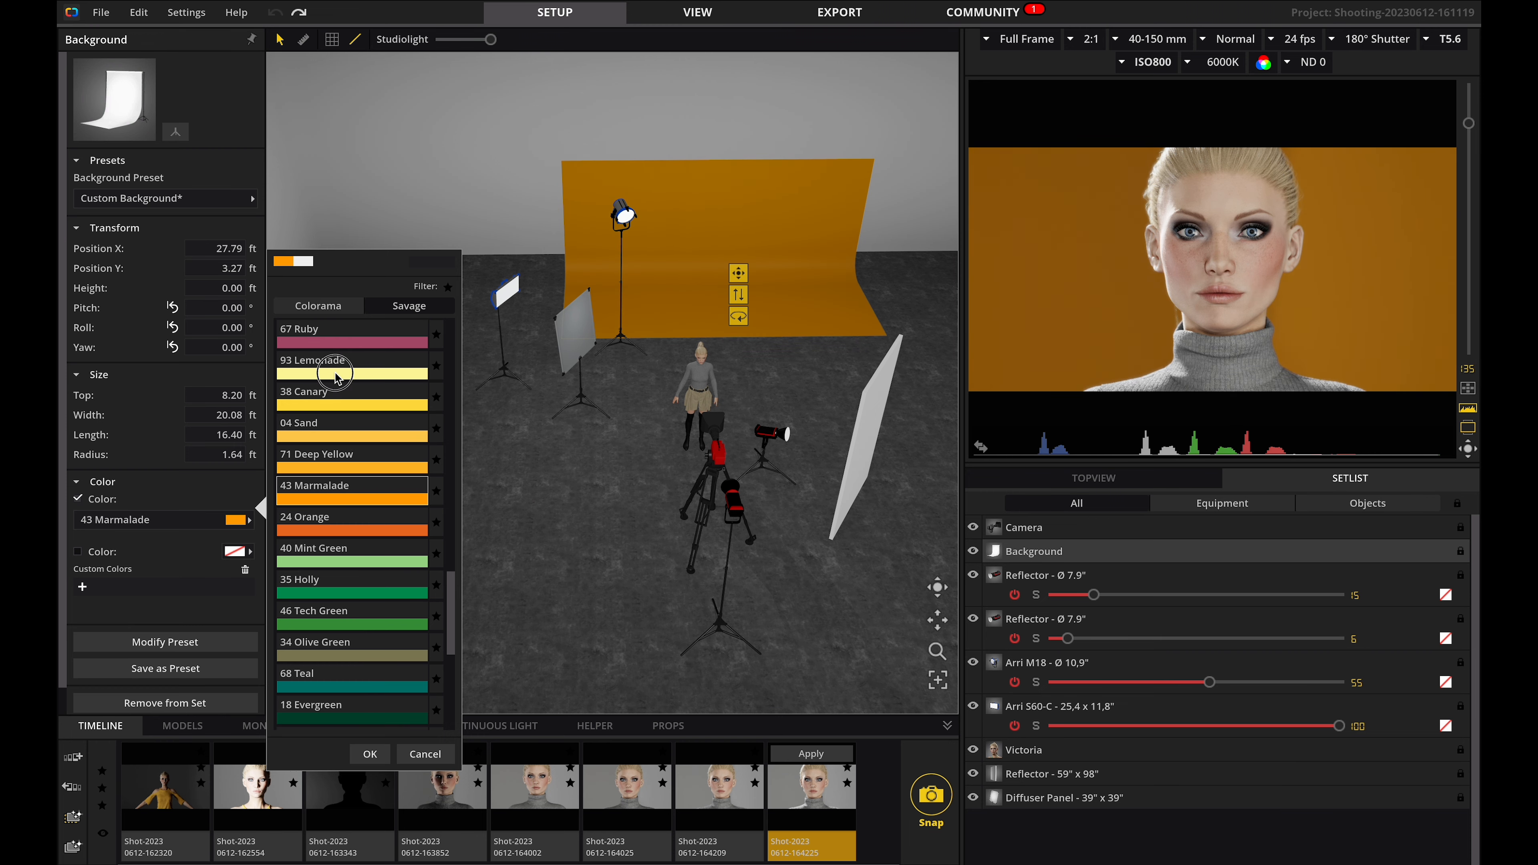
pyautogui.click(337, 375)
pyautogui.click(558, 503)
# Duplicate the Arri S60-C light, move the copy beside the backdrop, and set its intensity to 80.
pyautogui.click(506, 292)
pyautogui.click(165, 692)
pyautogui.moveTo(508, 293); pyautogui.dragTo(542, 212)
pyautogui.scroll(3, 581, 327)
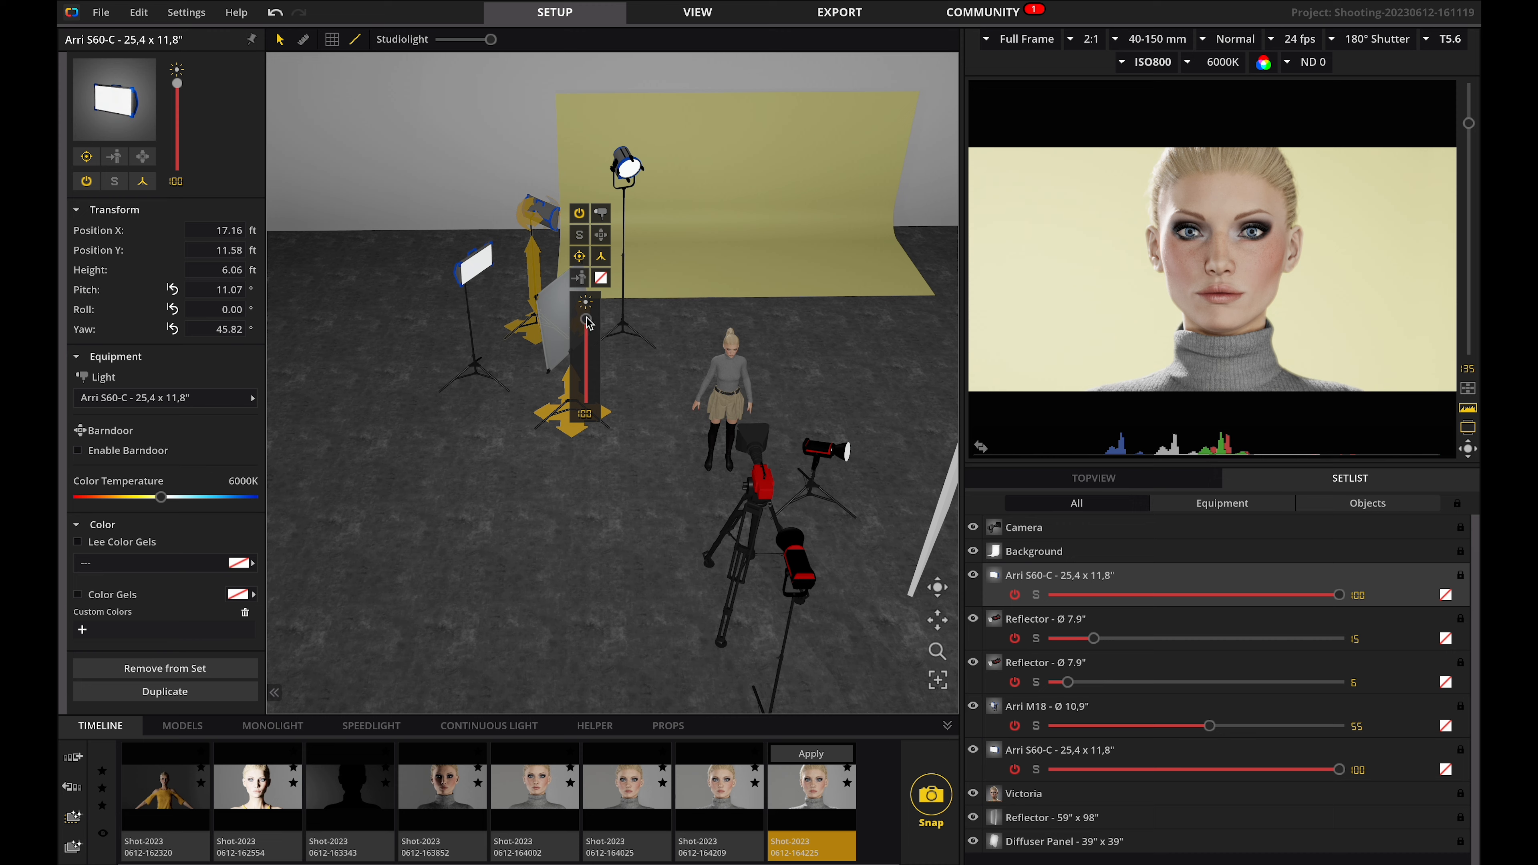
pyautogui.moveTo(586, 327); pyautogui.dragTo(586, 339)
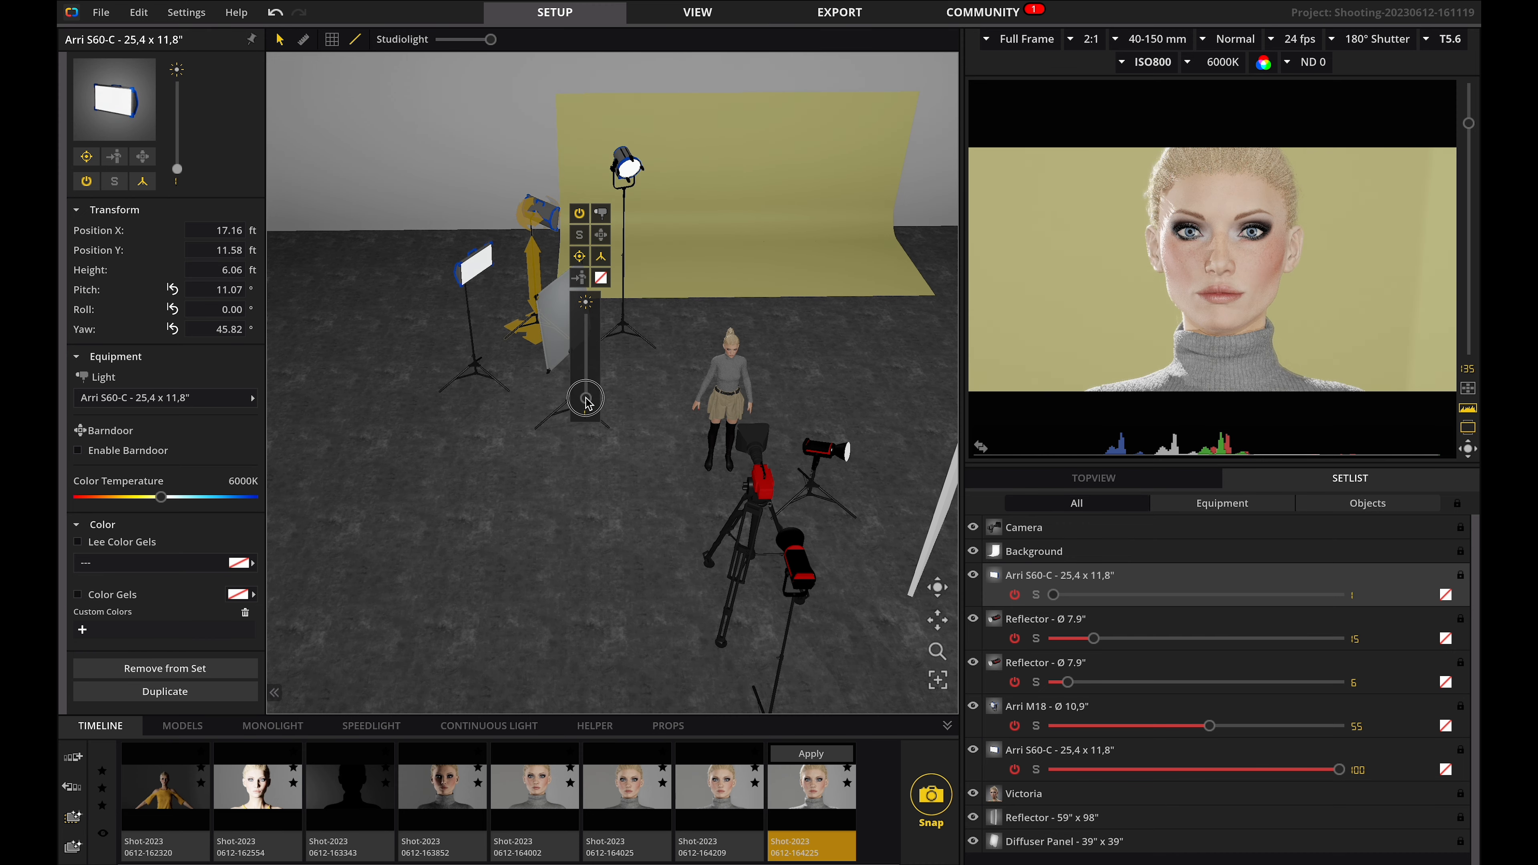
pyautogui.click(764, 494)
# Set the camera's ND filter to ND 2/0.3.
pyautogui.press('space')
pyautogui.click(761, 484)
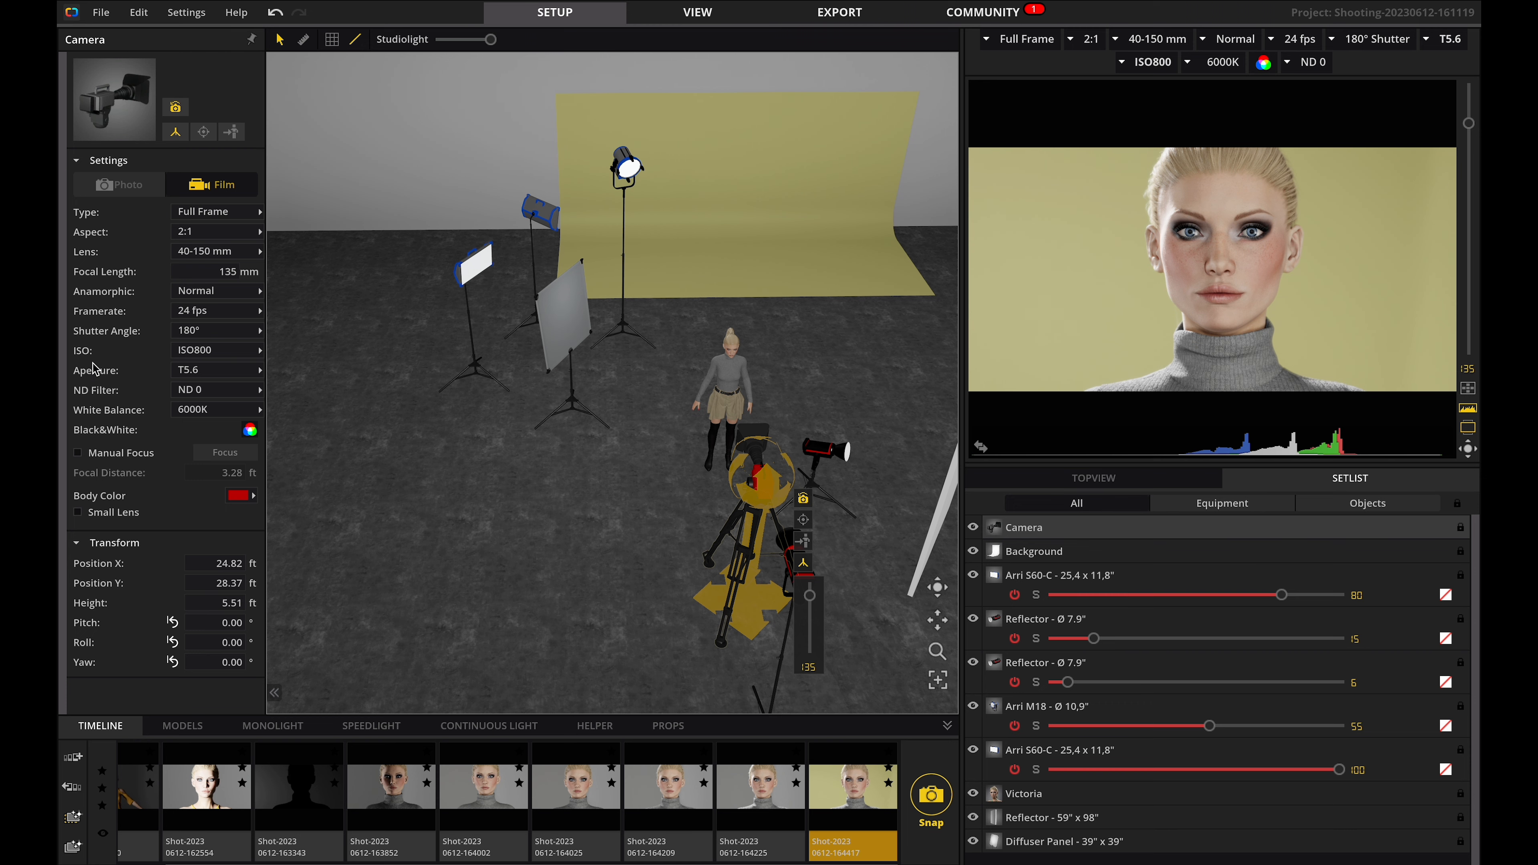
pyautogui.click(192, 391)
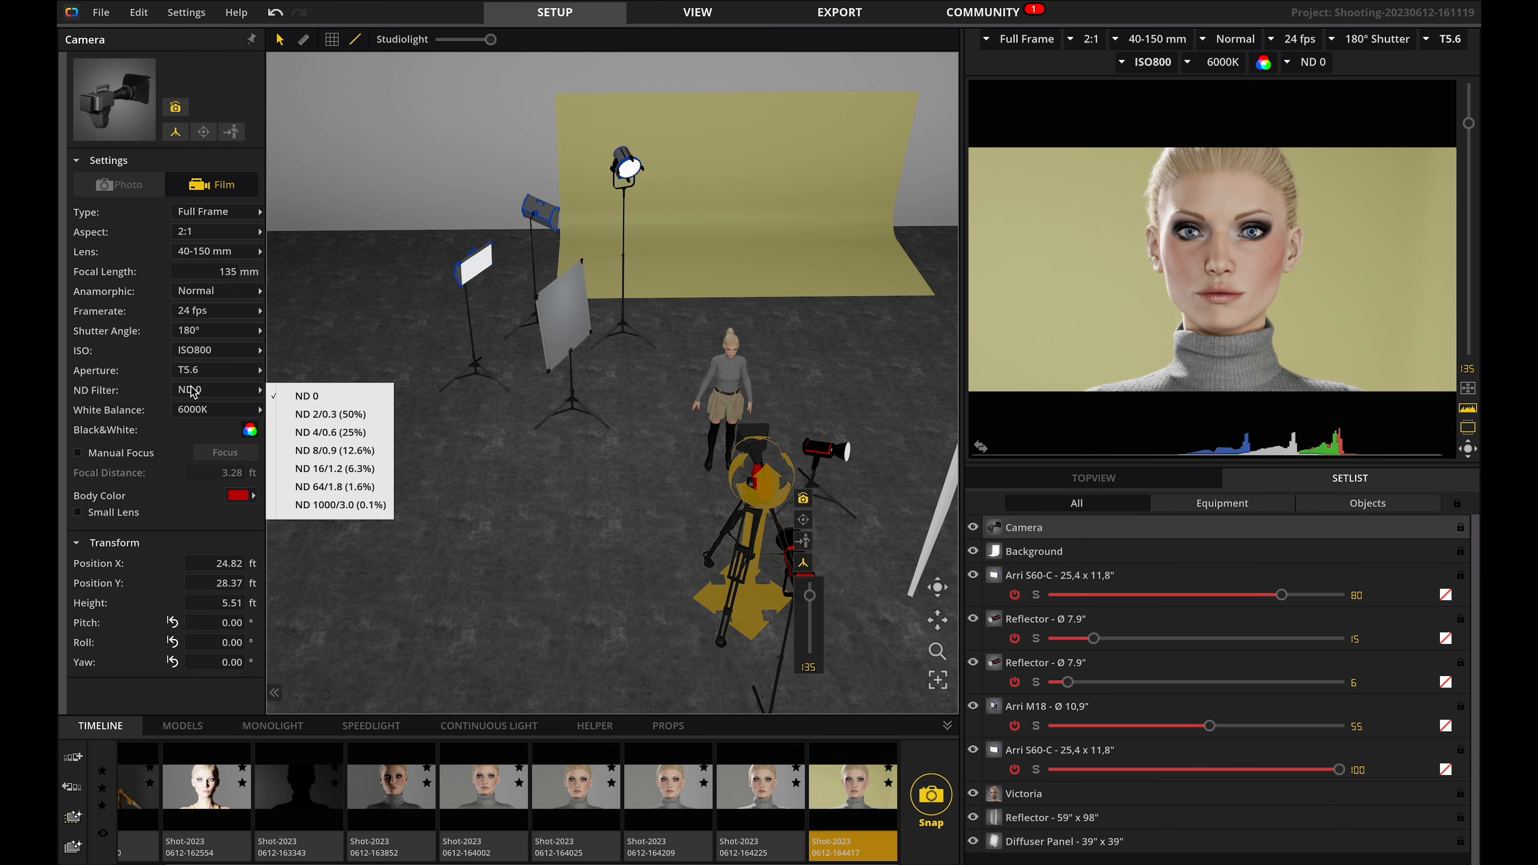
pyautogui.click(281, 418)
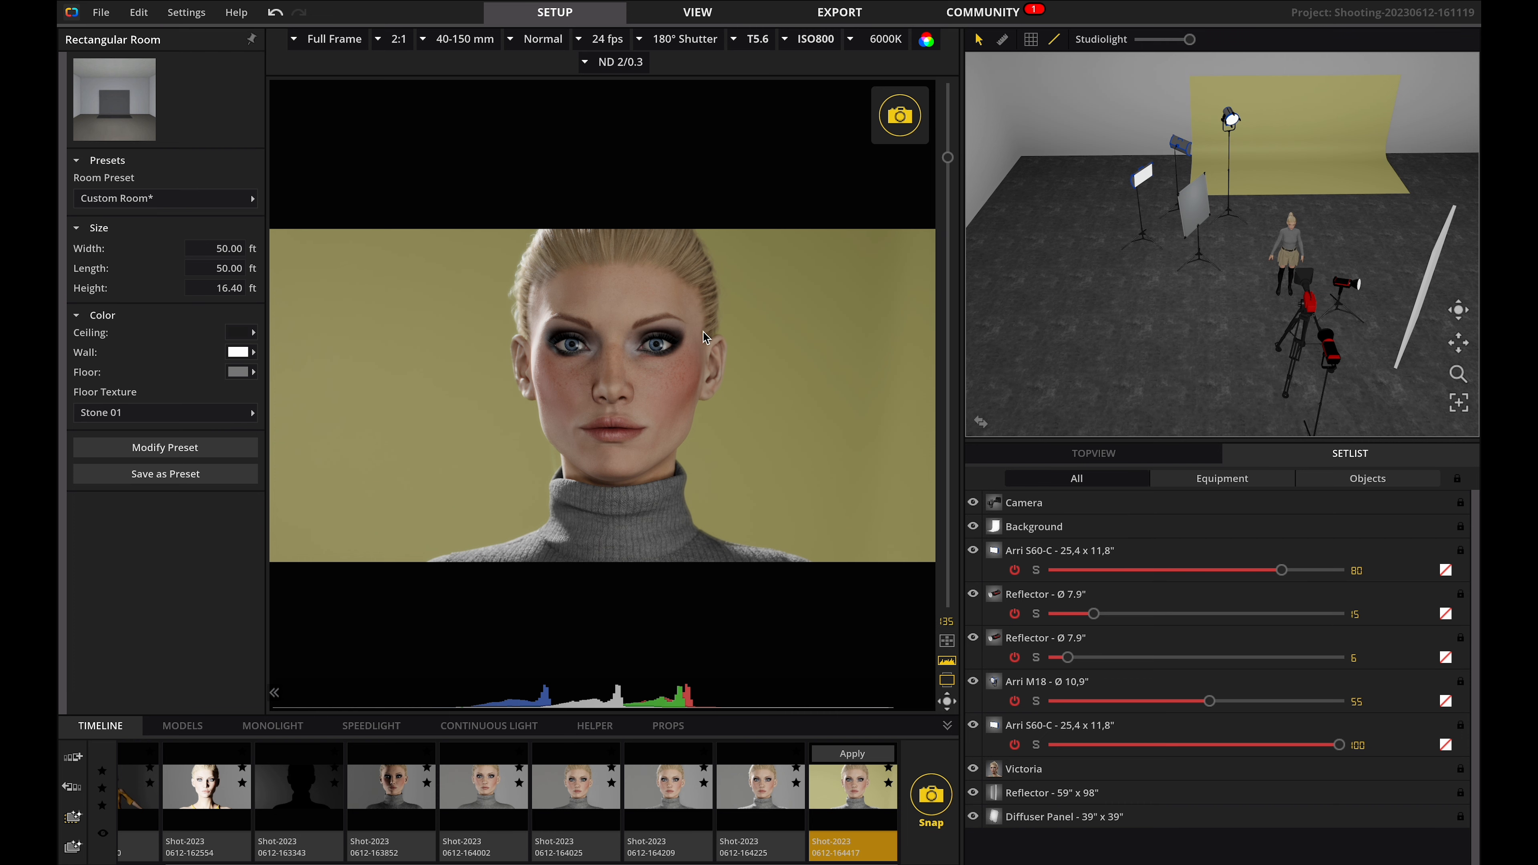
pyautogui.press('space')
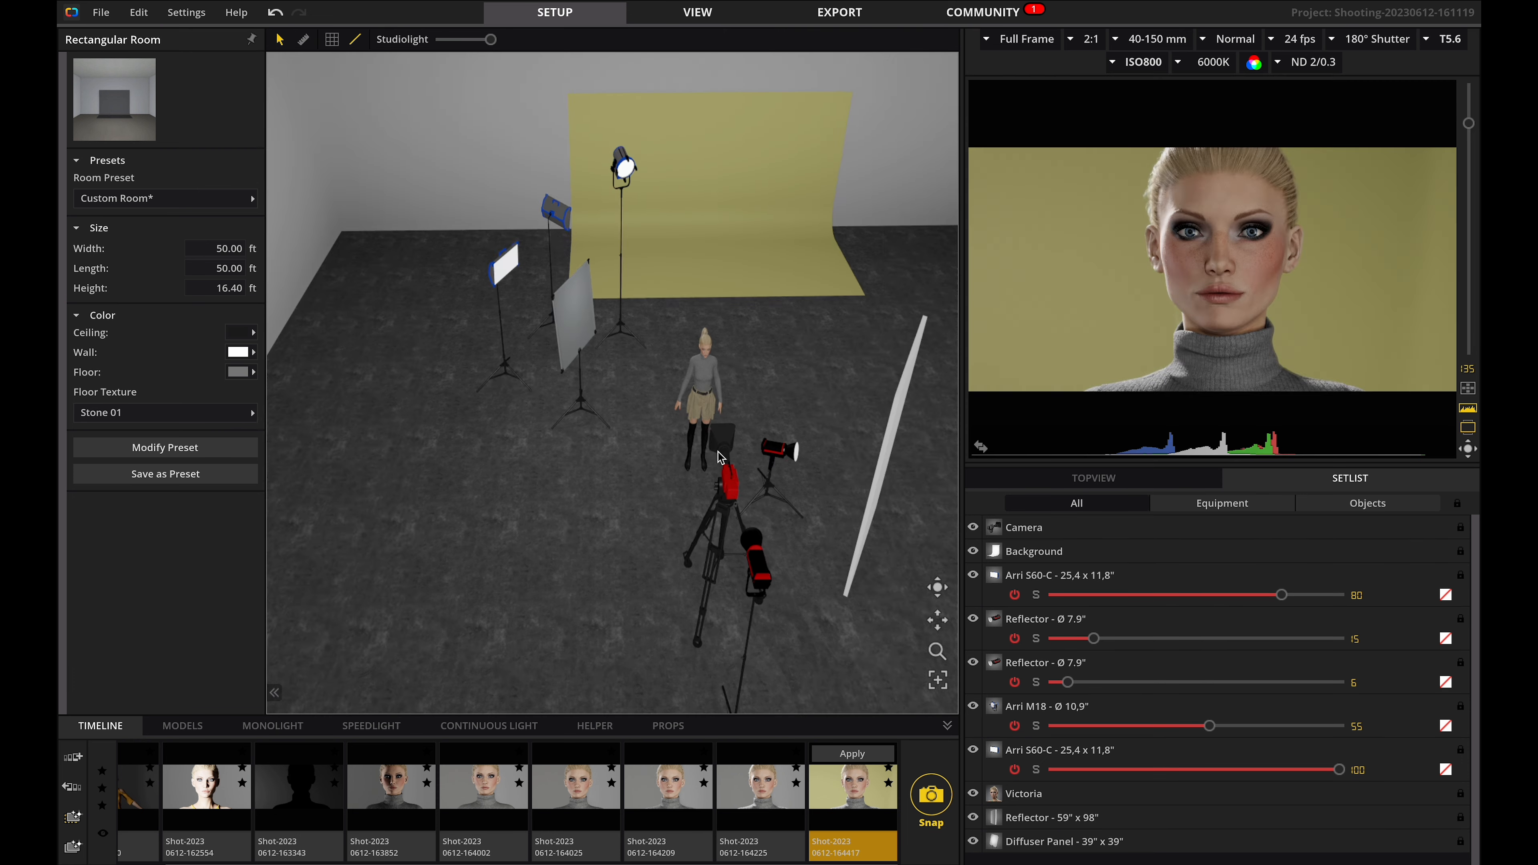
# Add a Titan Tube light beside the model and switch it on.
pyautogui.scroll(1, 530, 763)
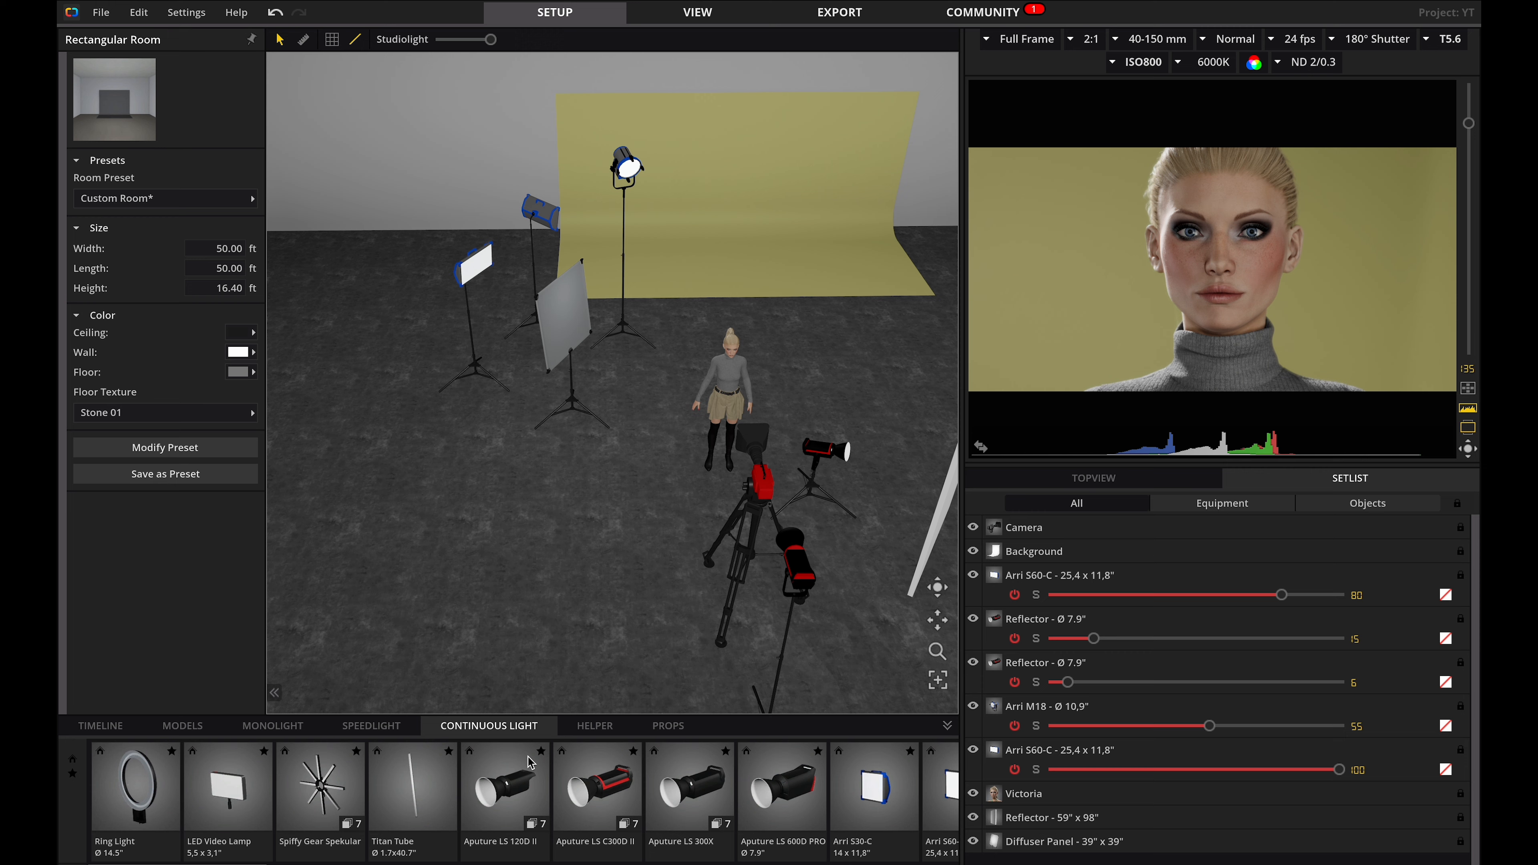
pyautogui.moveTo(406, 799); pyautogui.dragTo(785, 389)
pyautogui.click(819, 391)
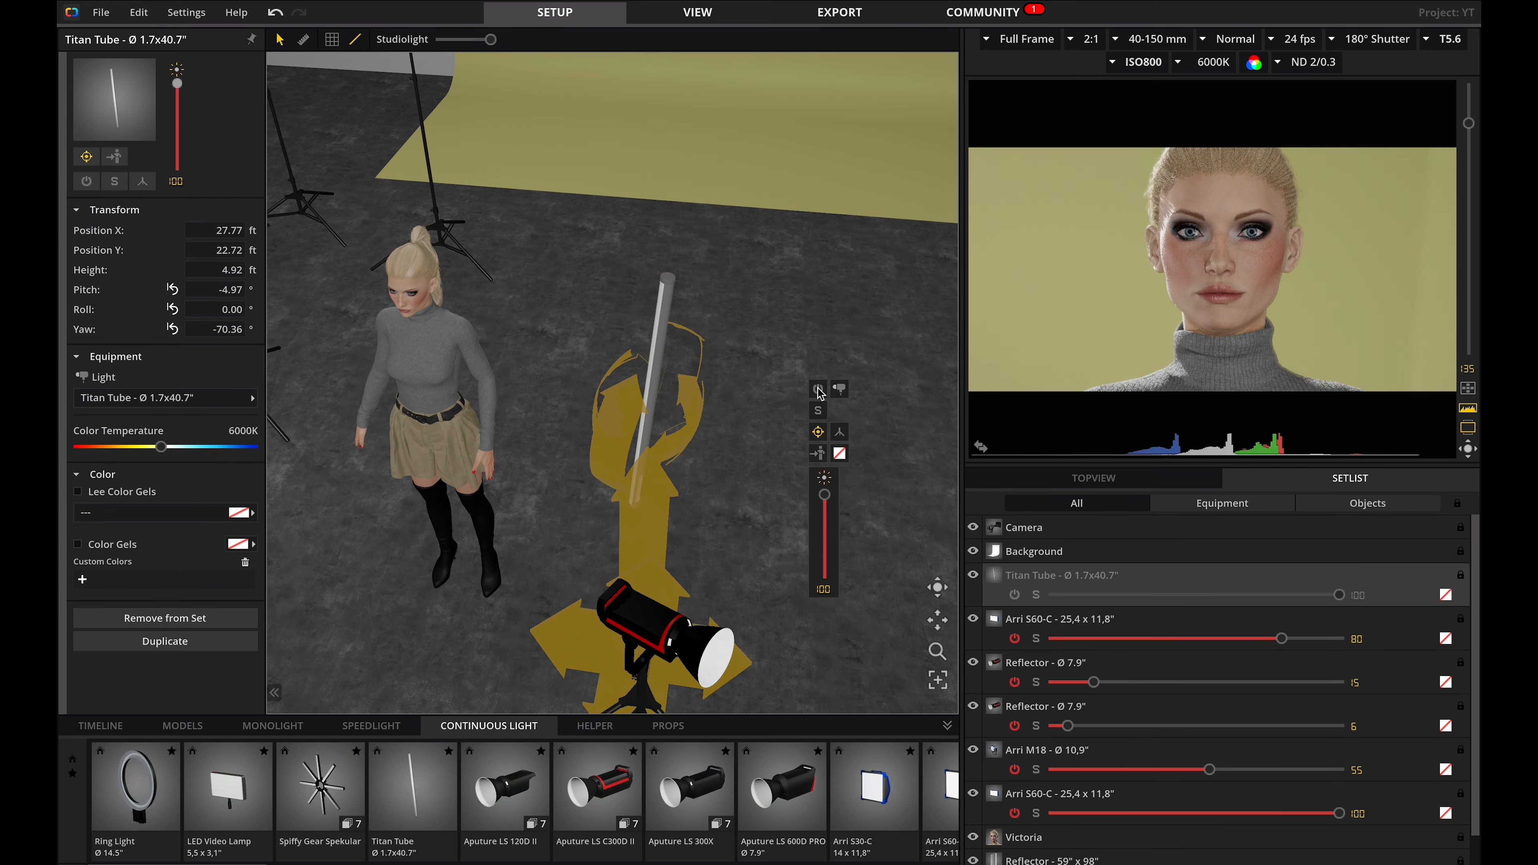
pyautogui.press('space')
pyautogui.click(662, 344)
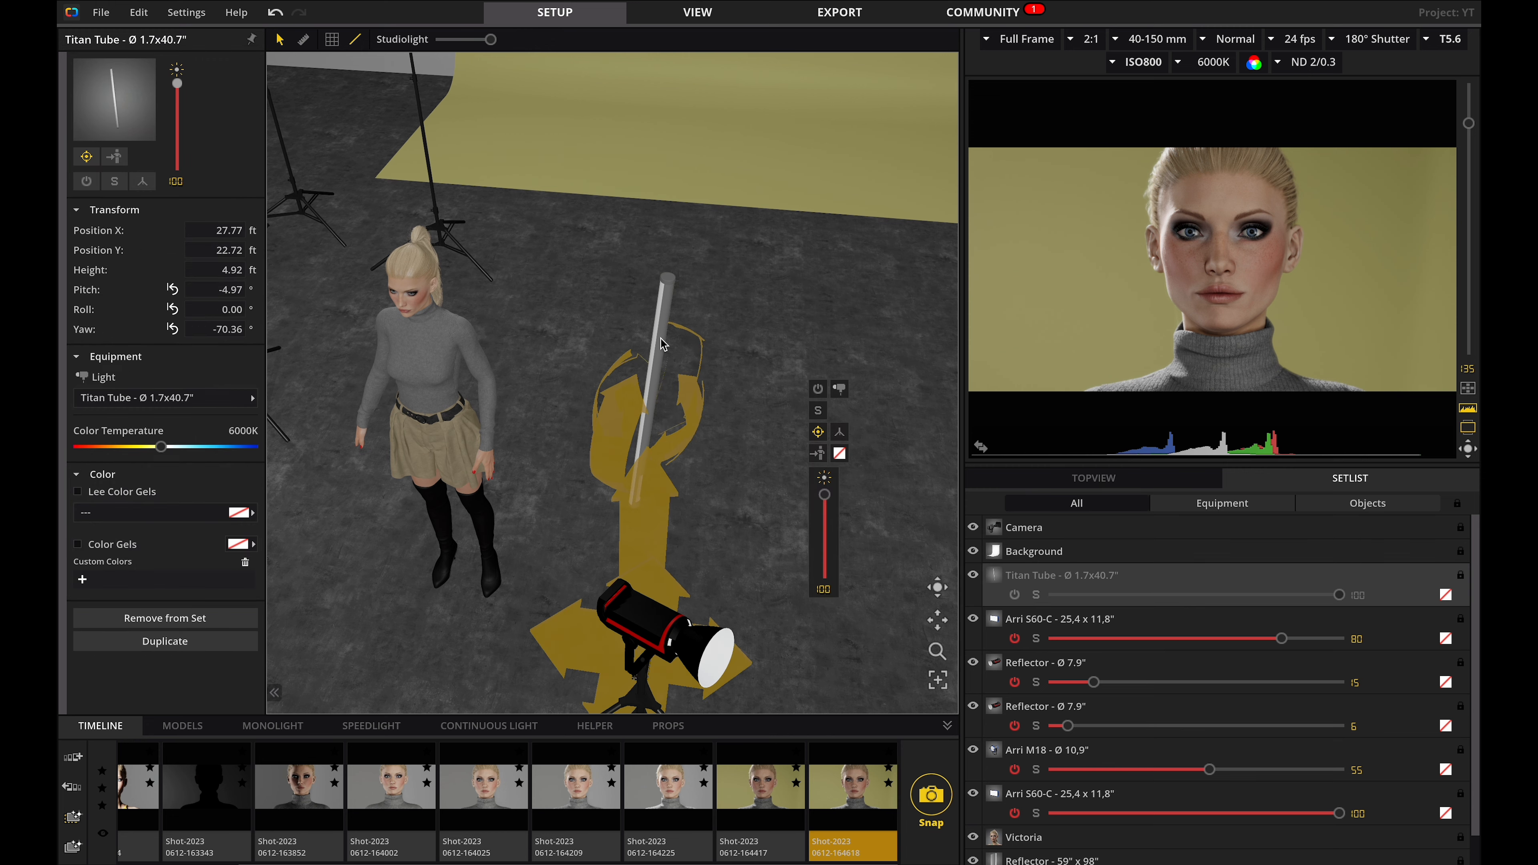
pyautogui.click(817, 389)
pyautogui.press('space')
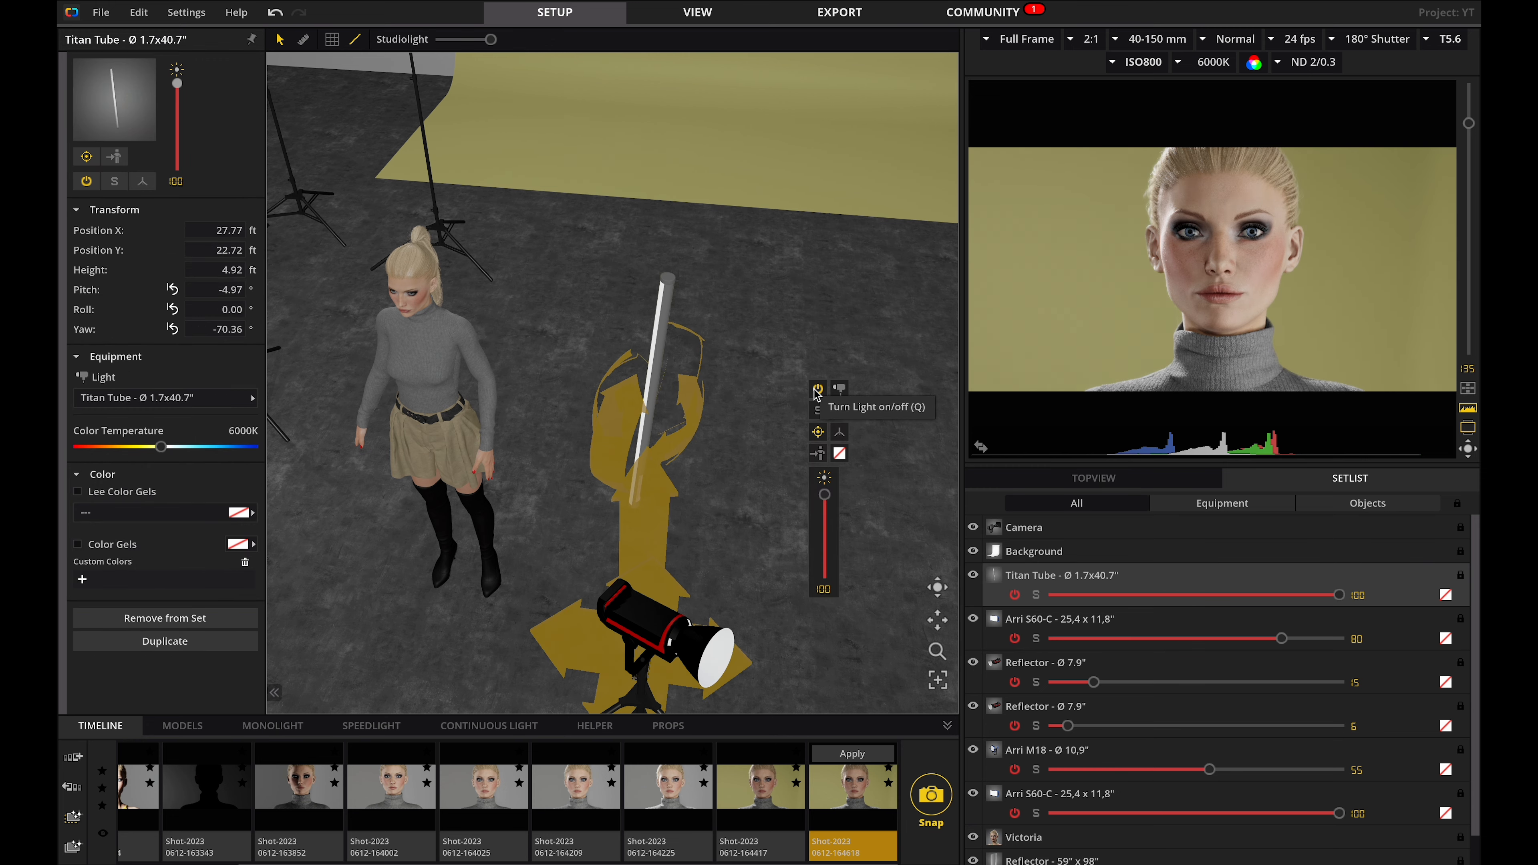
# Open the View workspace to review the saved shots.
pyautogui.click(698, 13)
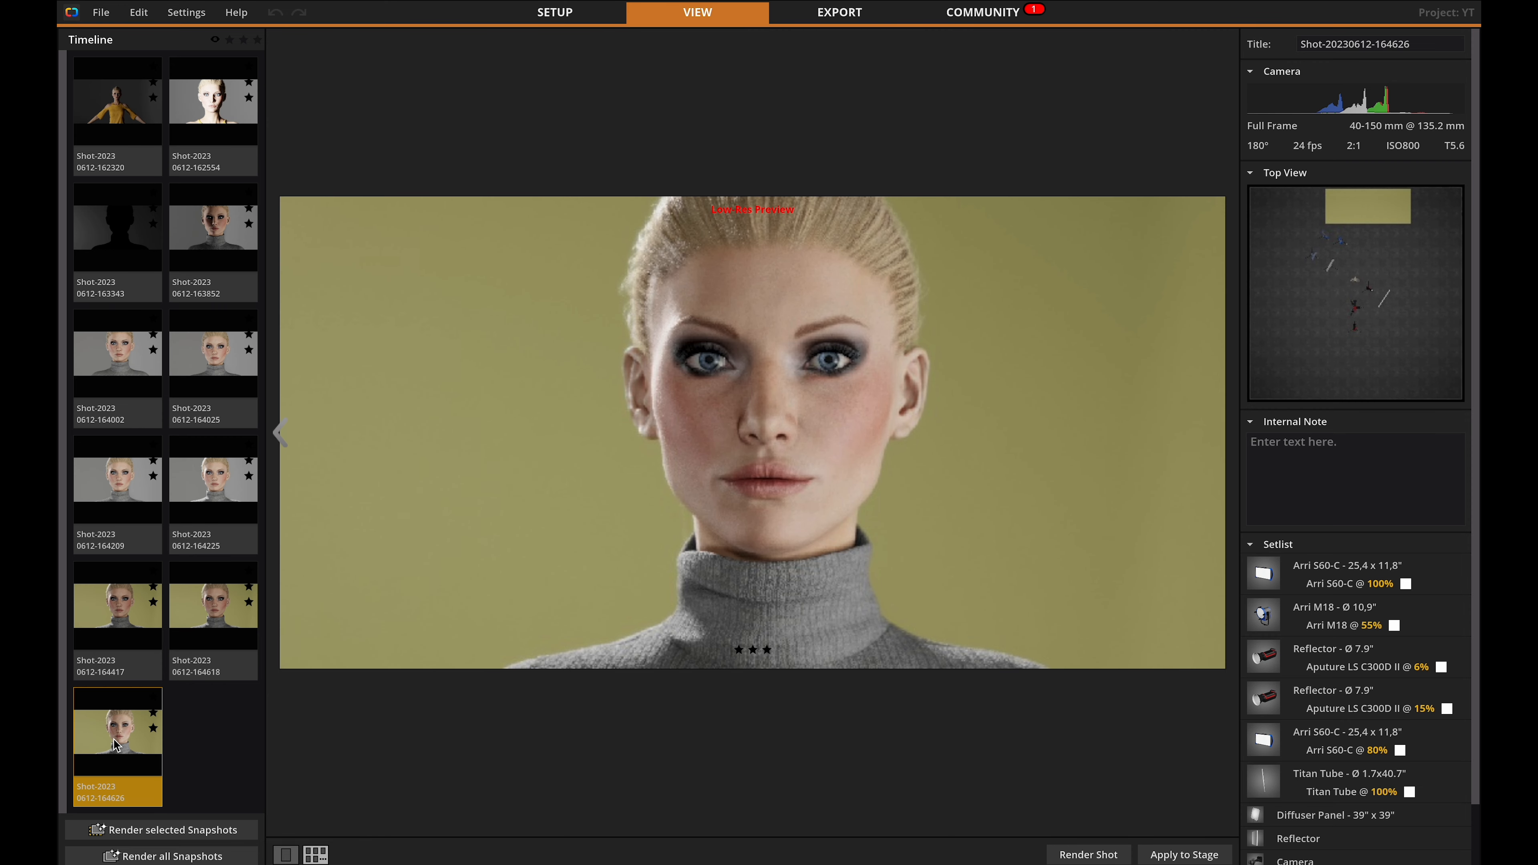
pyautogui.moveTo(845, 278)
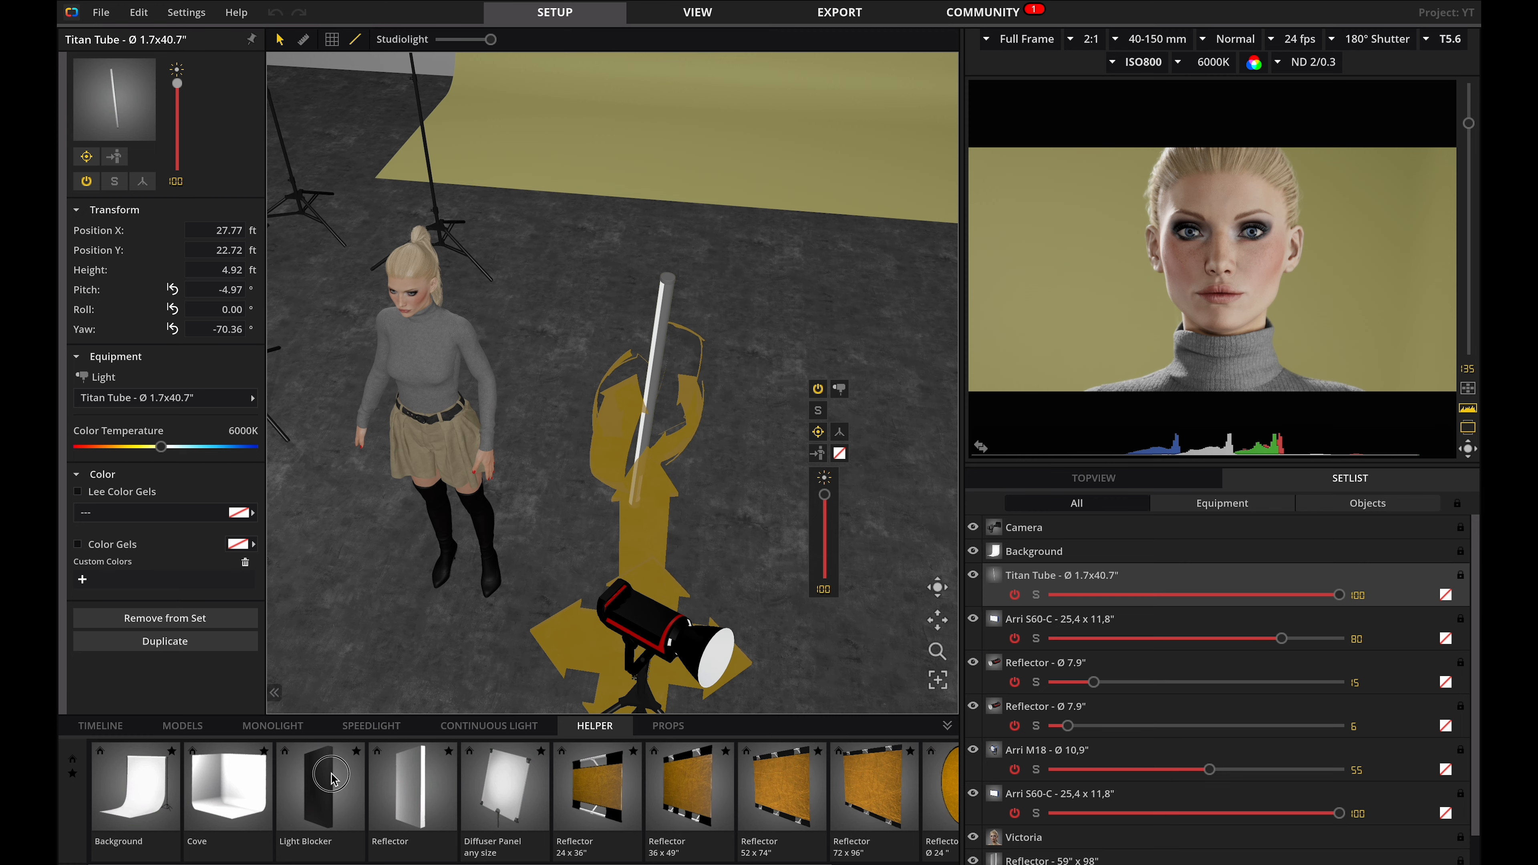
# Place a Light Blocker between the Titan Tube and the model, raising it to about 5.1 ft.
pyautogui.moveTo(321, 788); pyautogui.dragTo(669, 627)
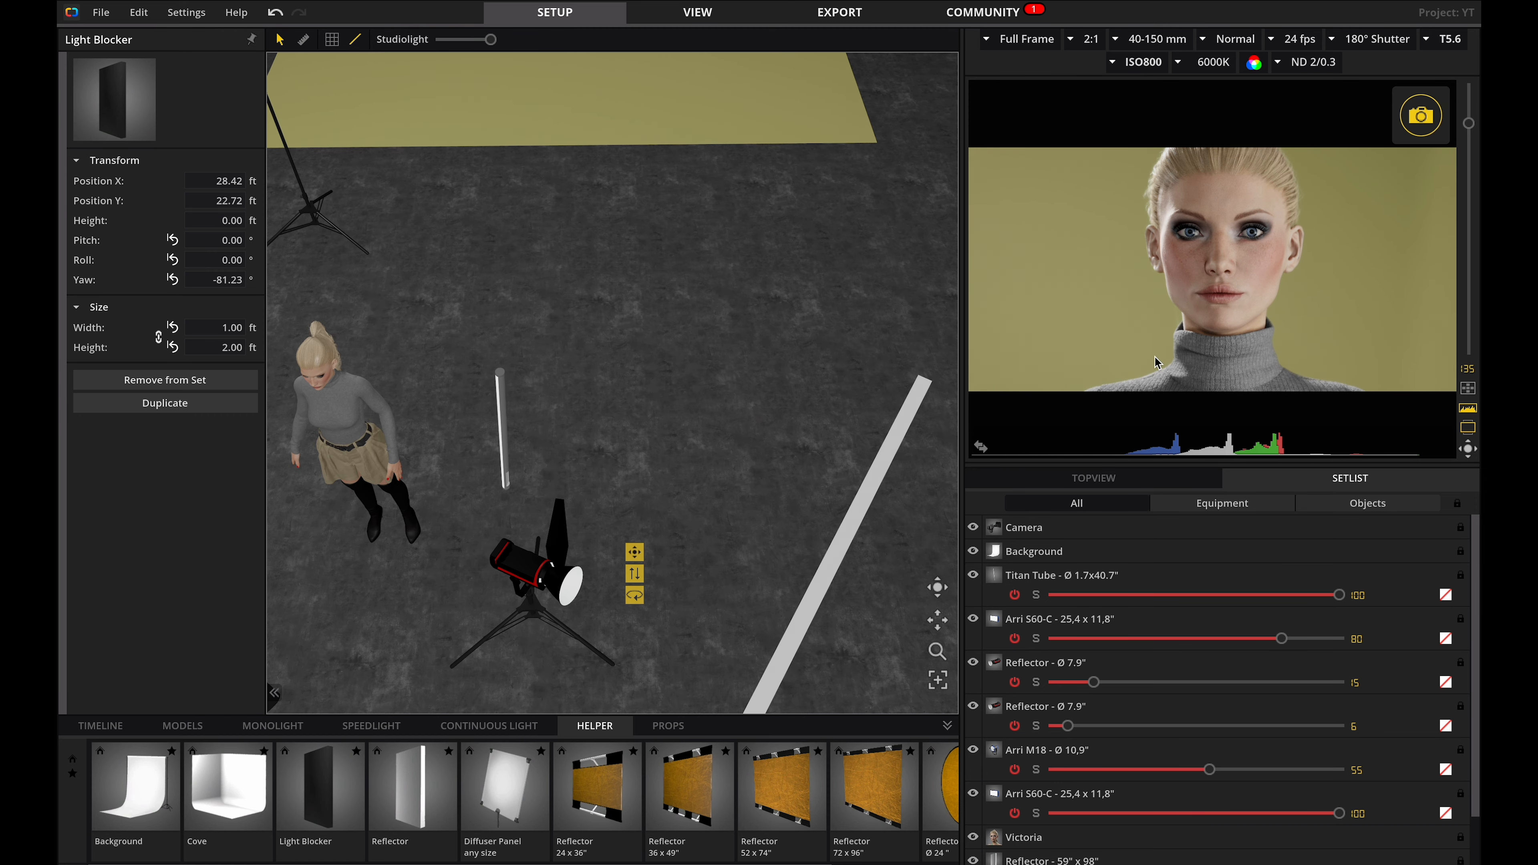
pyautogui.click(1093, 478)
pyautogui.moveTo(1332, 597); pyautogui.dragTo(1339, 591)
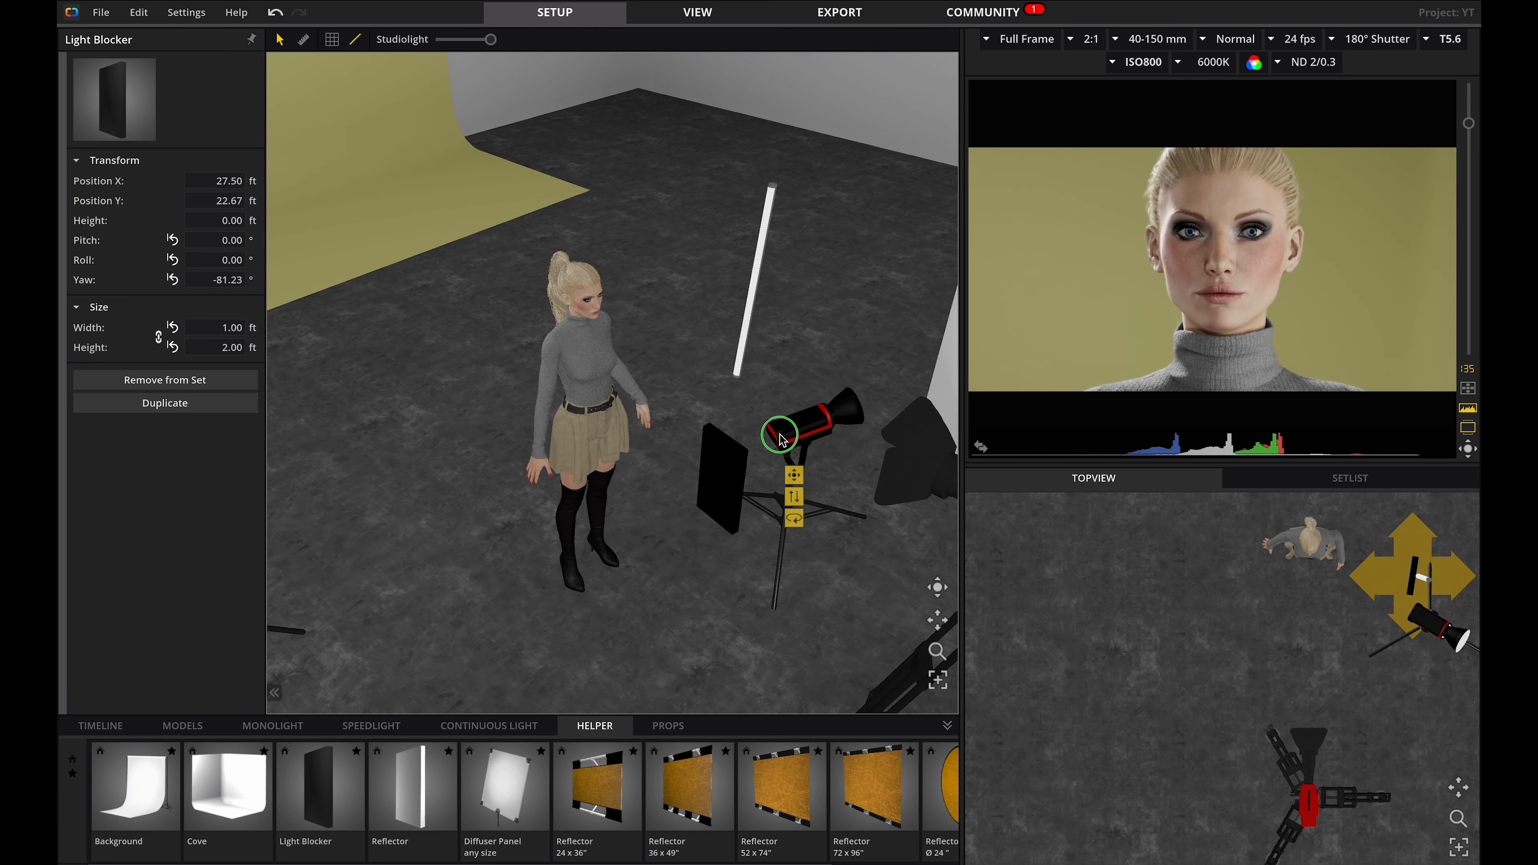
pyautogui.moveTo(780, 437); pyautogui.dragTo(785, 440)
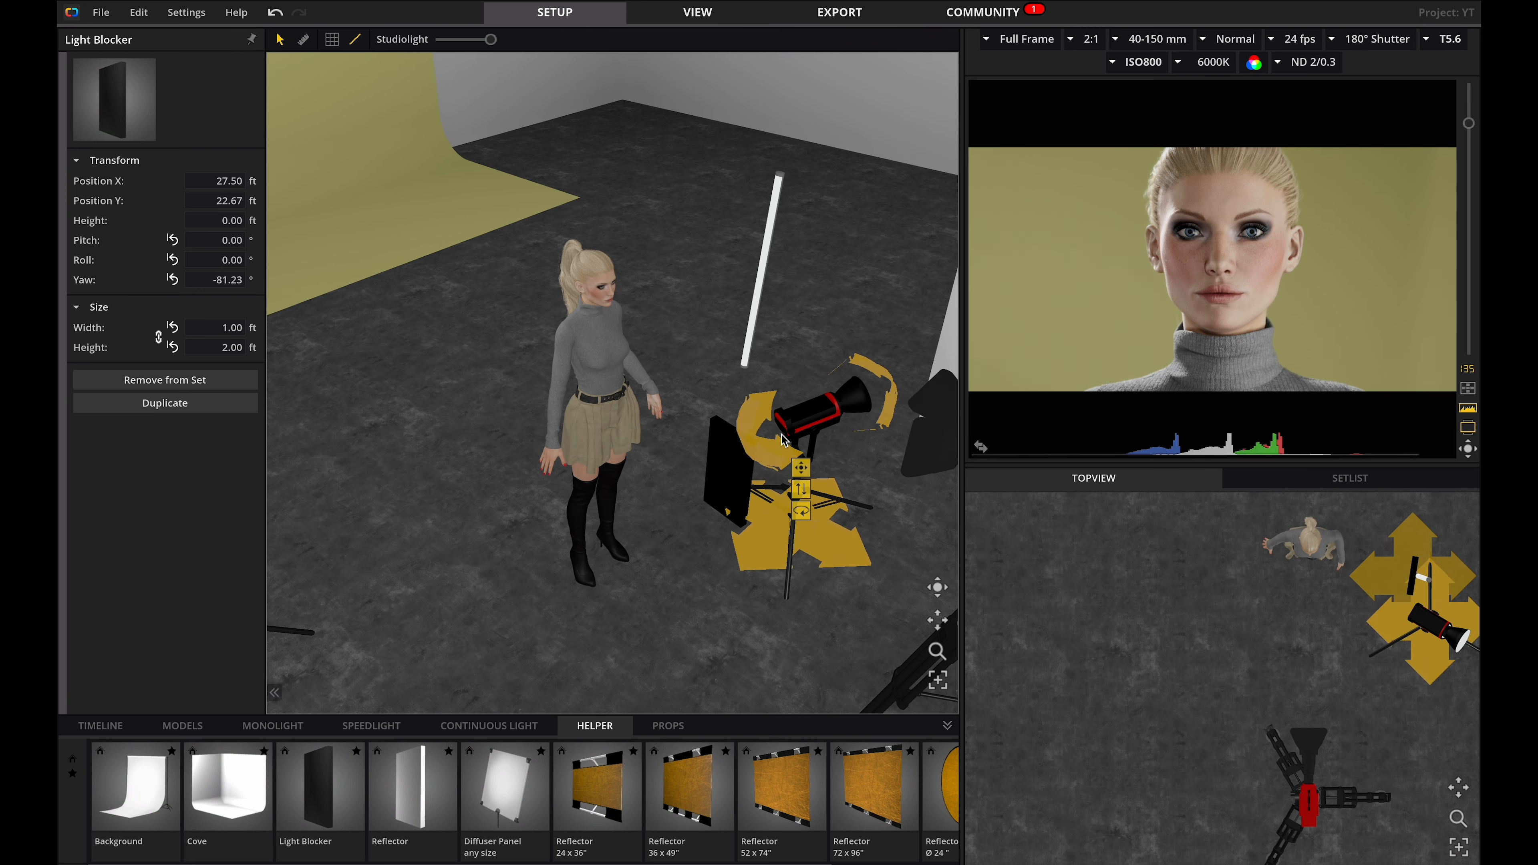
pyautogui.moveTo(801, 488); pyautogui.dragTo(825, 346)
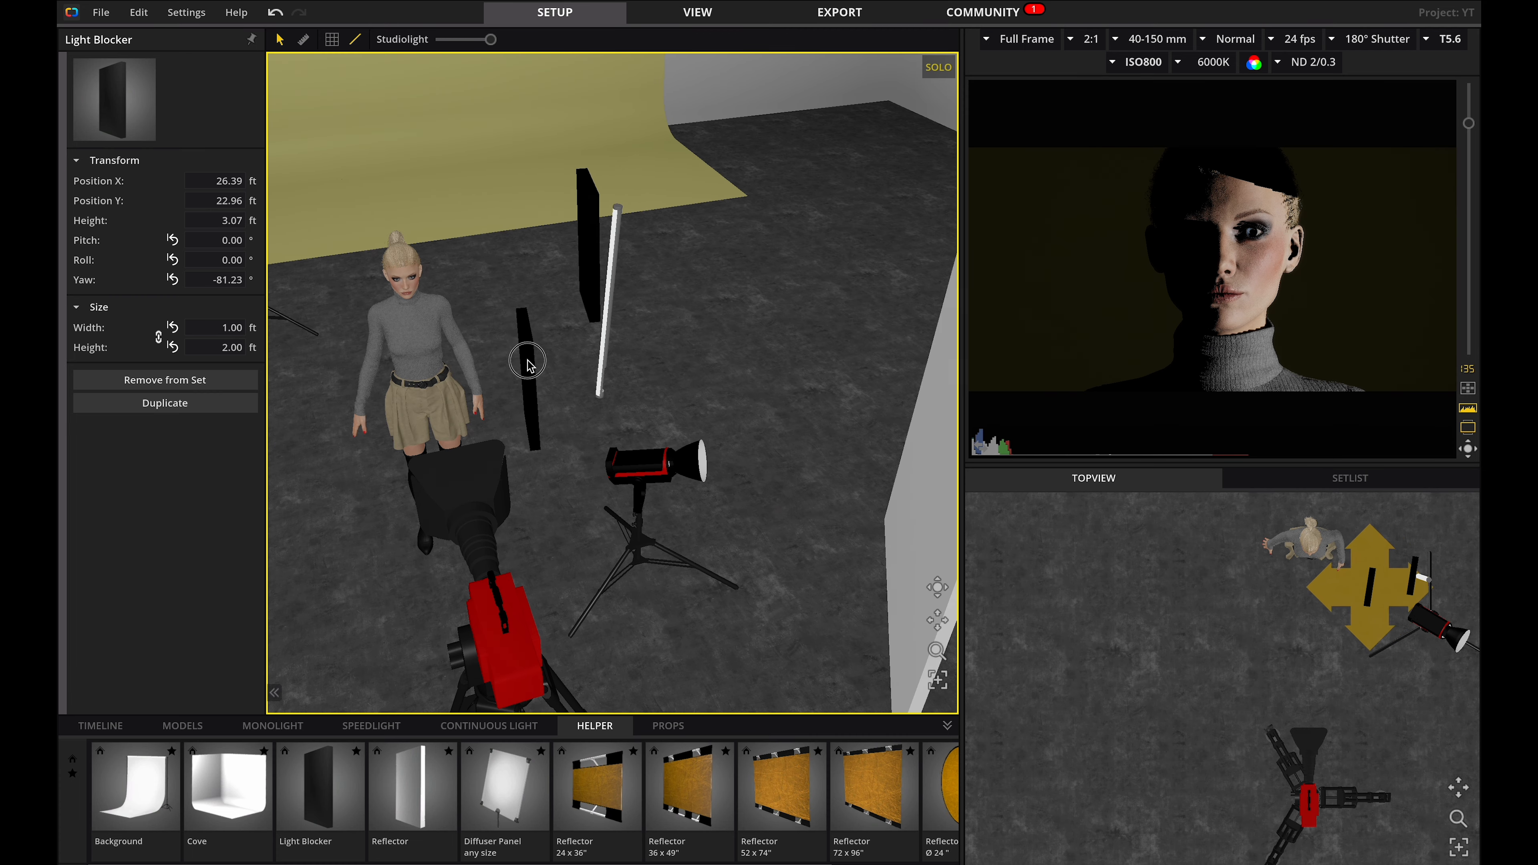
pyautogui.moveTo(527, 360); pyautogui.dragTo(517, 360)
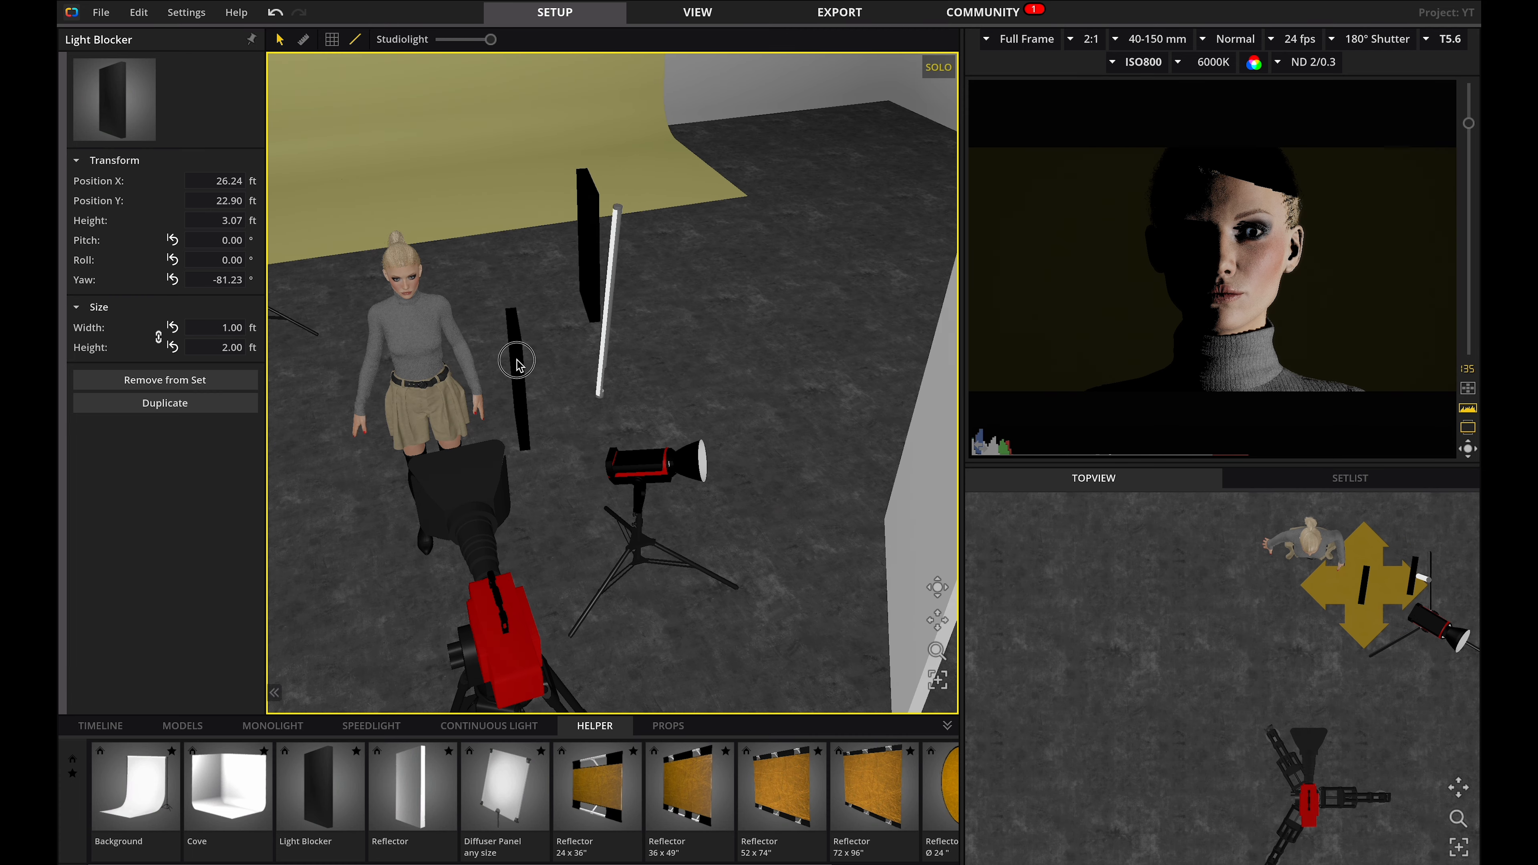
pyautogui.moveTo(592, 240); pyautogui.dragTo(575, 239)
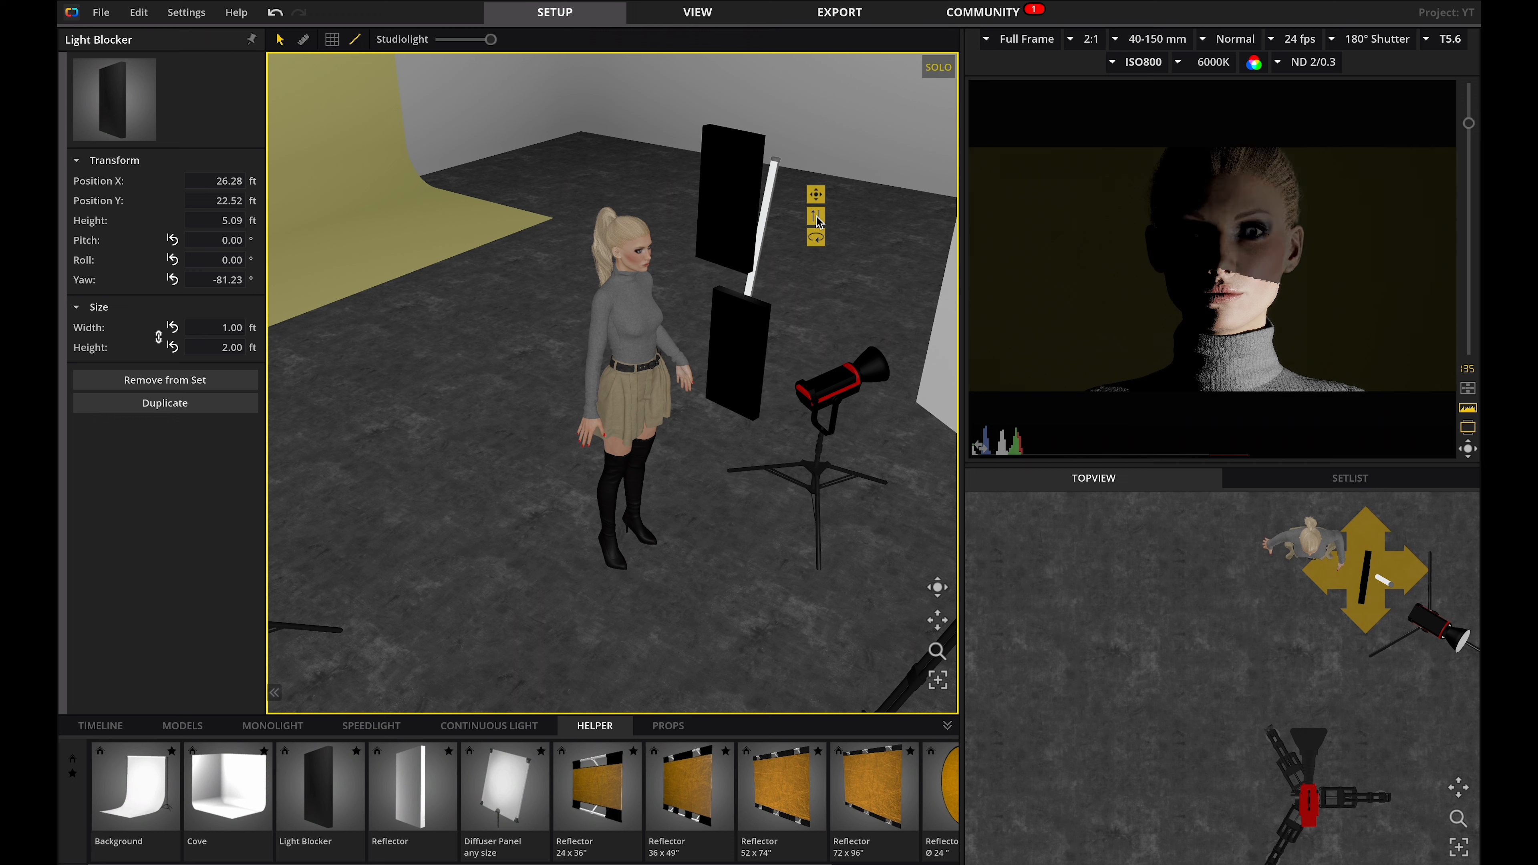
pyautogui.moveTo(108, 219); pyautogui.dragTo(121, 217)
pyautogui.click(574, 328)
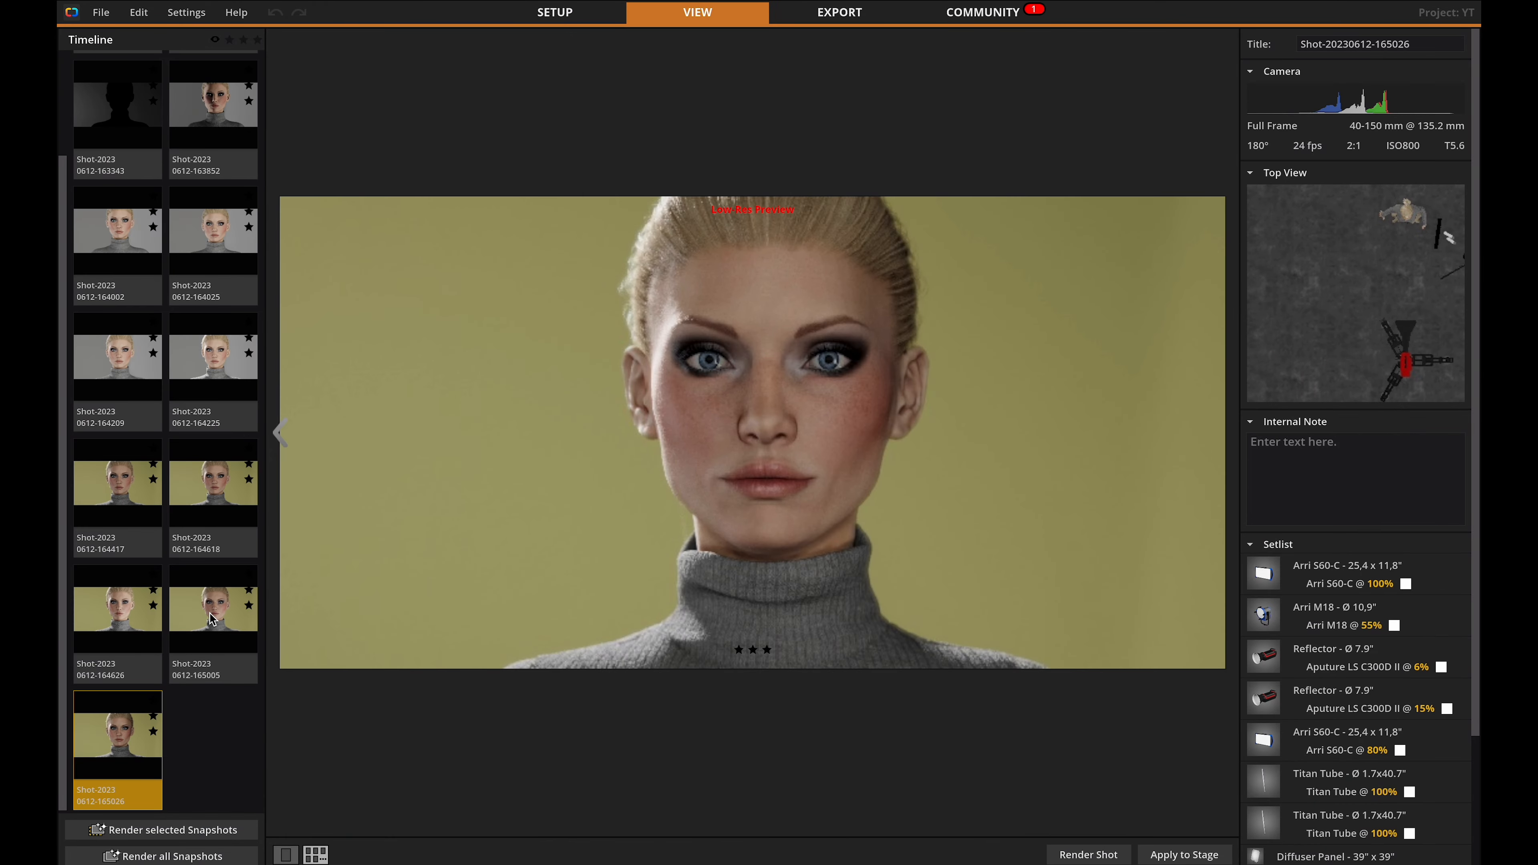
# Select the Aputure reflector light and move it to a new spot beside the camera.
pyautogui.click(212, 619)
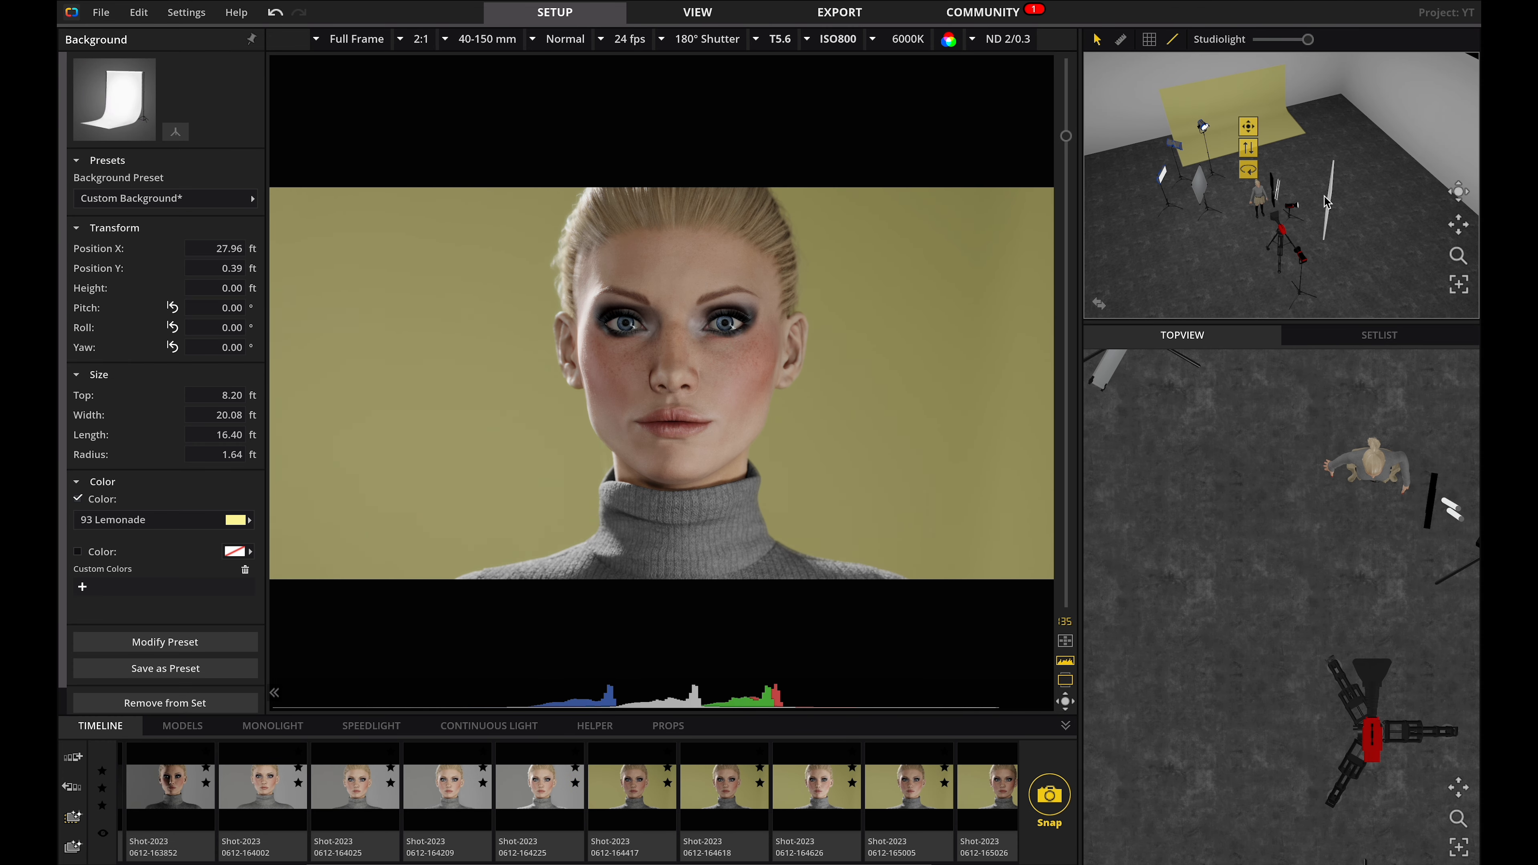
pyautogui.click(1304, 303)
pyautogui.press('Tab')
pyautogui.moveTo(719, 675); pyautogui.dragTo(555, 646)
pyautogui.rightClick(556, 646)
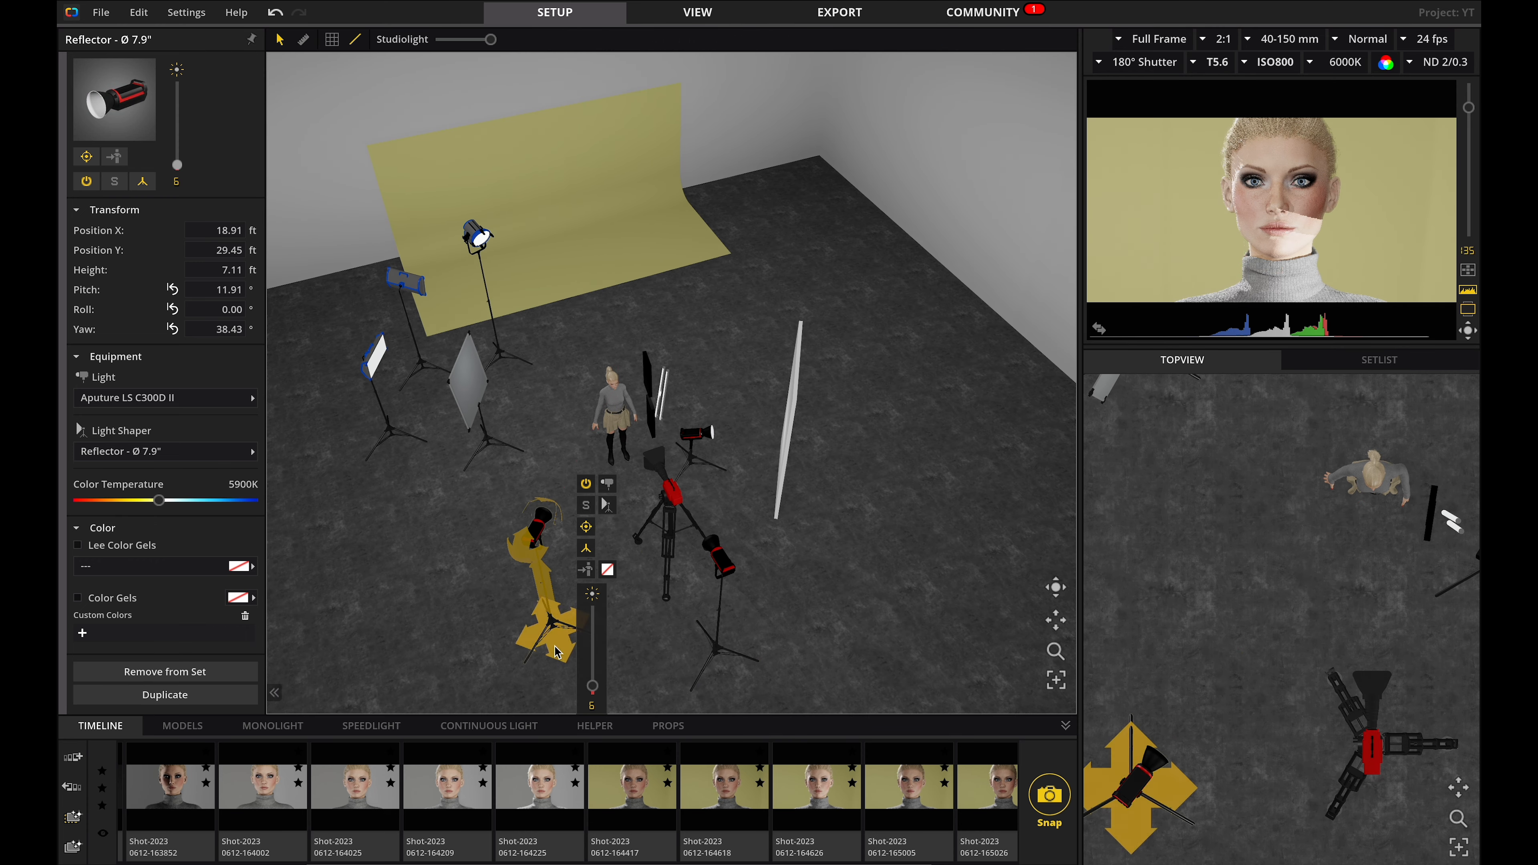
# Solo the light and swap its light shaper for the Fresnel 2X.
pyautogui.click(586, 506)
pyautogui.moveTo(607, 506)
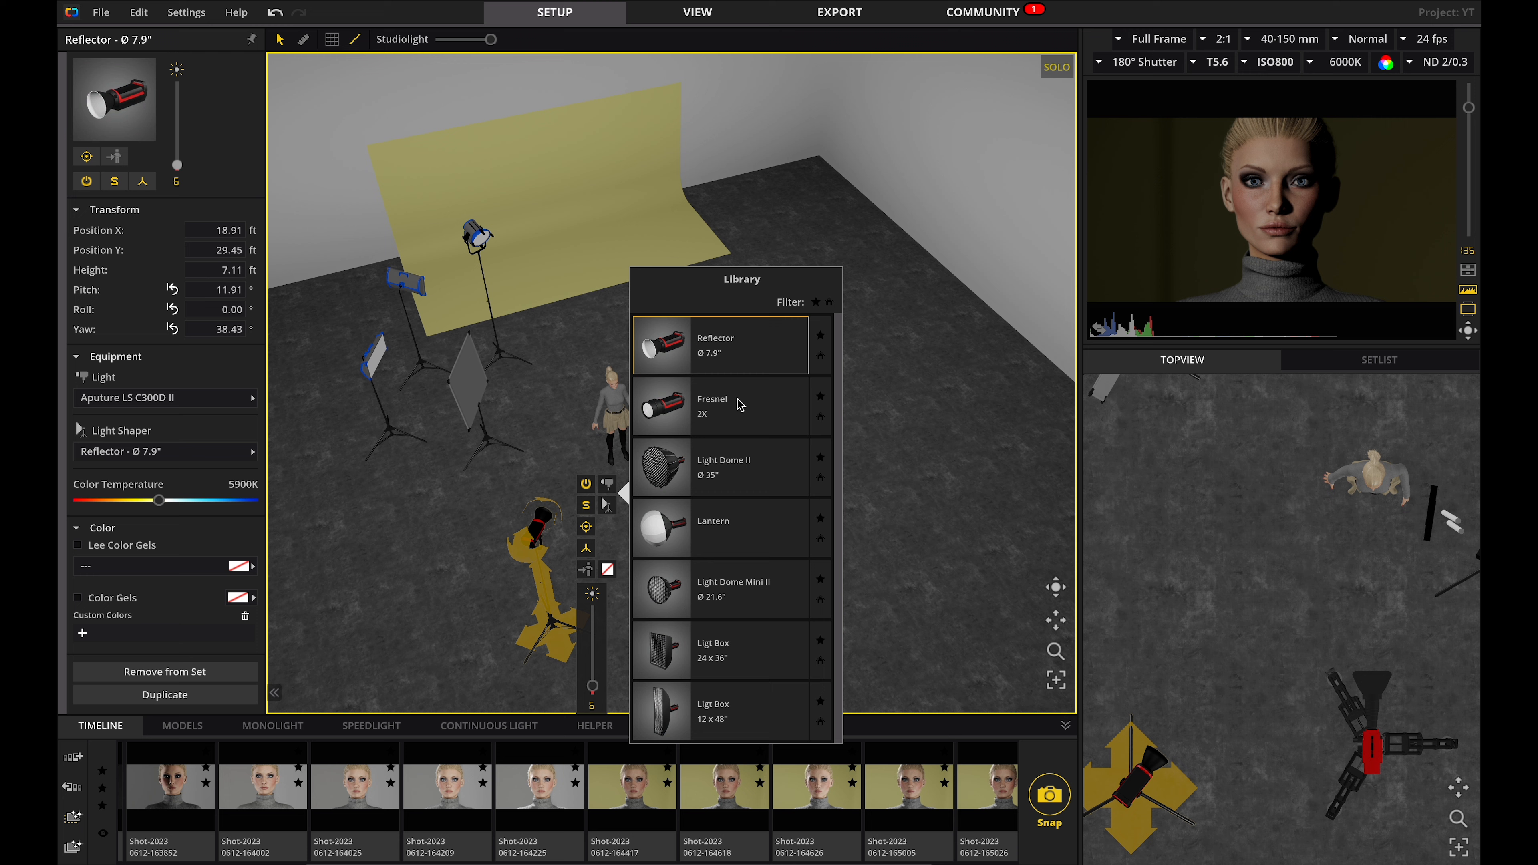
pyautogui.click(737, 400)
pyautogui.click(594, 443)
# Set the camera's aperture to T16.
pyautogui.rightClick(666, 492)
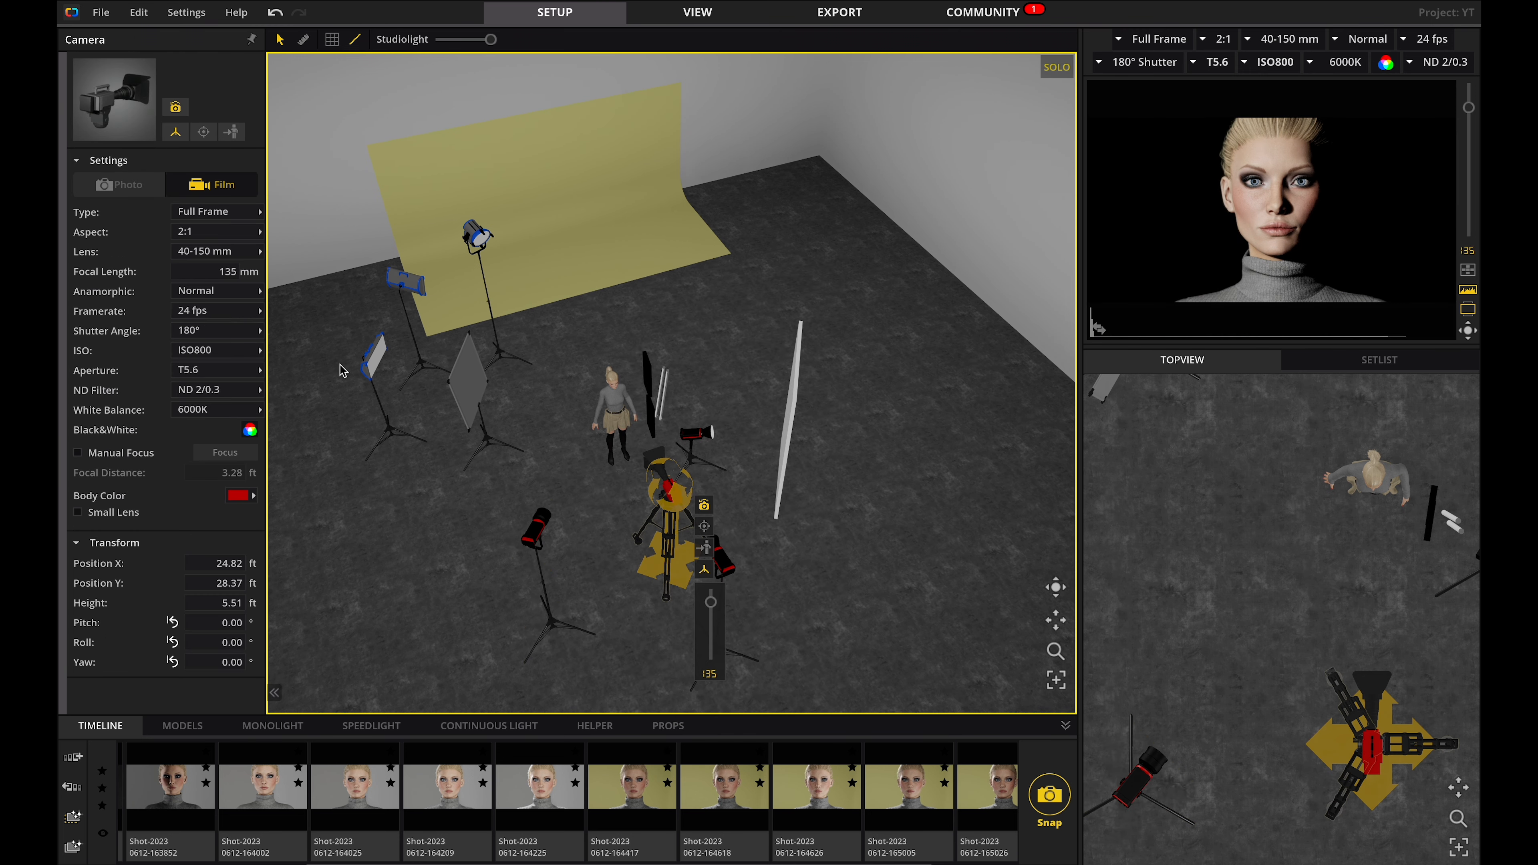
pyautogui.click(243, 370)
pyautogui.click(303, 788)
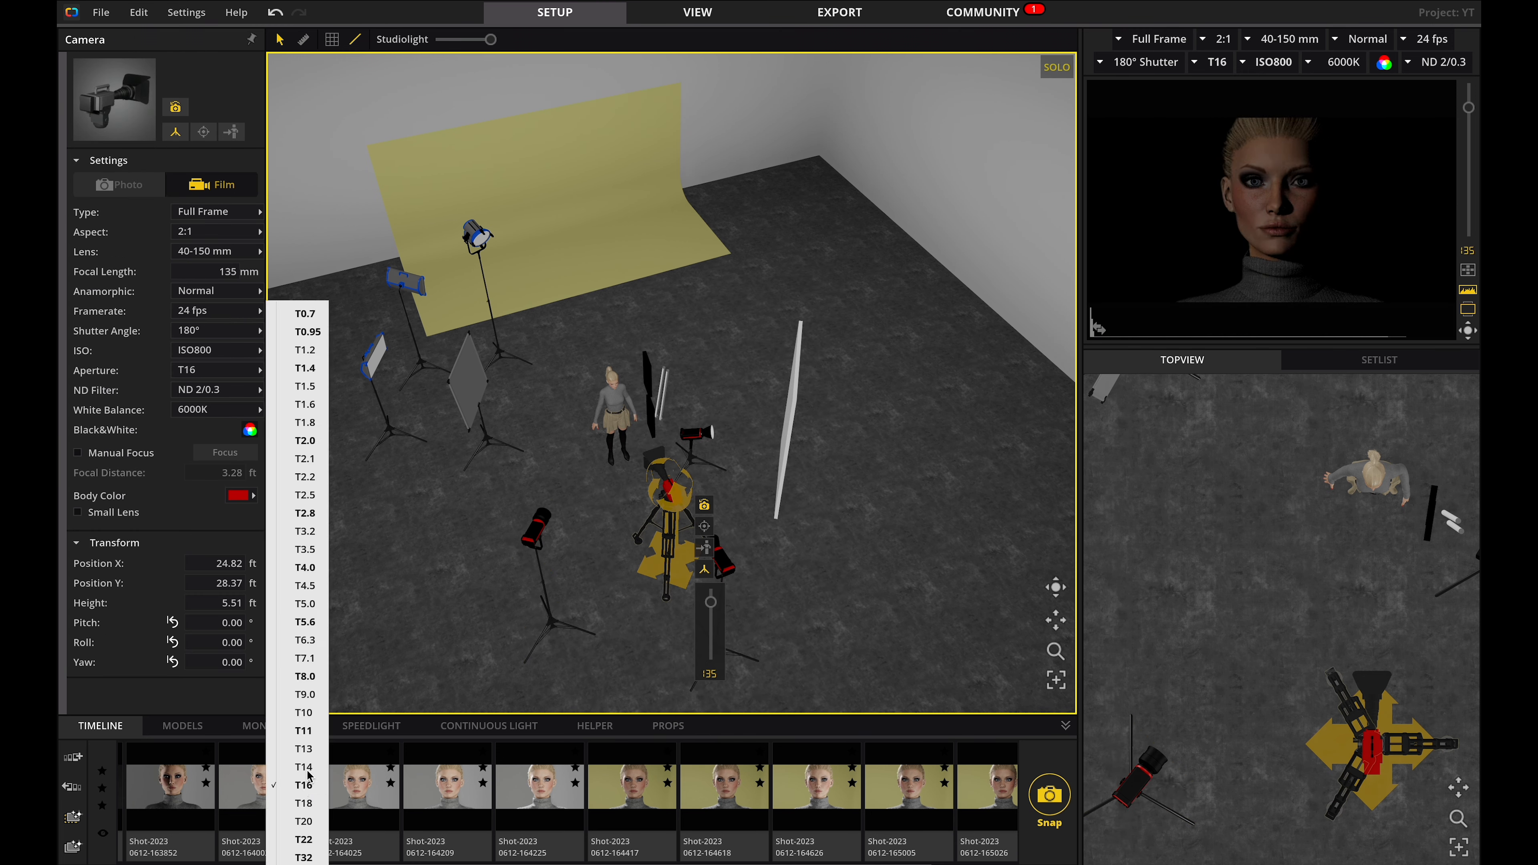
# Raise the Fresnel light's intensity to full.
pyautogui.rightClick(533, 519)
pyautogui.moveTo(593, 686); pyautogui.dragTo(593, 602)
pyautogui.click(883, 307)
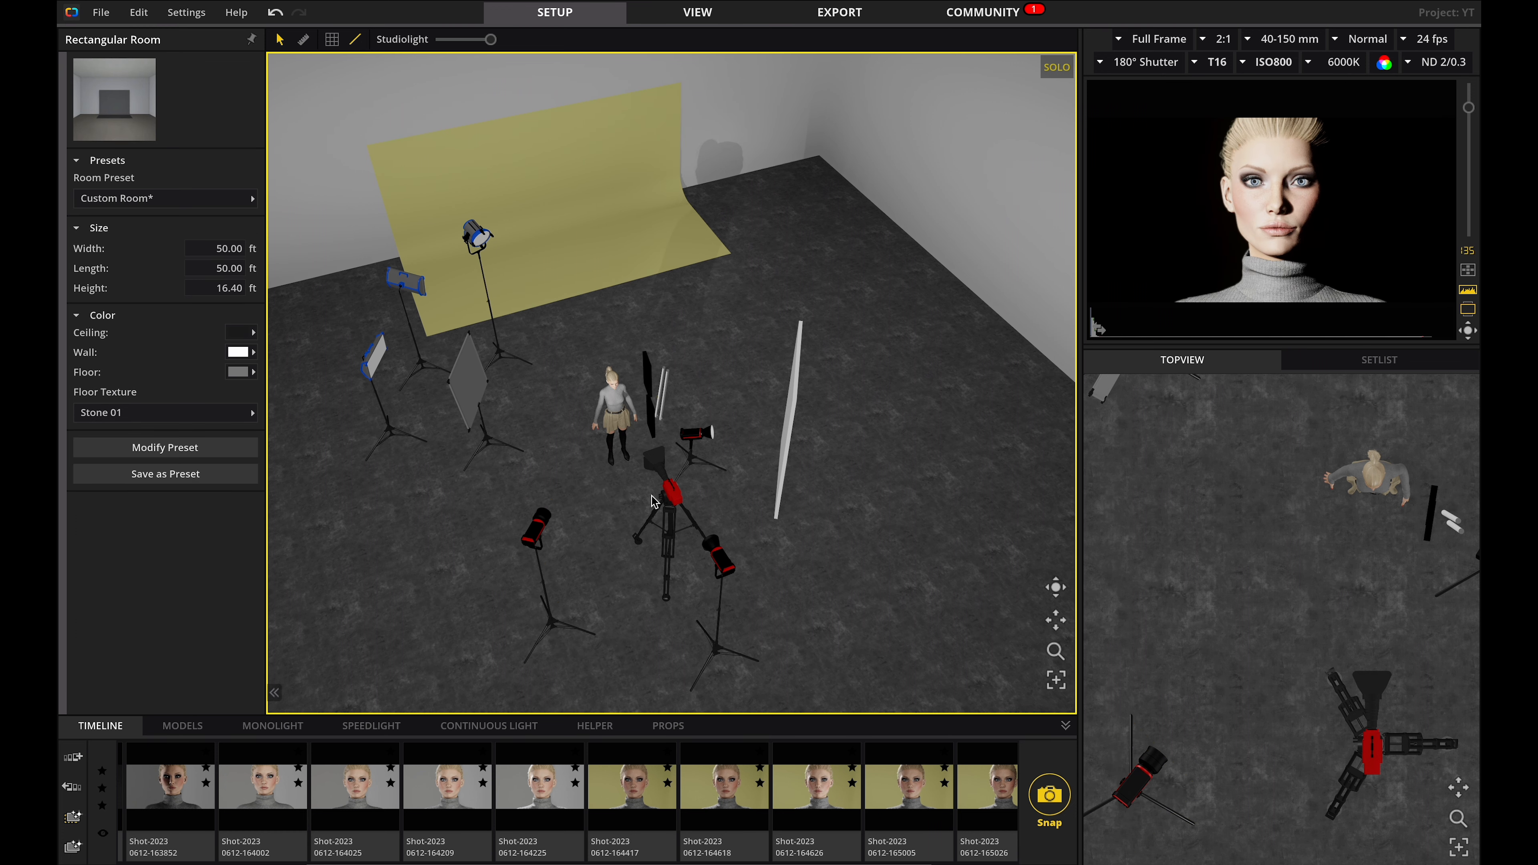
# Review the soloed Fresnel light in the set and in the camera view.
pyautogui.click(677, 497)
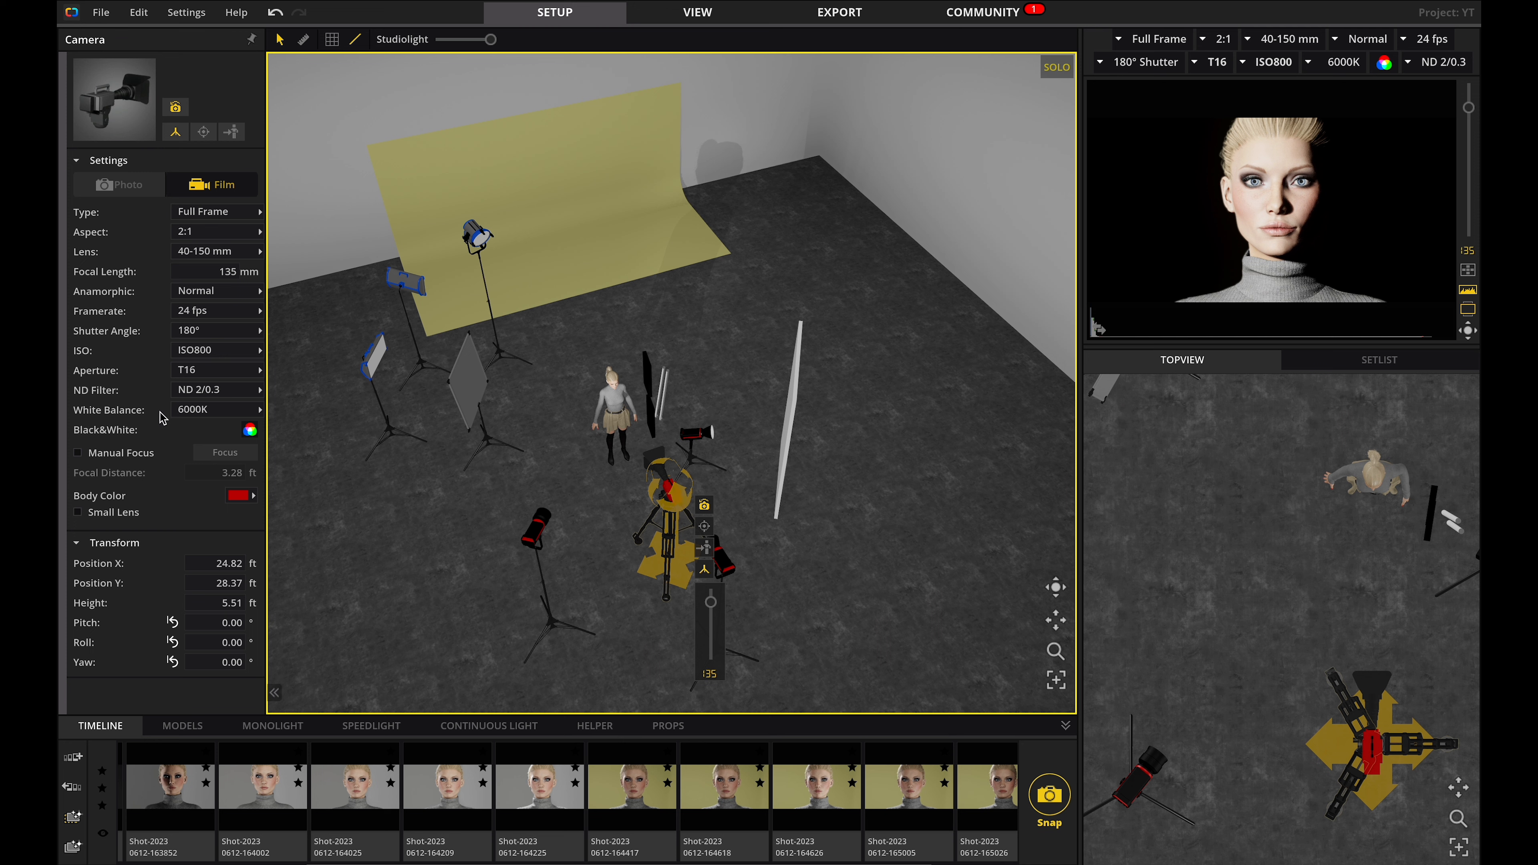
pyautogui.click(533, 537)
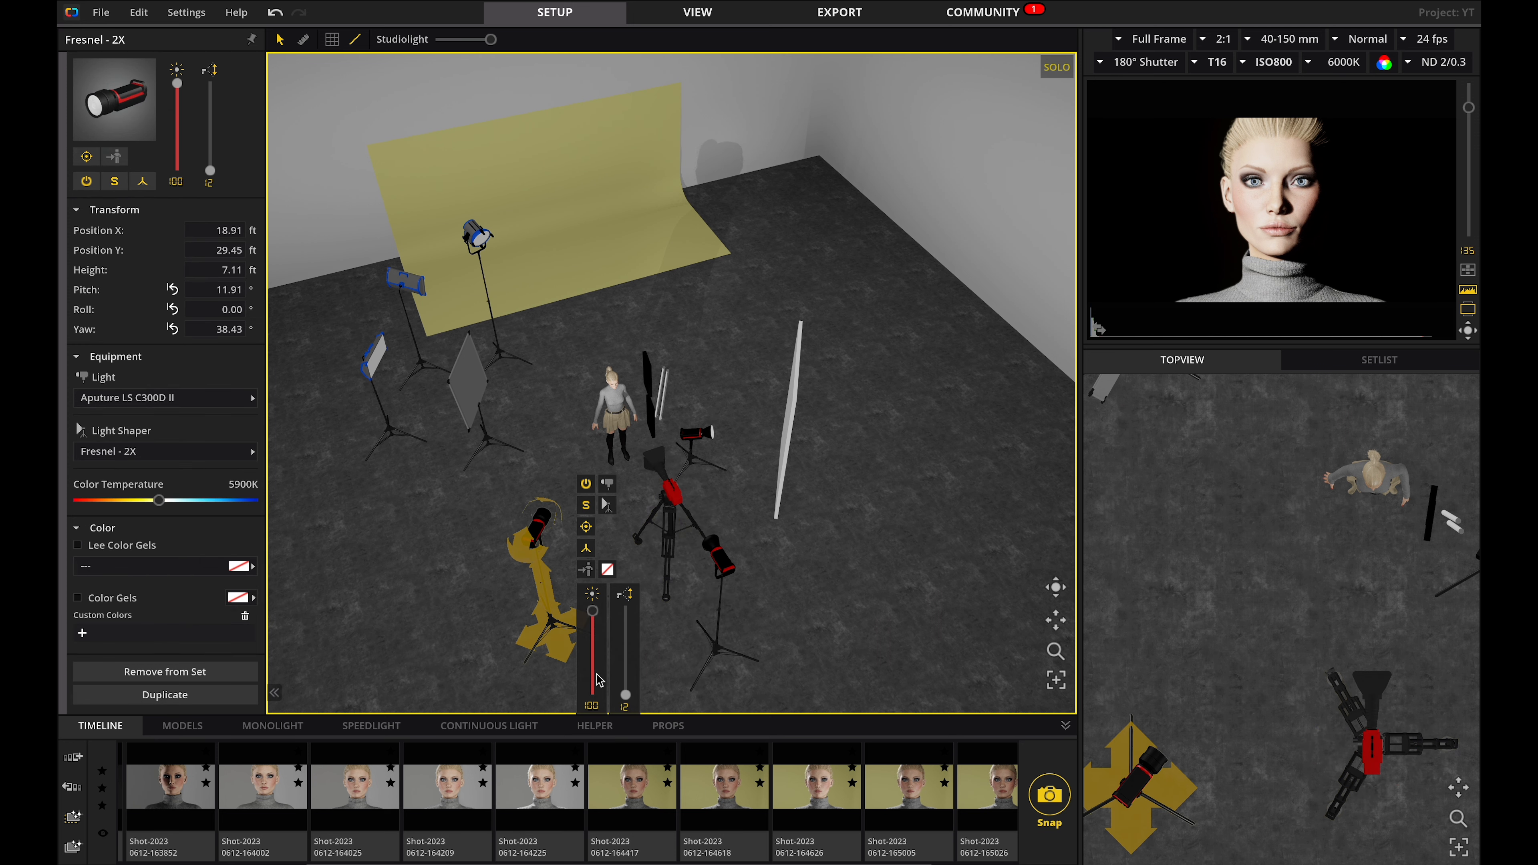
pyautogui.moveTo(1306, 177)
pyautogui.click(883, 504)
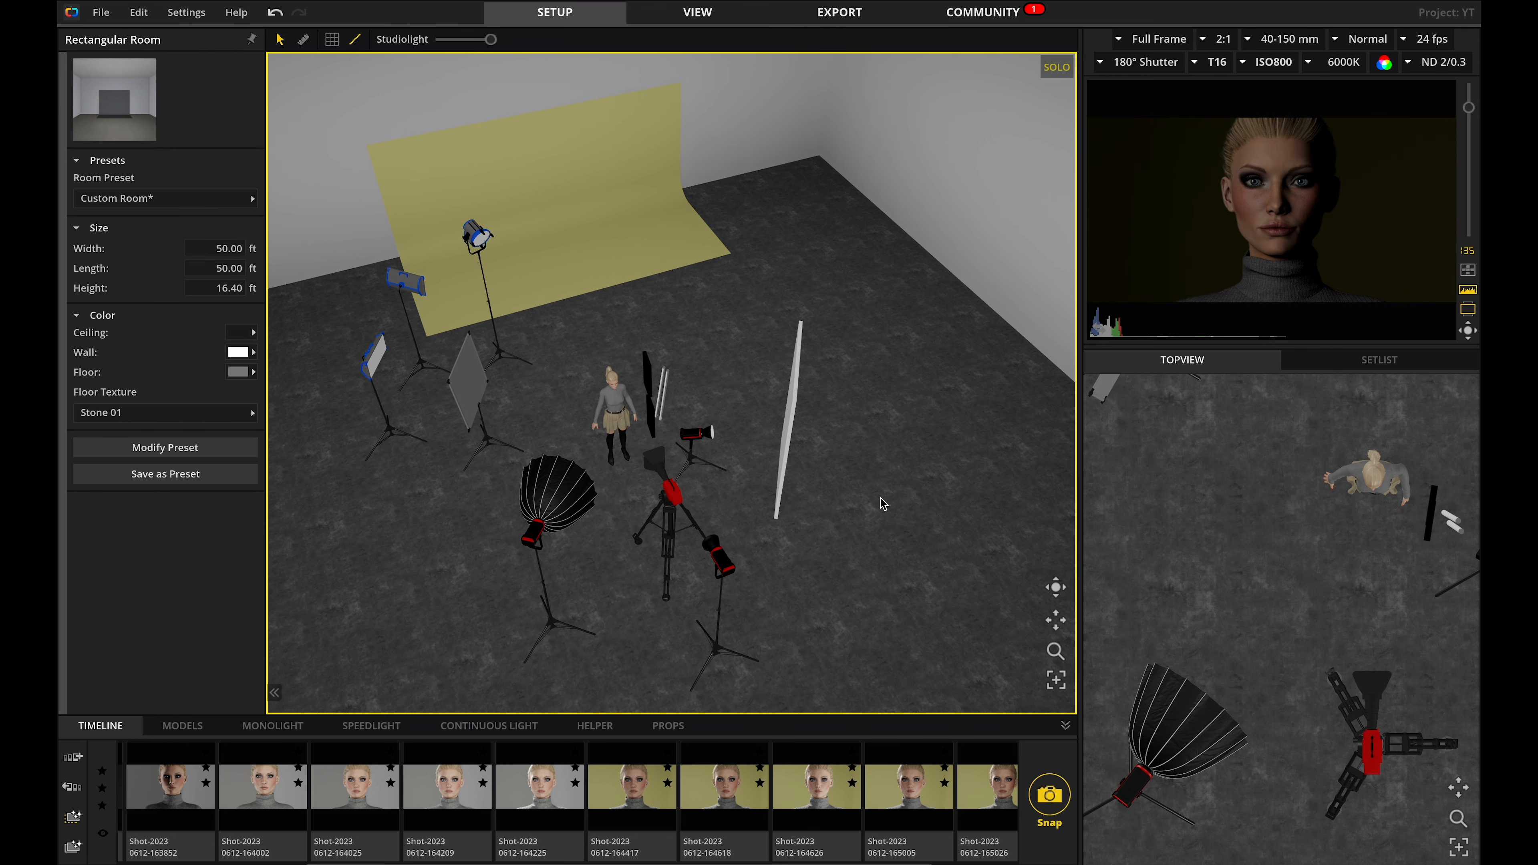
pyautogui.press('Tab')
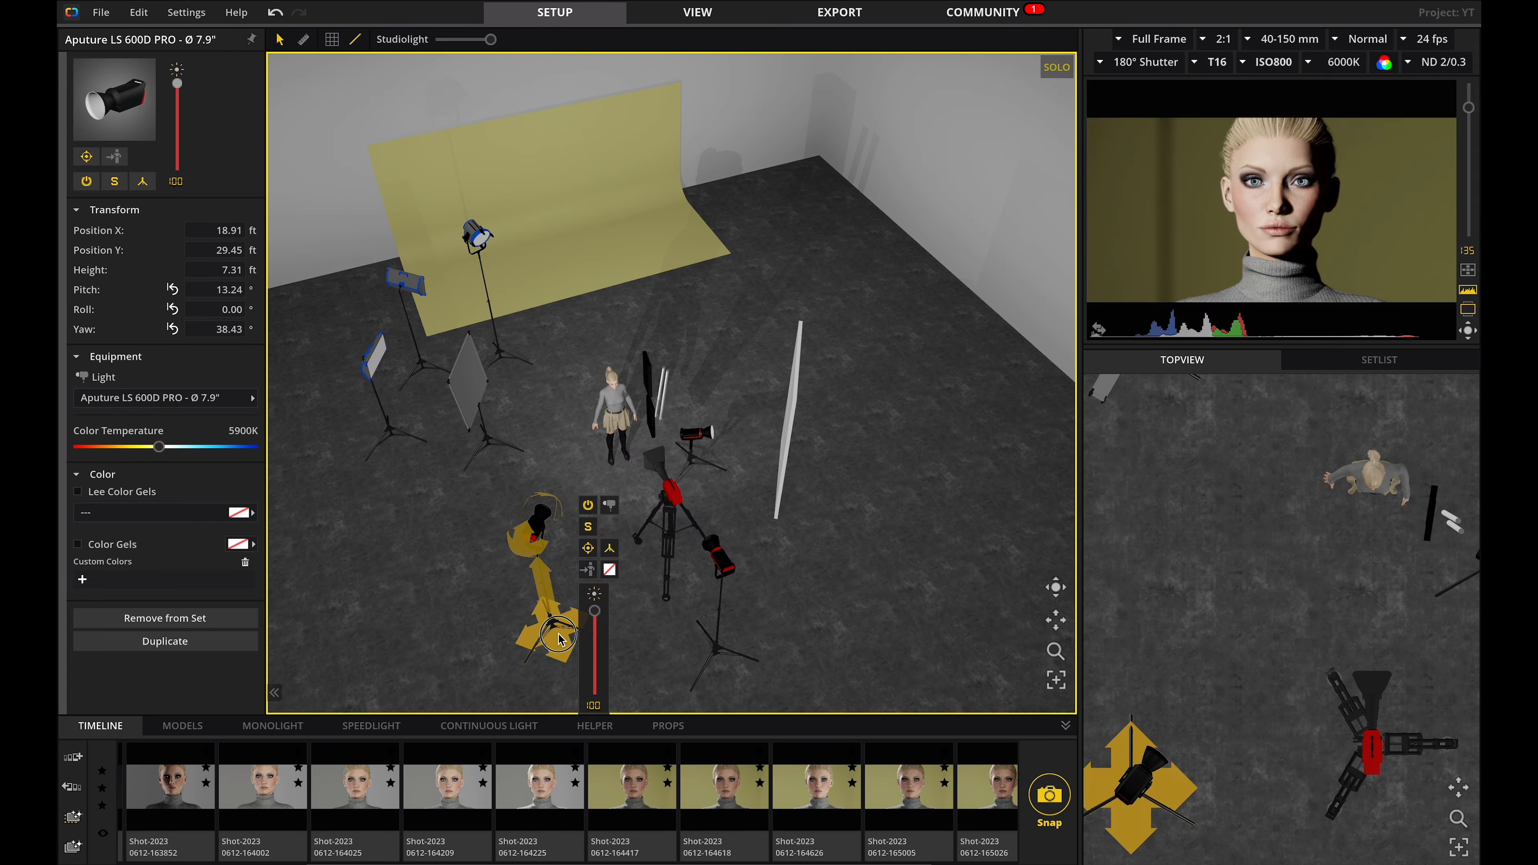
pyautogui.moveTo(556, 637); pyautogui.dragTo(529, 576)
# Open the View workspace and preview the rendered shot image file in Finder.
pyautogui.click(698, 12)
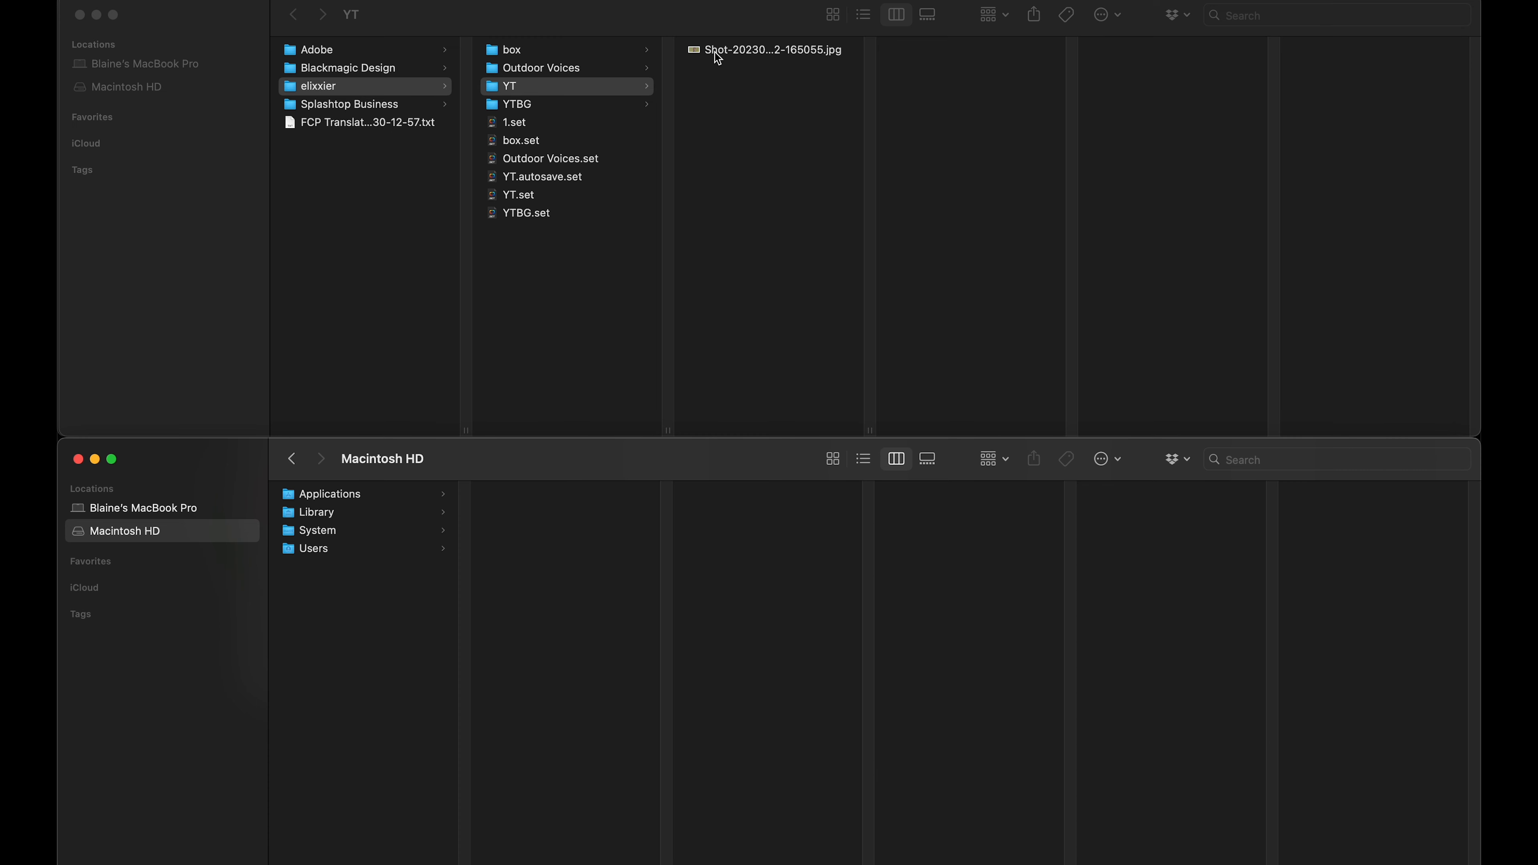
pyautogui.click(752, 51)
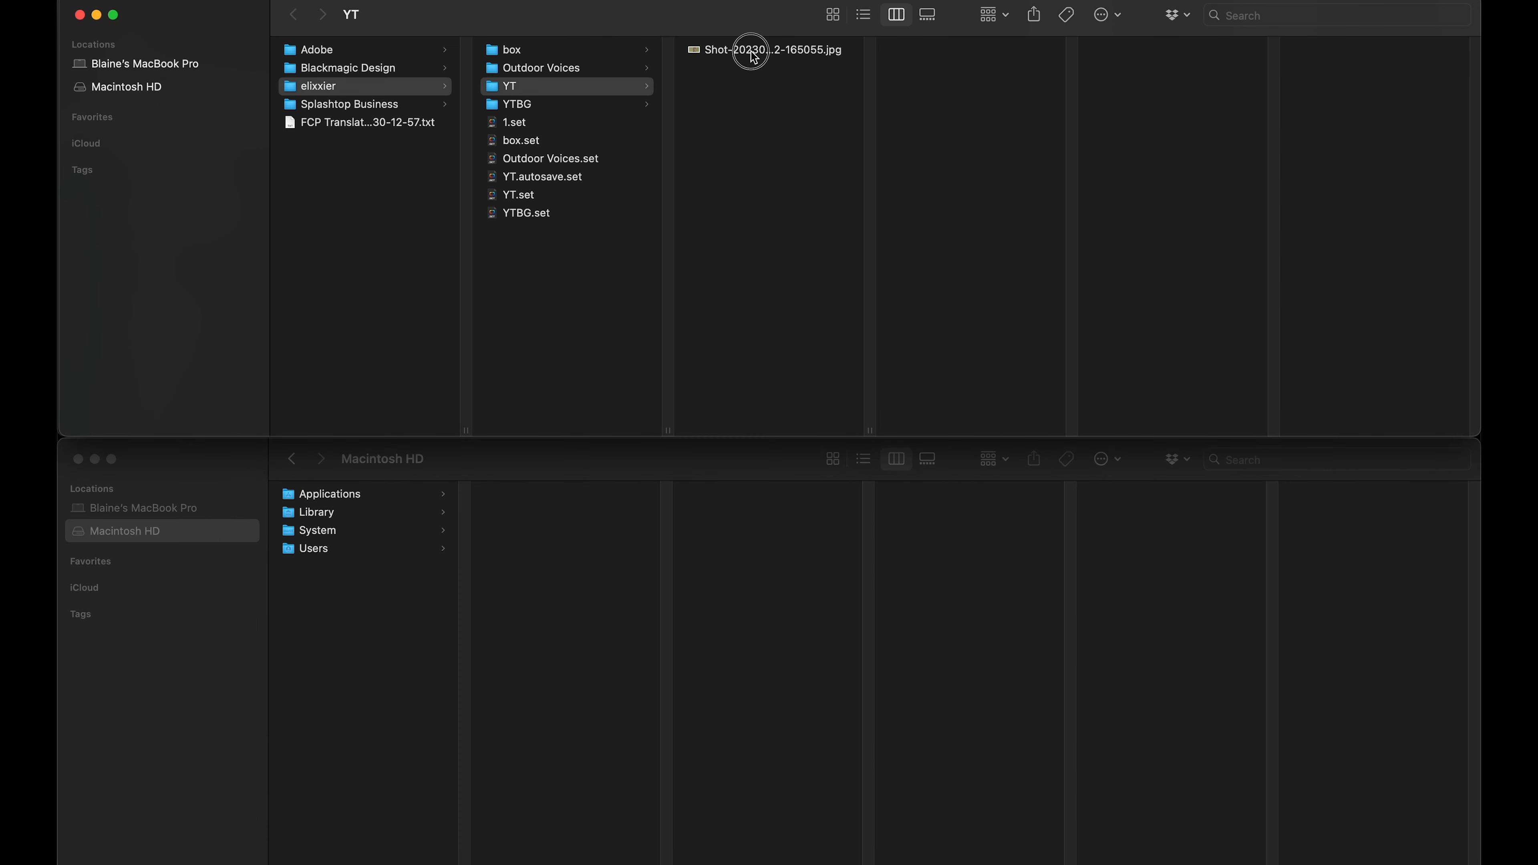
pyautogui.press('space')
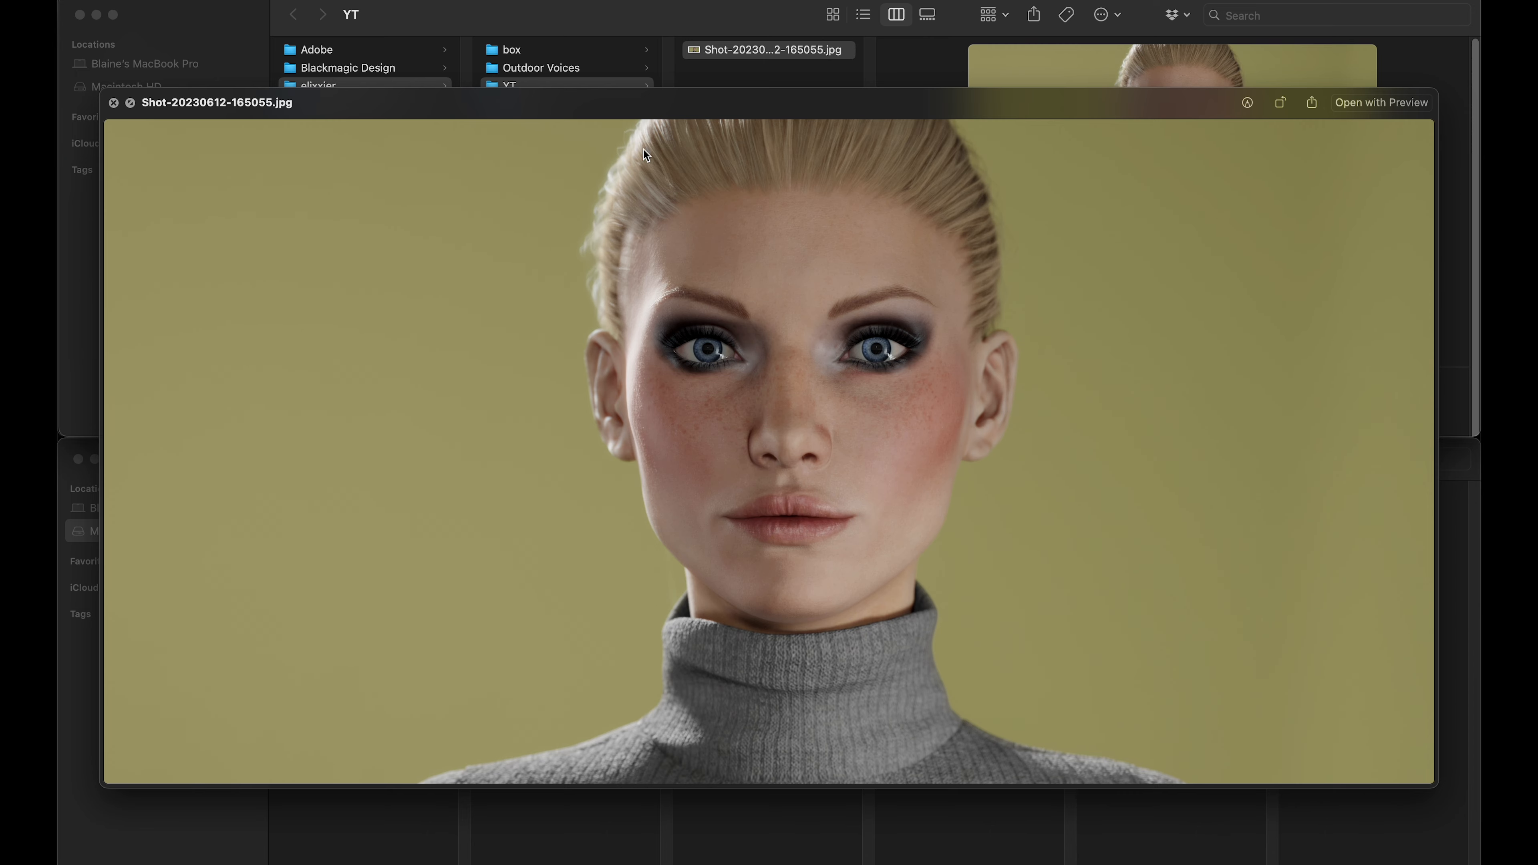
pyautogui.press('space')
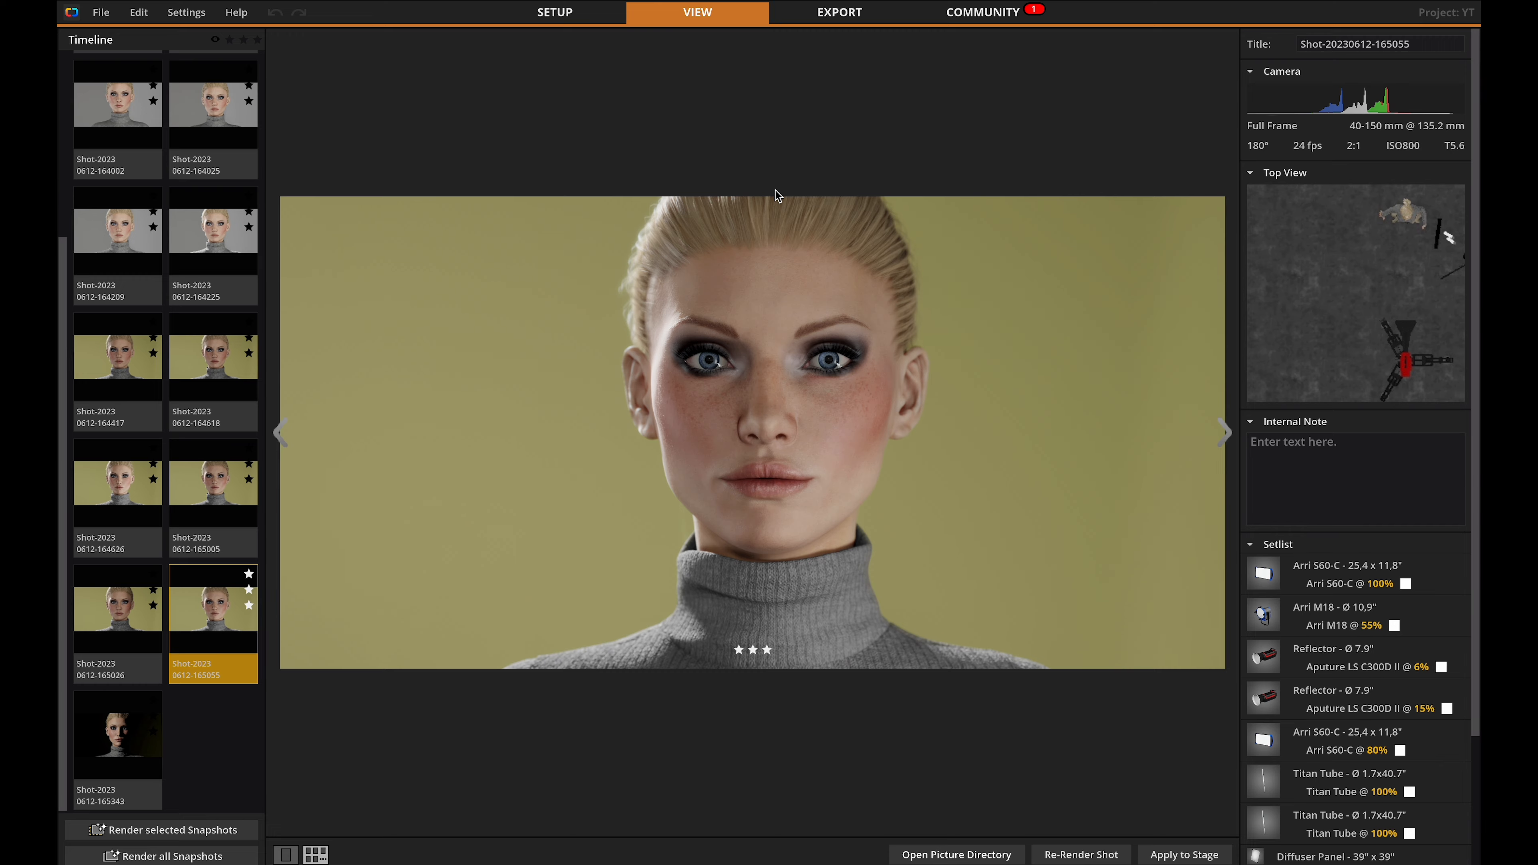
# Open the Export workspace, orbit the studio view and draw a measurement line in the top-view plan.
pyautogui.click(841, 13)
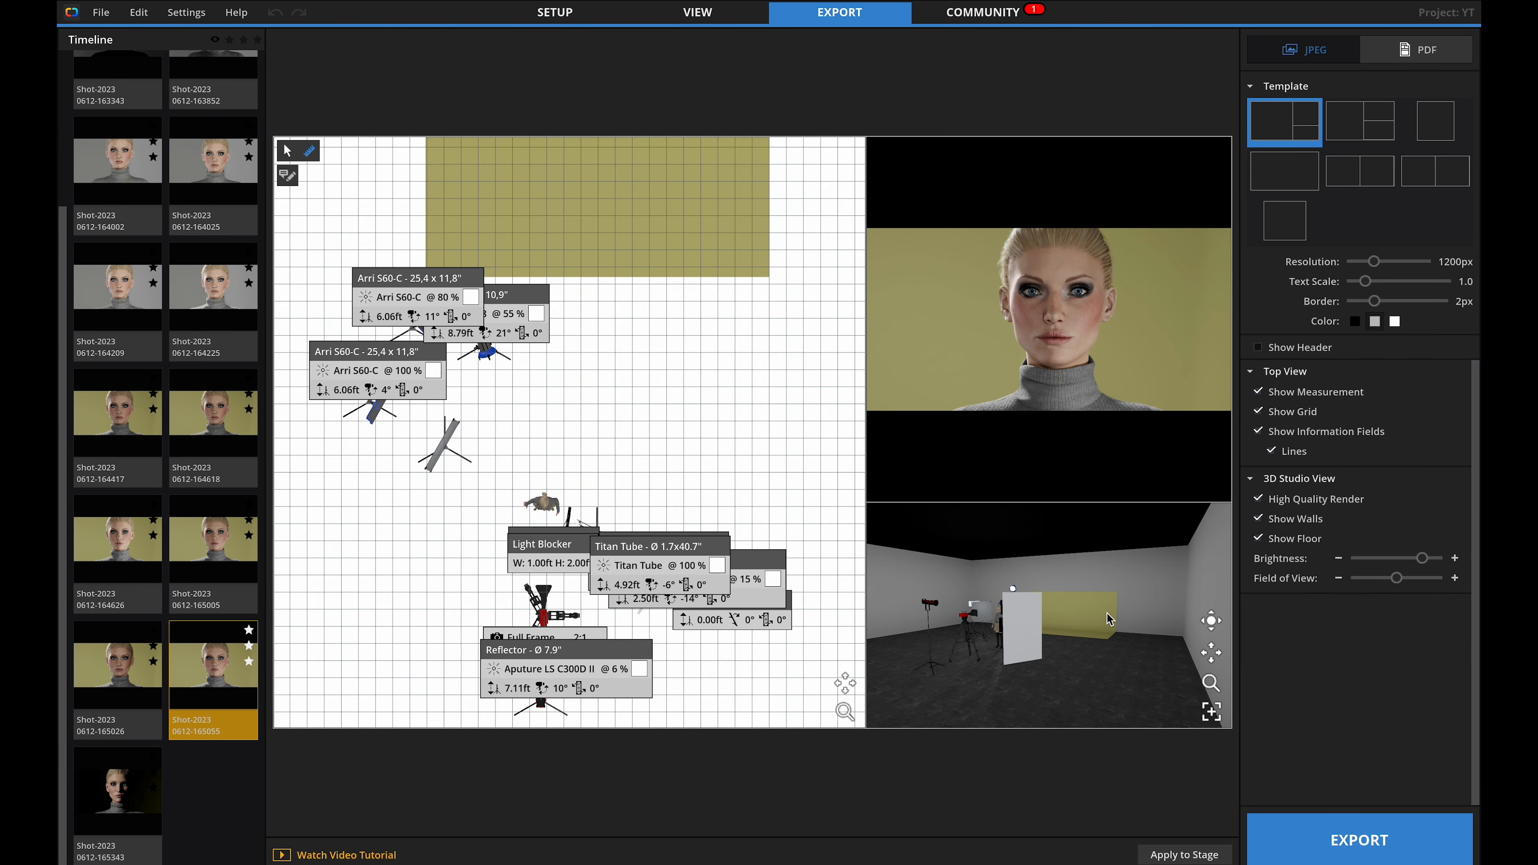
pyautogui.moveTo(1044, 535); pyautogui.dragTo(1119, 536)
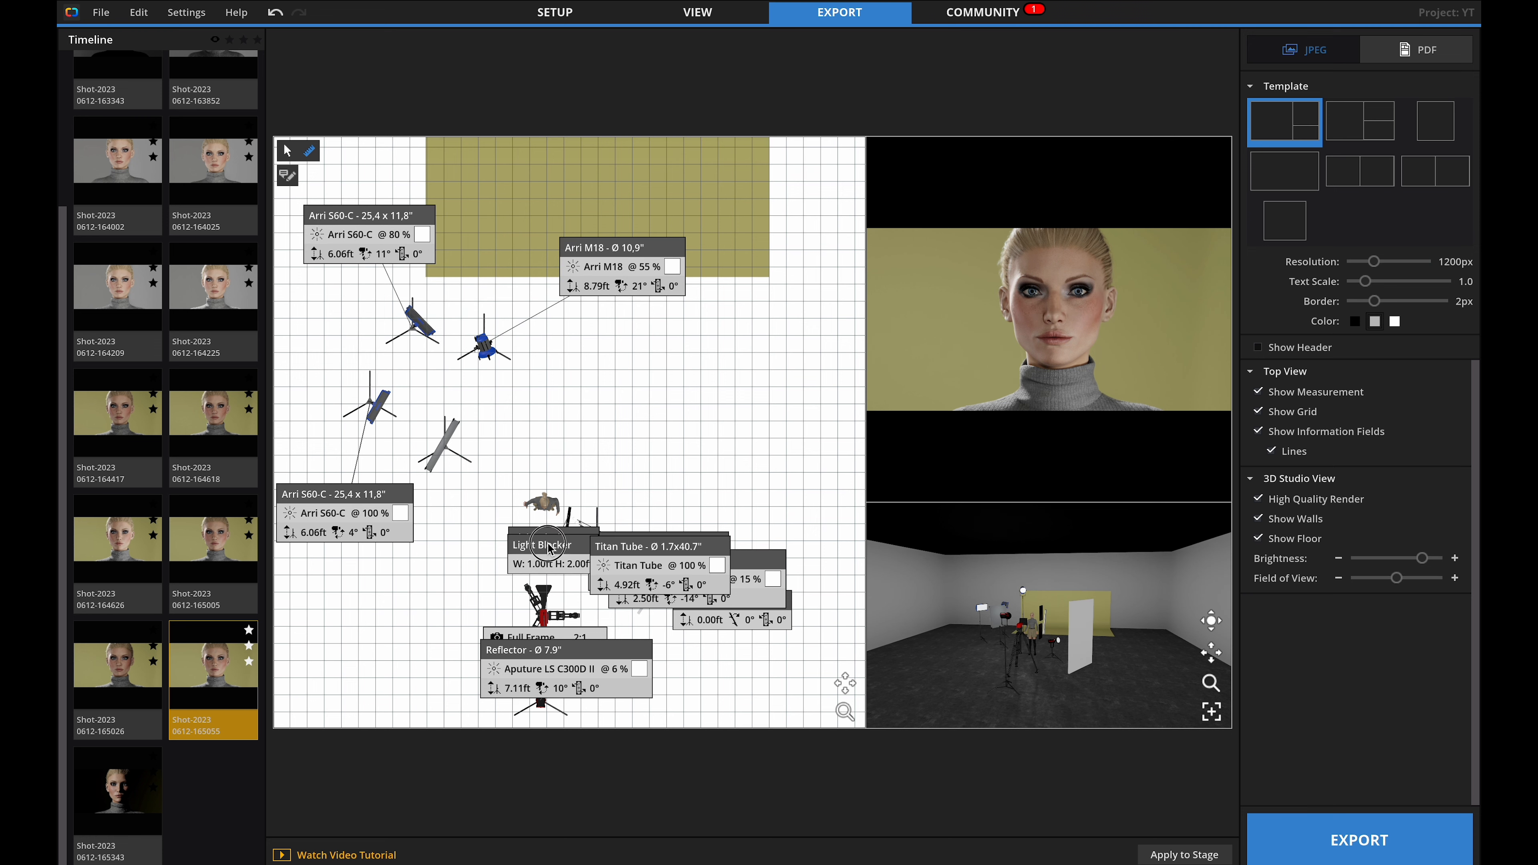
pyautogui.moveTo(548, 543); pyautogui.dragTo(651, 441)
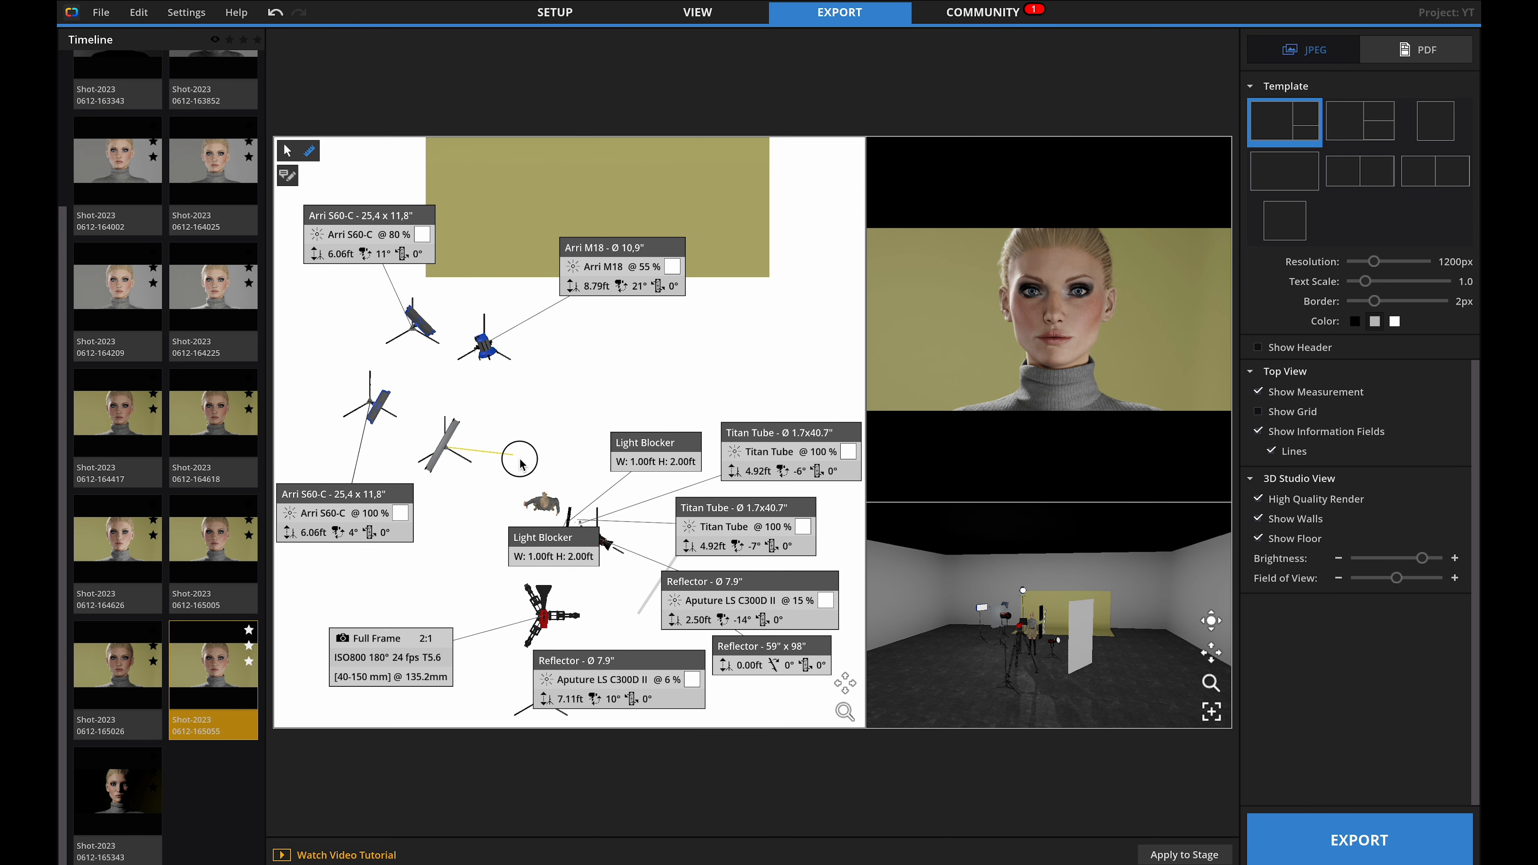
pyautogui.click(541, 502)
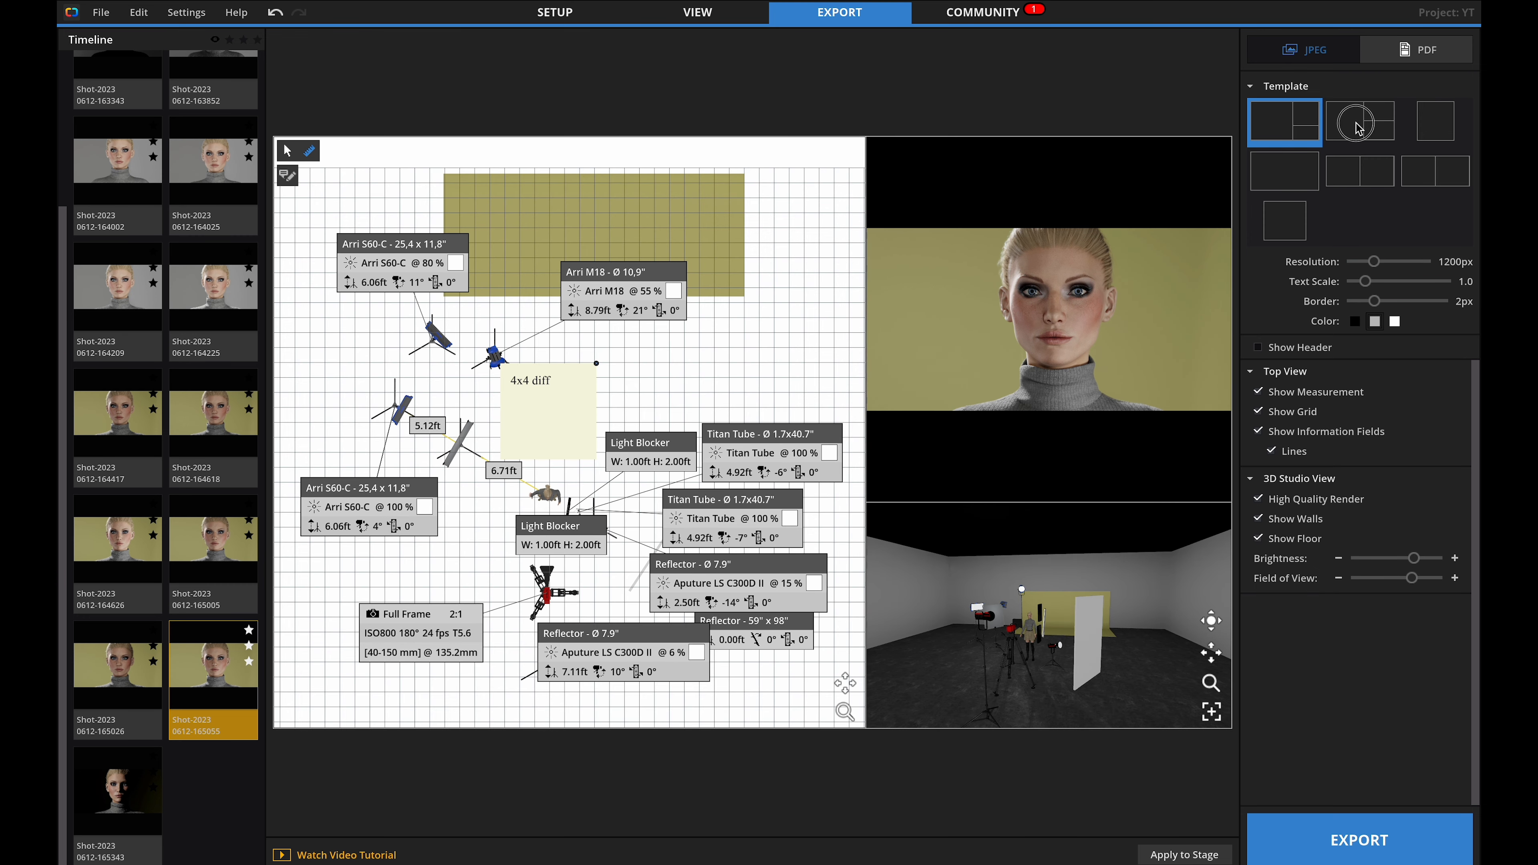
# Preview the other export templates and return to the original layout.
pyautogui.click(1360, 121)
pyautogui.click(1429, 124)
pyautogui.click(1288, 127)
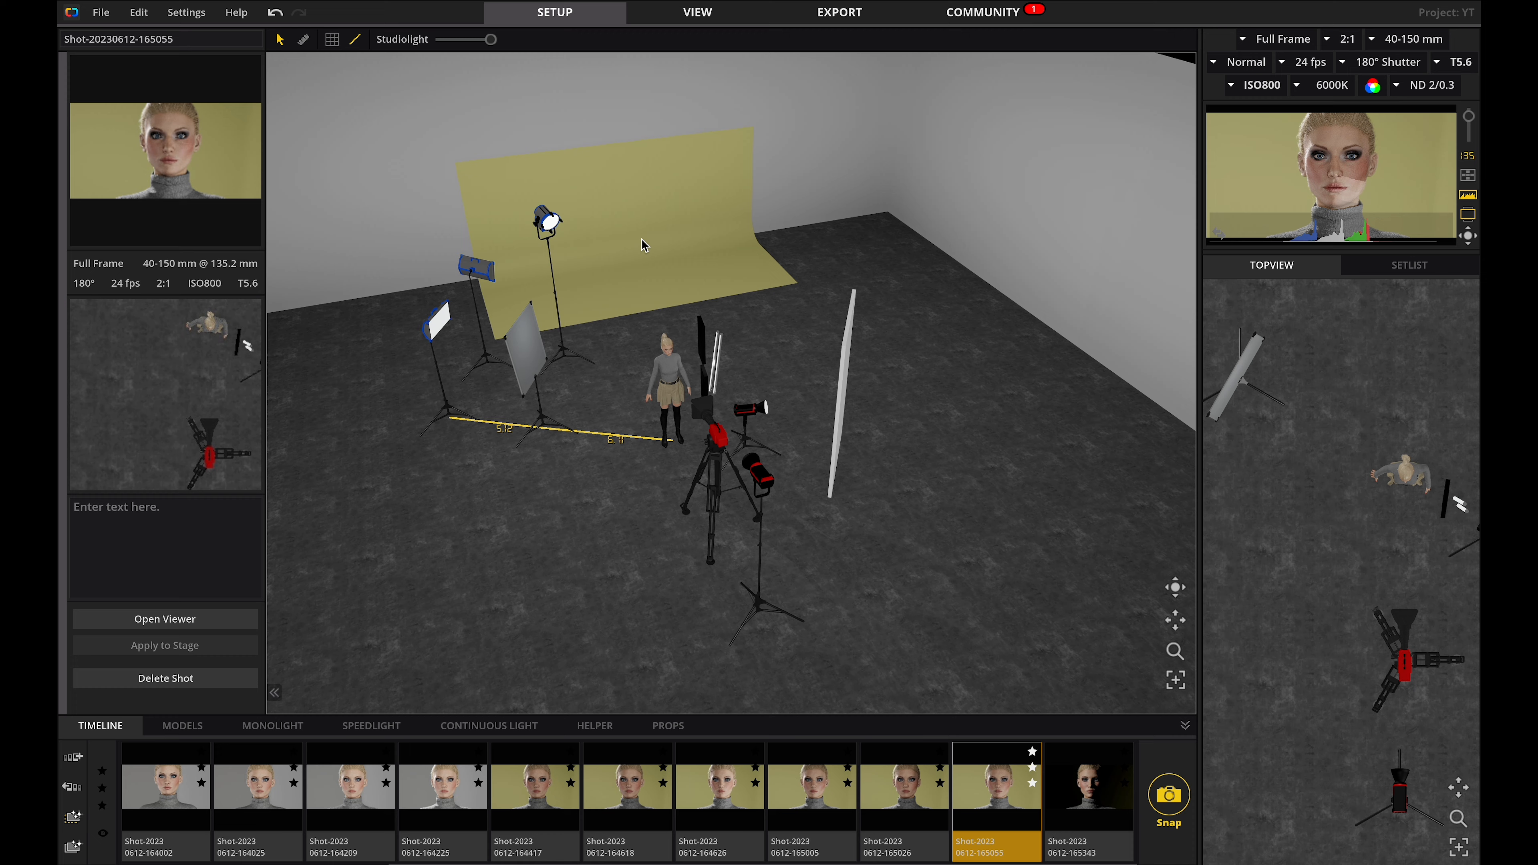
# Delete the lights and helpers from the set.
pyautogui.click(643, 241)
pyautogui.press('Delete')
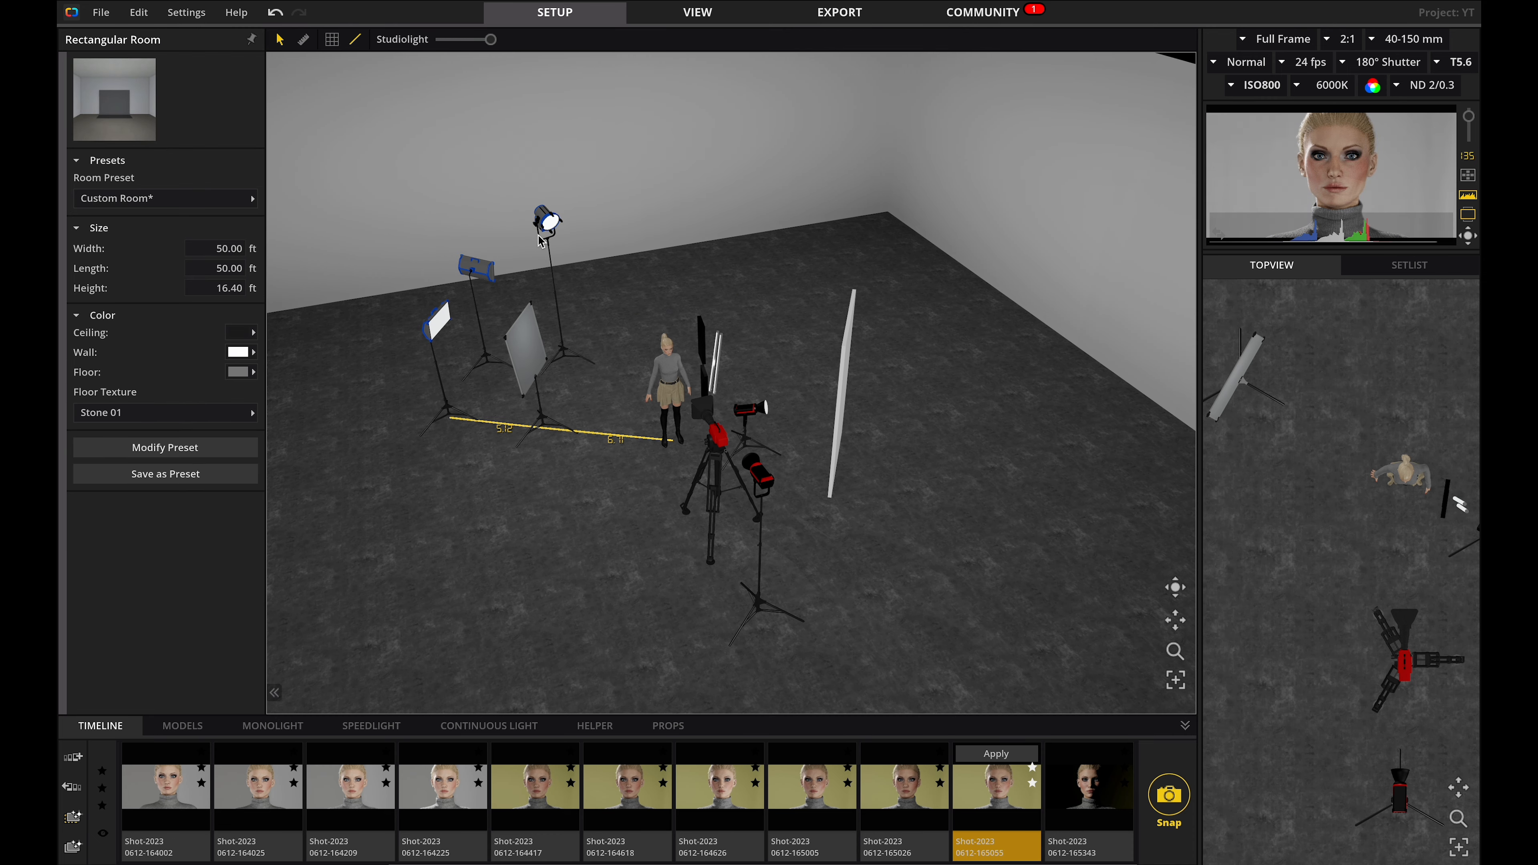
pyautogui.click(547, 222)
pyautogui.press('Delete')
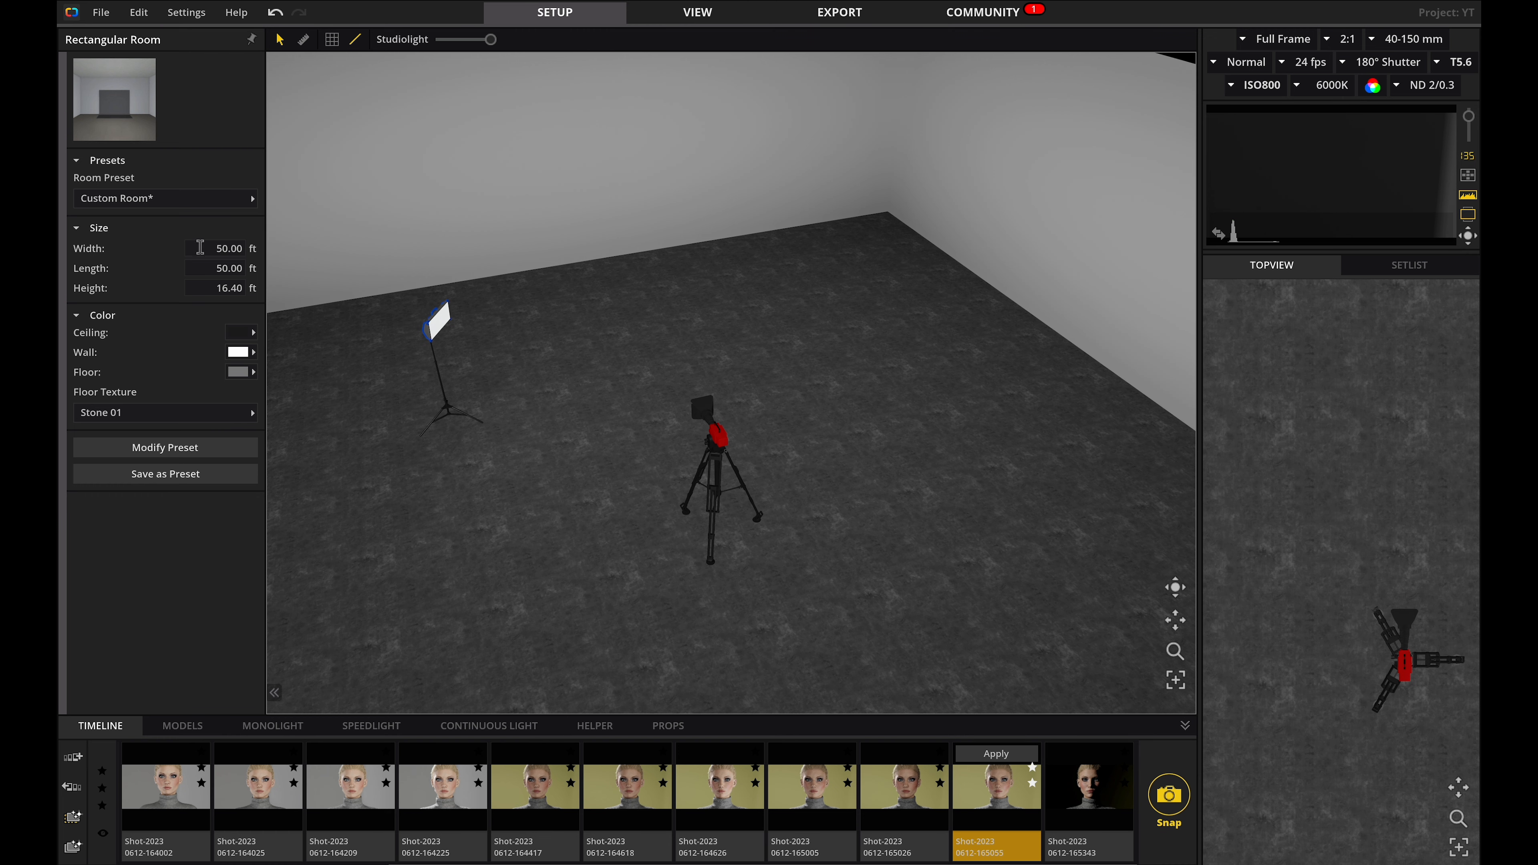
# Browse the props and add a Box in front of the camera, setting its sides to 1 ft and height to 10 ft.
pyautogui.moveTo(649, 333); pyautogui.dragTo(632, 288)
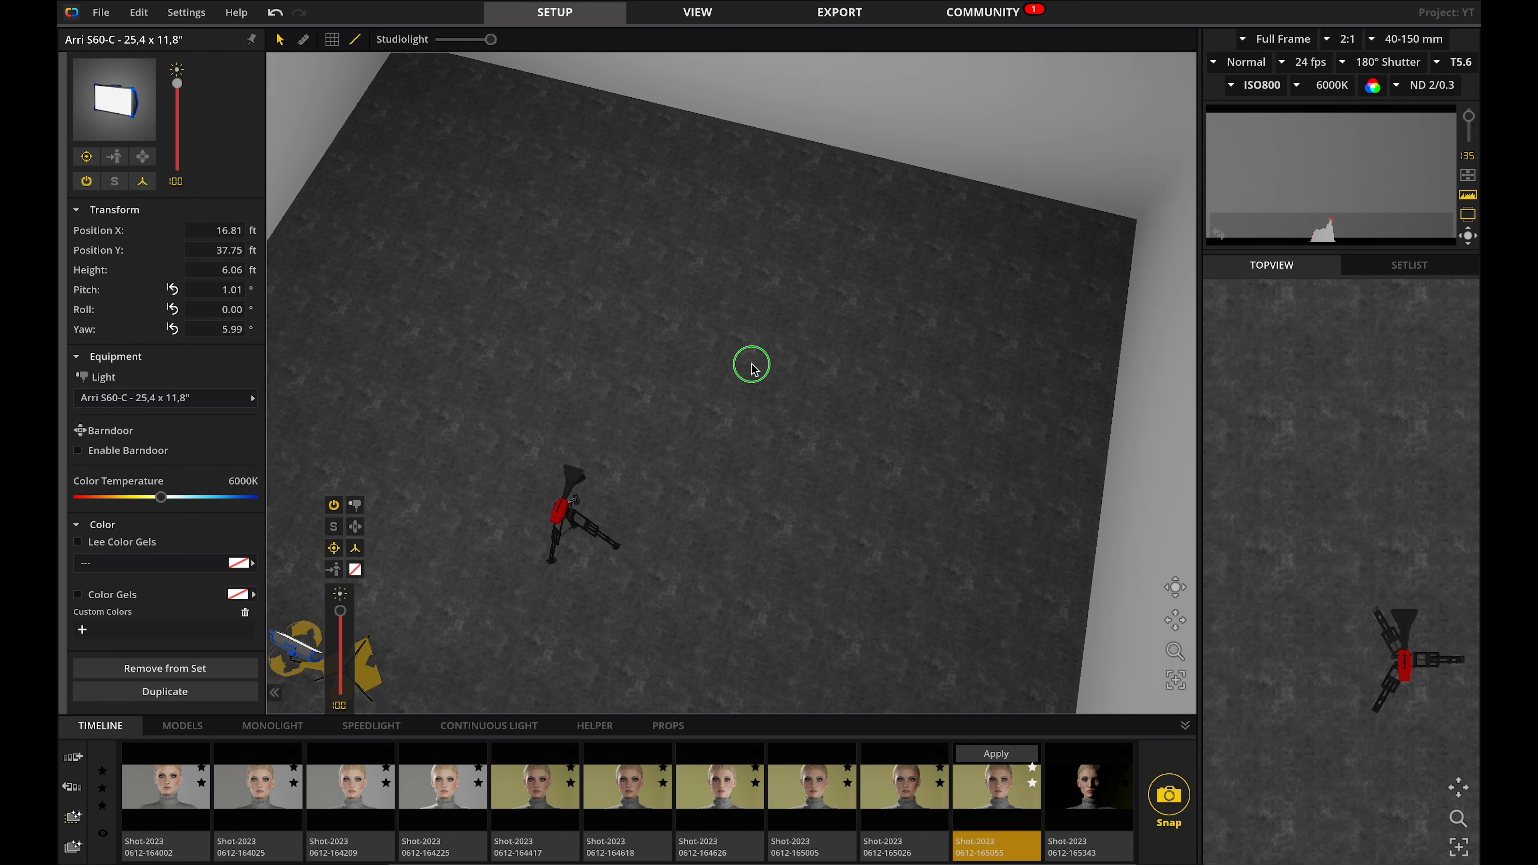
pyautogui.moveTo(753, 364); pyautogui.dragTo(792, 378)
pyautogui.scroll(-5, 792, 379)
pyautogui.scroll(1, 791, 378)
pyautogui.click(595, 726)
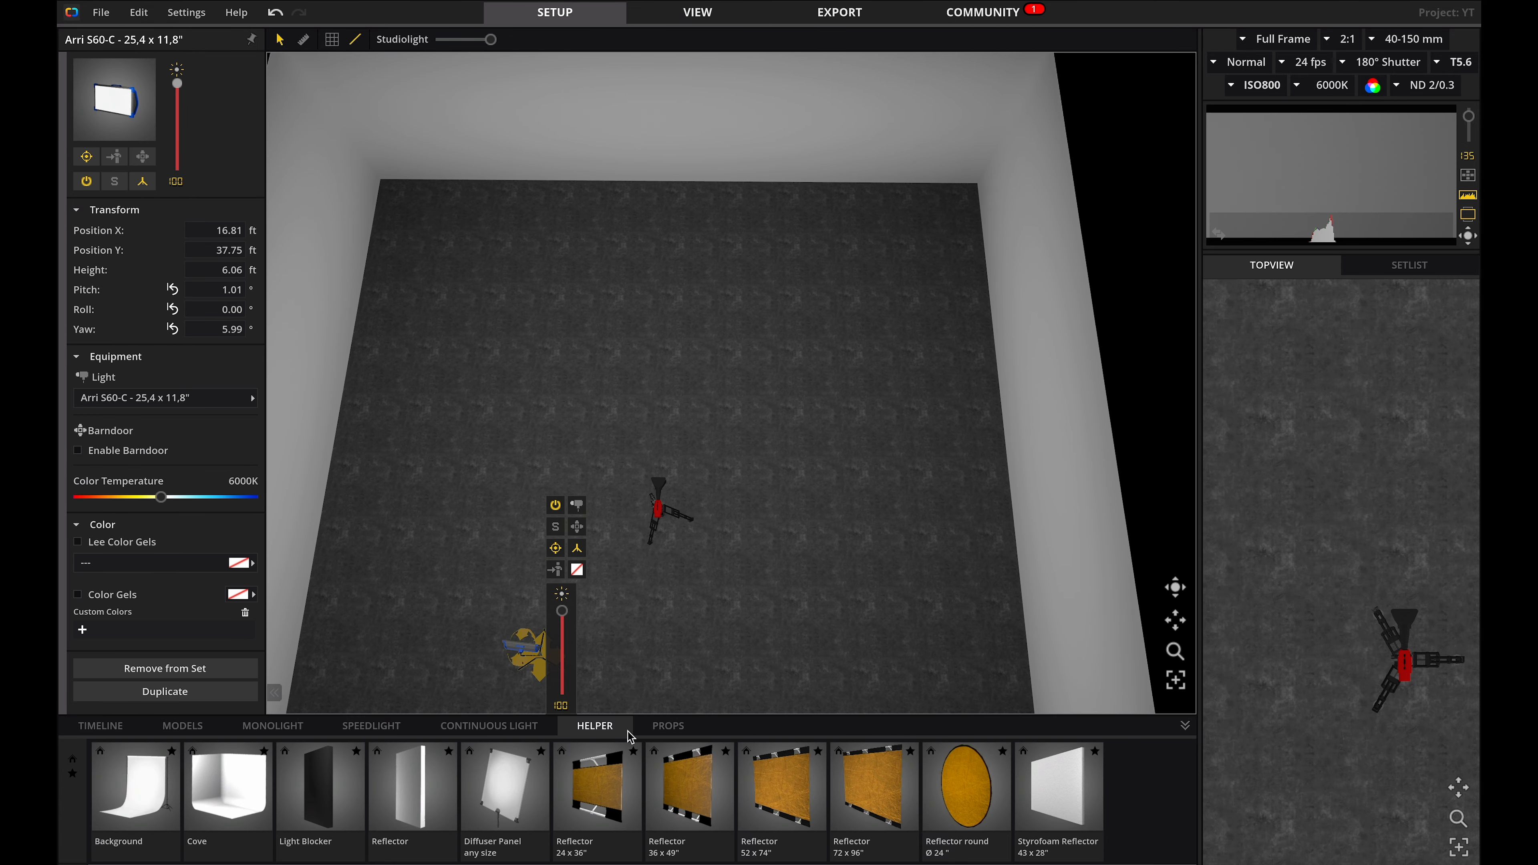
pyautogui.click(669, 726)
pyautogui.scroll(-10, 750, 788)
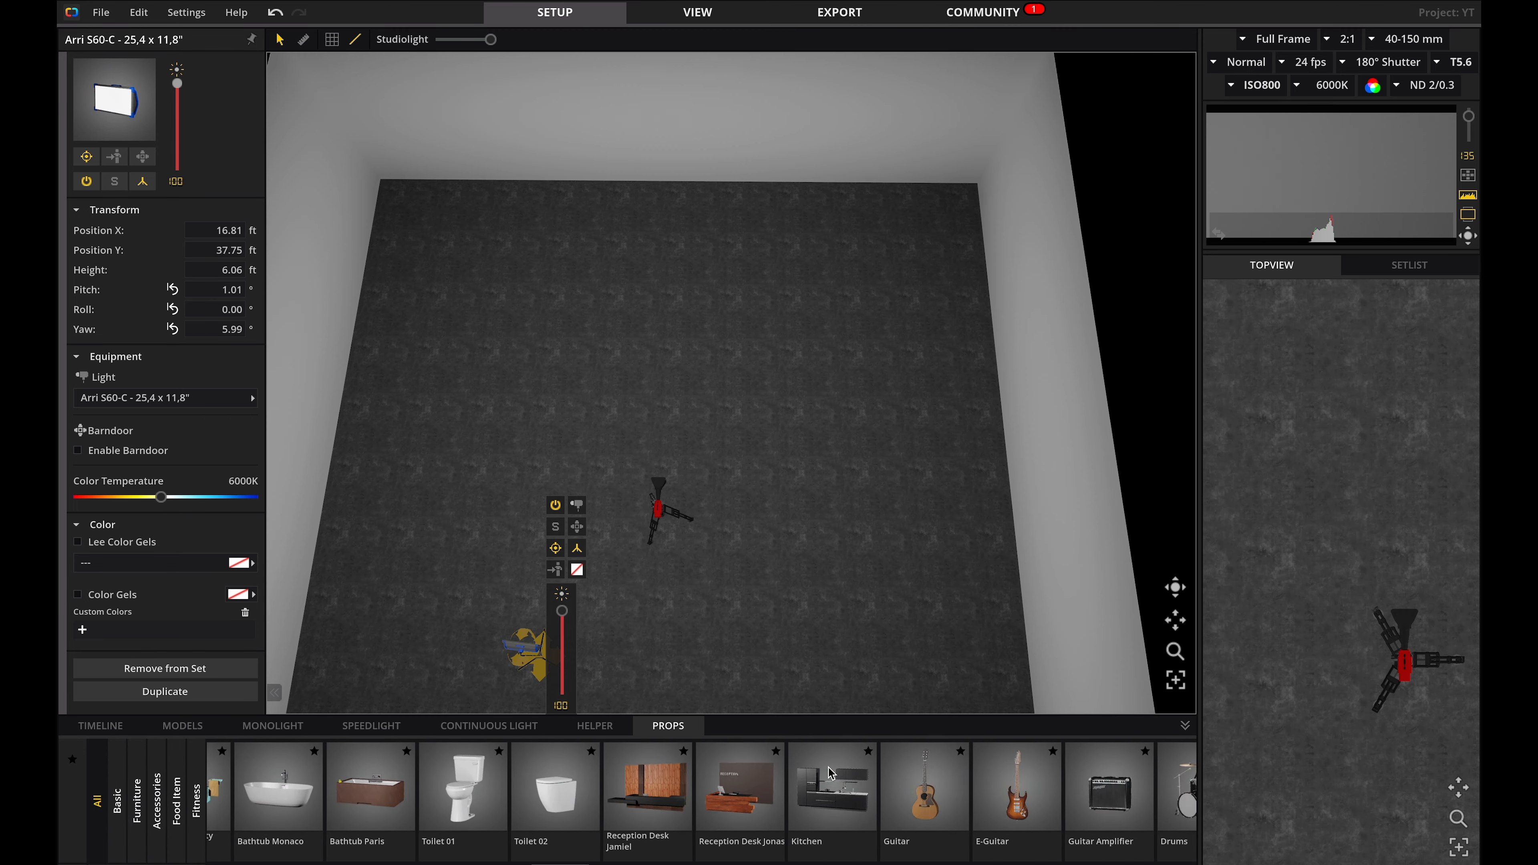
pyautogui.scroll(-6, 749, 788)
pyautogui.scroll(4, 750, 787)
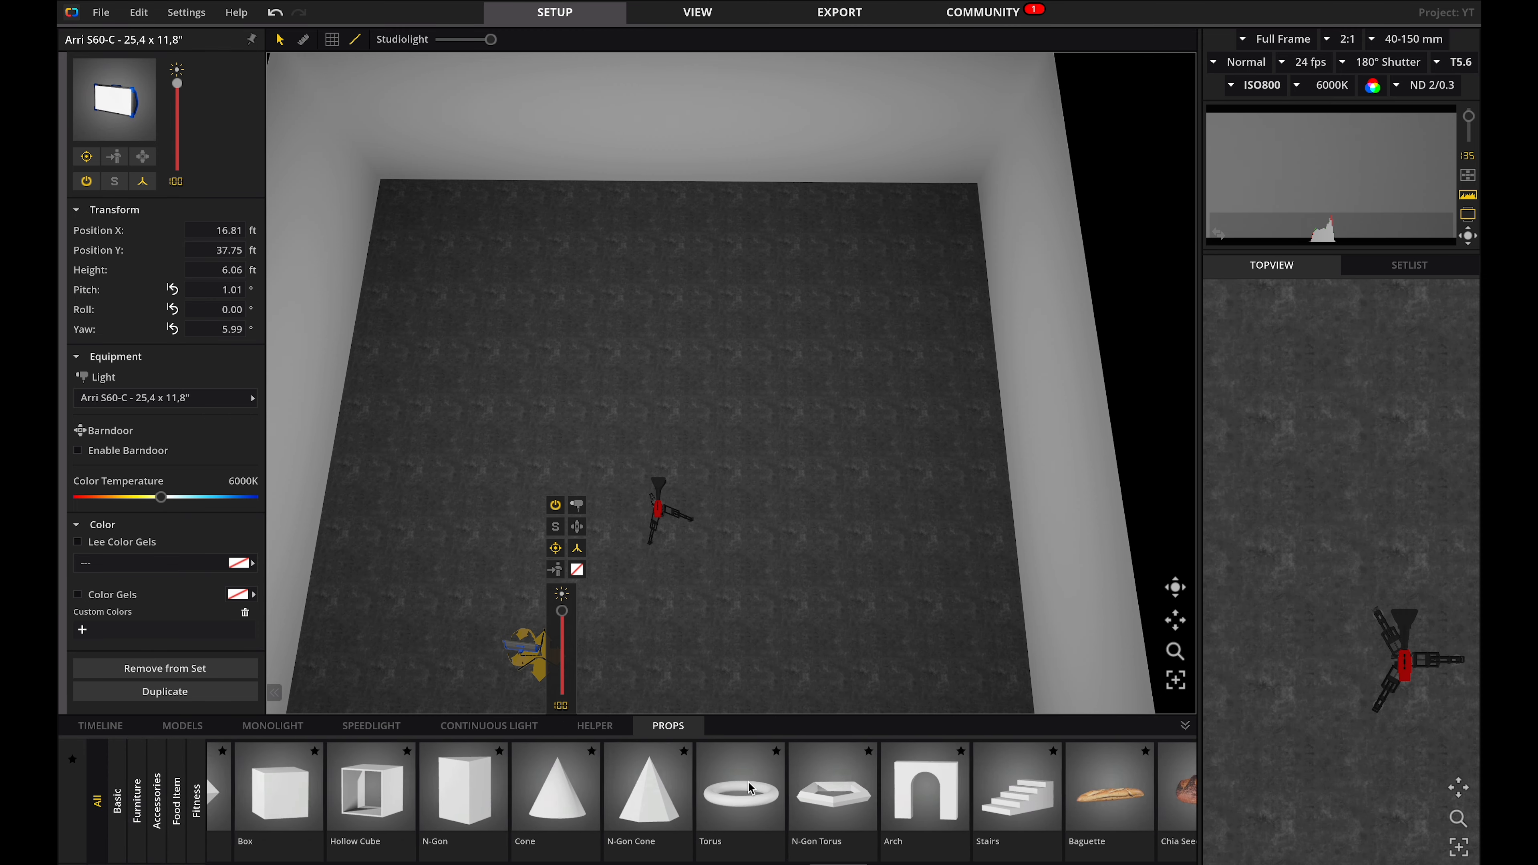
pyautogui.scroll(4, 751, 788)
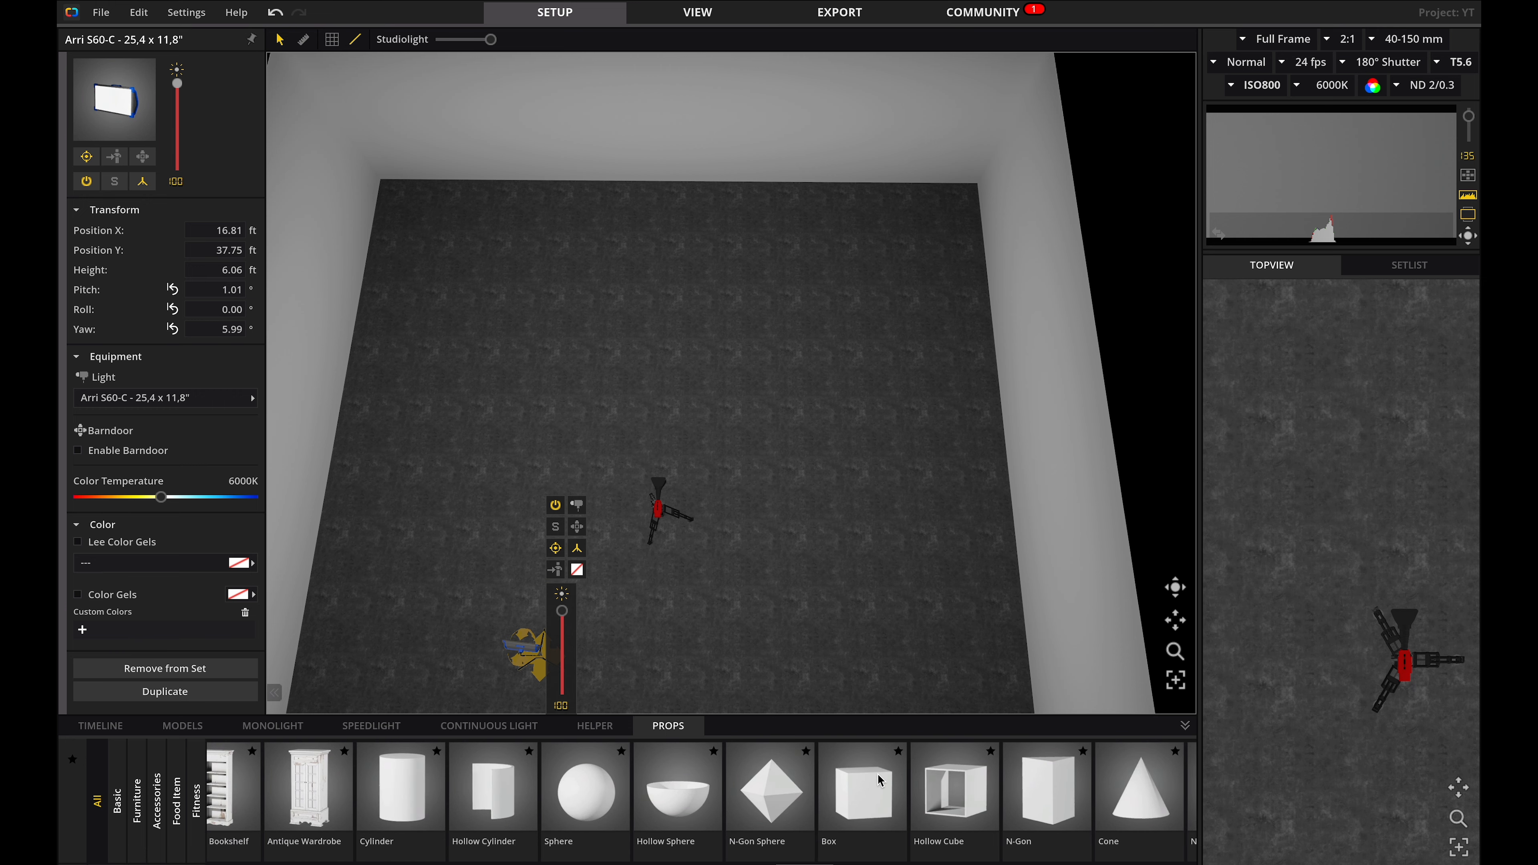
pyautogui.moveTo(872, 807); pyautogui.dragTo(665, 424)
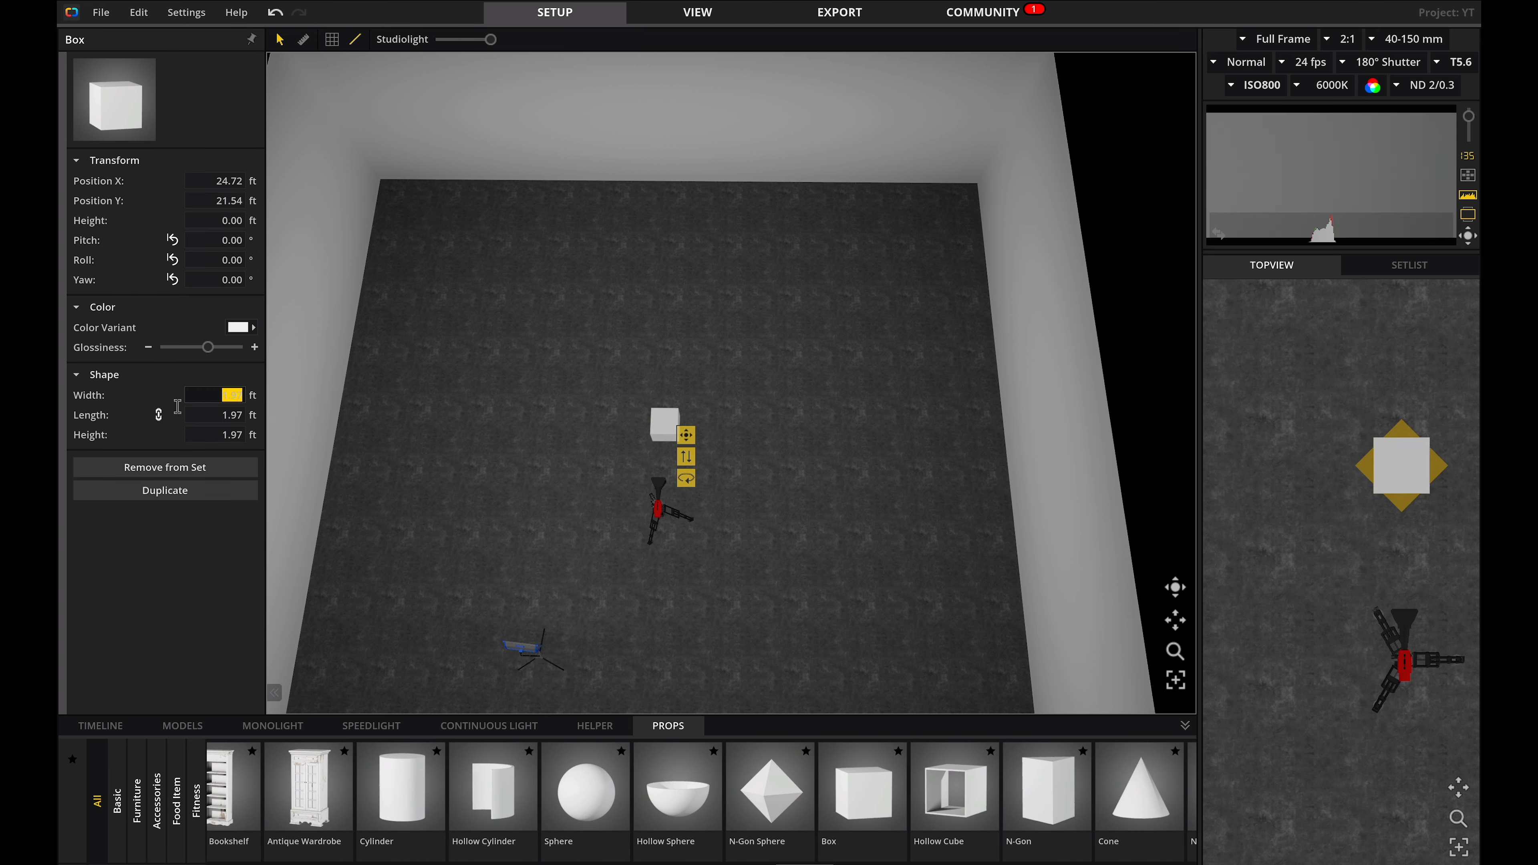
pyautogui.write('1')
pyautogui.press('Return')
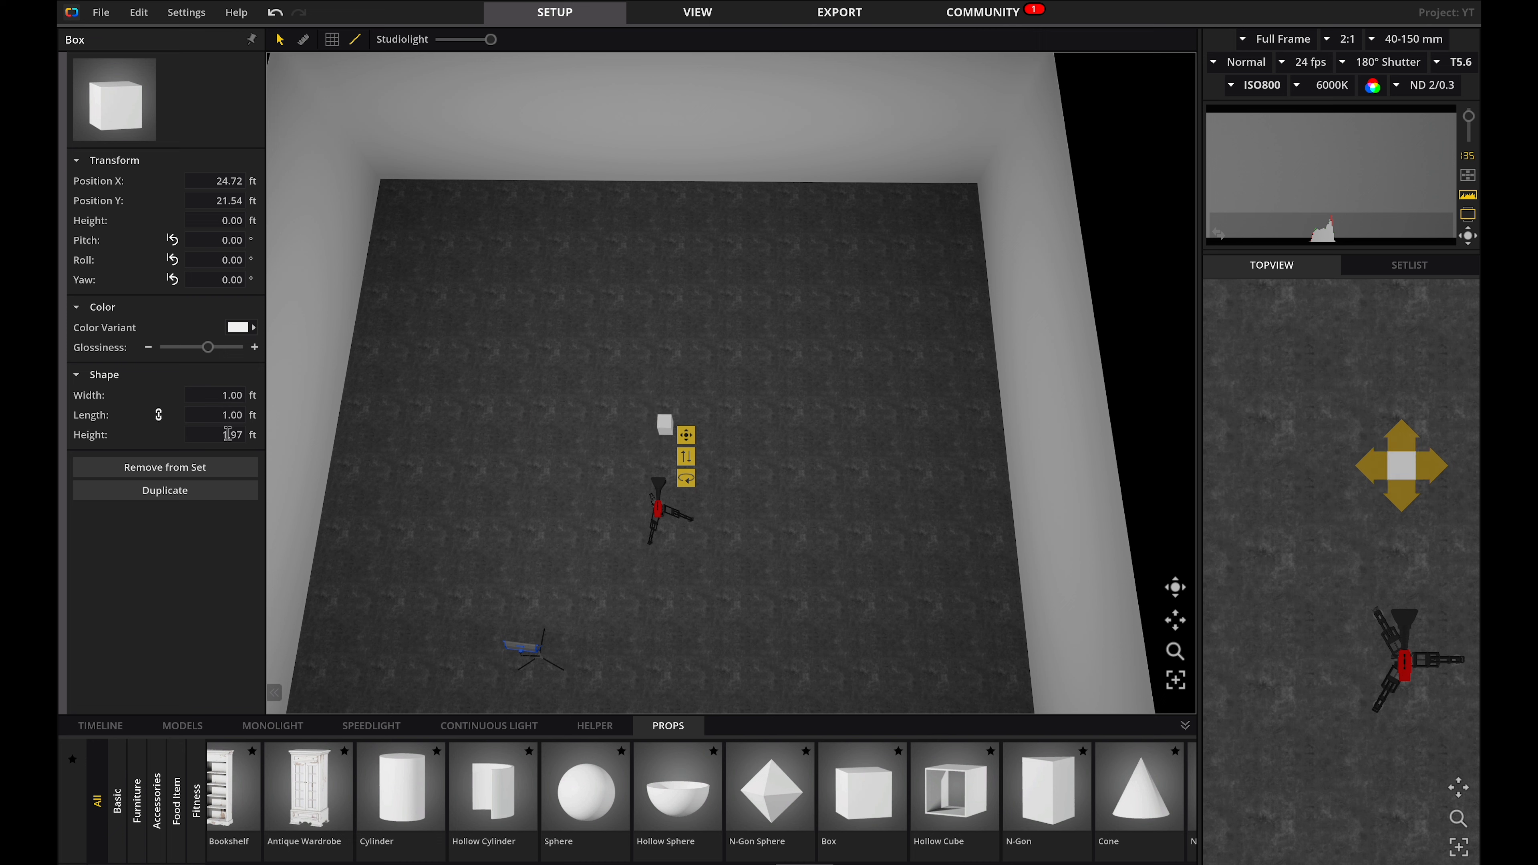
pyautogui.click(229, 434)
pyautogui.write('10')
pyautogui.press('Return')
# Shape the box into a wall 20 ft wide and 0.5 ft thick, moving it further from the camera.
pyautogui.moveTo(94, 394); pyautogui.dragTo(351, 398)
pyautogui.write('20')
pyautogui.press('Return')
pyautogui.moveTo(686, 435); pyautogui.dragTo(687, 391)
pyautogui.click(212, 421)
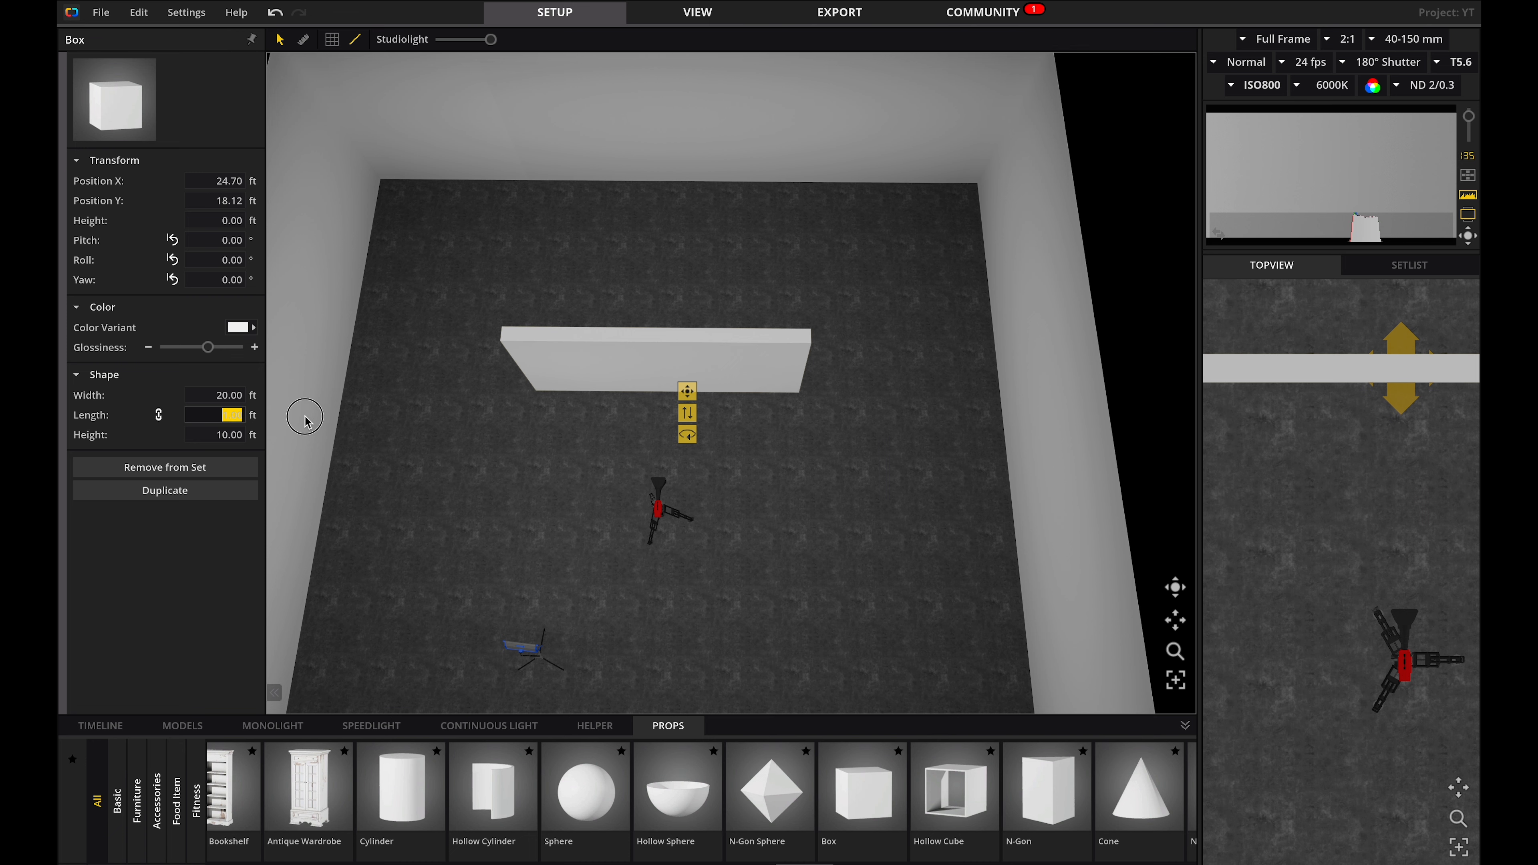
pyautogui.write('0.5')
pyautogui.press('Return')
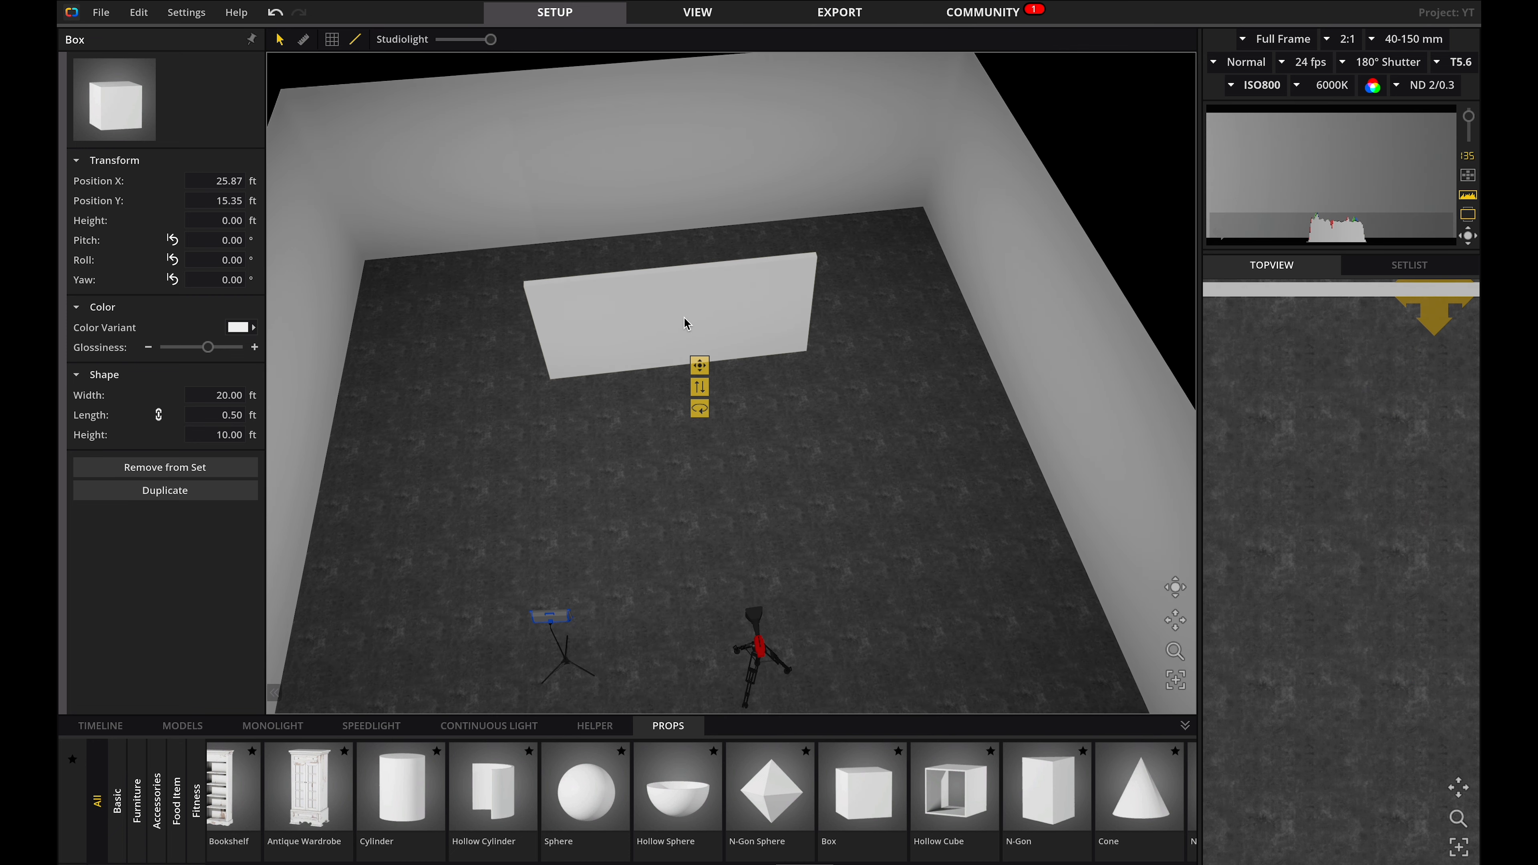
# Duplicate the wall twice to create additional partition walls.
pyautogui.moveTo(677, 330); pyautogui.dragTo(532, 432)
pyautogui.click(746, 300)
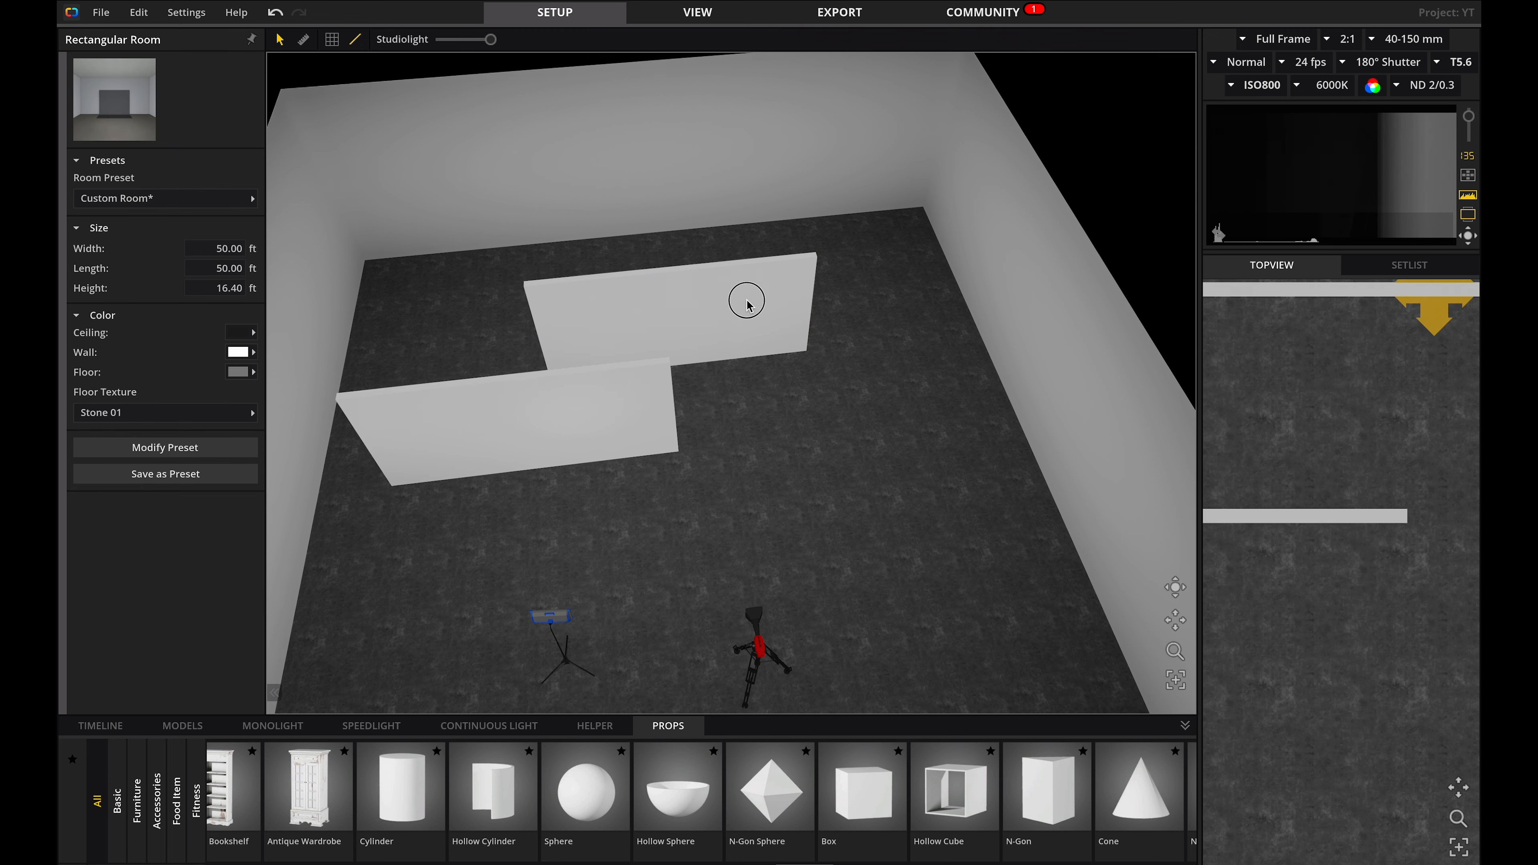
pyautogui.moveTo(747, 300); pyautogui.dragTo(1010, 310)
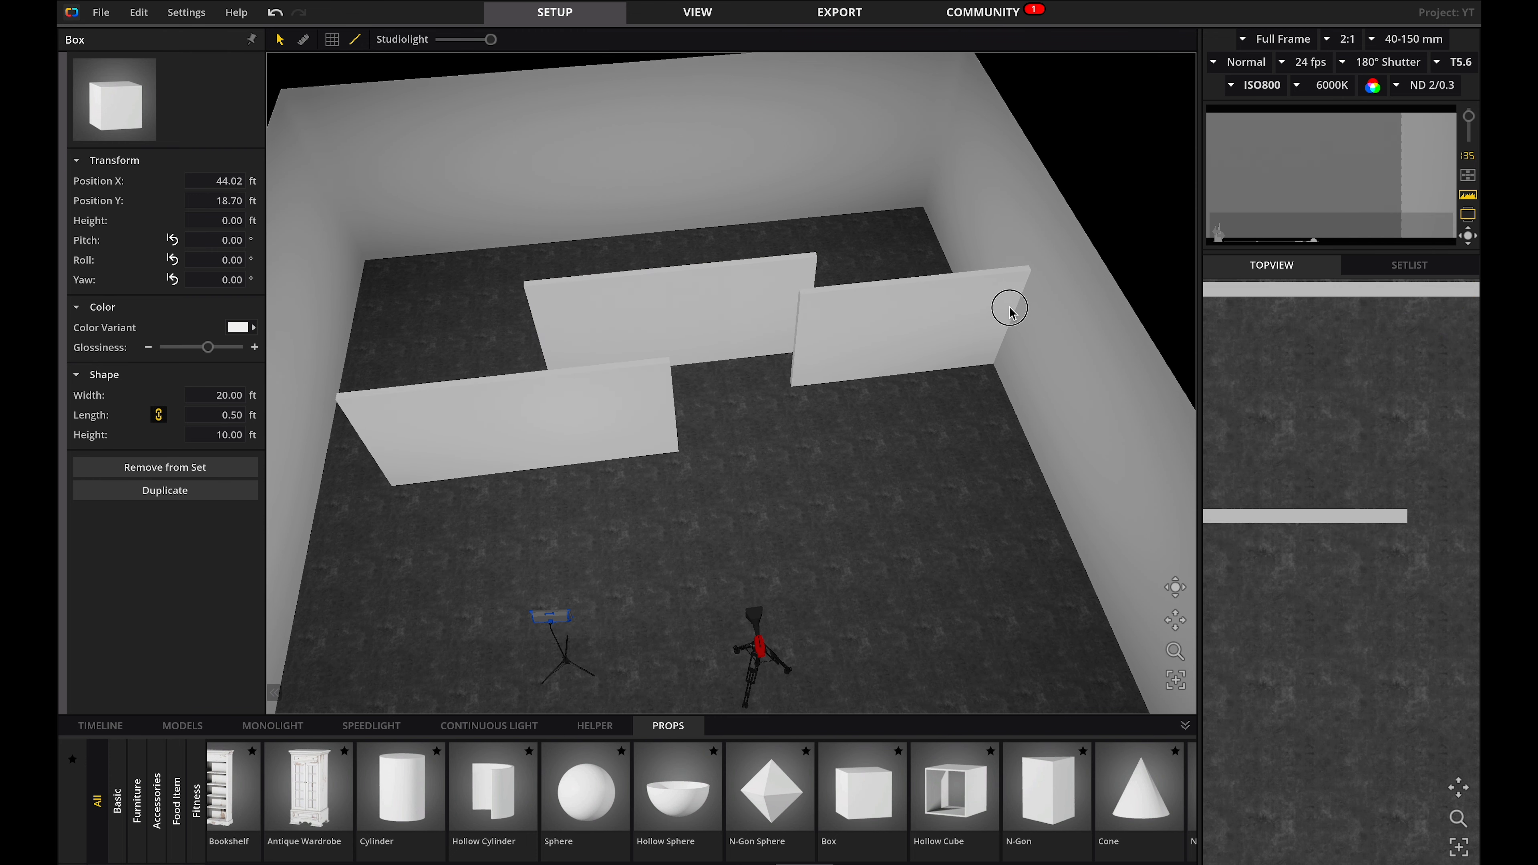
pyautogui.moveTo(1011, 311); pyautogui.dragTo(1012, 311)
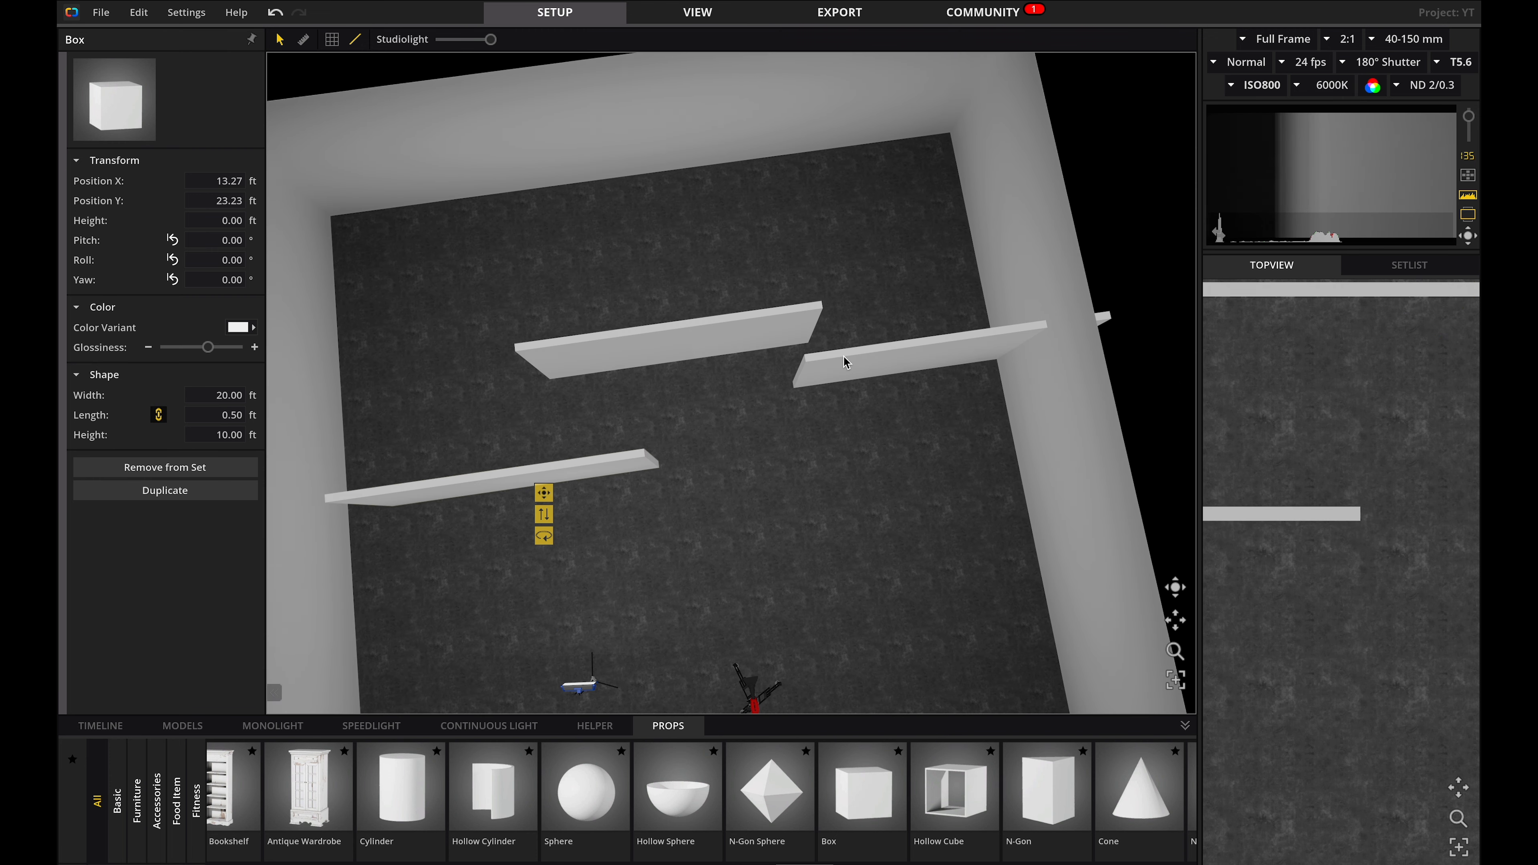
# Reposition and rotate the wall panels to enclose the area around the camera.
pyautogui.moveTo(841, 358); pyautogui.dragTo(643, 519)
pyautogui.moveTo(566, 582); pyautogui.dragTo(249, 363)
pyautogui.moveTo(525, 533); pyautogui.dragTo(798, 146)
pyautogui.click(909, 363)
pyautogui.moveTo(881, 472); pyautogui.dragTo(851, 364, button='right')
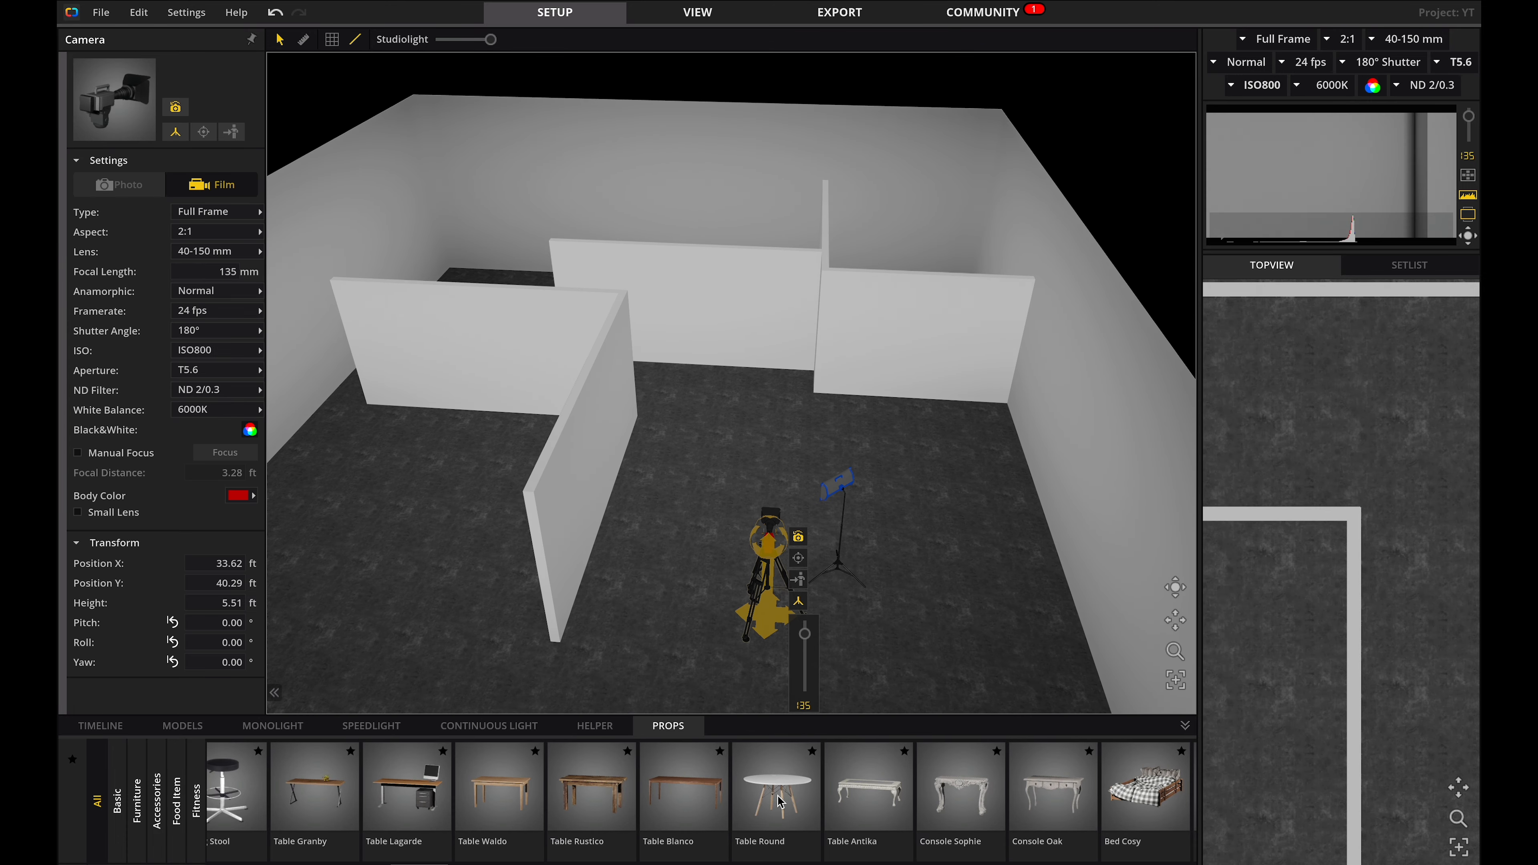
# Position the round table in front of the camera and colour it brown.
pyautogui.click(777, 551)
pyautogui.moveTo(778, 551); pyautogui.dragTo(746, 536)
pyautogui.click(238, 328)
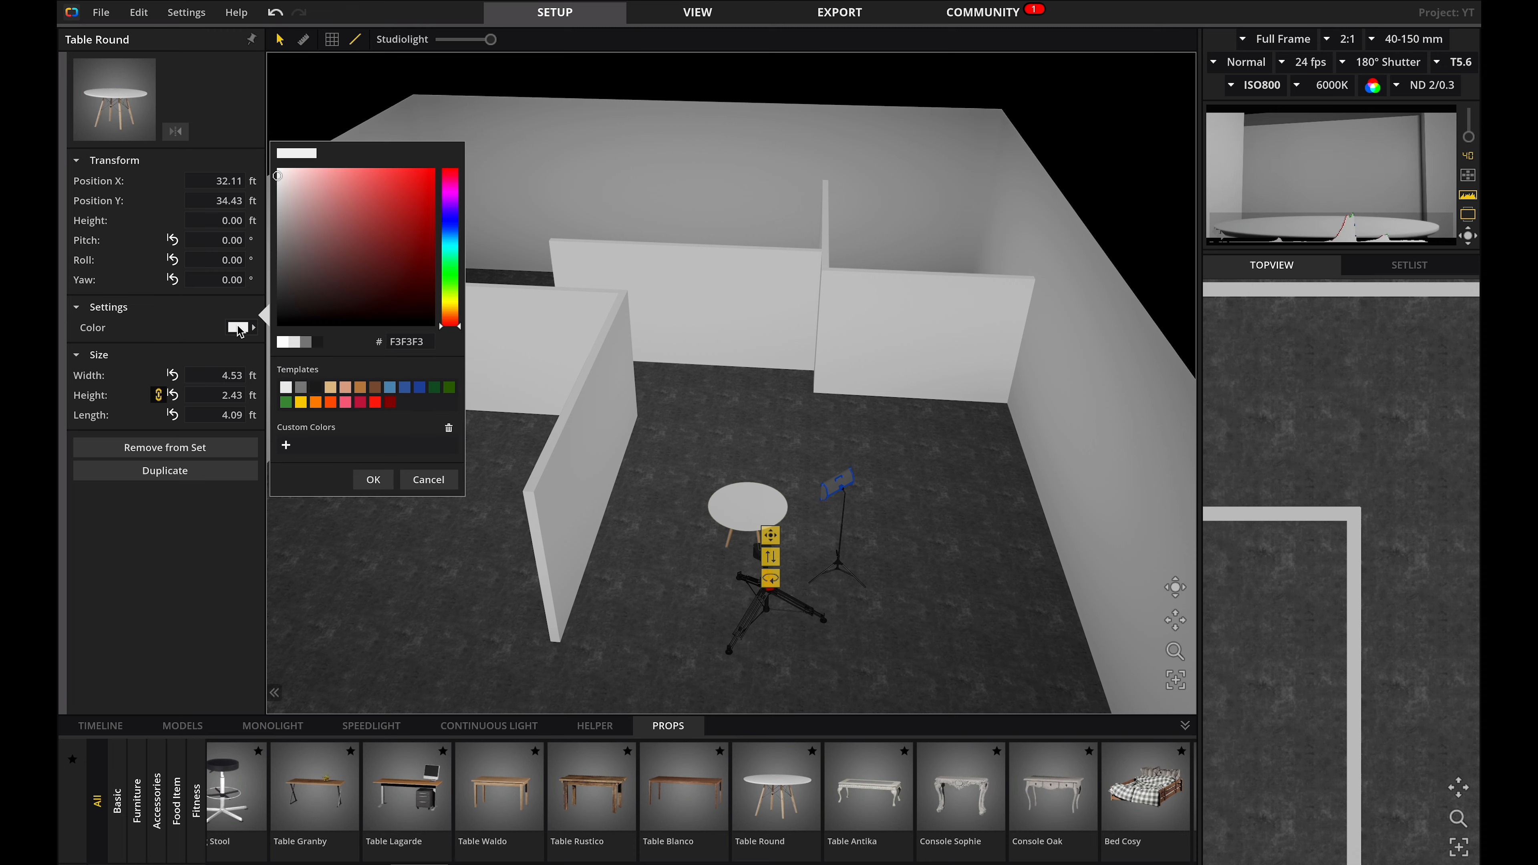
pyautogui.click(374, 393)
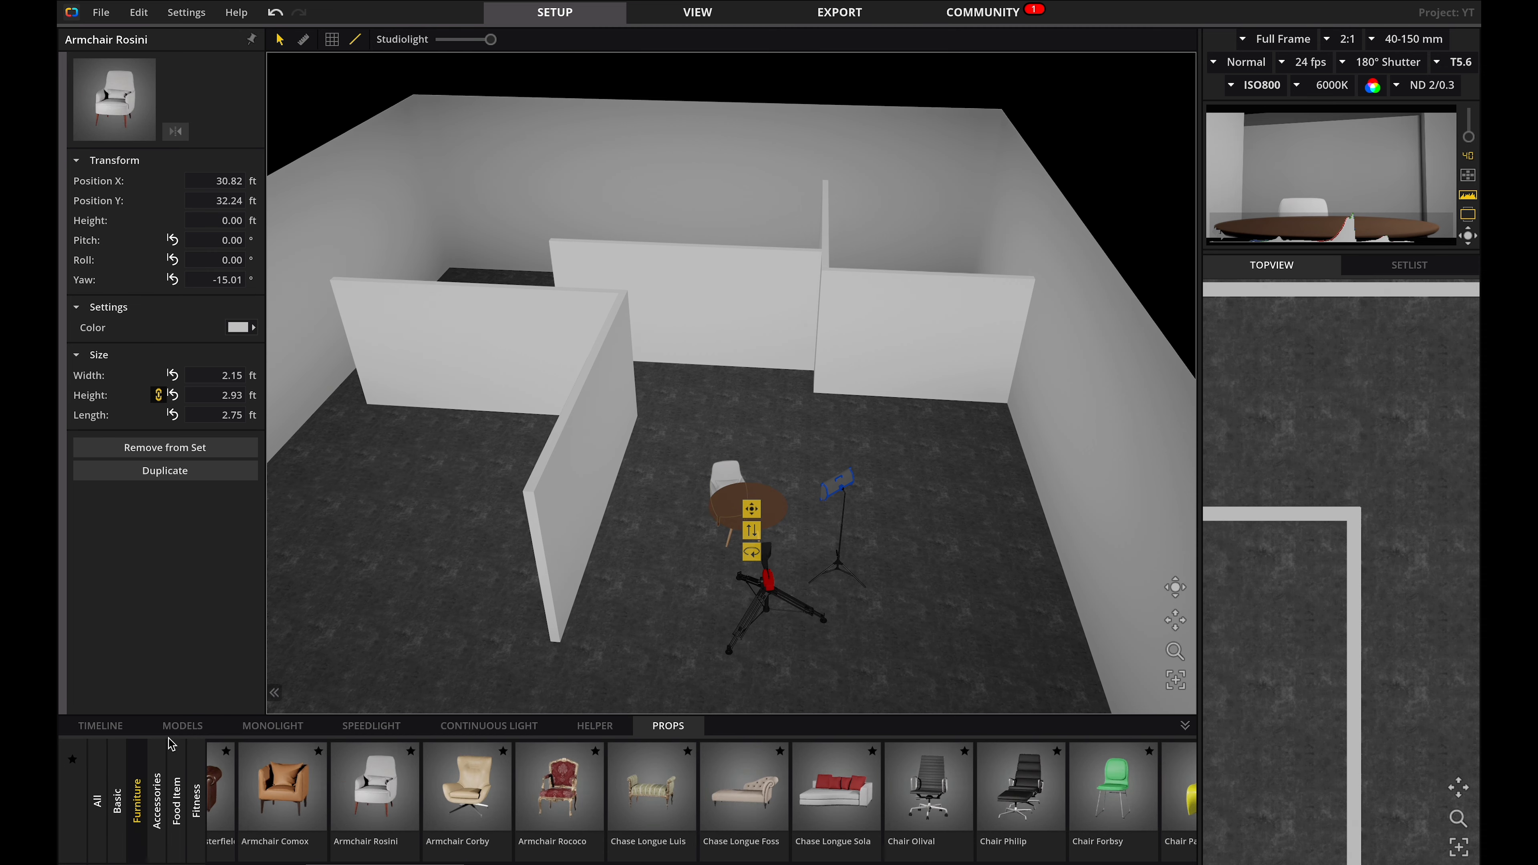
# Add the Mike model behind the table and set his top's colour to grey.
pyautogui.click(183, 726)
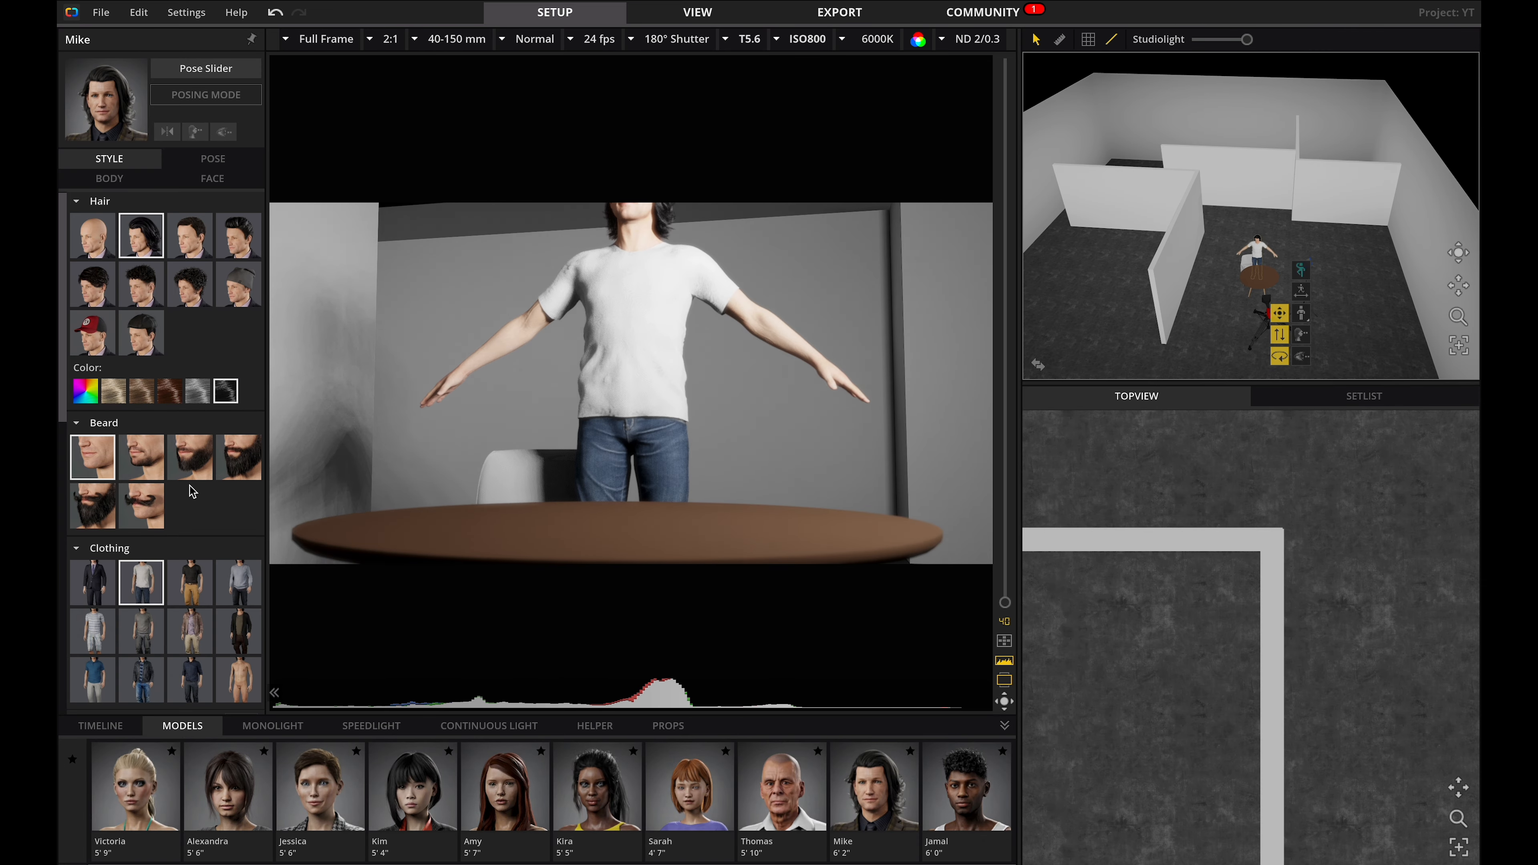
pyautogui.scroll(-5, 192, 490)
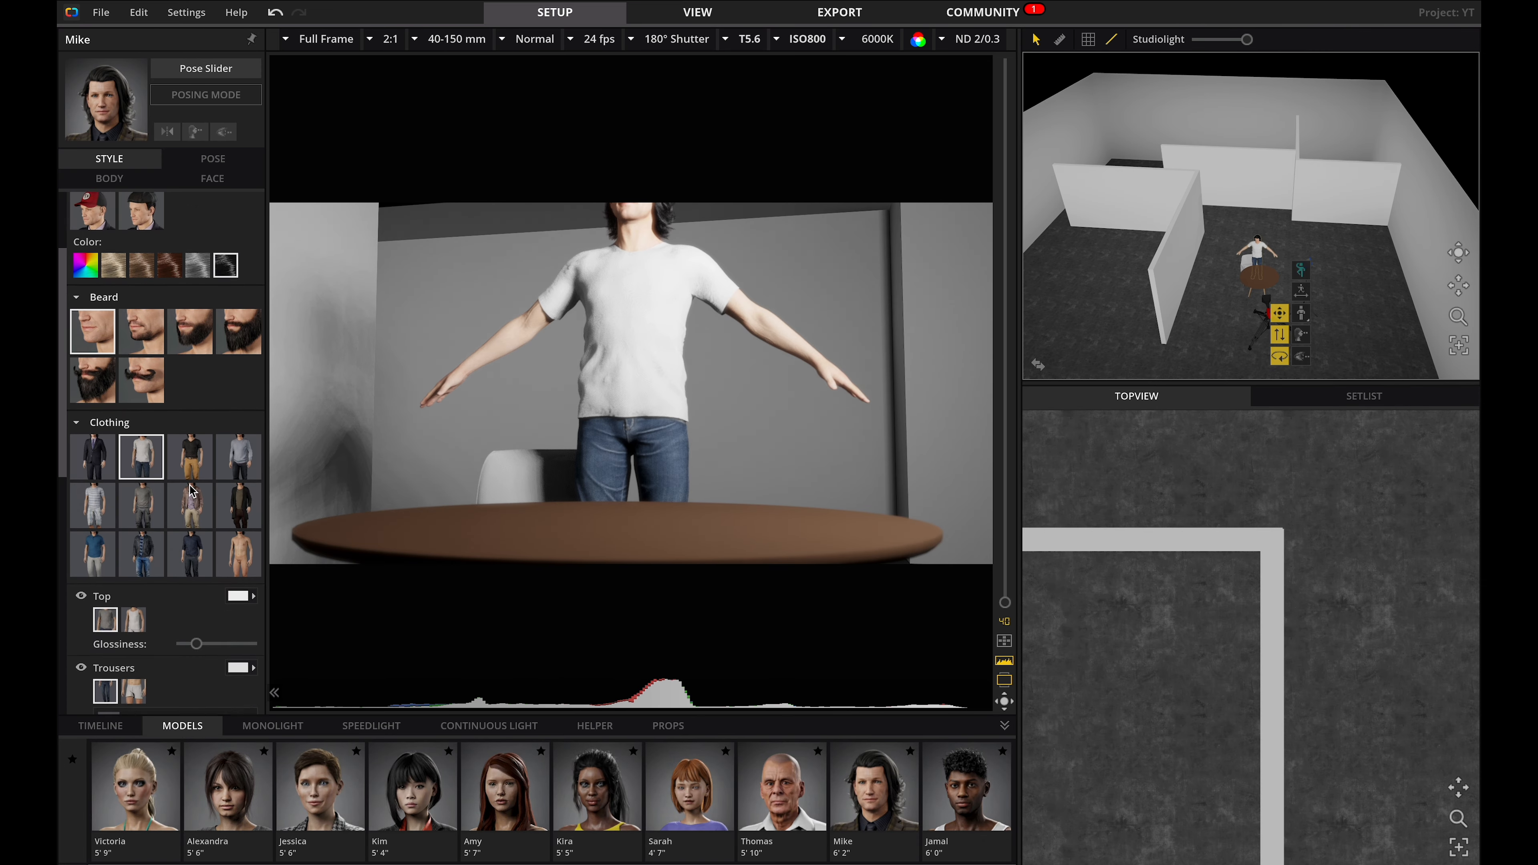
pyautogui.click(237, 510)
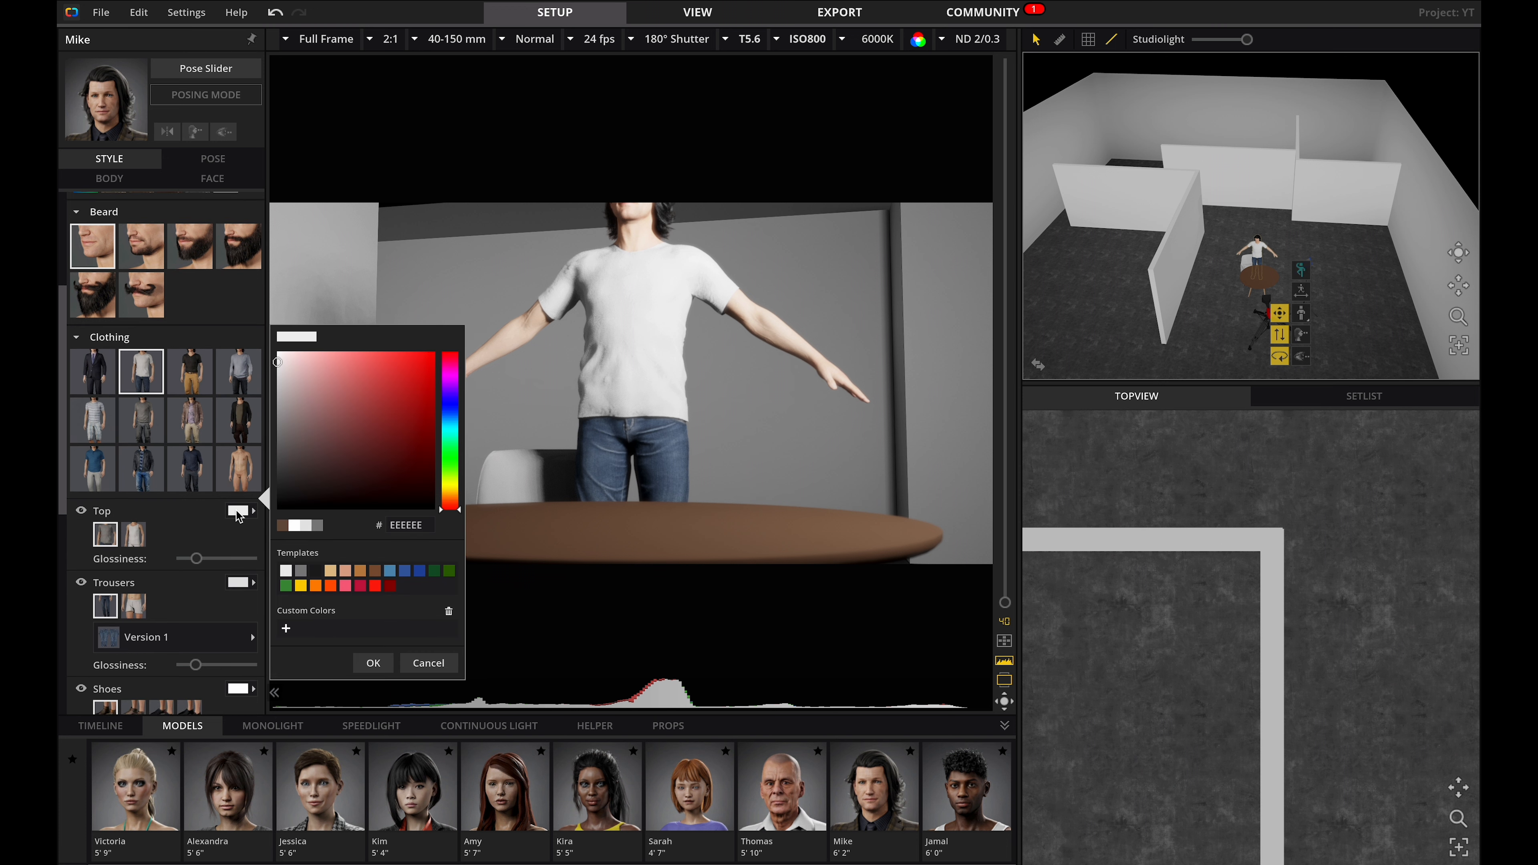
pyautogui.click(351, 498)
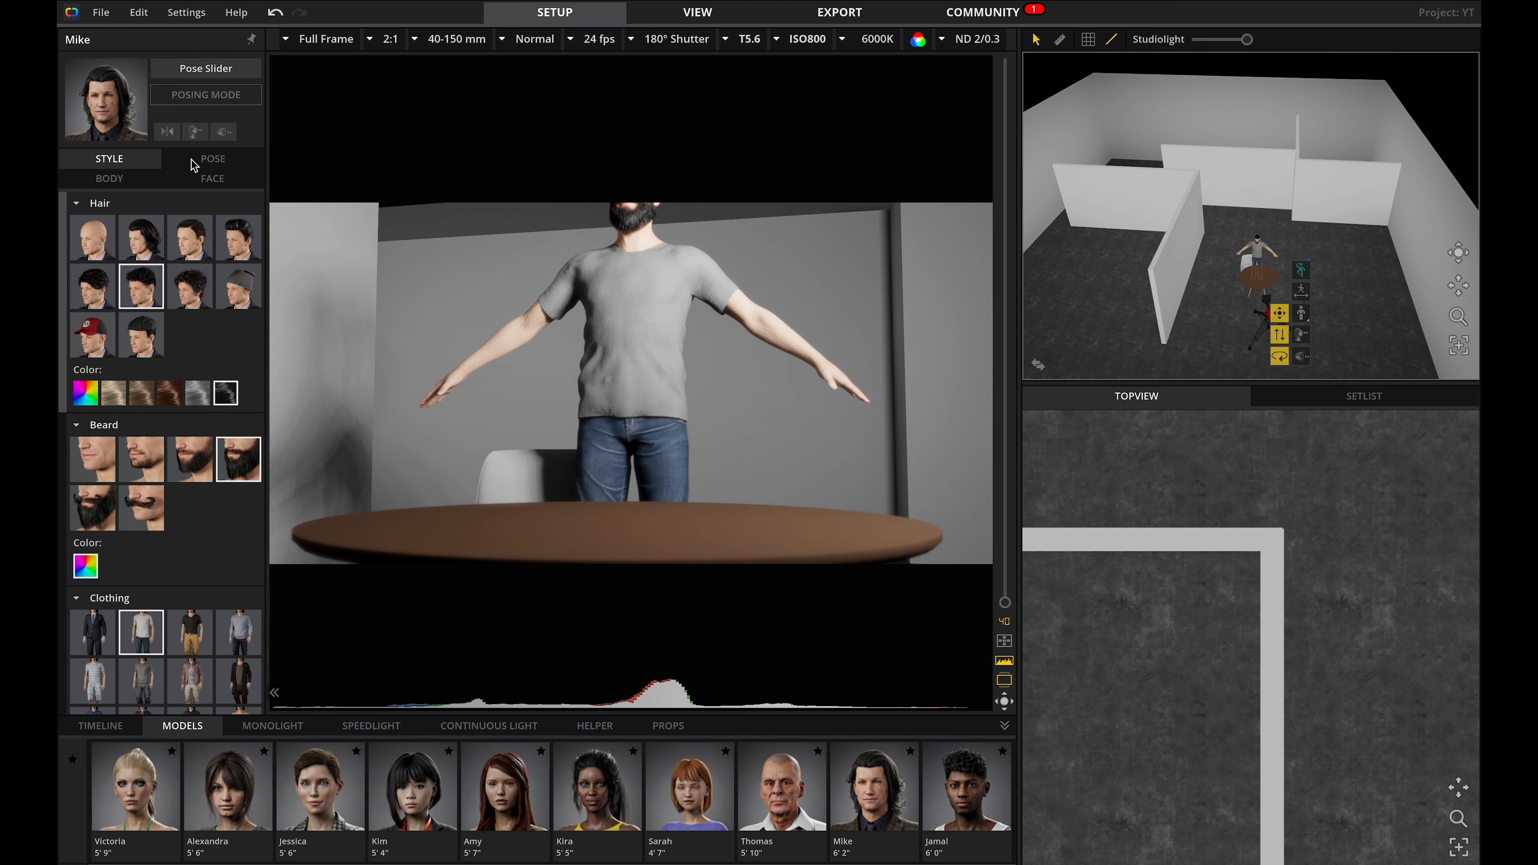
# Give Mike a seated preset pose and adjust it so his arms rest on the table.
pyautogui.click(206, 159)
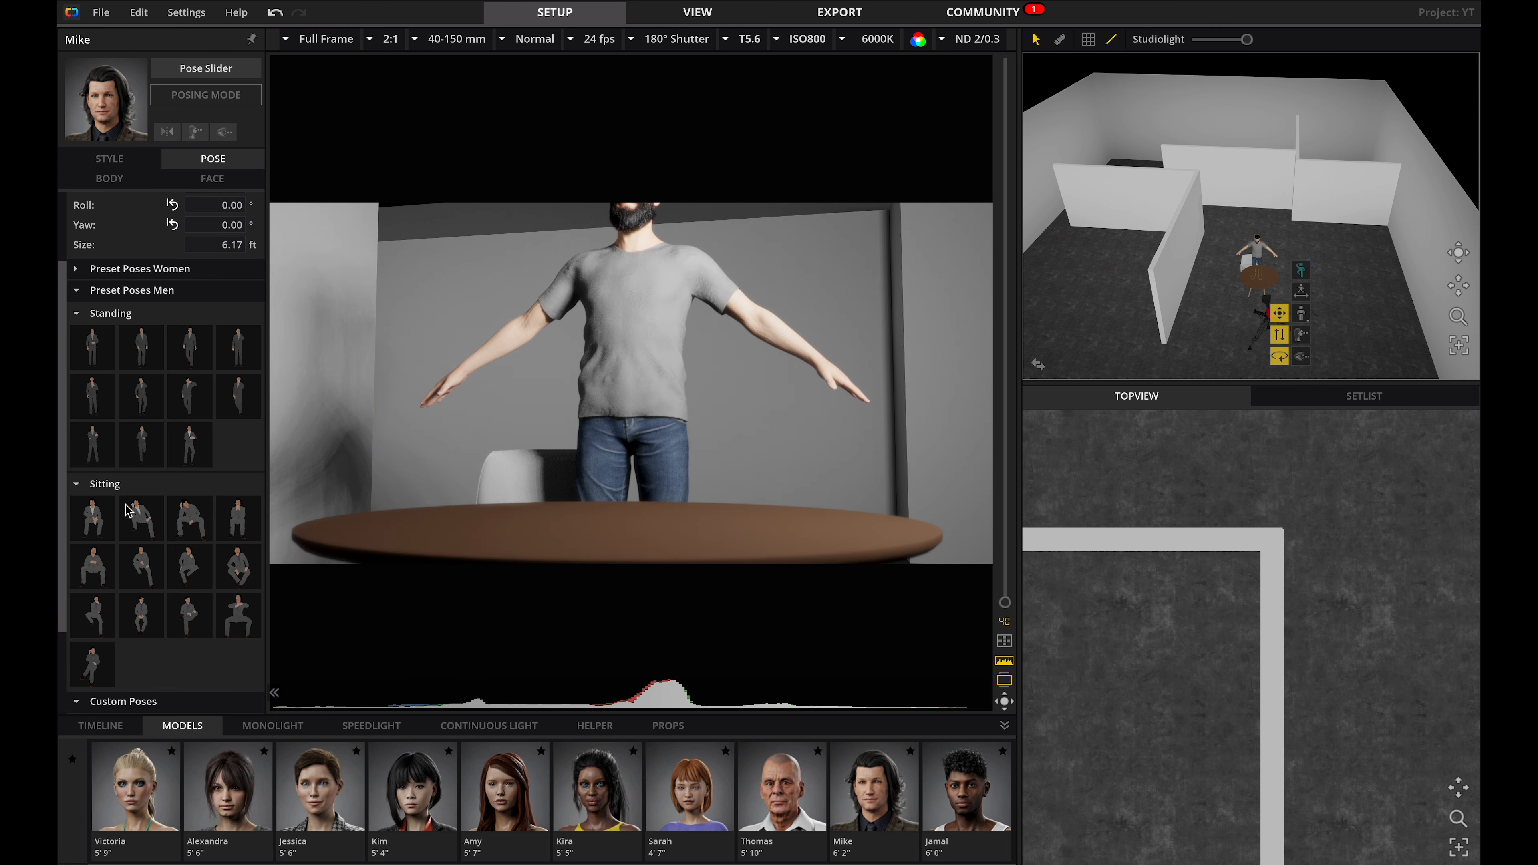
pyautogui.click(253, 630)
pyautogui.click(442, 115)
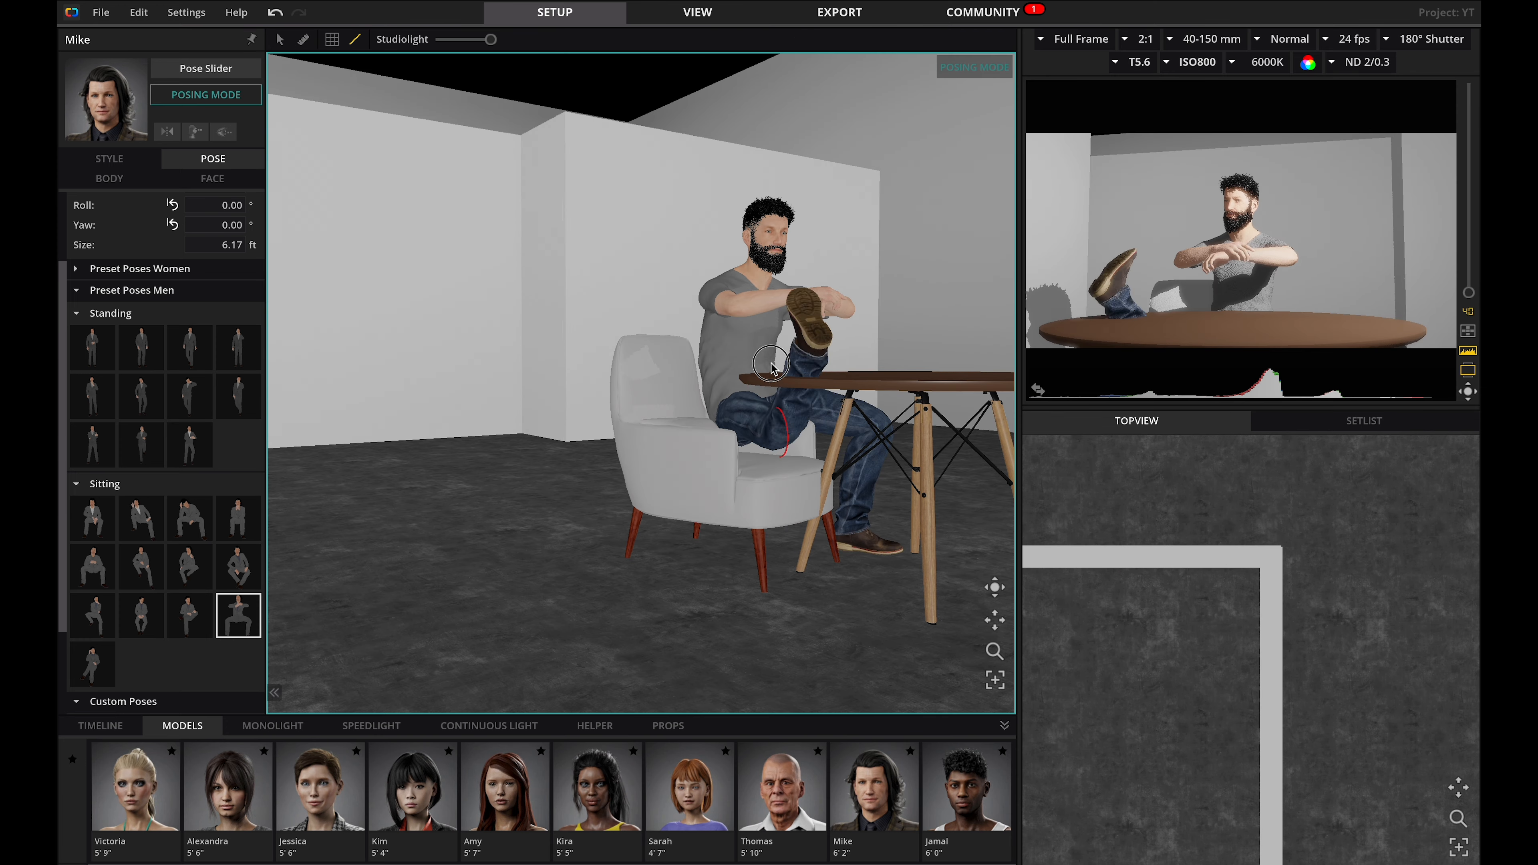
pyautogui.moveTo(909, 441); pyautogui.dragTo(618, 205, button='right')
pyautogui.moveTo(615, 197); pyautogui.dragTo(618, 209)
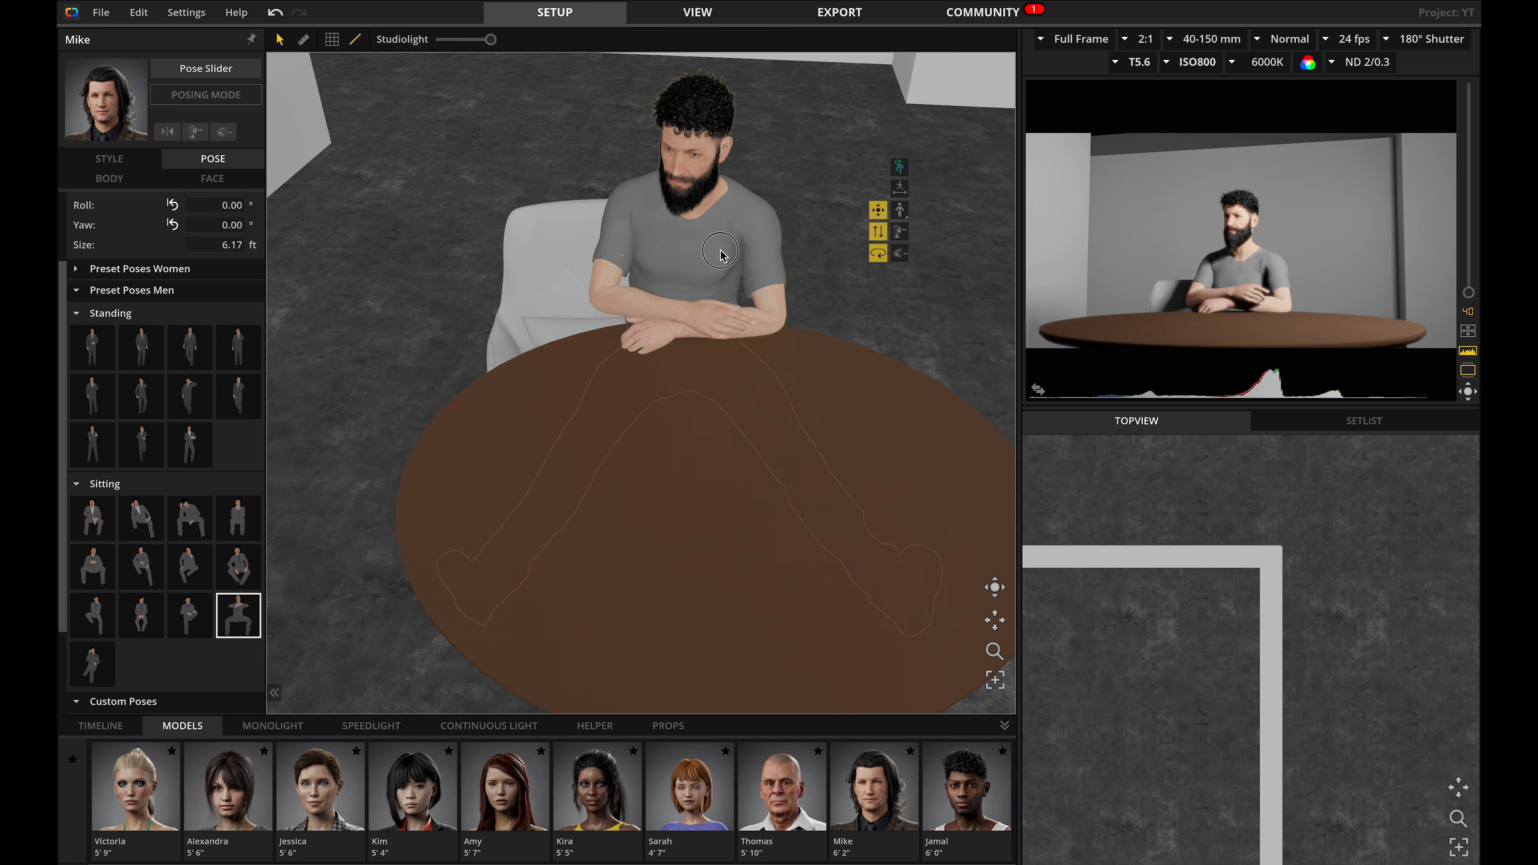
pyautogui.moveTo(720, 254); pyautogui.dragTo(800, 264)
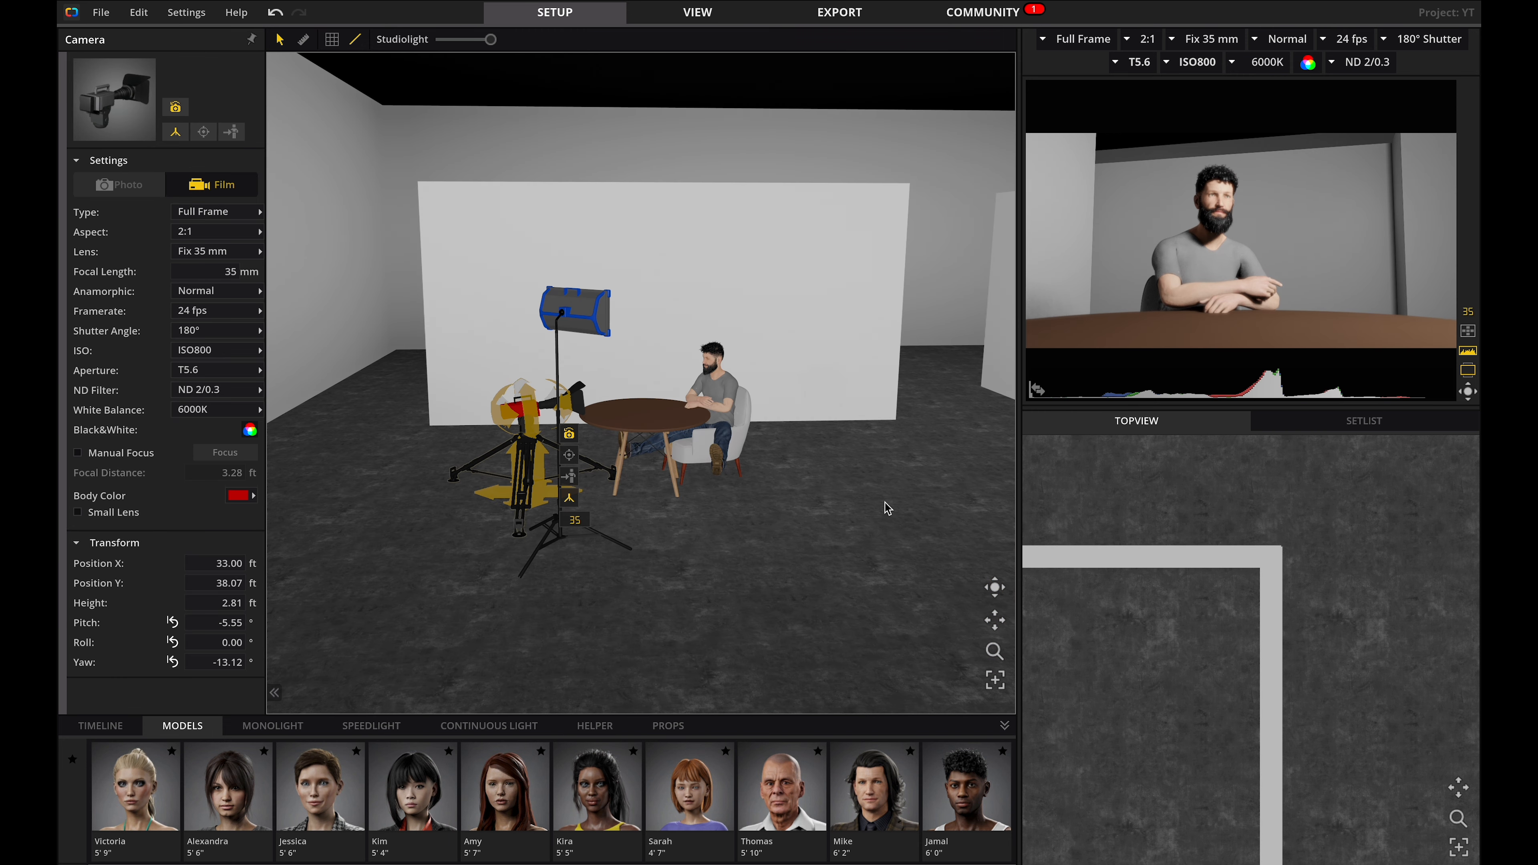
# Set the room's ceiling colour to red.
pyautogui.click(781, 81)
pyautogui.click(238, 333)
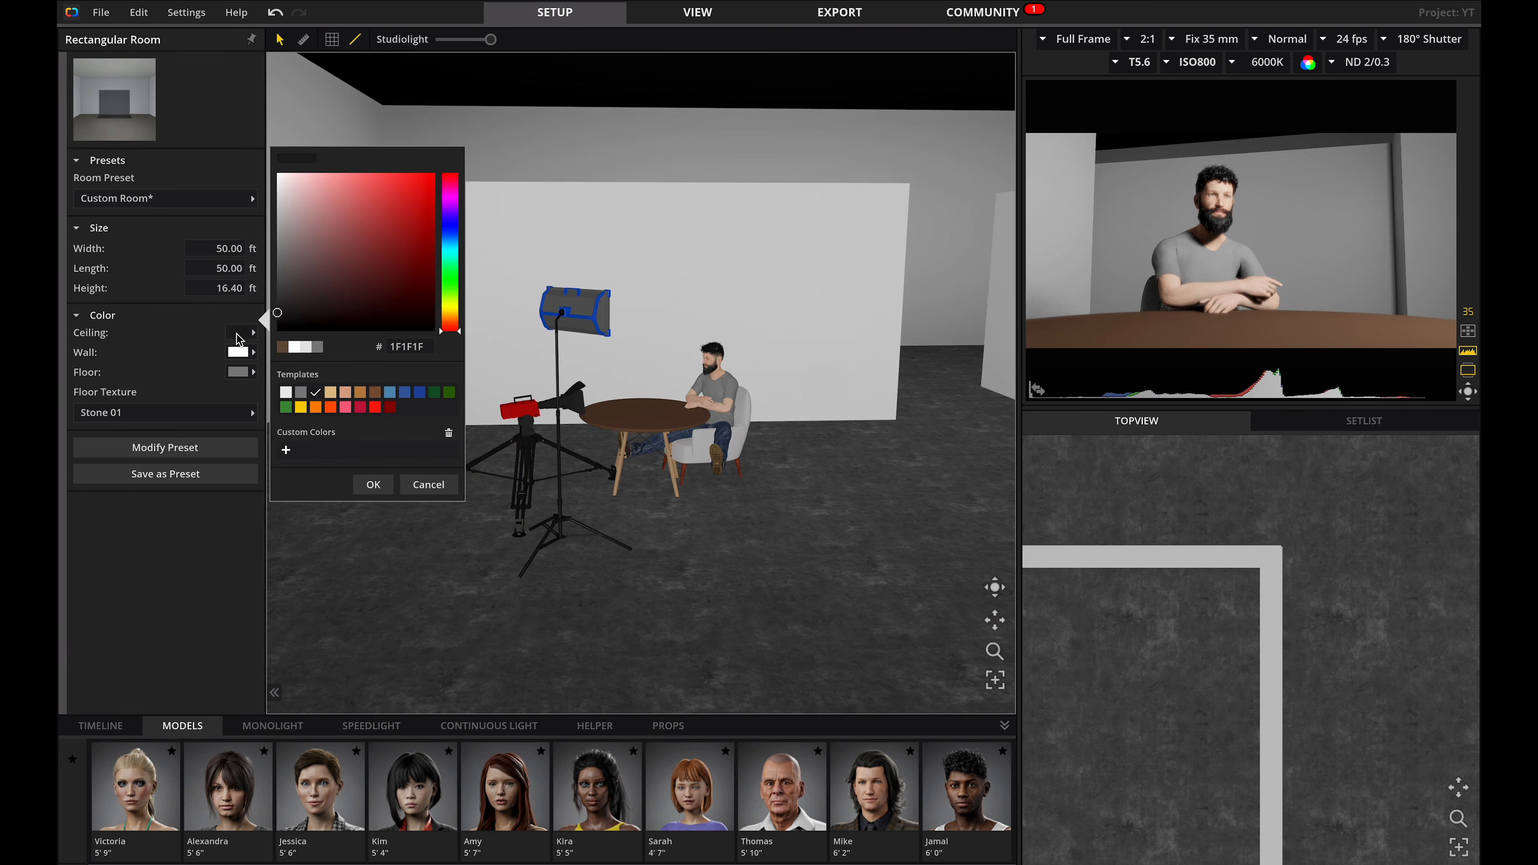
pyautogui.click(377, 221)
pyautogui.click(887, 518)
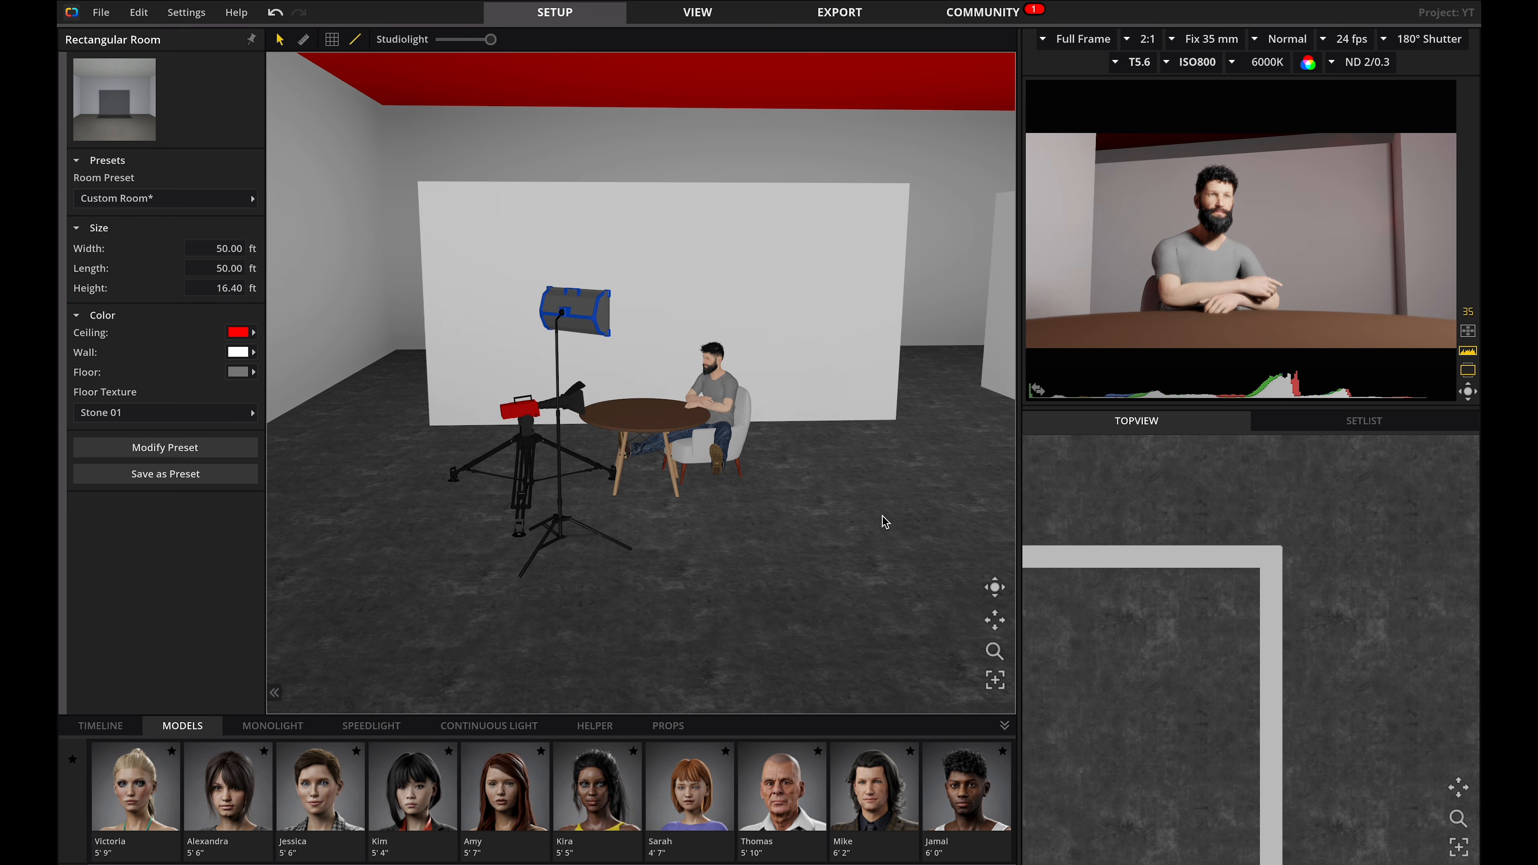
# Add a kitchen prop to the set behind the table.
pyautogui.moveTo(890, 506); pyautogui.dragTo(632, 520)
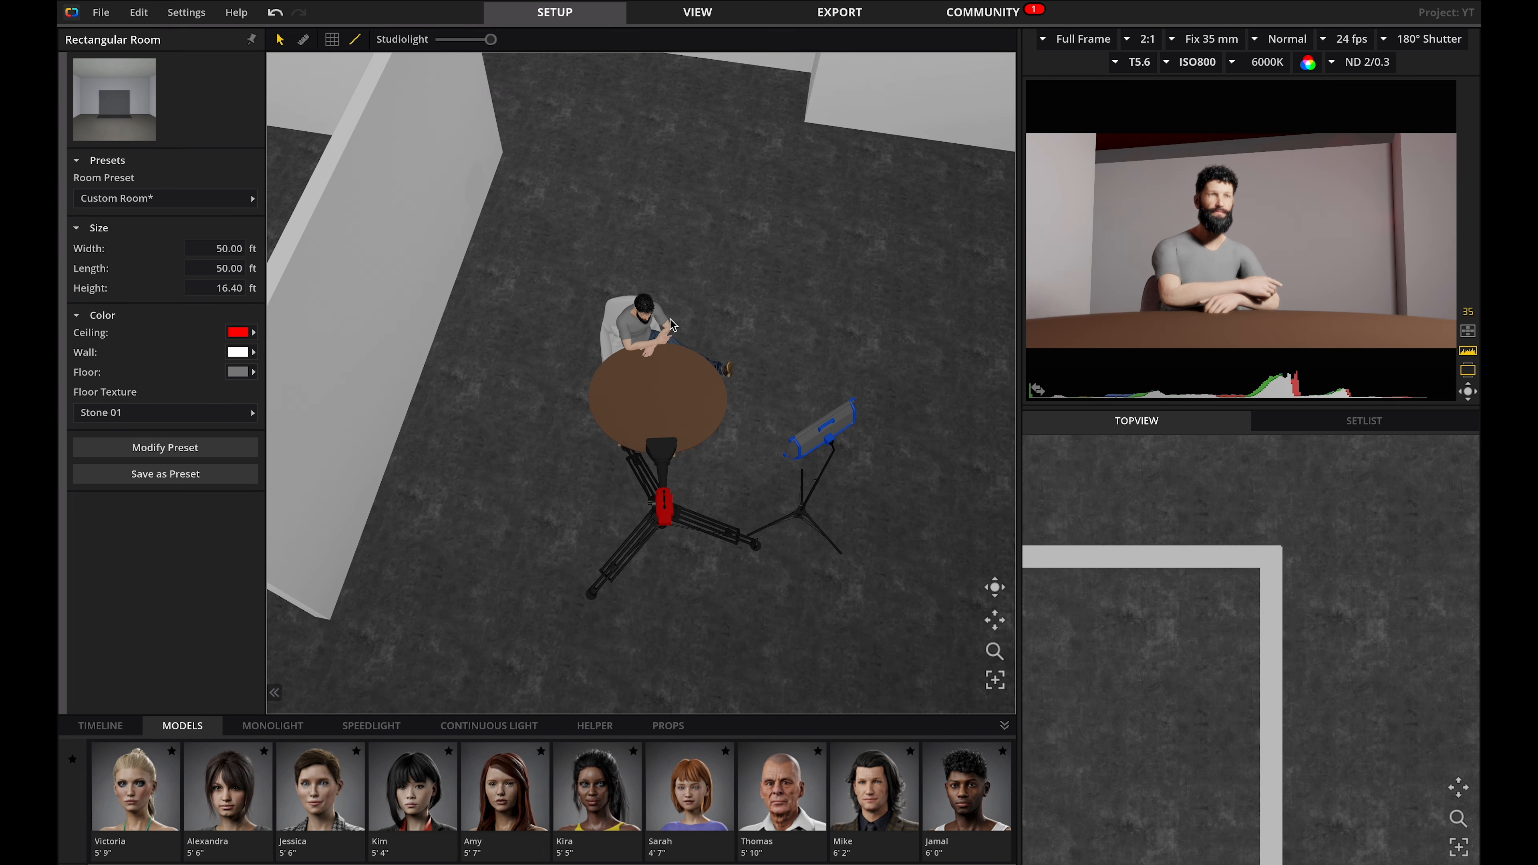
pyautogui.moveTo(662, 193); pyautogui.dragTo(1374, 421)
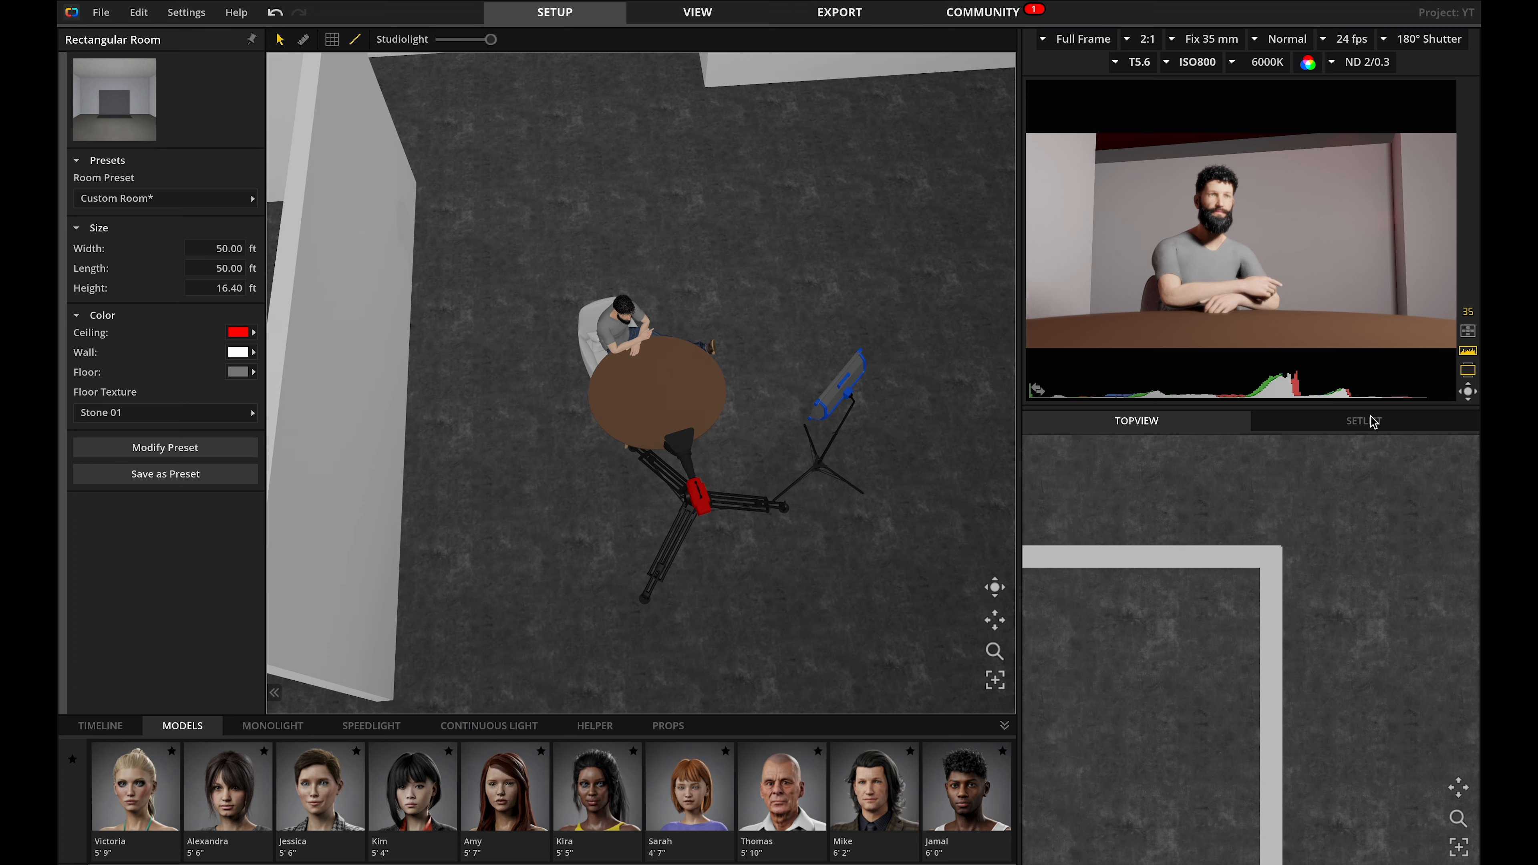
pyautogui.scroll(-5, 1263, 543)
pyautogui.click(1166, 579)
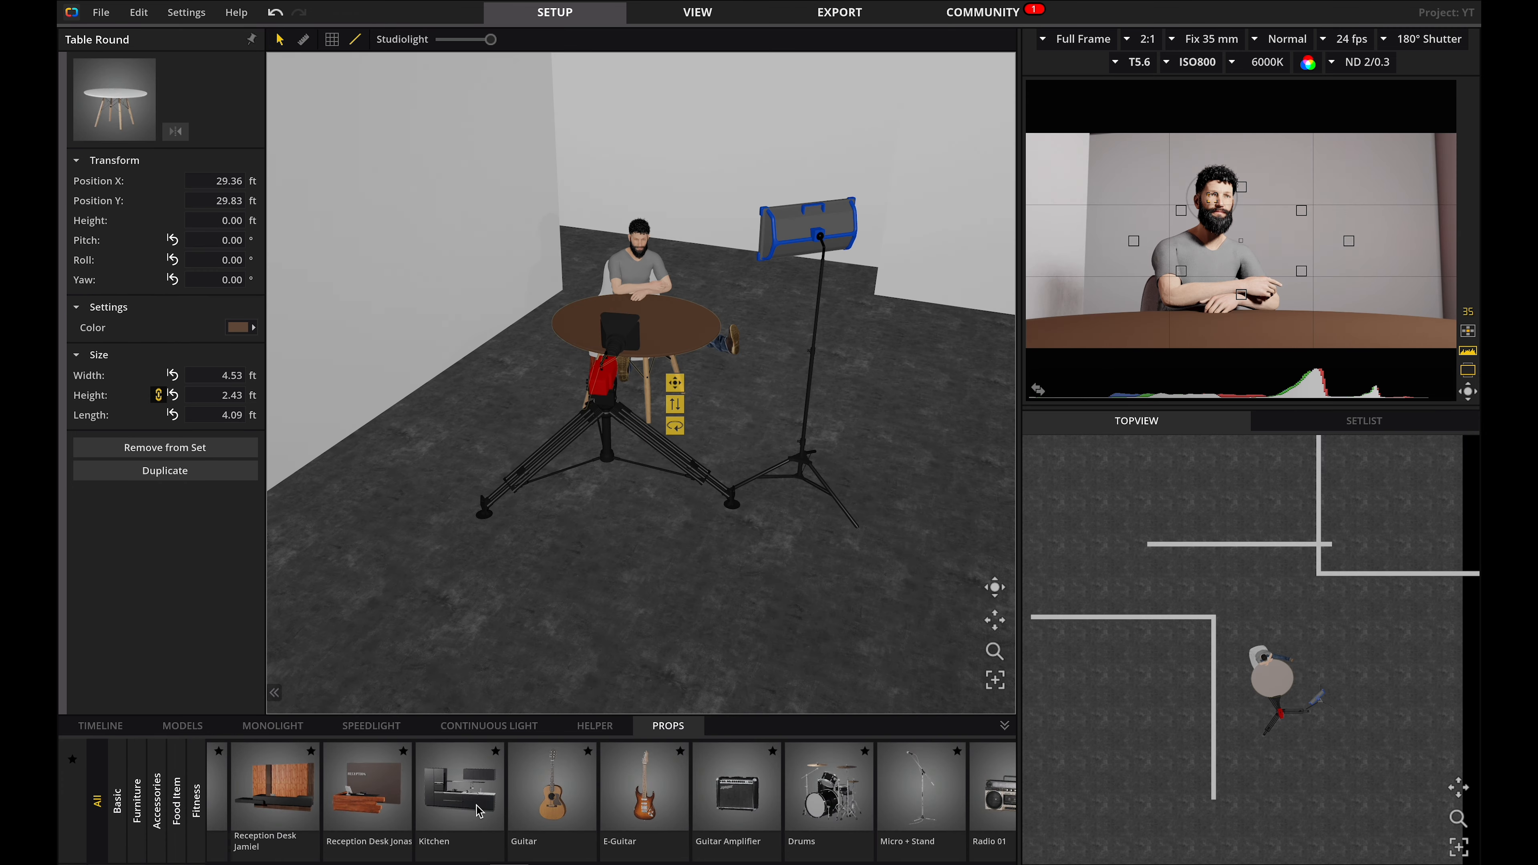
pyautogui.moveTo(460, 787); pyautogui.dragTo(721, 270)
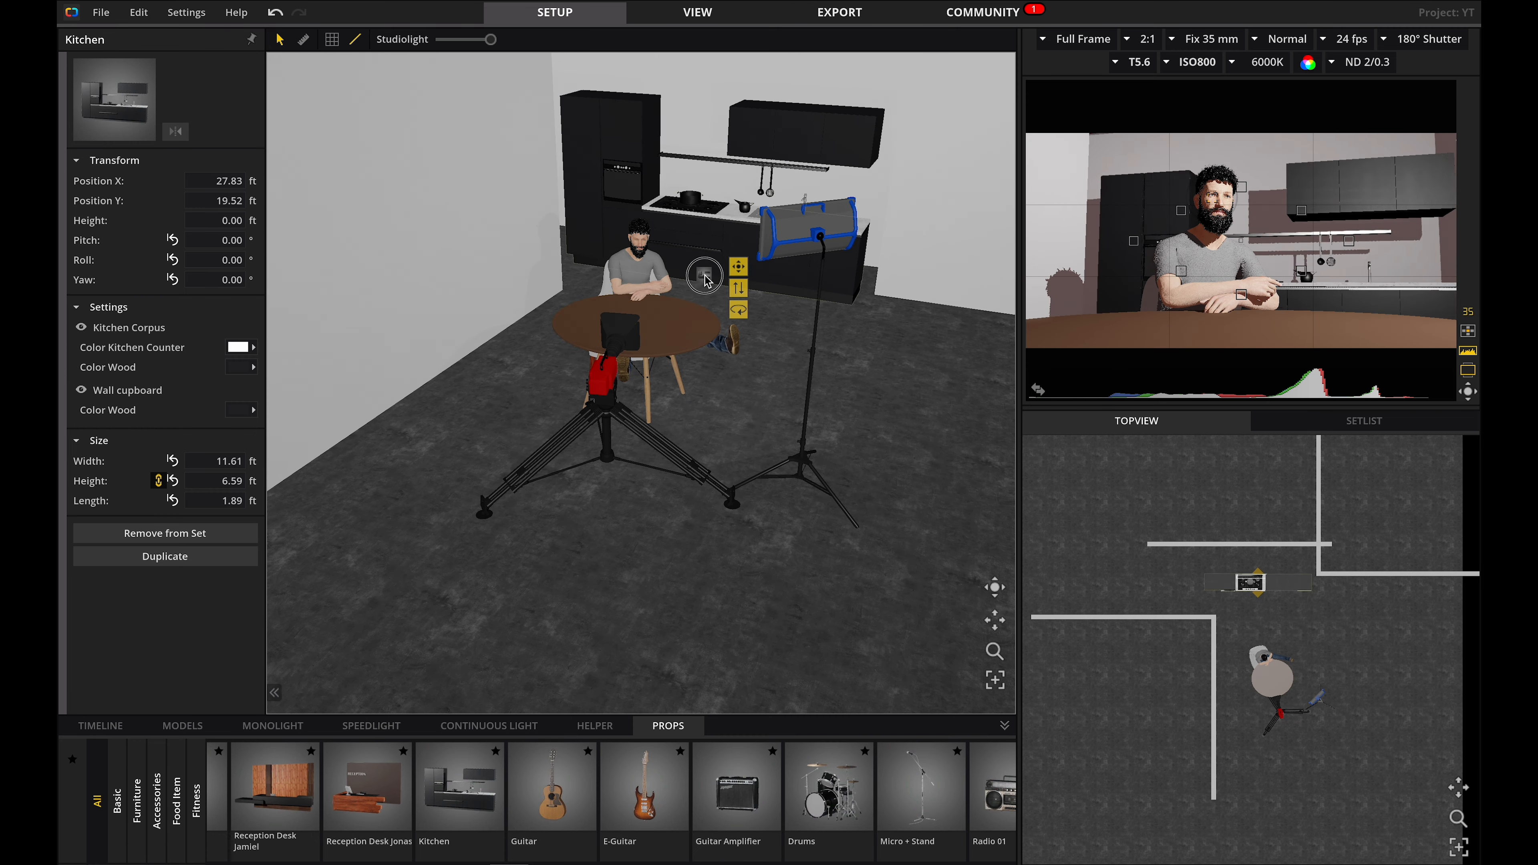
# Mirror the kitchen and scale it up proportionally to about 15.3 ft wide.
pyautogui.click(176, 132)
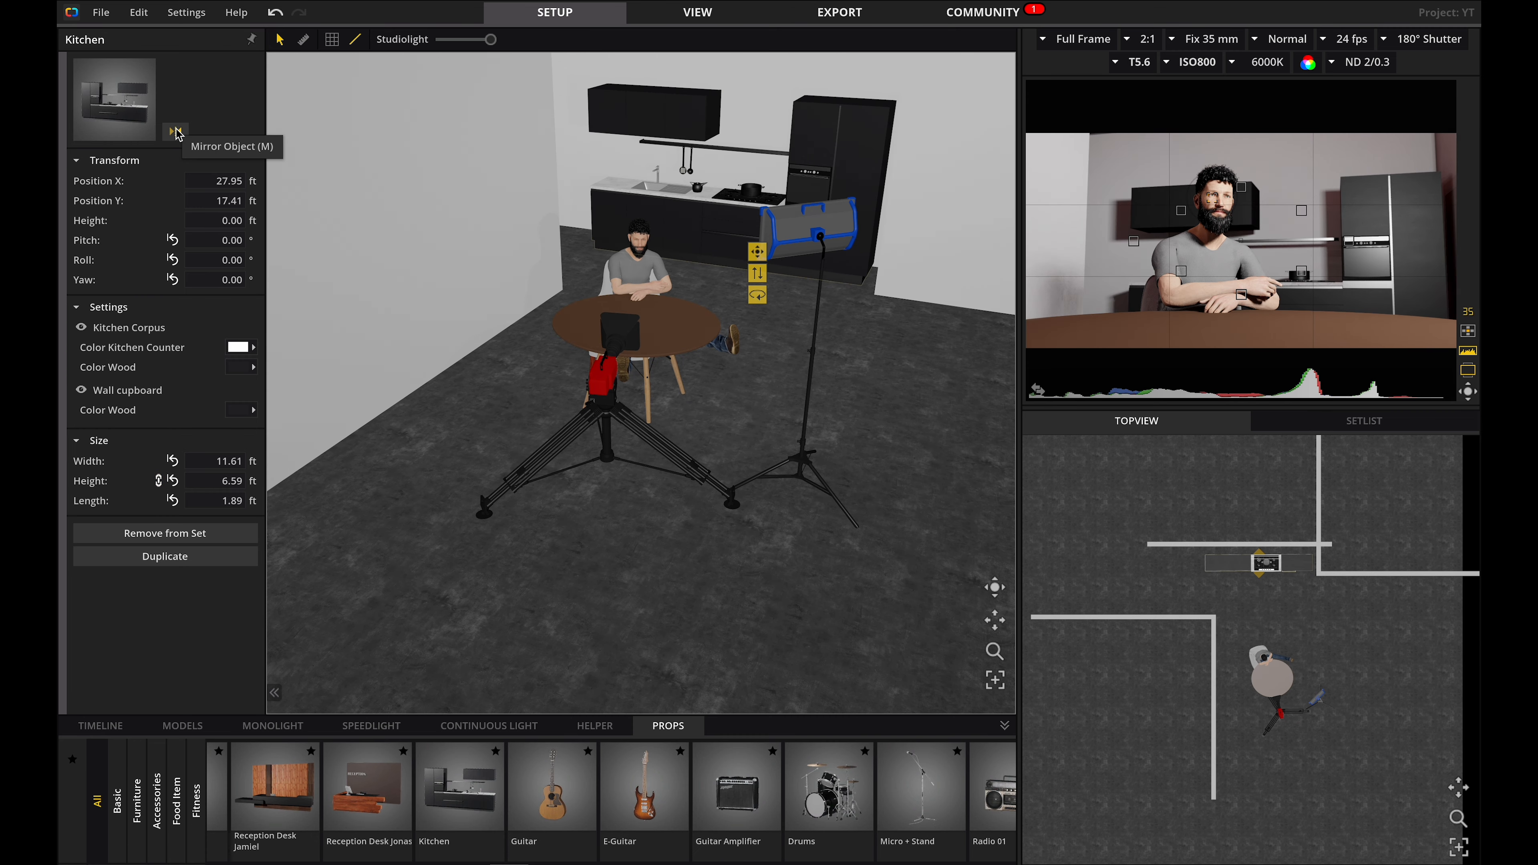
pyautogui.click(159, 482)
pyautogui.click(591, 387)
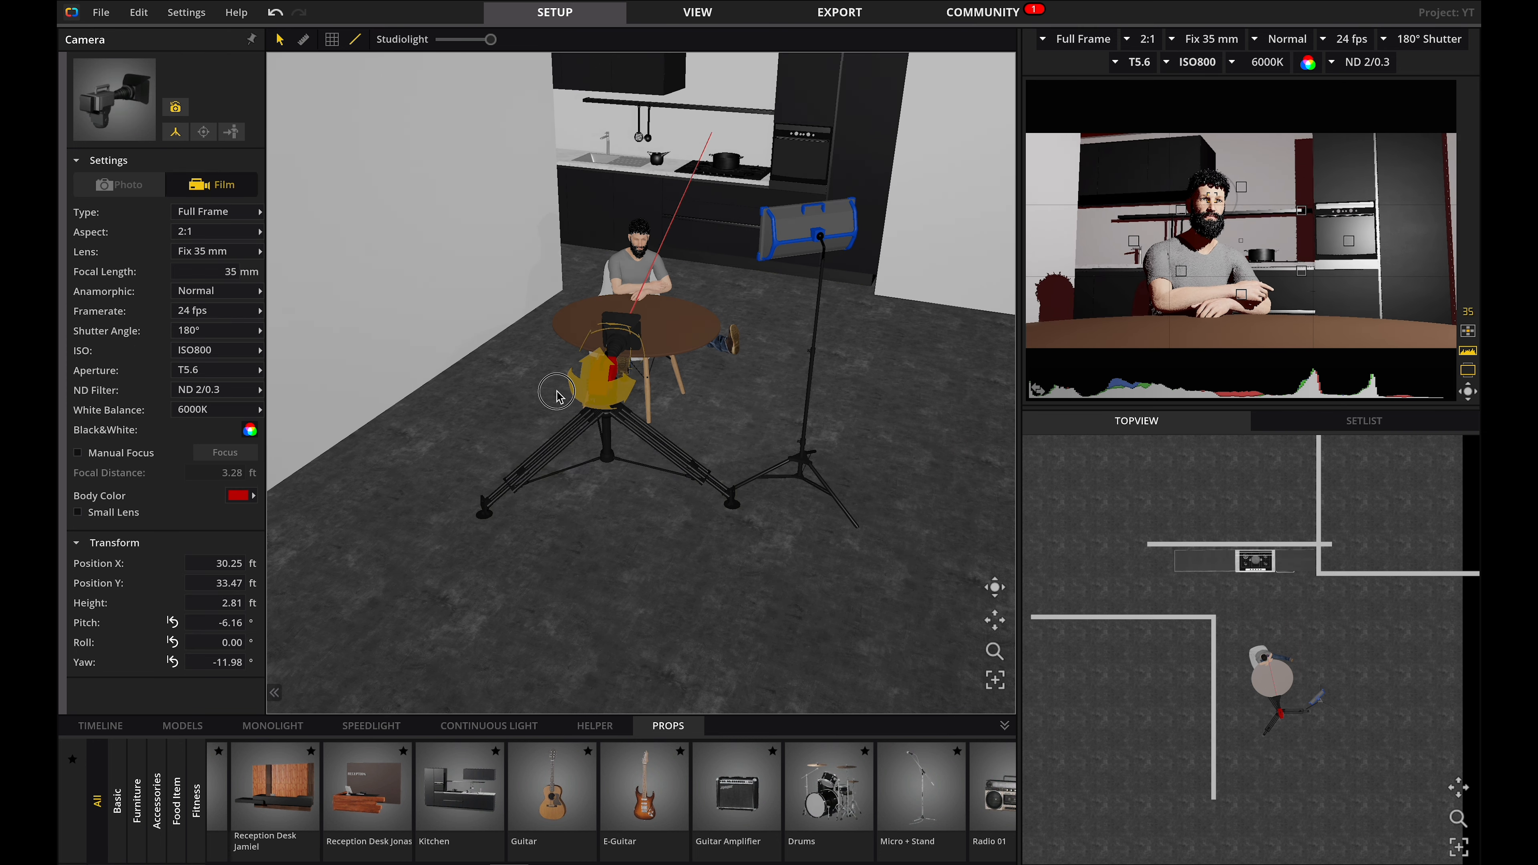
pyautogui.click(284, 394)
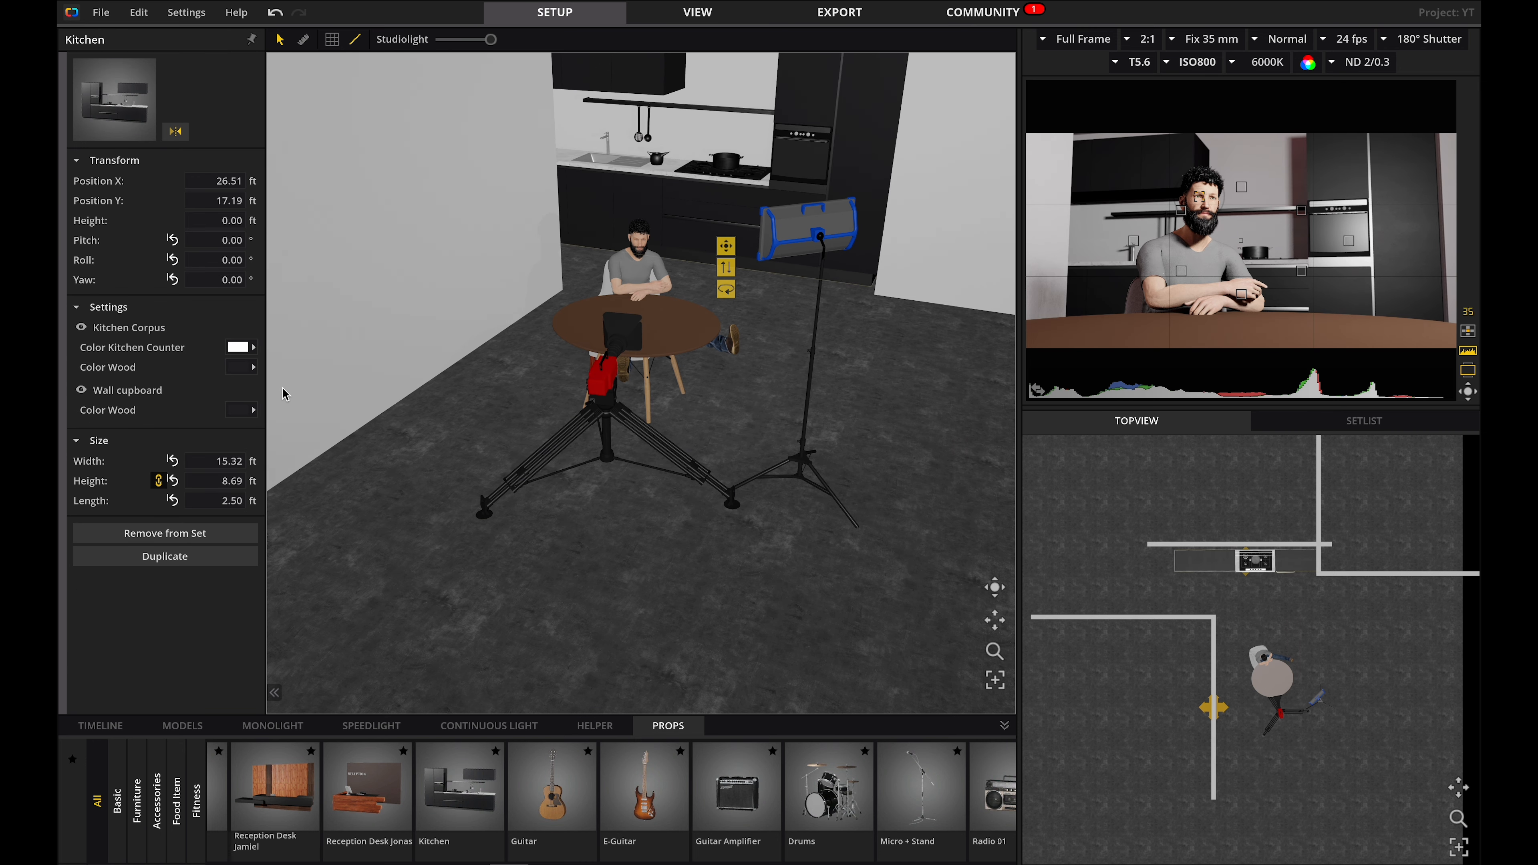
# Set the kitchen's wood colour to a light brown template colour.
pyautogui.click(240, 349)
pyautogui.click(244, 369)
pyautogui.click(244, 368)
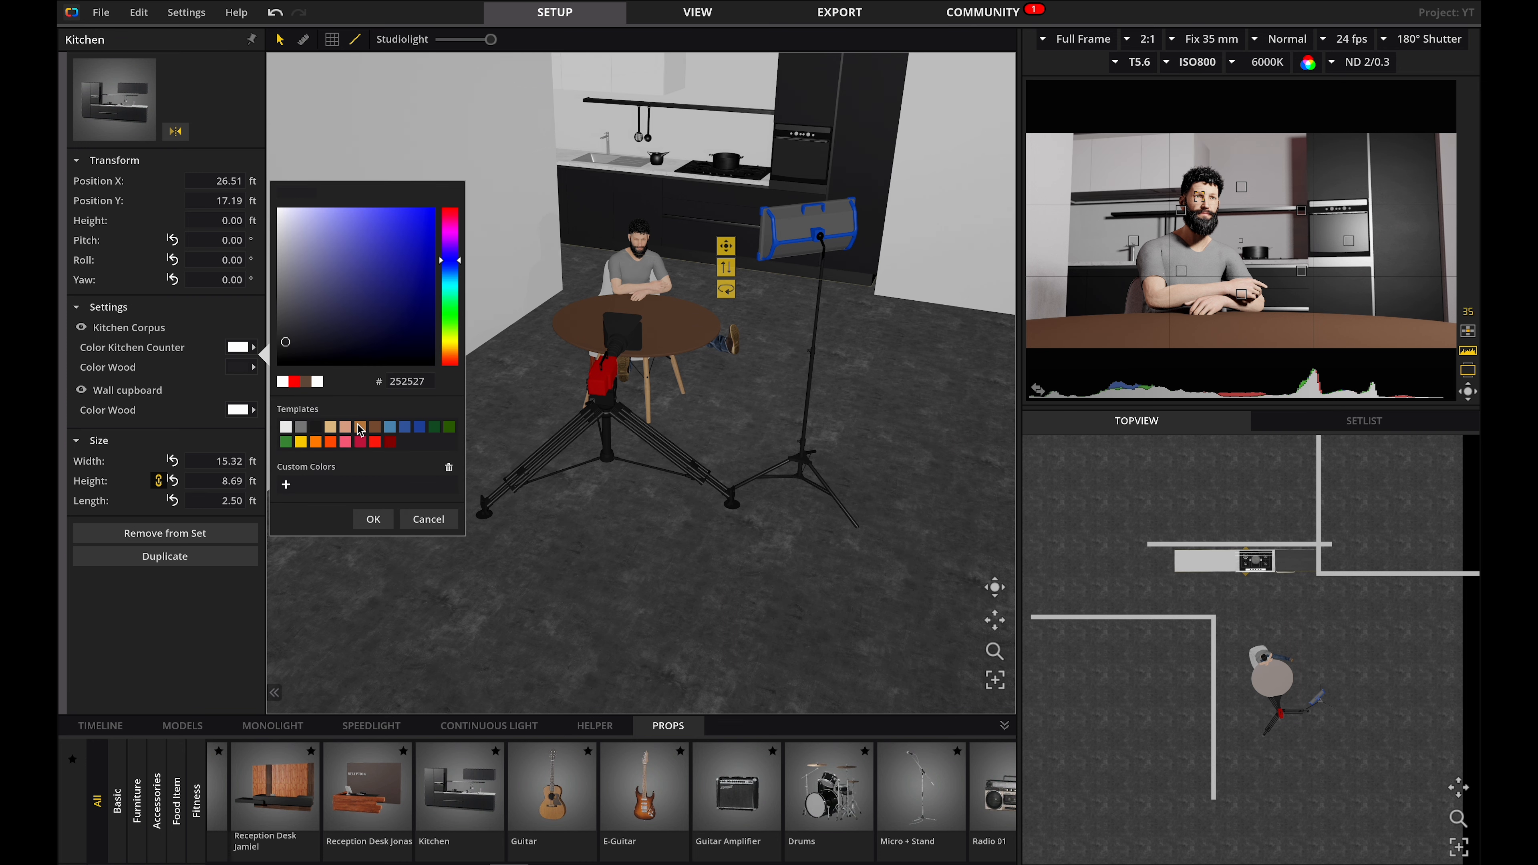
pyautogui.click(360, 428)
pyautogui.click(1038, 390)
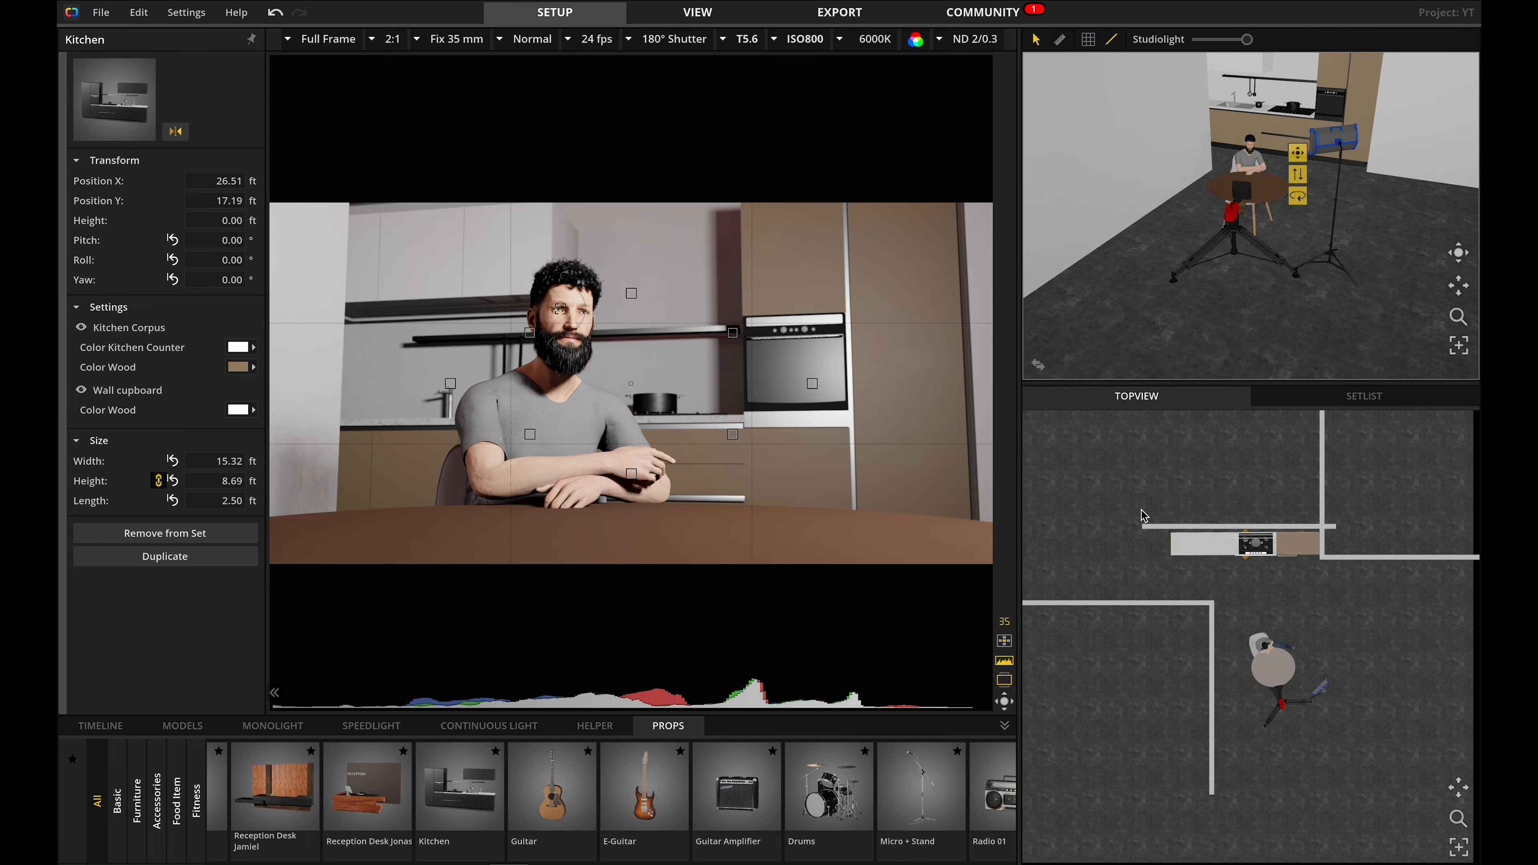
# Add an Arri M18 continuous light on the far side of the set.
pyautogui.click(1144, 516)
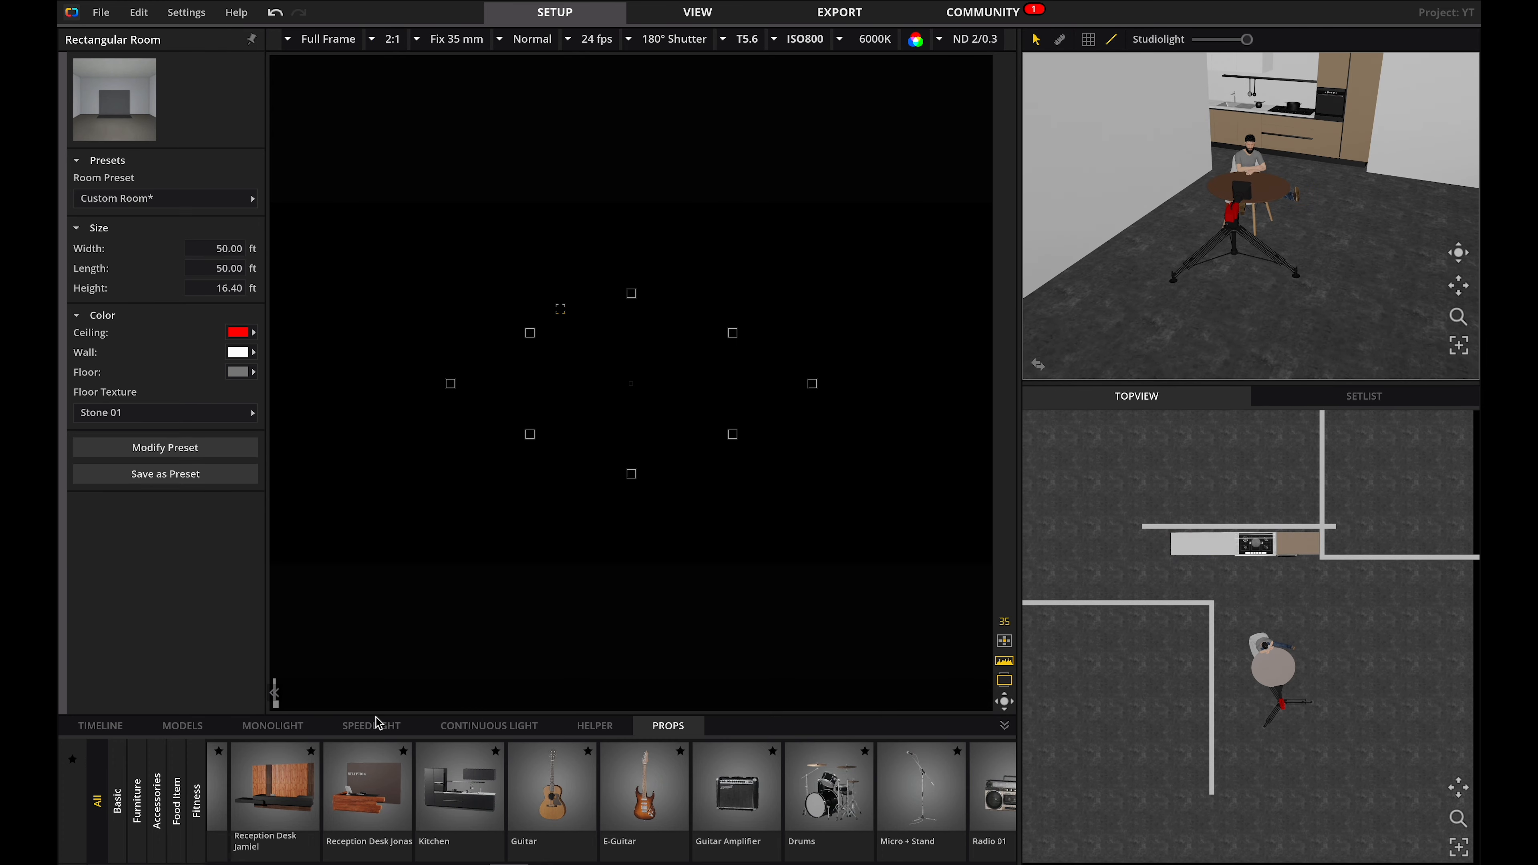
pyautogui.click(456, 724)
pyautogui.scroll(-3, 709, 787)
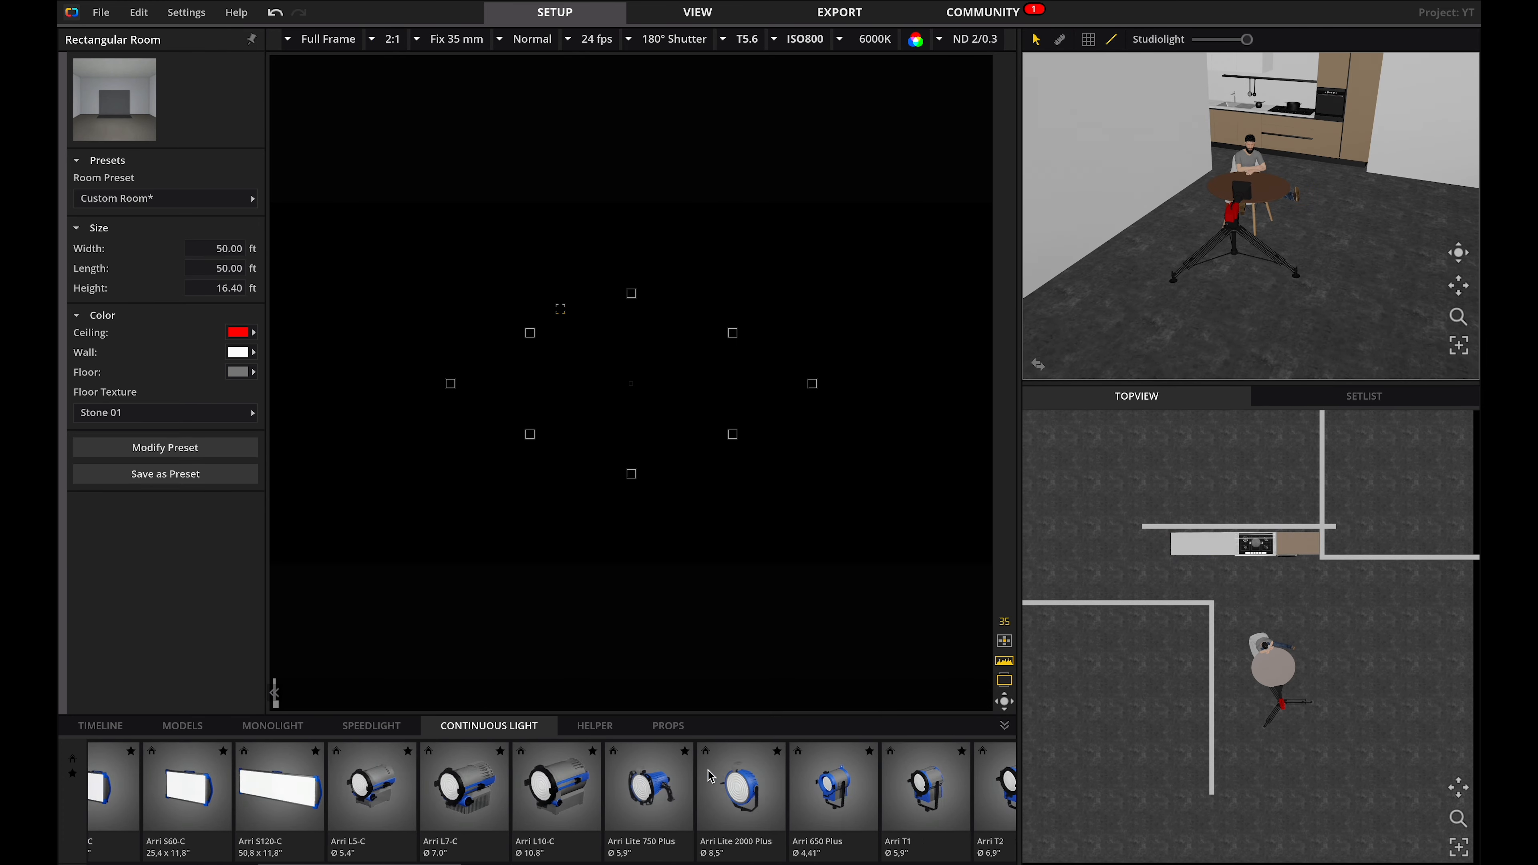
pyautogui.scroll(-5, 711, 777)
pyautogui.moveTo(613, 787); pyautogui.dragTo(1392, 320)
pyautogui.click(1038, 365)
pyautogui.moveTo(781, 483); pyautogui.dragTo(1133, 406)
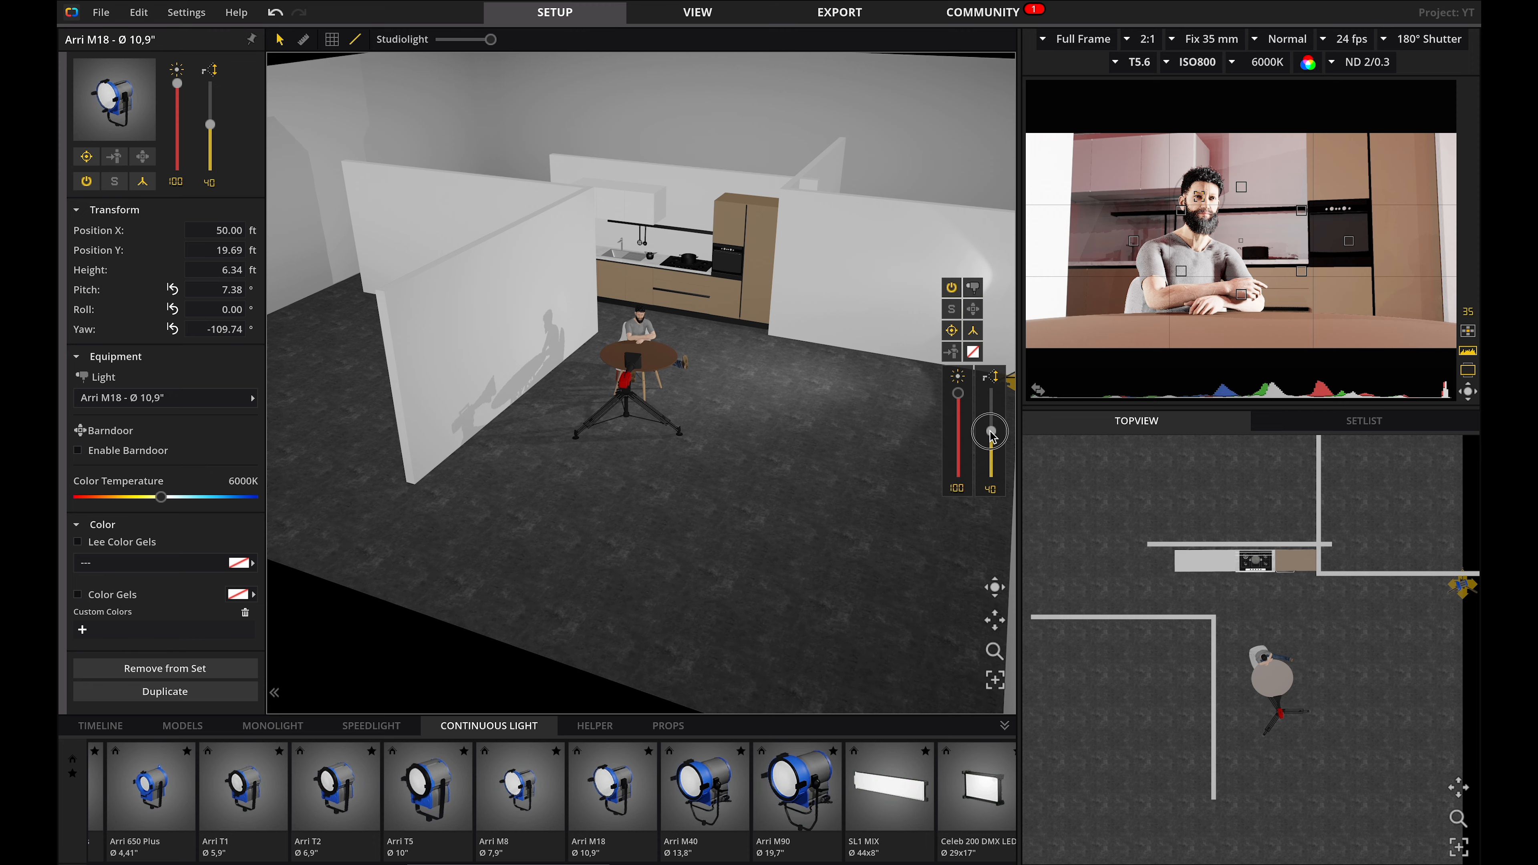
pyautogui.click(830, 462)
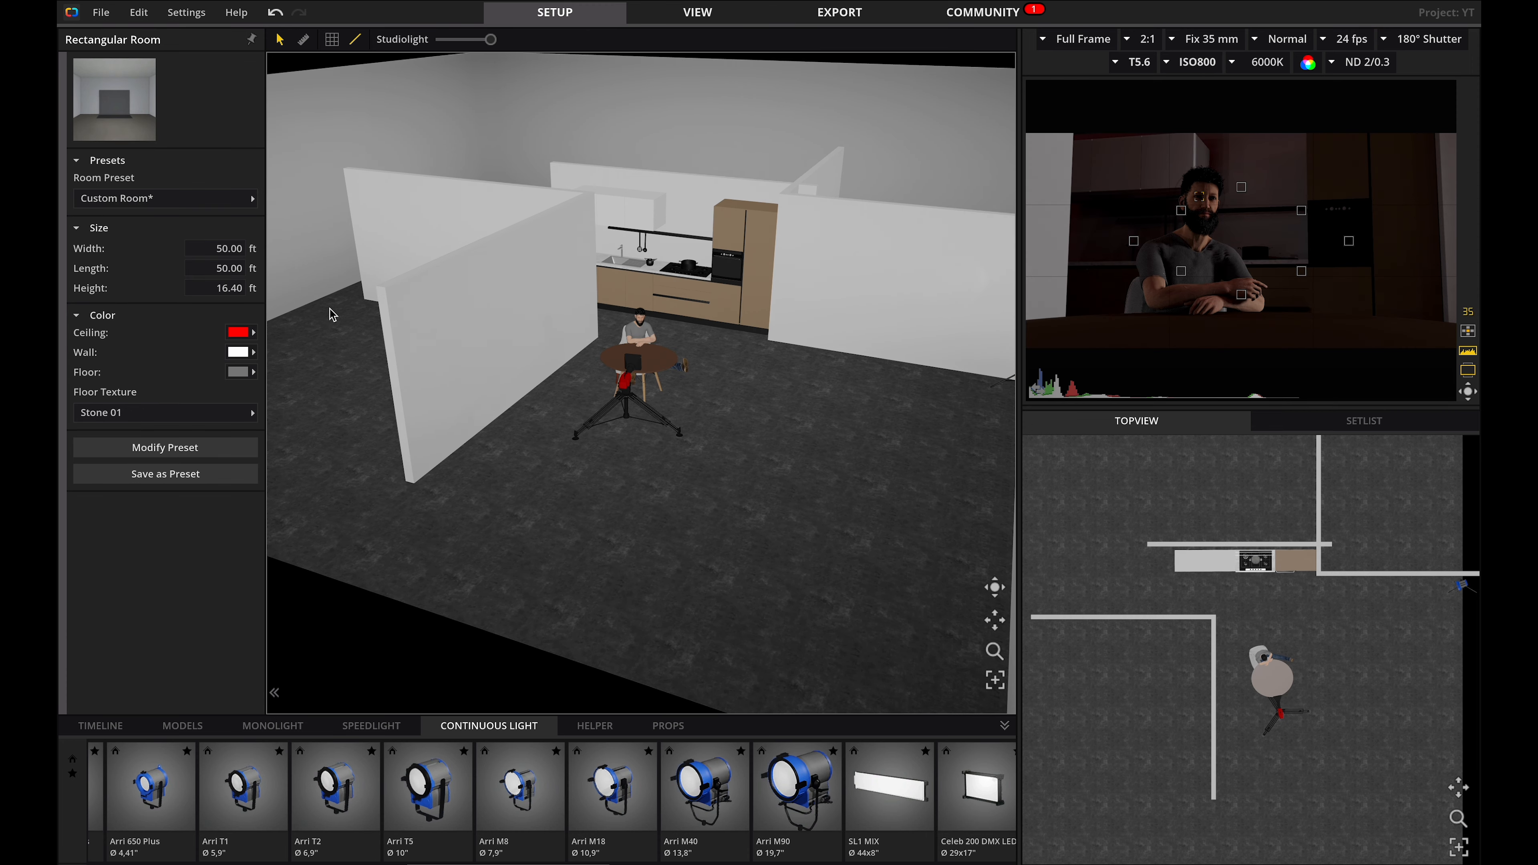
# Change the ceiling colour back to white.
pyautogui.moveTo(750, 441); pyautogui.dragTo(713, 432, button='right')
pyautogui.click(237, 331)
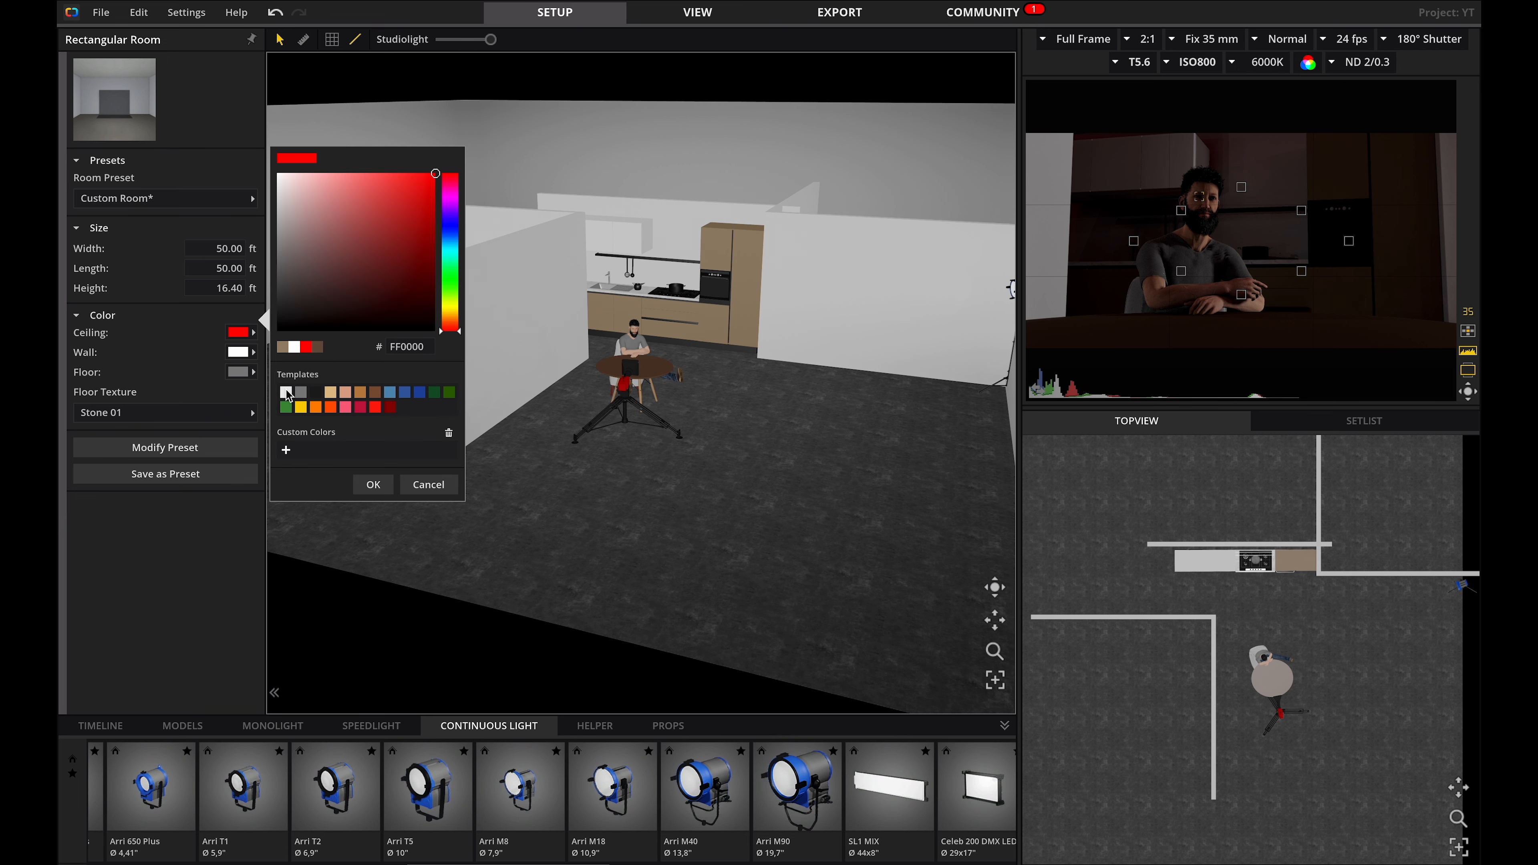
pyautogui.click(286, 393)
# Raise the Arri M18's intensity to 75.
pyautogui.moveTo(788, 465); pyautogui.dragTo(906, 347, button='right')
pyautogui.click(928, 362)
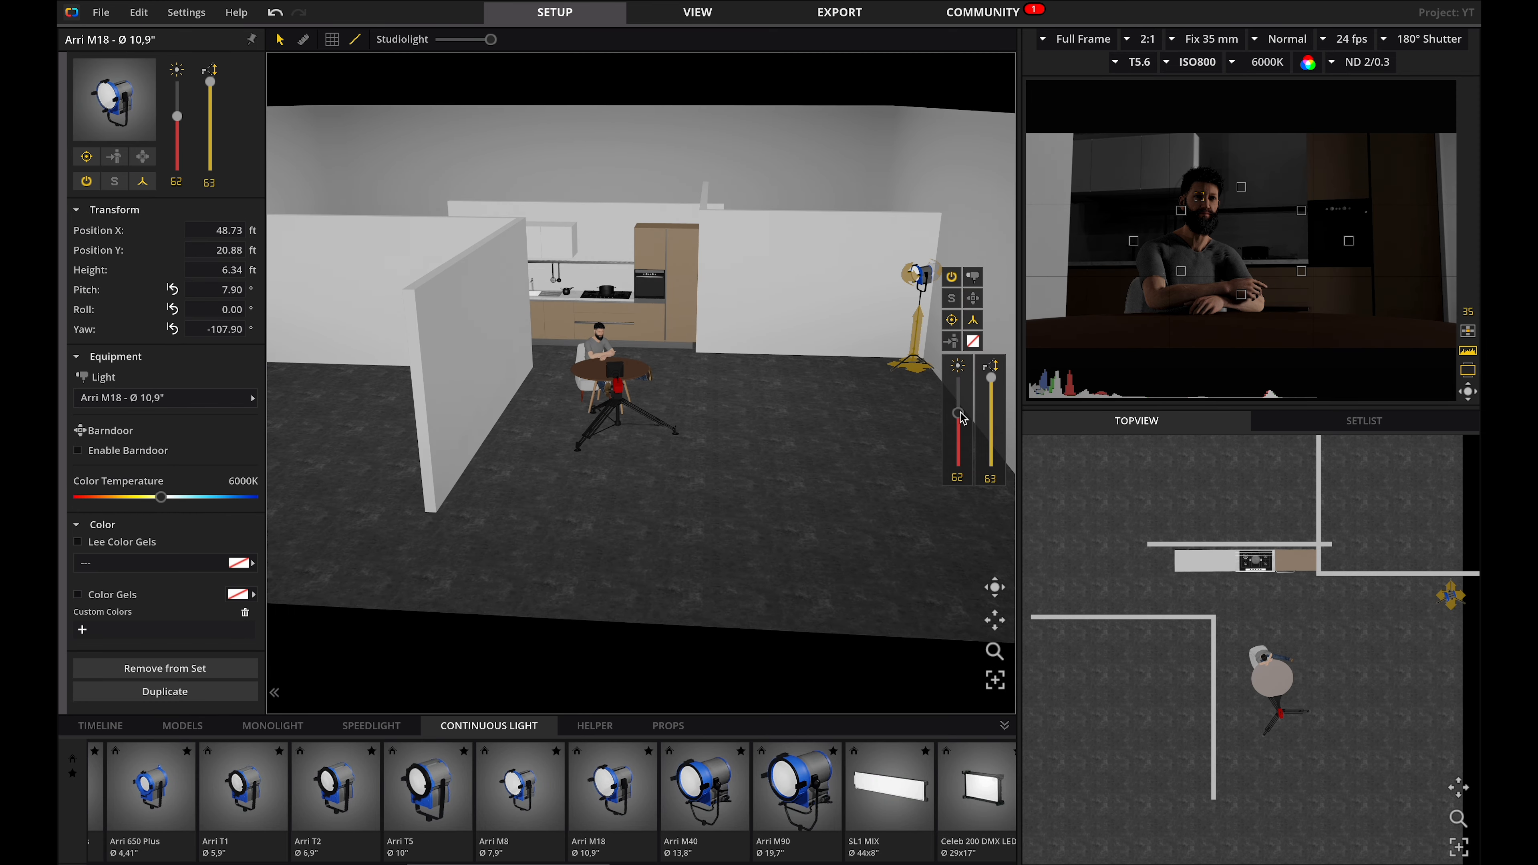
pyautogui.moveTo(959, 414); pyautogui.dragTo(960, 403)
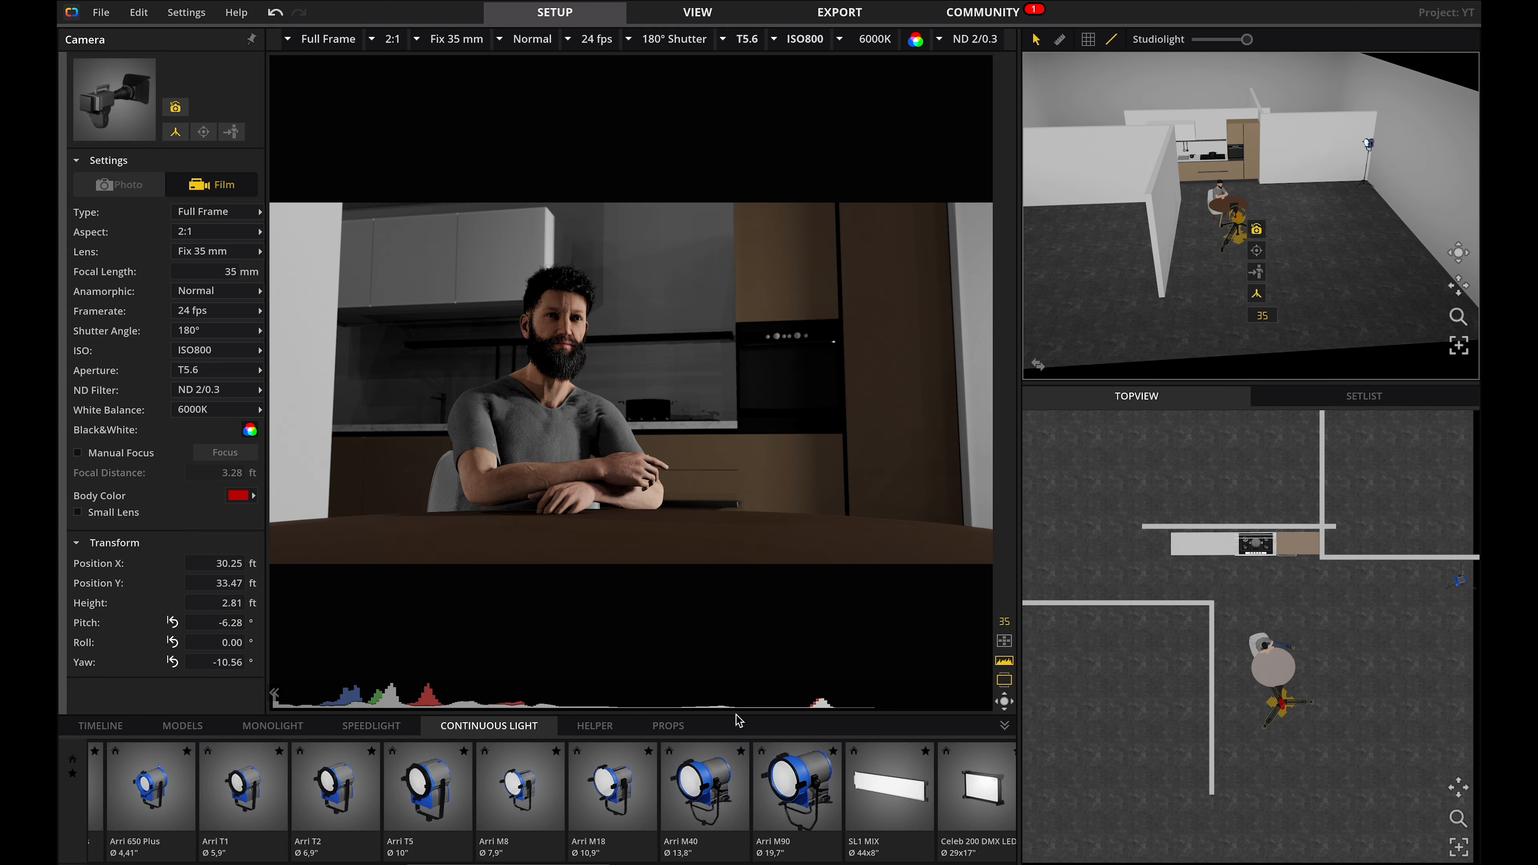
# Add a notebook prop on the table in front of Mike, rotated to face him.
pyautogui.click(680, 720)
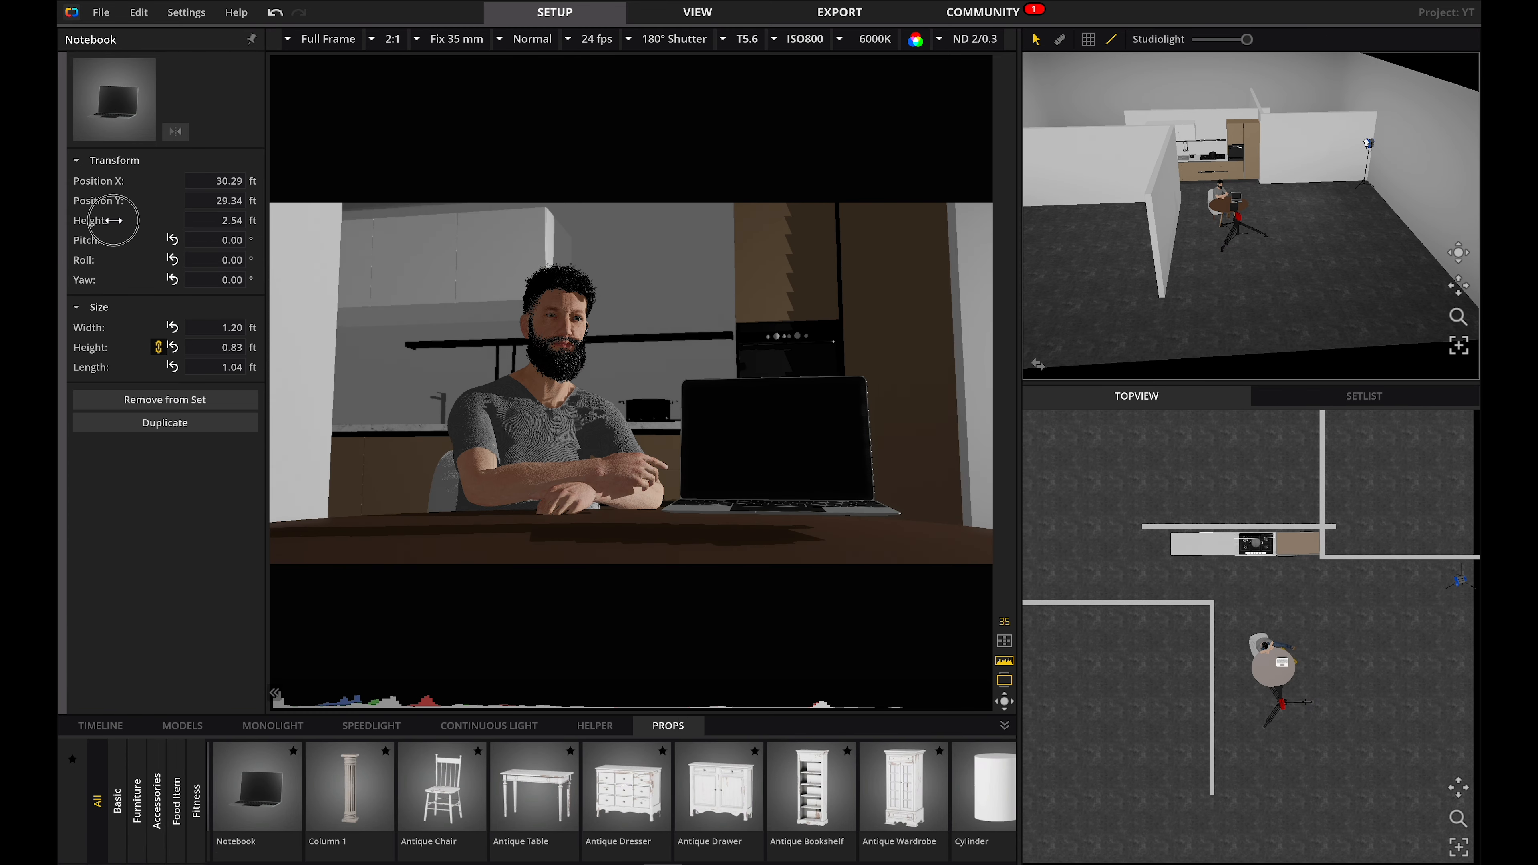
pyautogui.moveTo(92, 222); pyautogui.dragTo(91, 223)
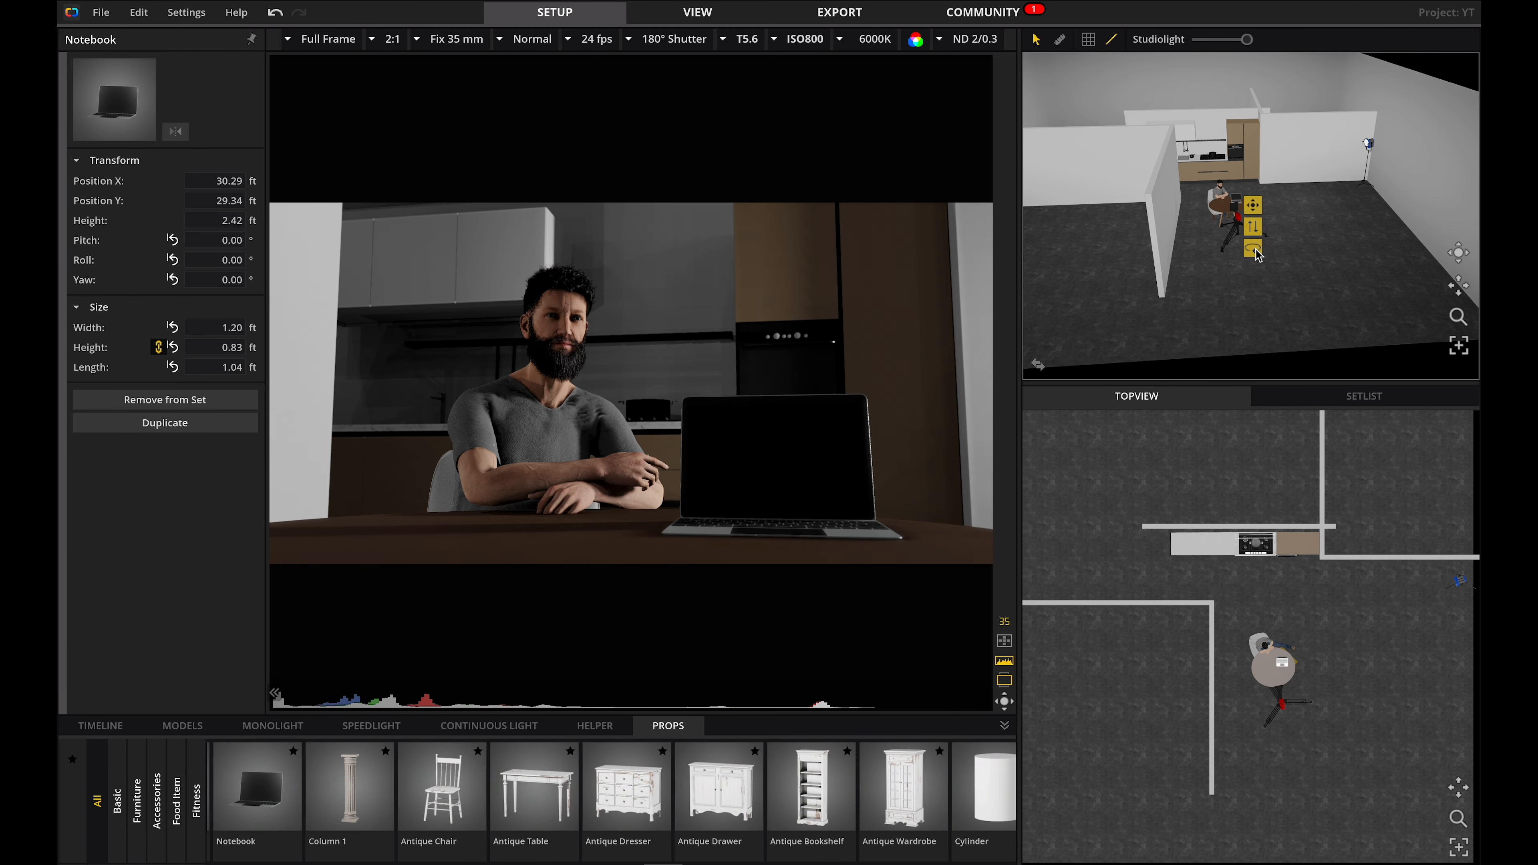
pyautogui.moveTo(1253, 252); pyautogui.dragTo(986, 268)
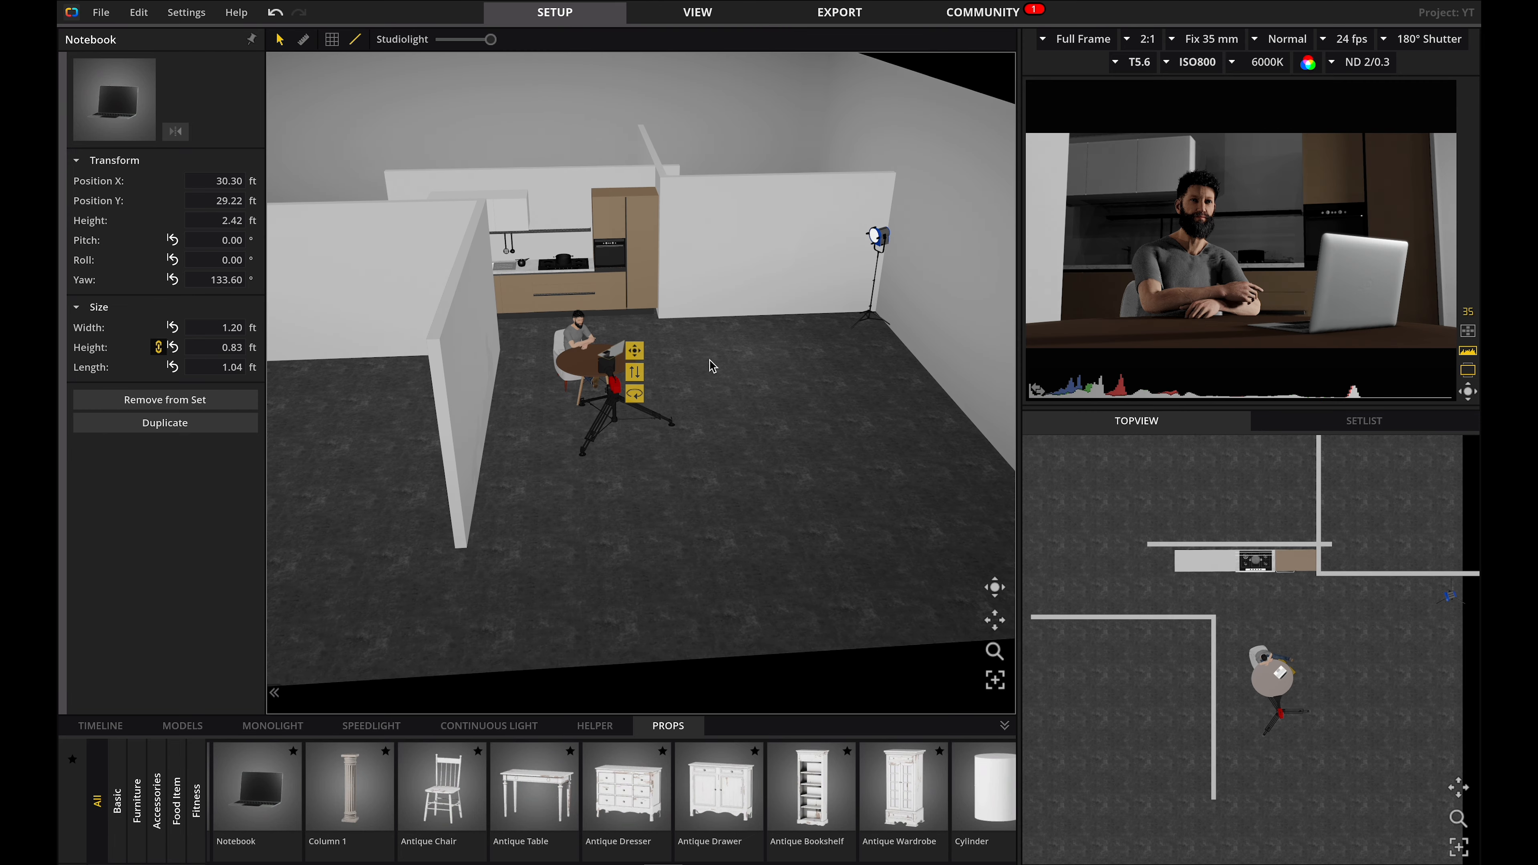
pyautogui.scroll(10, 653, 325)
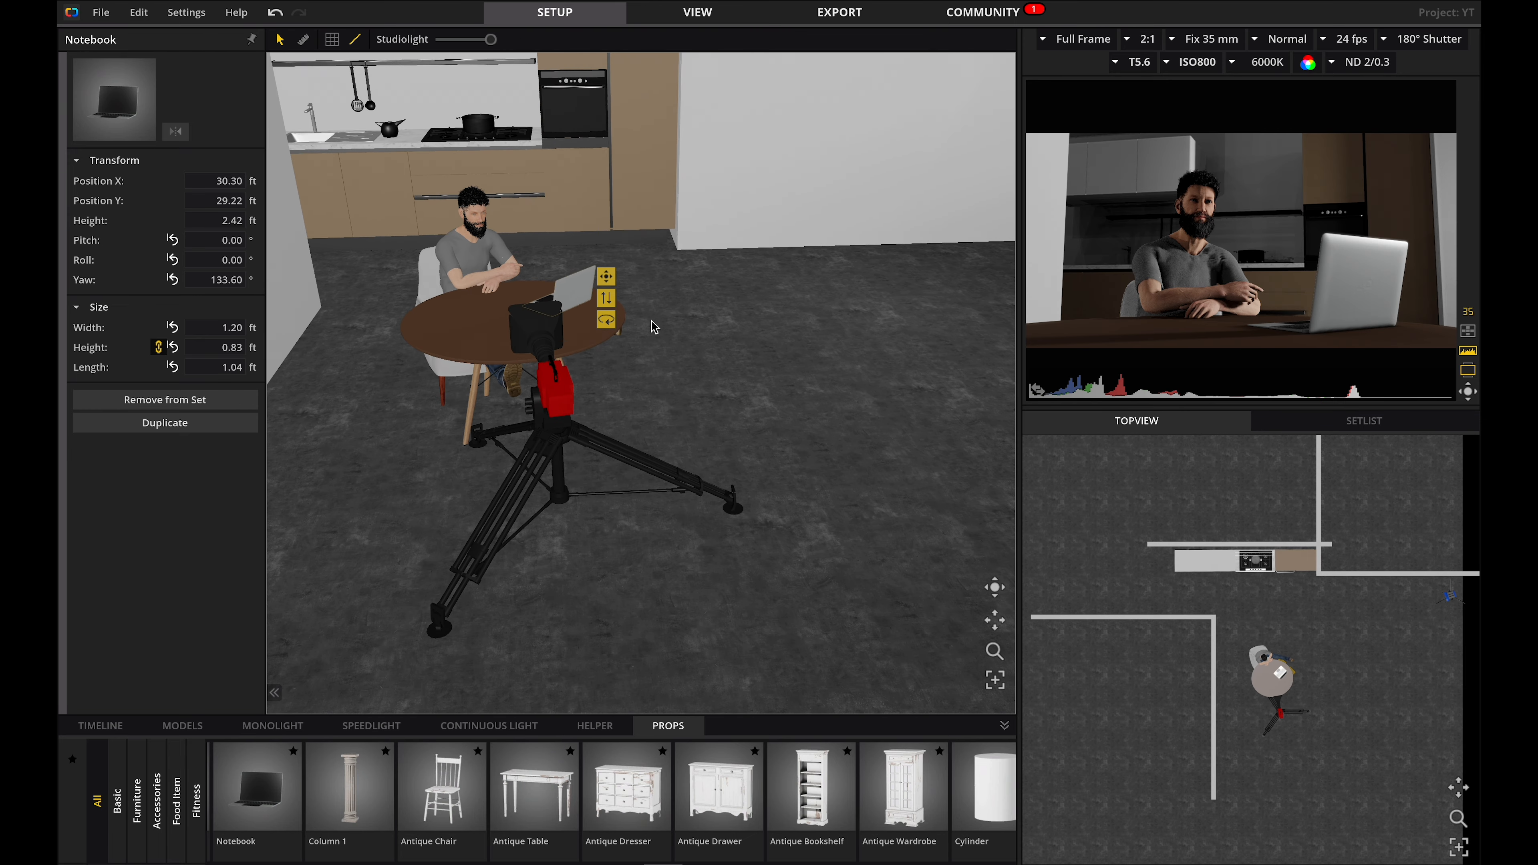
pyautogui.moveTo(567, 295); pyautogui.dragTo(545, 289)
pyautogui.moveTo(546, 295); pyautogui.dragTo(541, 283)
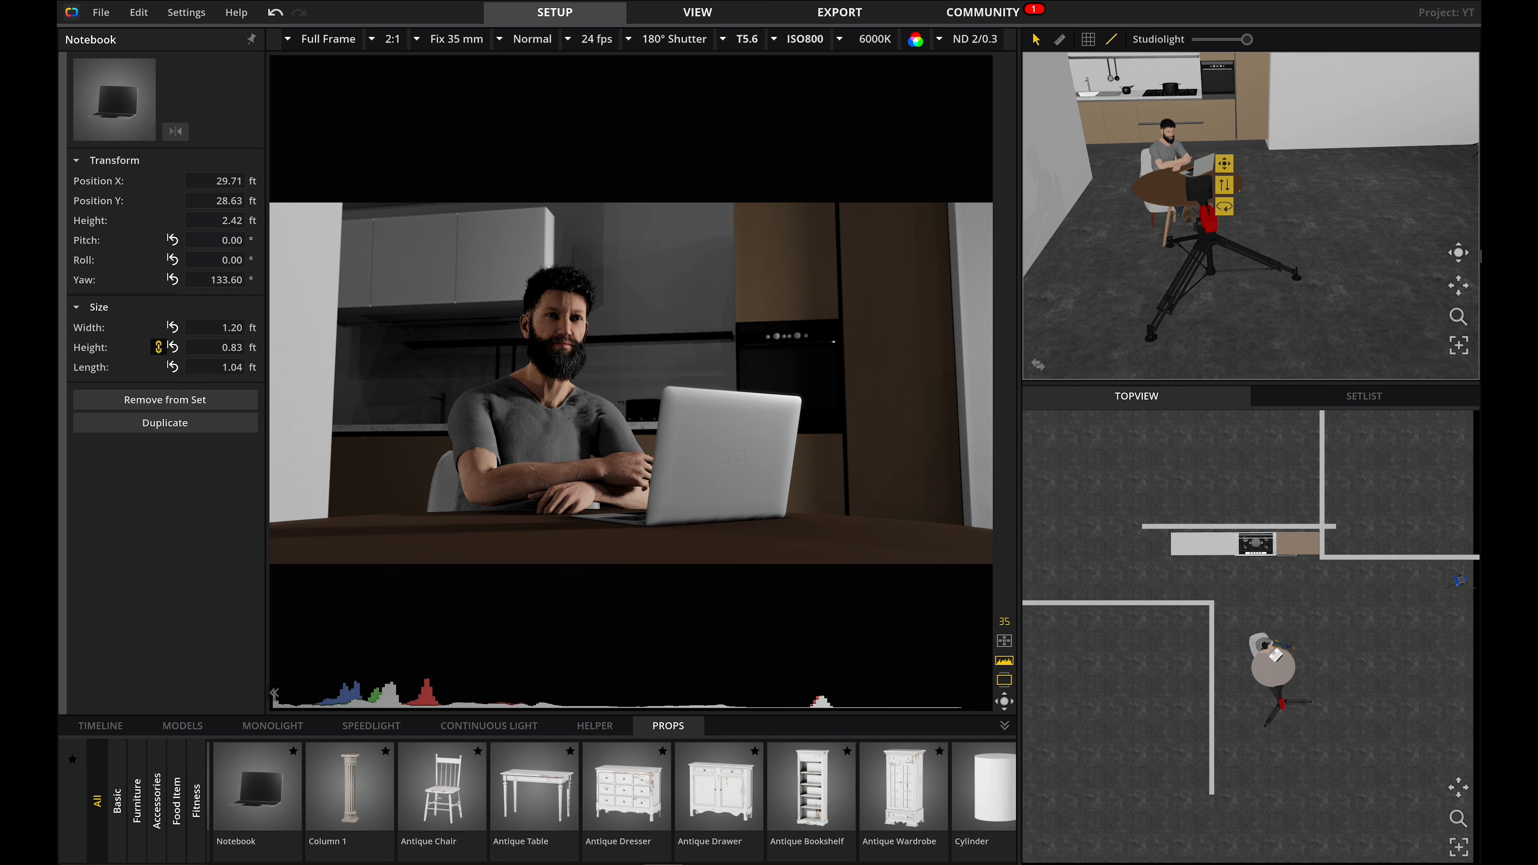
pyautogui.scroll(-5, 1329, 289)
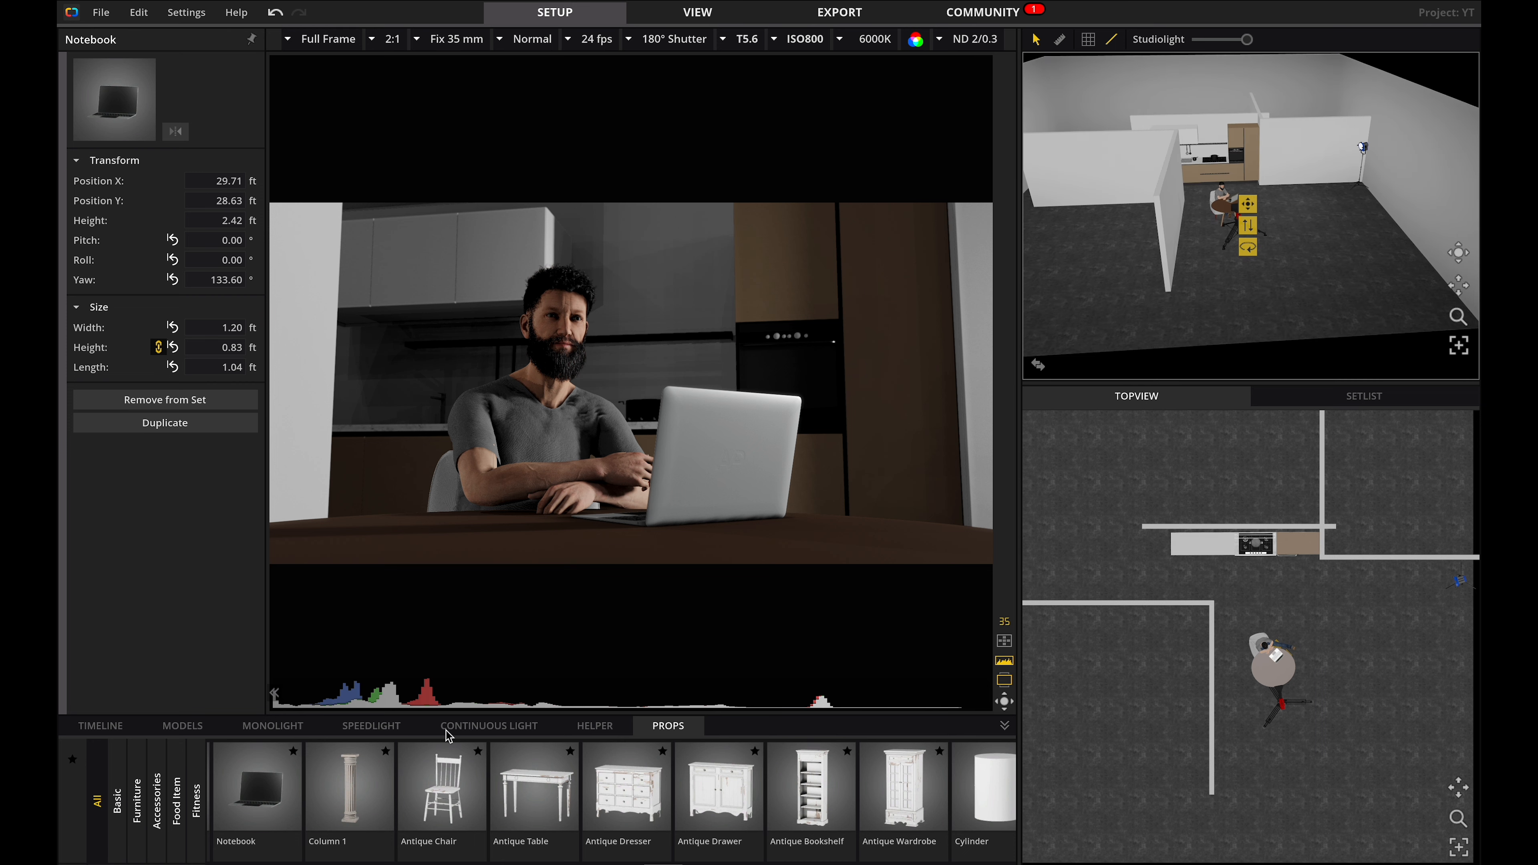
# Add an Aputure LS 600D PRO light in the kitchen area and lower its colour temperature for a warm tone.
pyautogui.click(467, 727)
pyautogui.hscroll(-10, 394, 801)
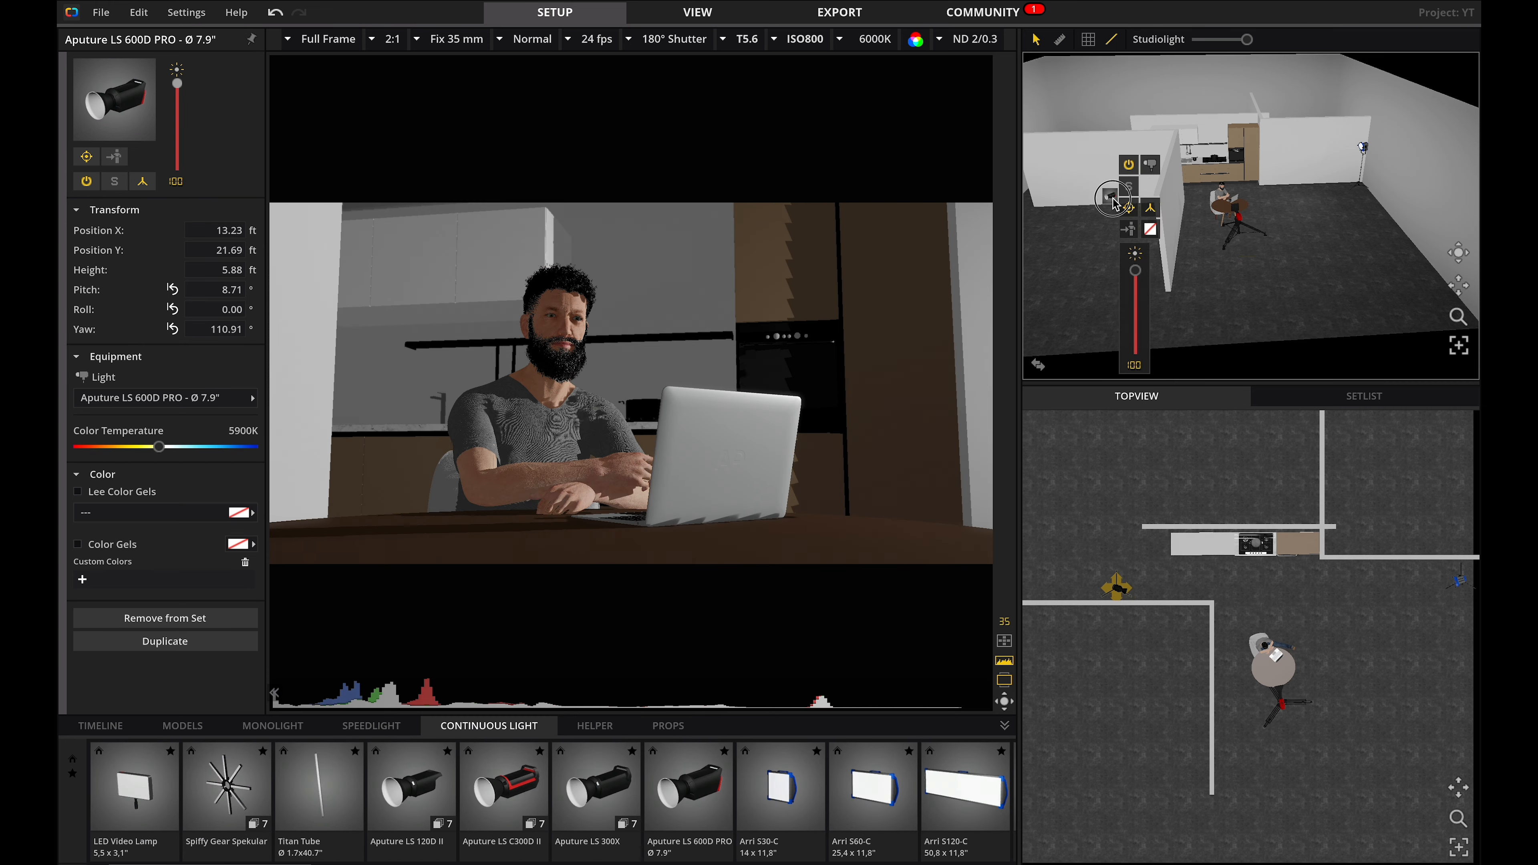
pyautogui.moveTo(1112, 196)
pyautogui.mouseDown()
pyautogui.moveTo(1222, 200)
pyautogui.moveTo(1131, 199)
pyautogui.mouseUp()
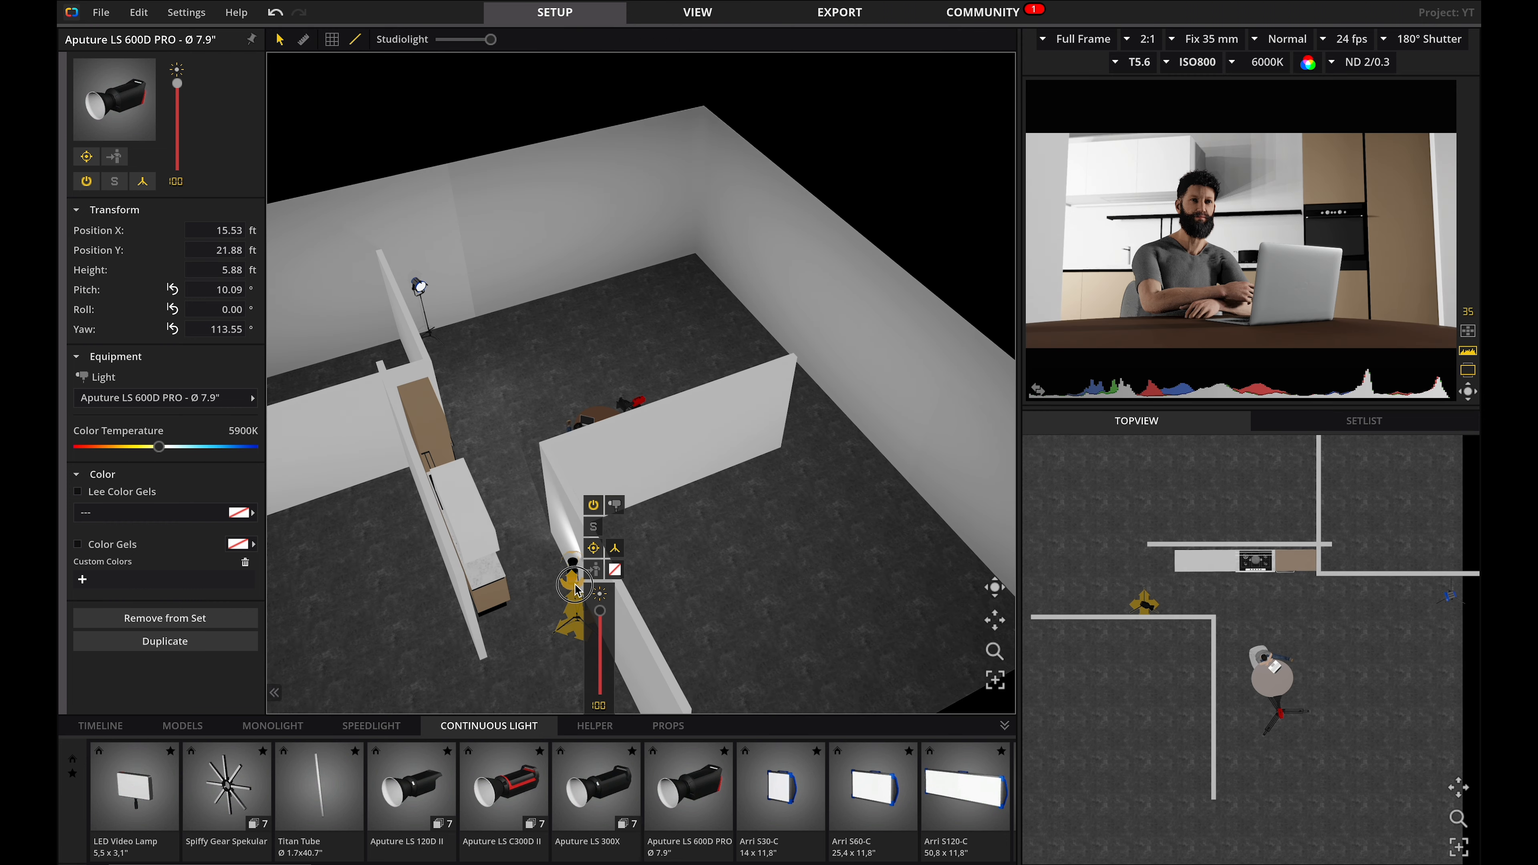
pyautogui.moveTo(575, 590); pyautogui.dragTo(520, 665)
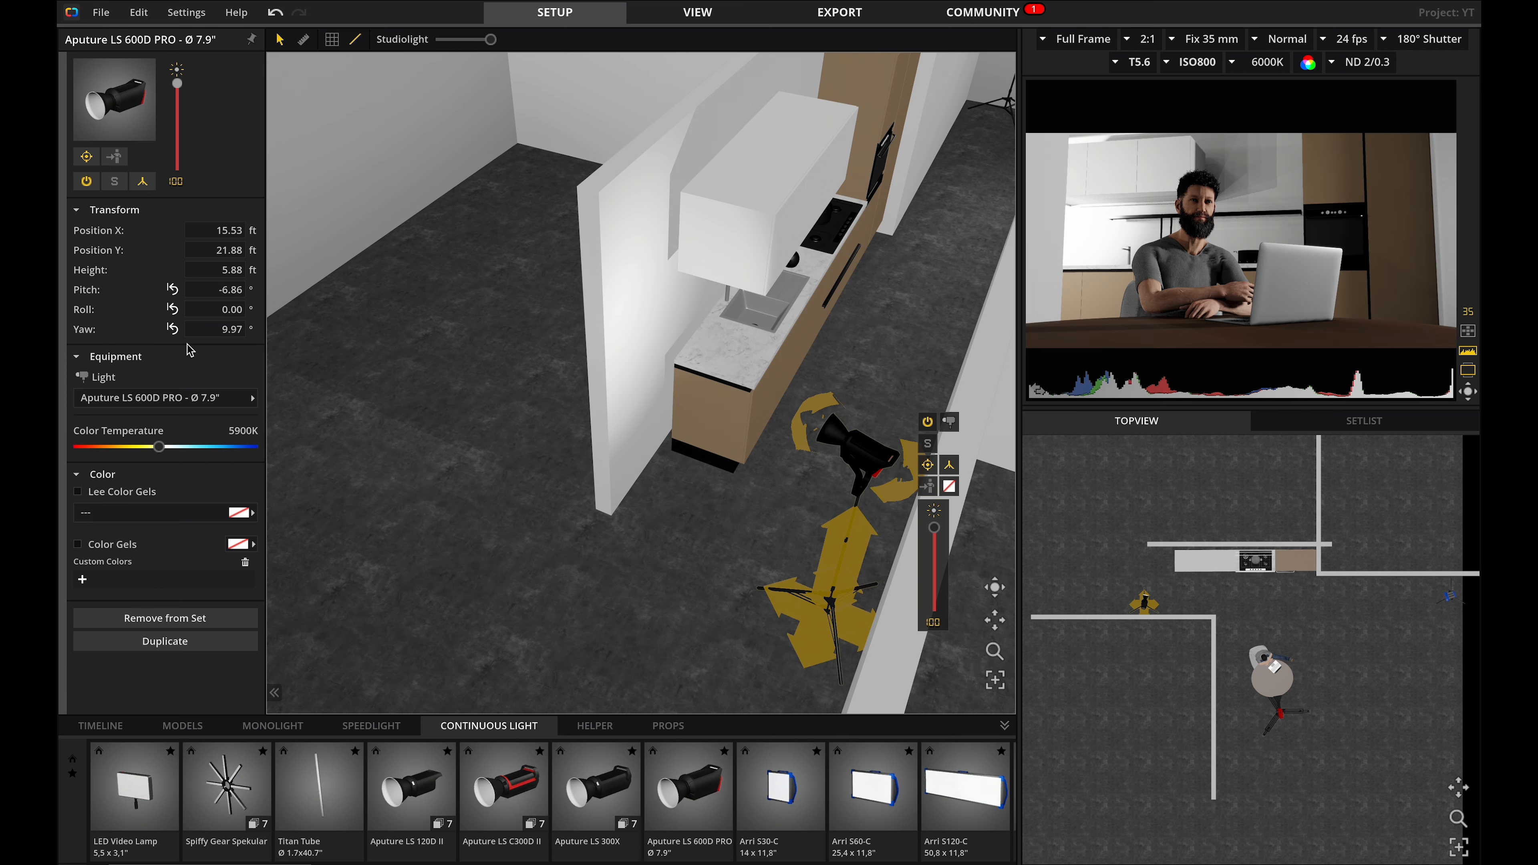
pyautogui.moveTo(157, 447); pyautogui.dragTo(81, 447)
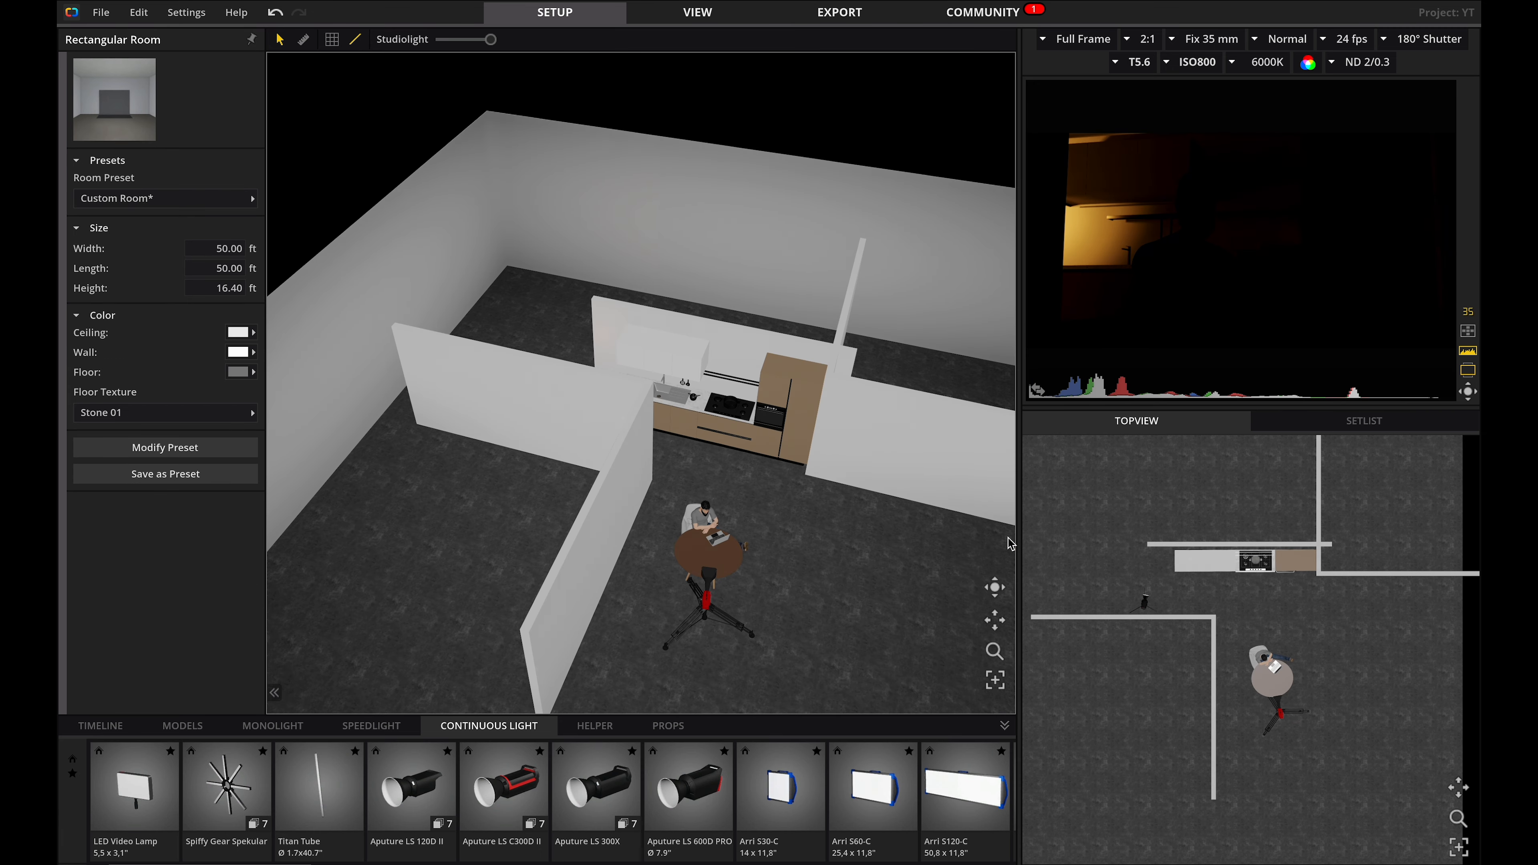
# Hang a Ball Lamp (9.84", 60 Watt) above the table.
pyautogui.click(1037, 389)
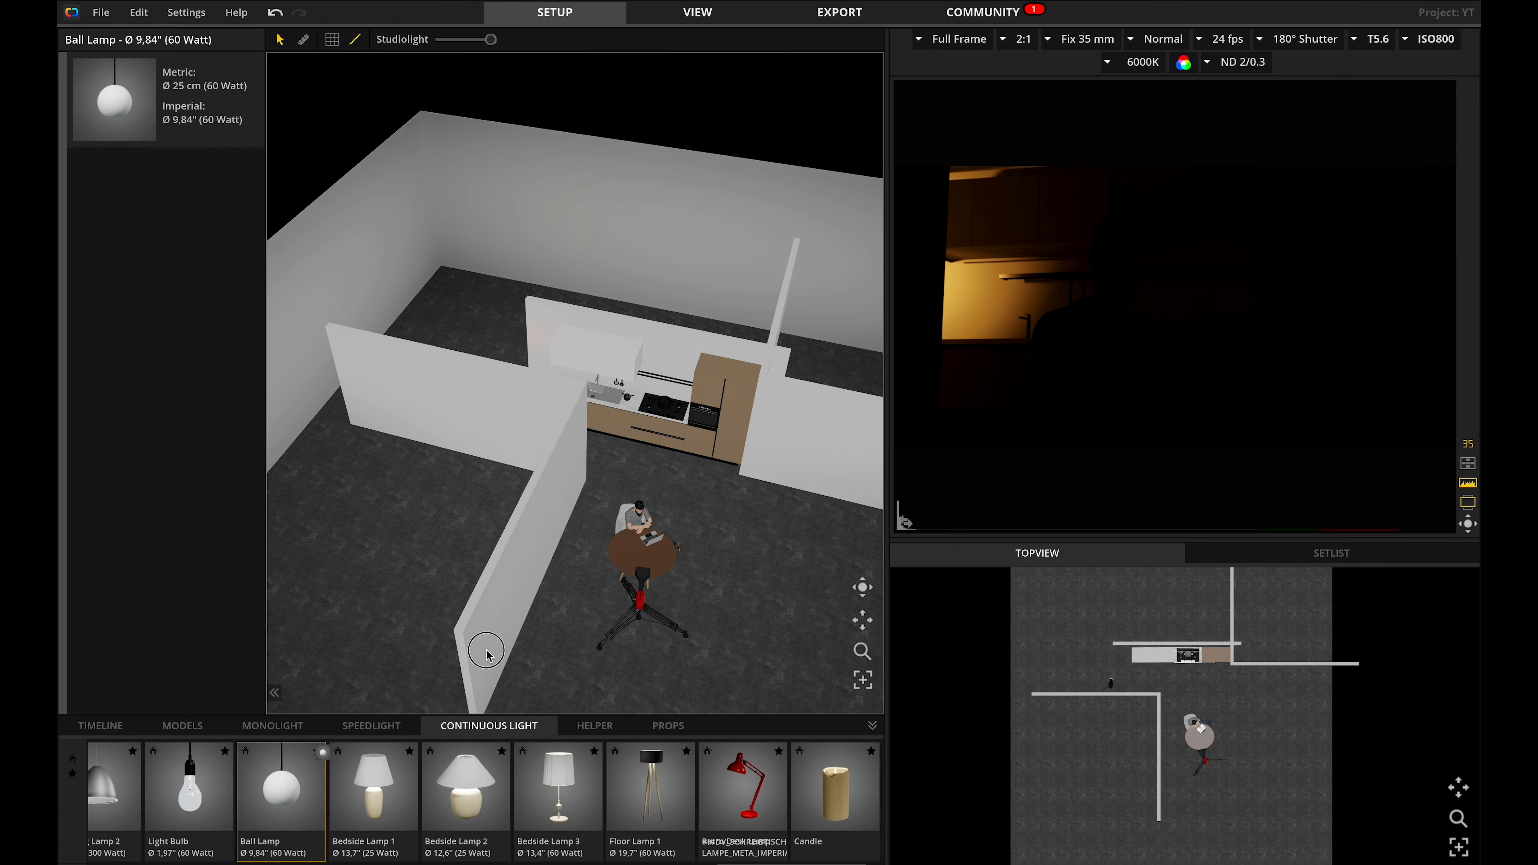
pyautogui.click(637, 593)
pyautogui.moveTo(637, 594); pyautogui.dragTo(642, 575)
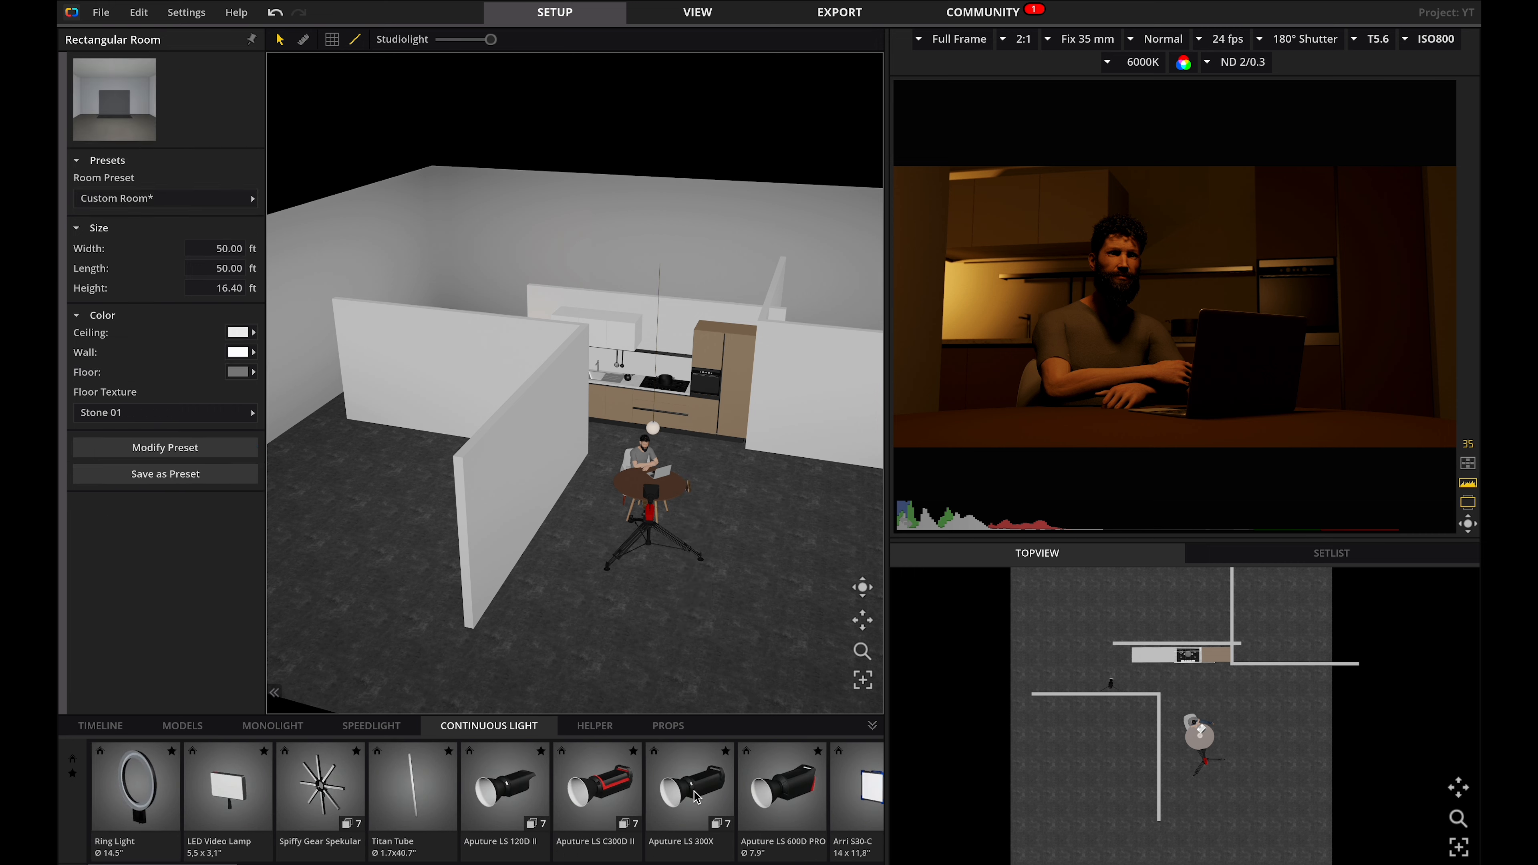
# Add an Aputure LS 300X light above the table, raised to about 7.5 ft.
pyautogui.moveTo(690, 787); pyautogui.dragTo(655, 469)
pyautogui.moveTo(655, 468); pyautogui.dragTo(654, 469)
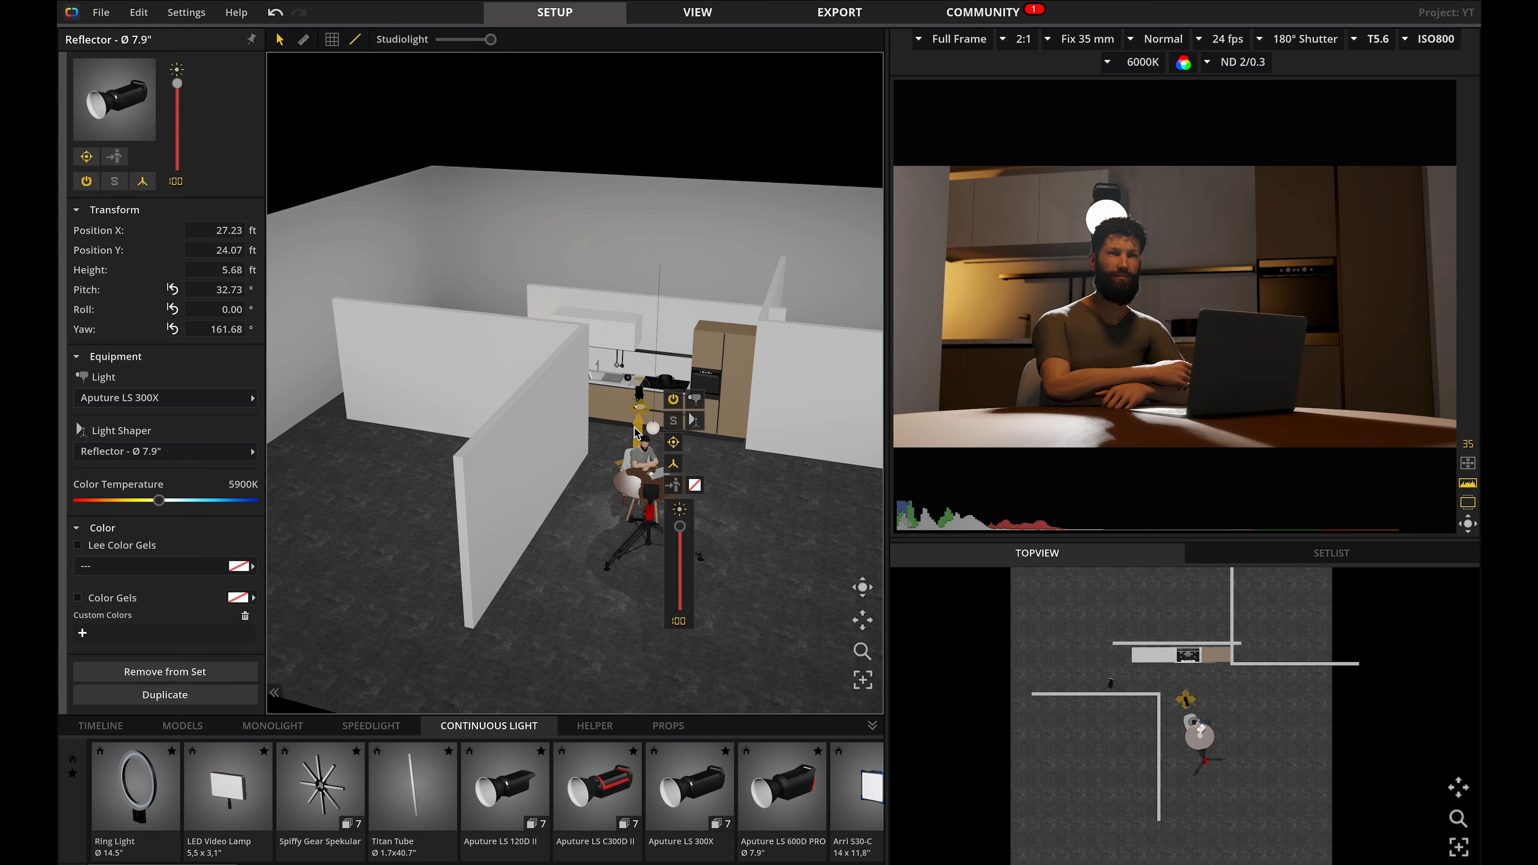
pyautogui.moveTo(640, 413); pyautogui.dragTo(640, 387)
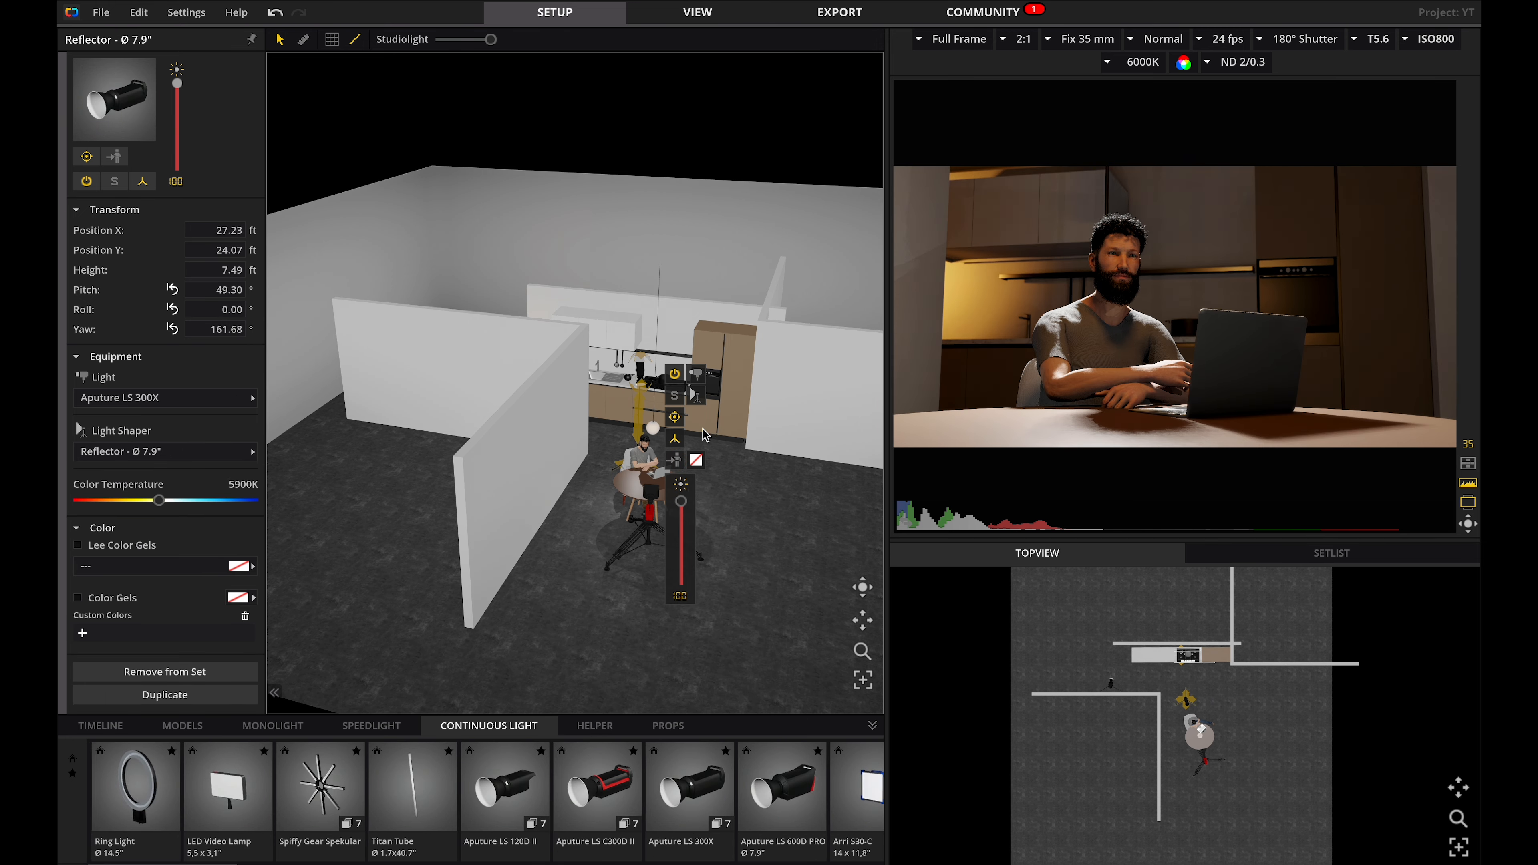
# Preview the Aputure LS 300X solo and change its light shaper to Lantern.
pyautogui.click(674, 396)
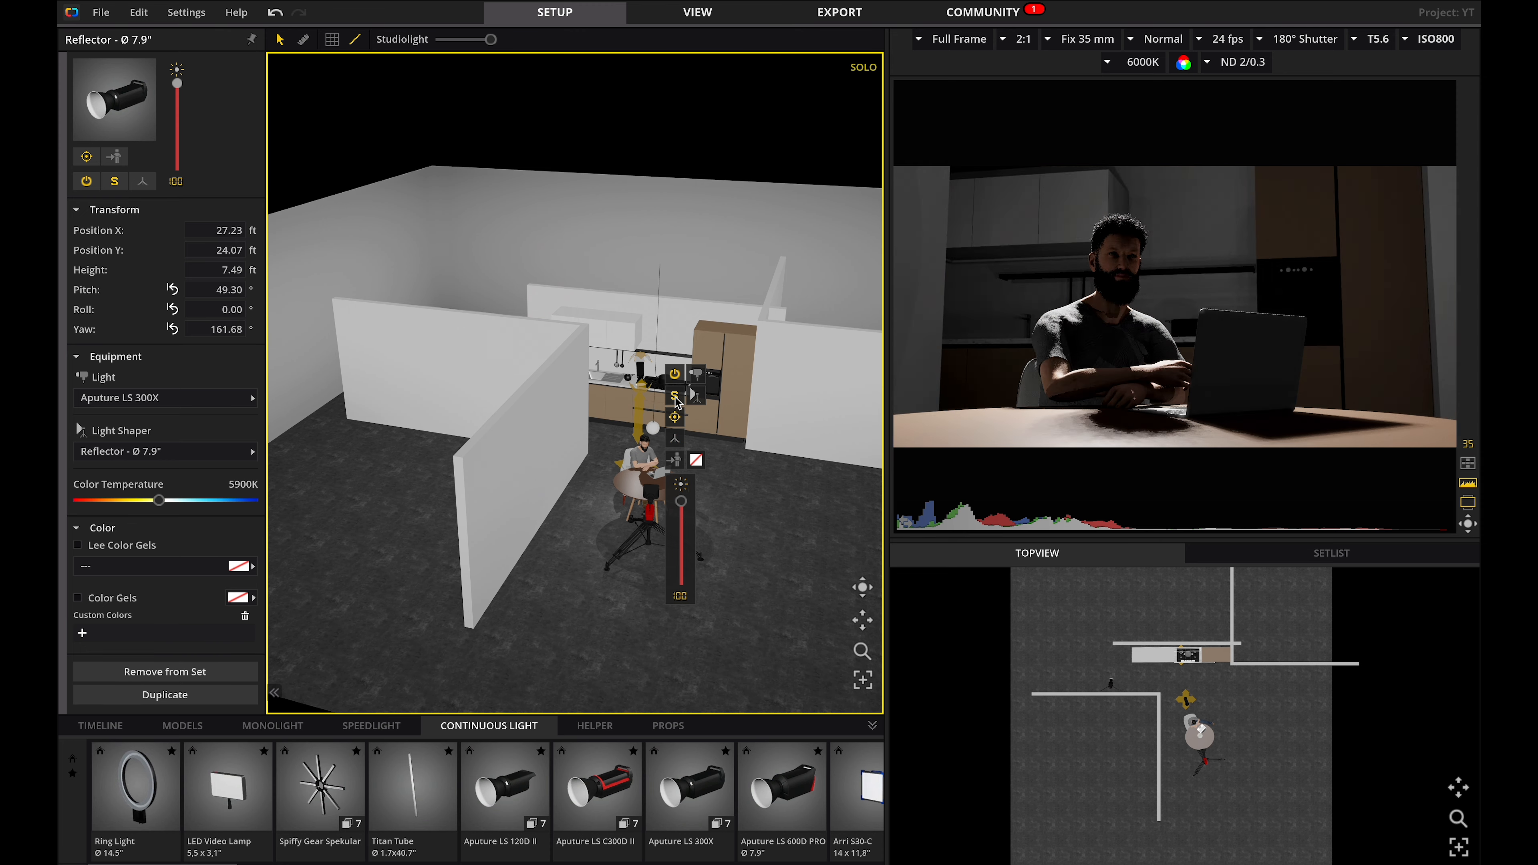
pyautogui.click(696, 395)
pyautogui.click(745, 418)
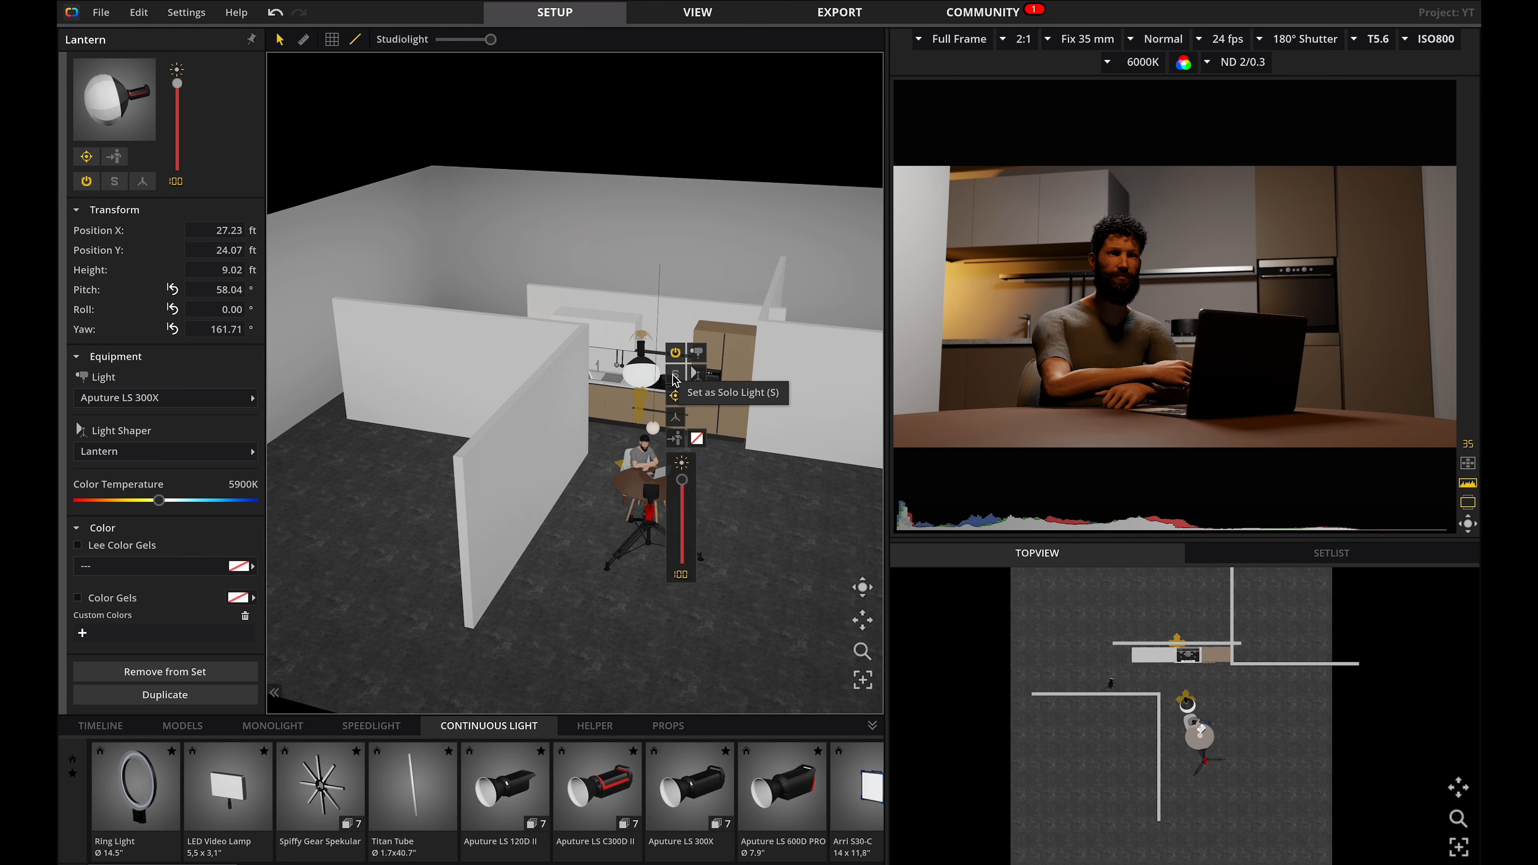
# Set the Aputure LS 300X Lantern's colour temperature to 3600K and preview it as solo light.
pyautogui.moveTo(158, 500); pyautogui.dragTo(108, 501)
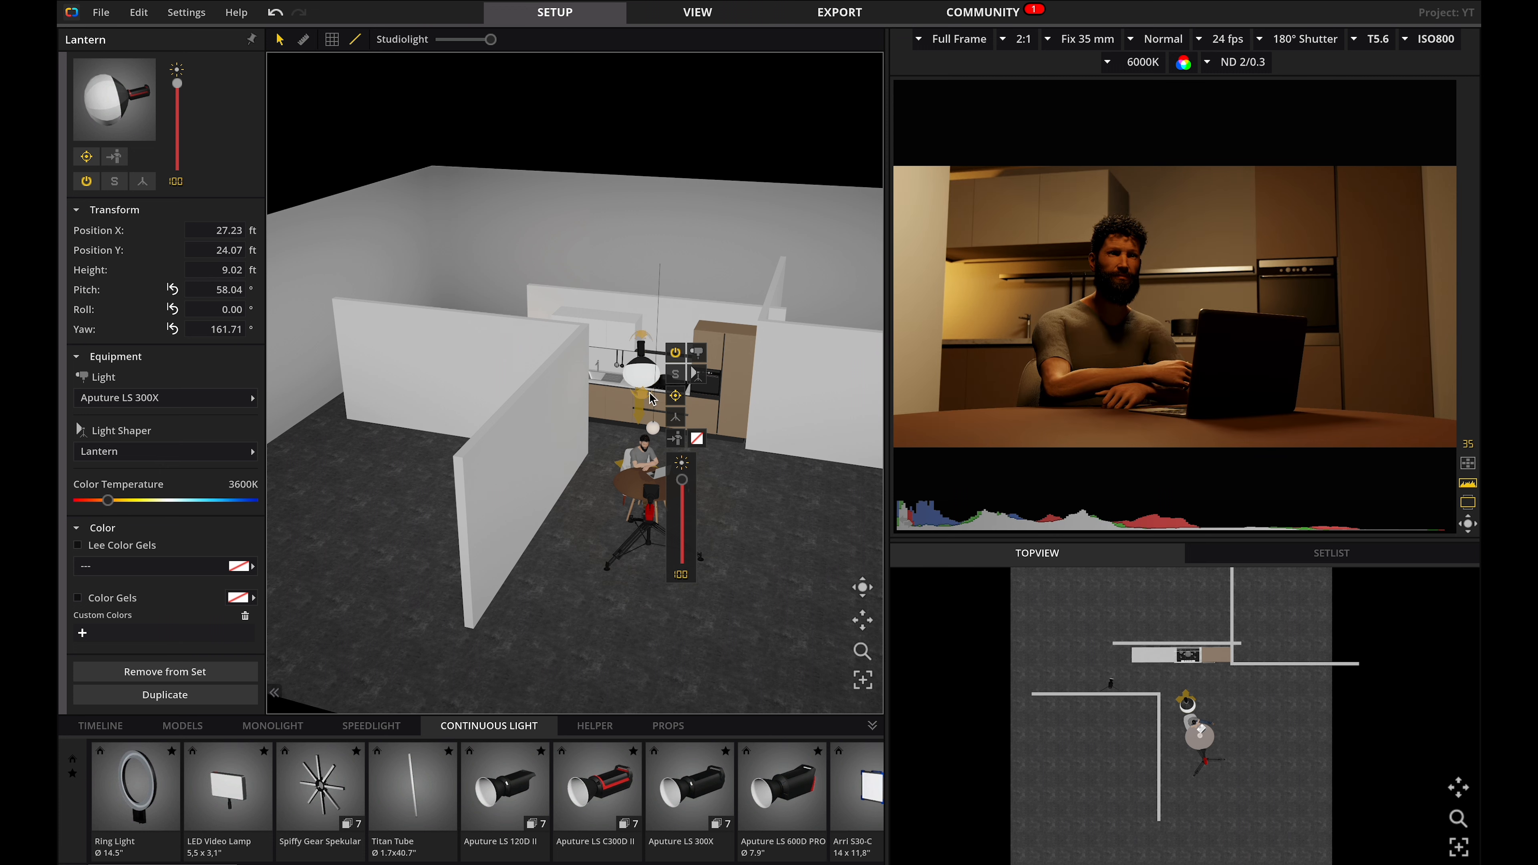
pyautogui.click(676, 375)
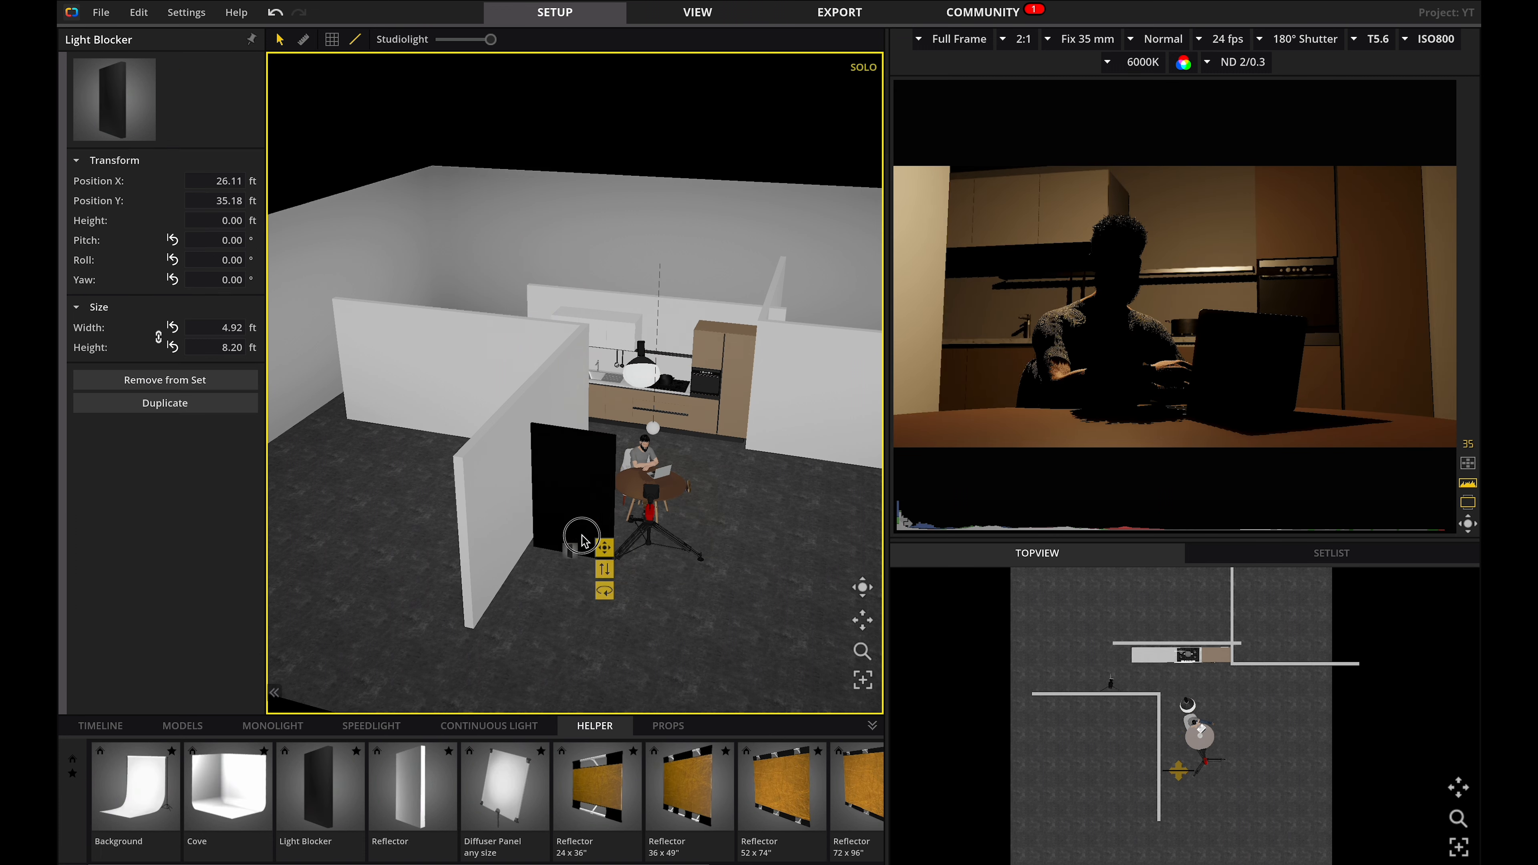
# Add a Light Blocker beside the hanging lamp, standing upright and turned to about 91° yaw.
pyautogui.moveTo(573, 538); pyautogui.dragTo(599, 472)
pyautogui.scroll(5, 1202, 700)
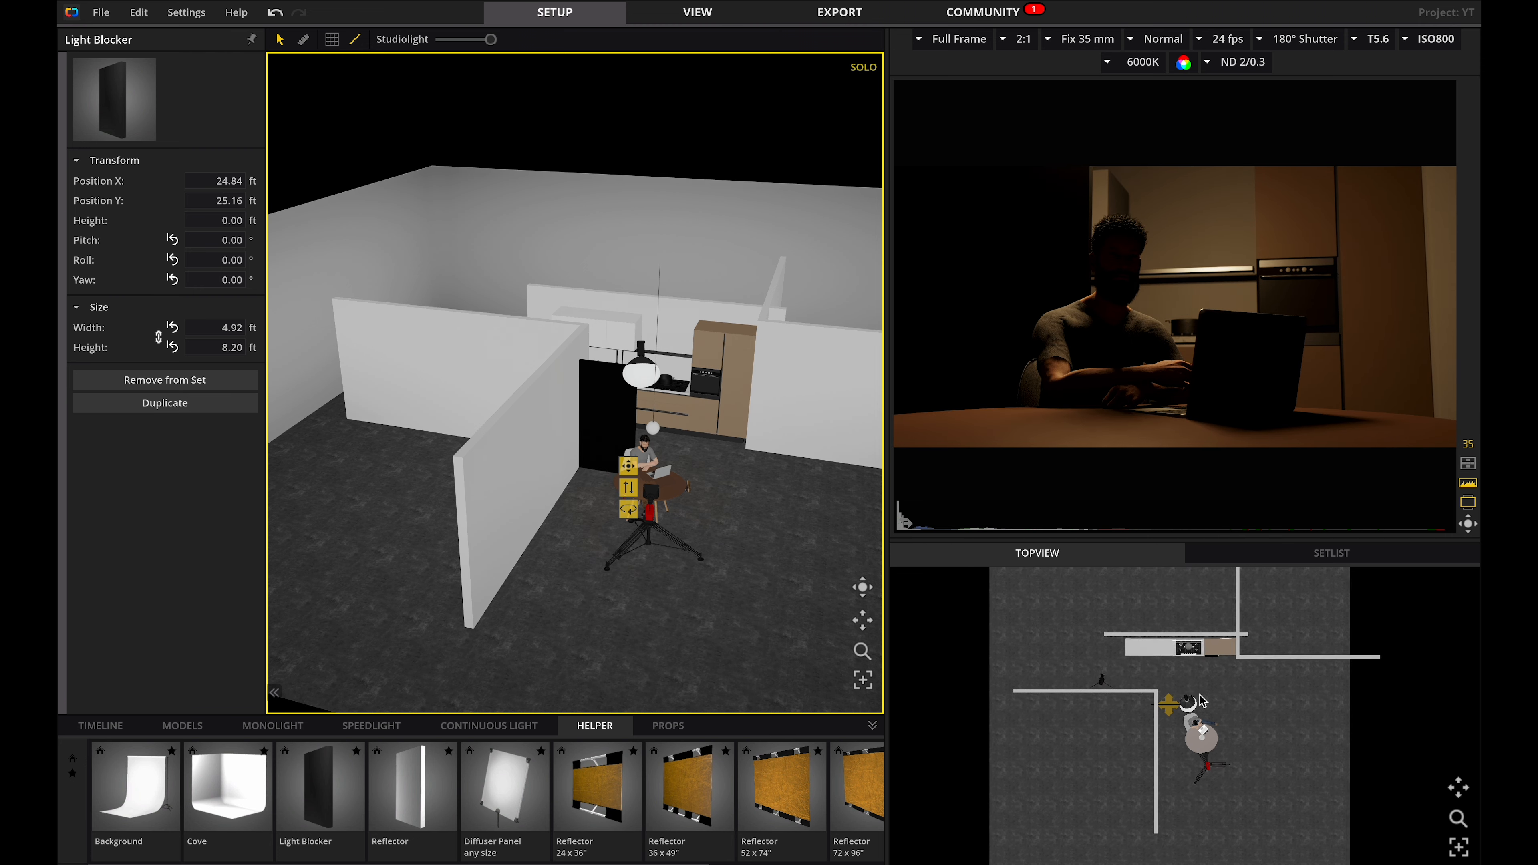
pyautogui.moveTo(630, 517); pyautogui.dragTo(627, 470)
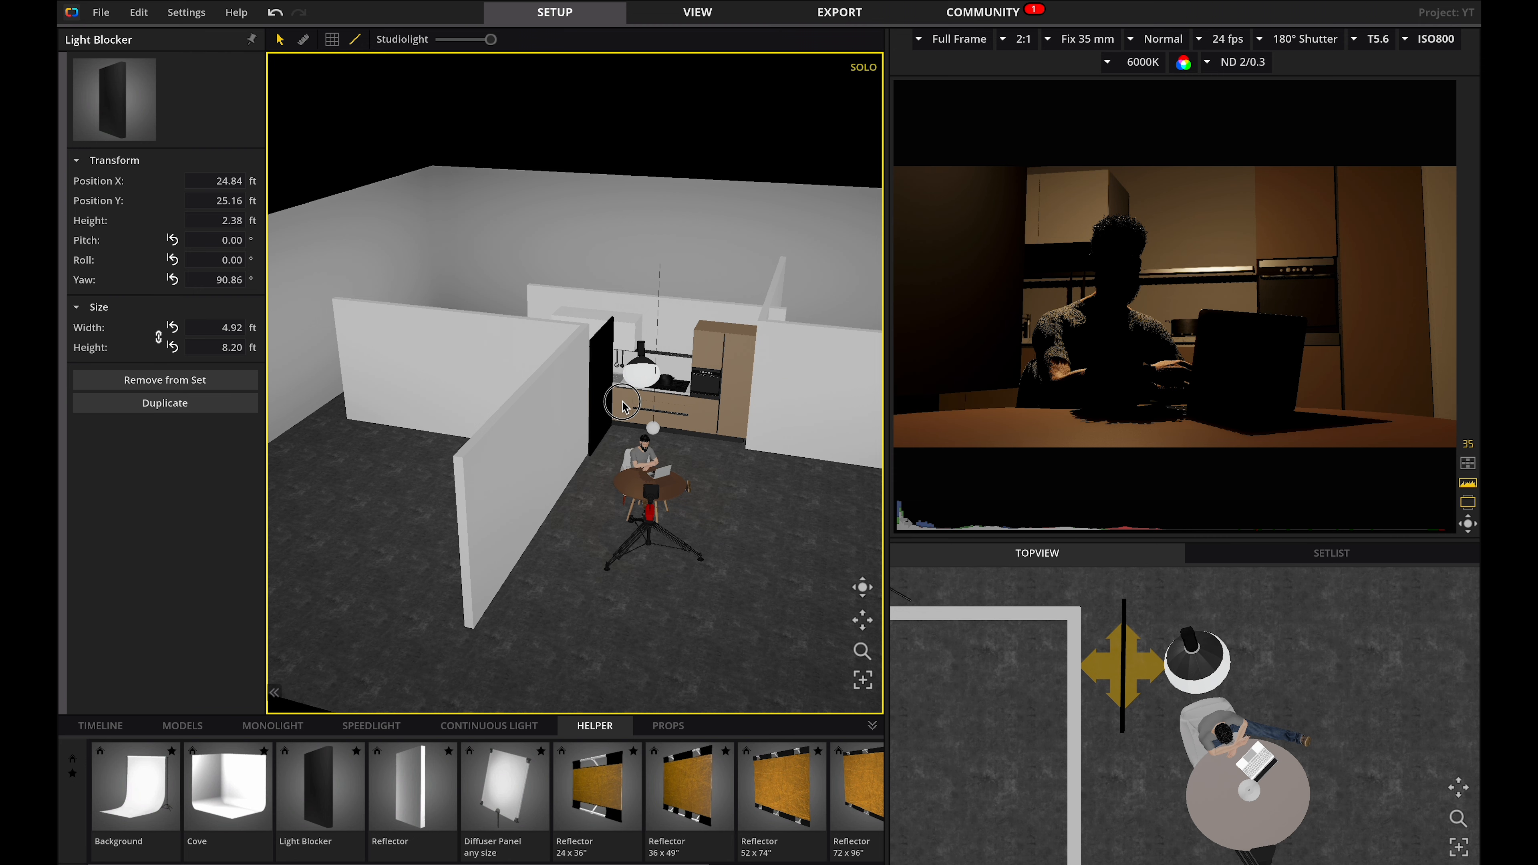
pyautogui.press('Delete')
pyautogui.hotkey('ctrl', 'z')
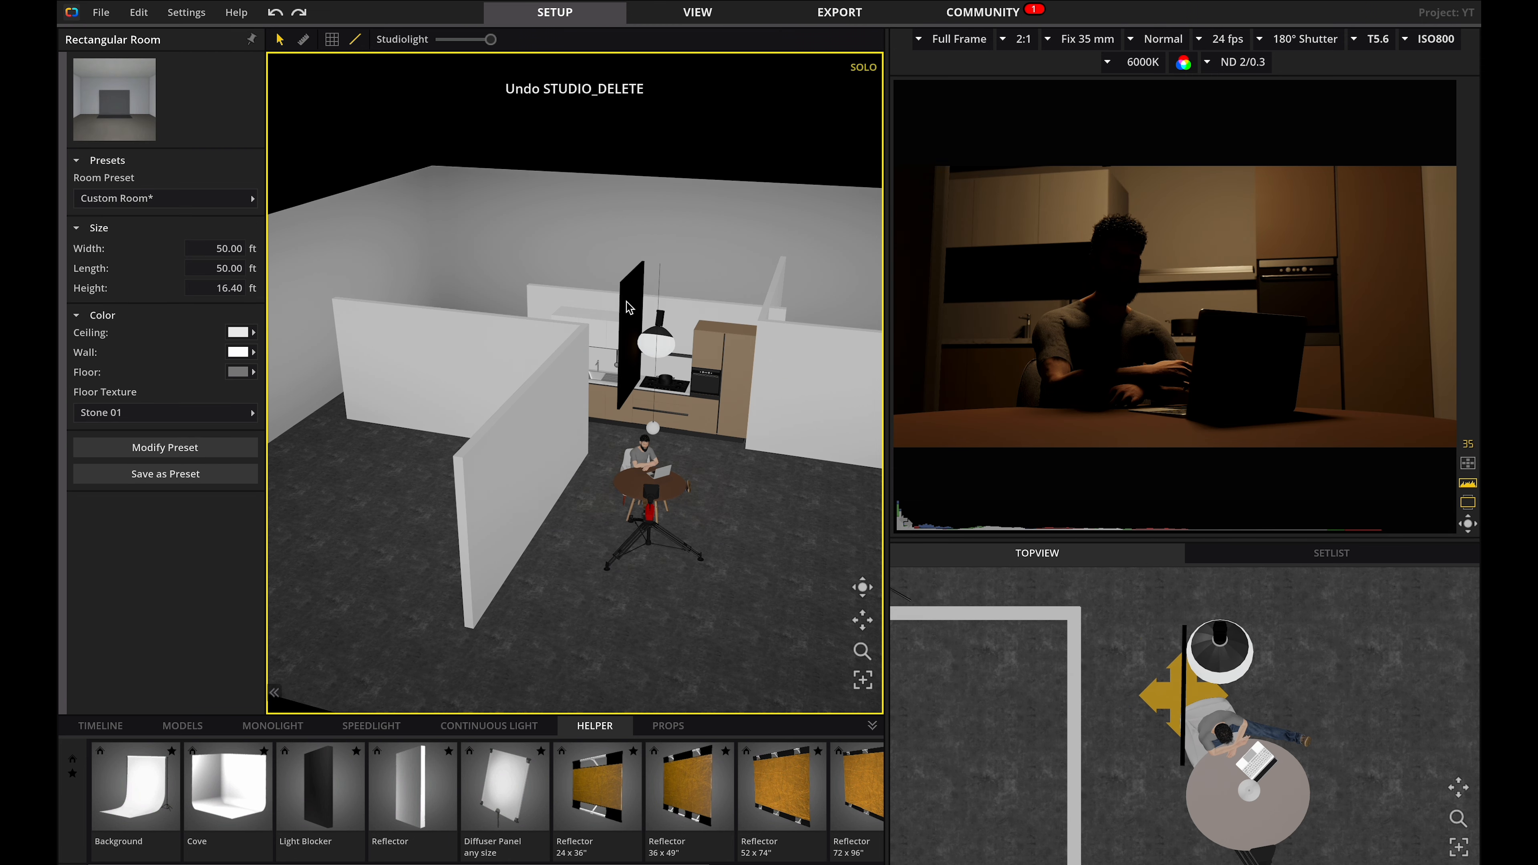
pyautogui.click(636, 316)
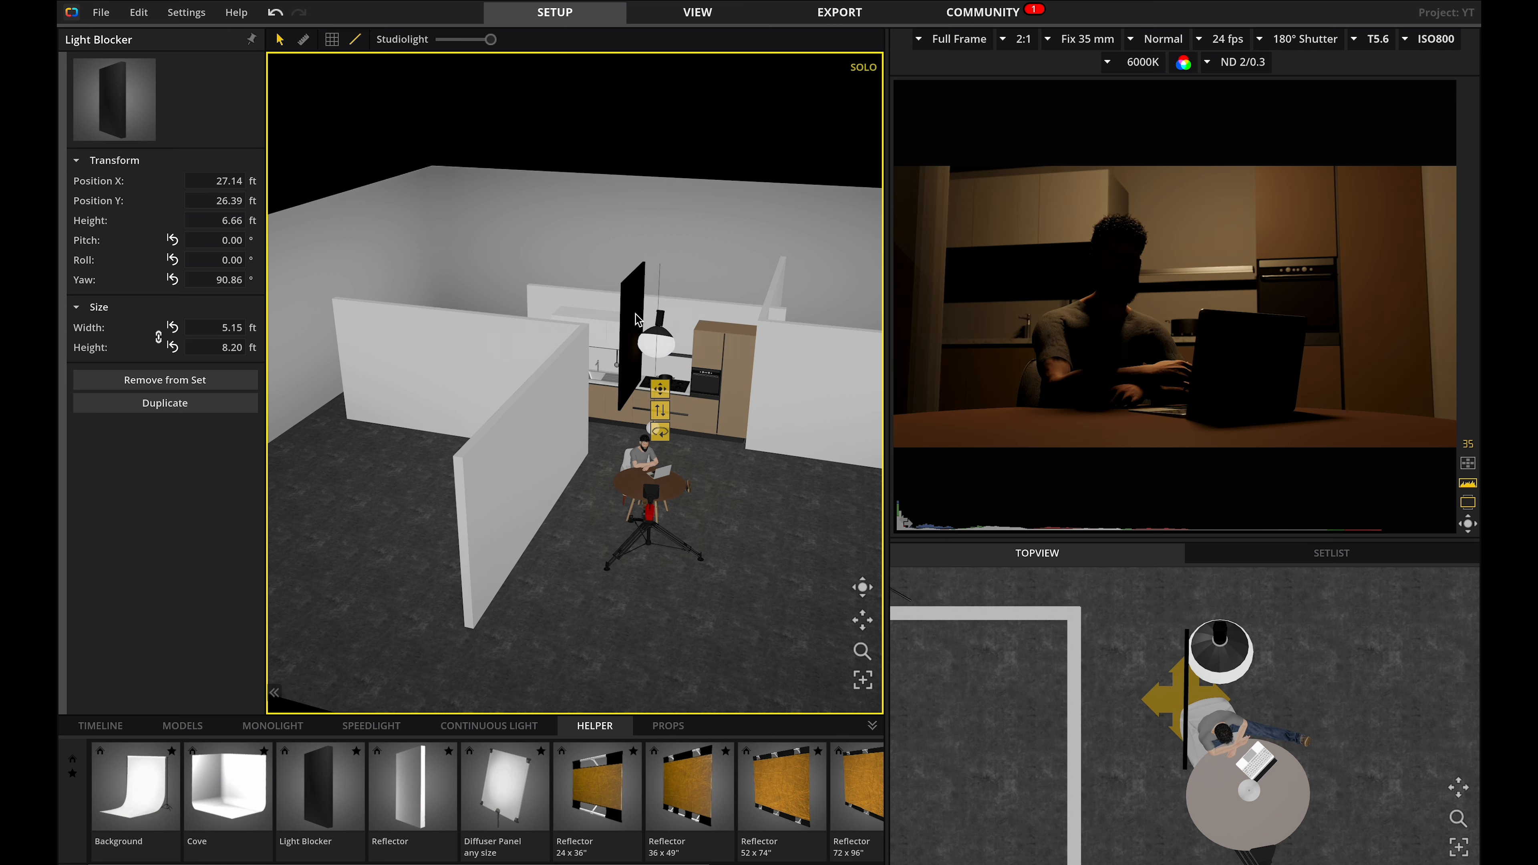
pyautogui.hotkey('ctrl', 'z')
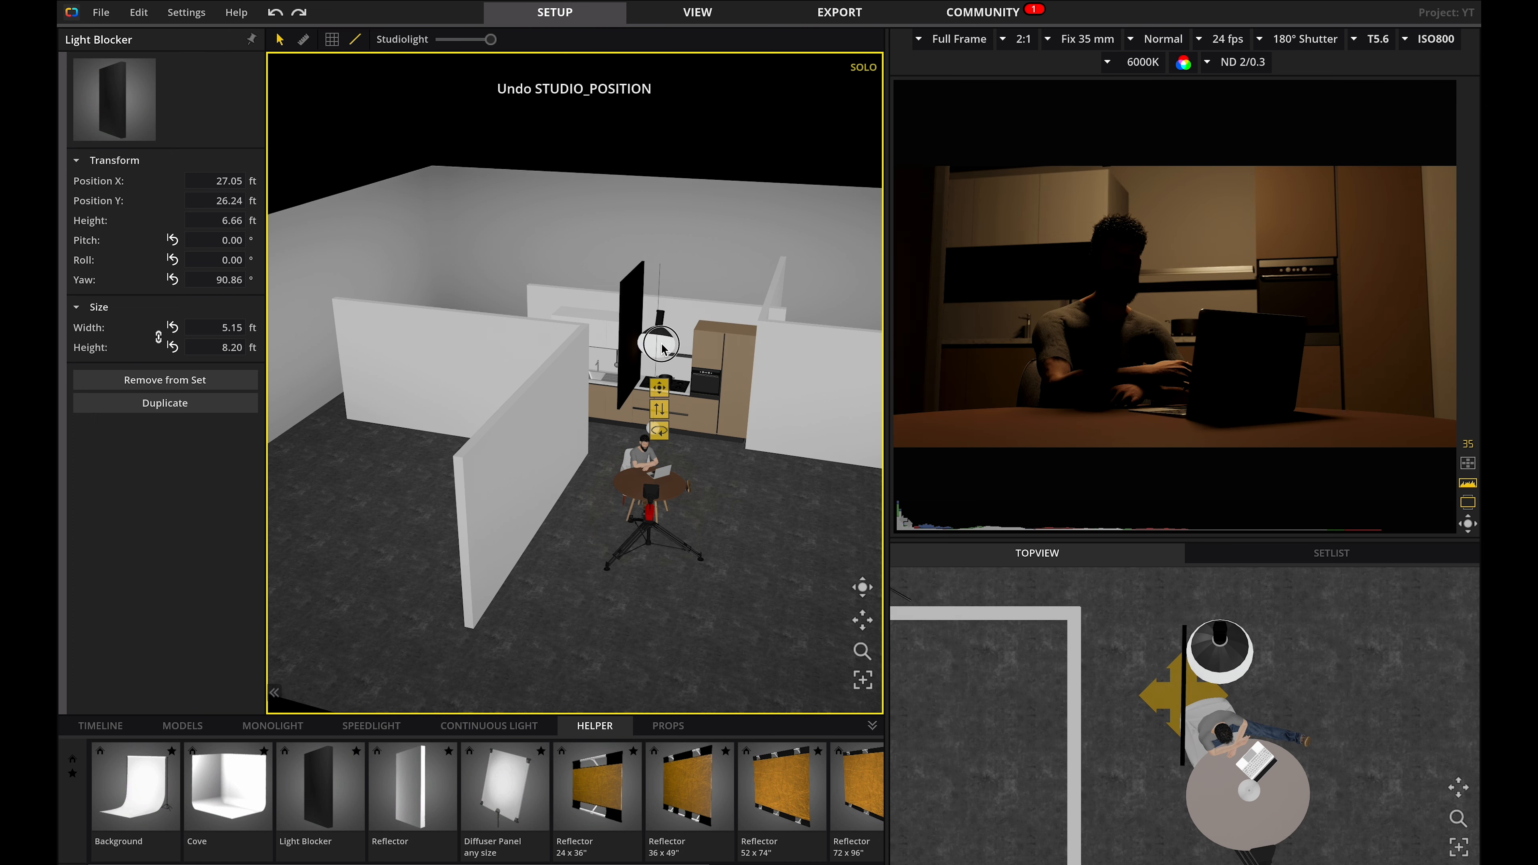
# Turn off the solo preview and deselect the blocker.
pyautogui.click(659, 344)
pyautogui.click(694, 344)
pyautogui.click(675, 658)
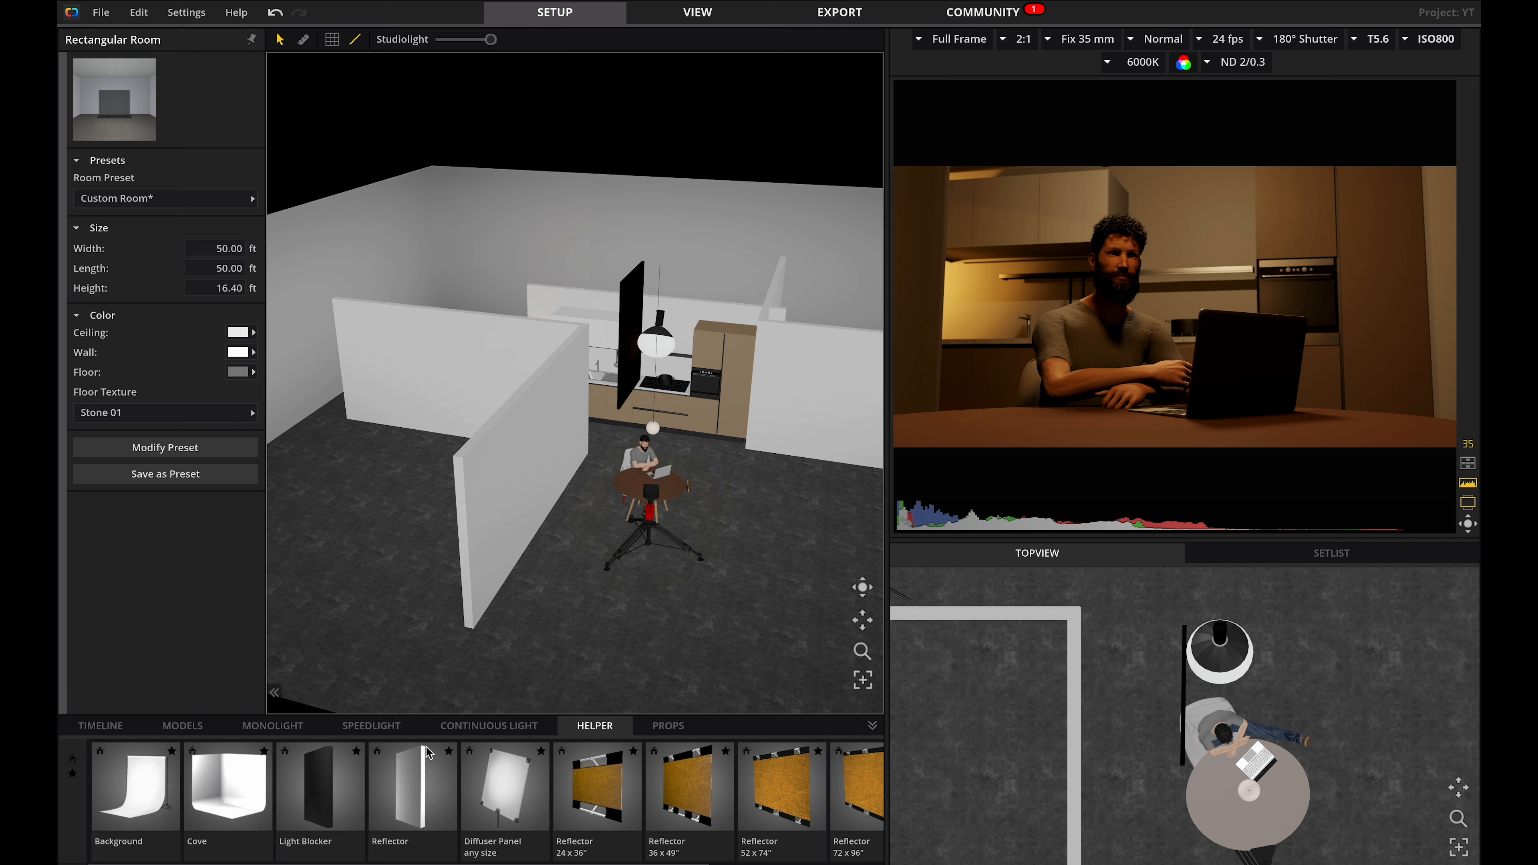
# Place an LED Video Lamp 5,5 x 3,1" on the table behind the laptop and lower its intensity to about 12%.
pyautogui.click(460, 730)
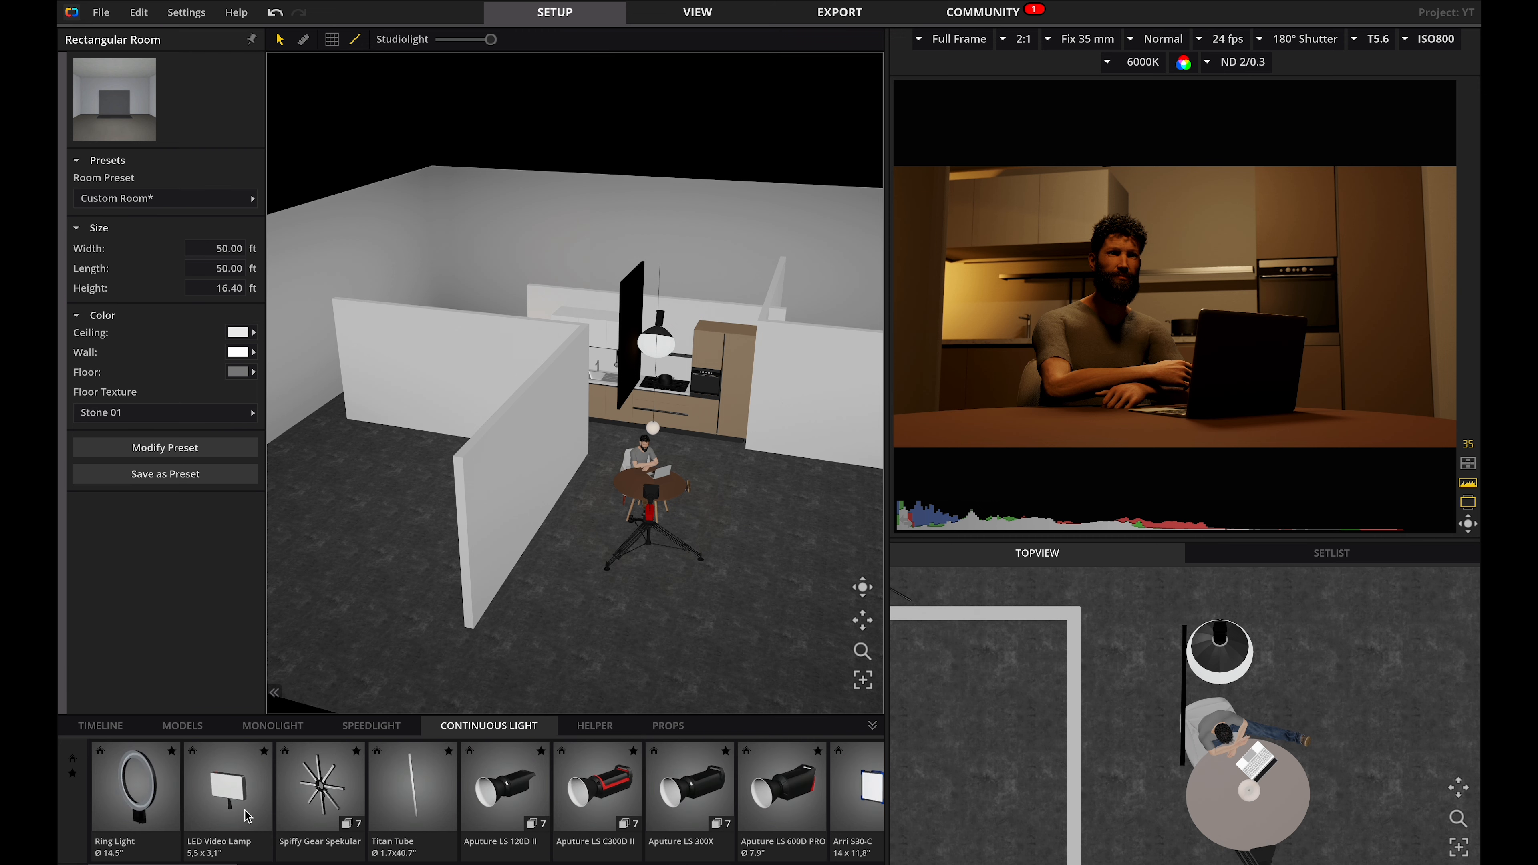
pyautogui.moveTo(228, 802); pyautogui.dragTo(659, 514)
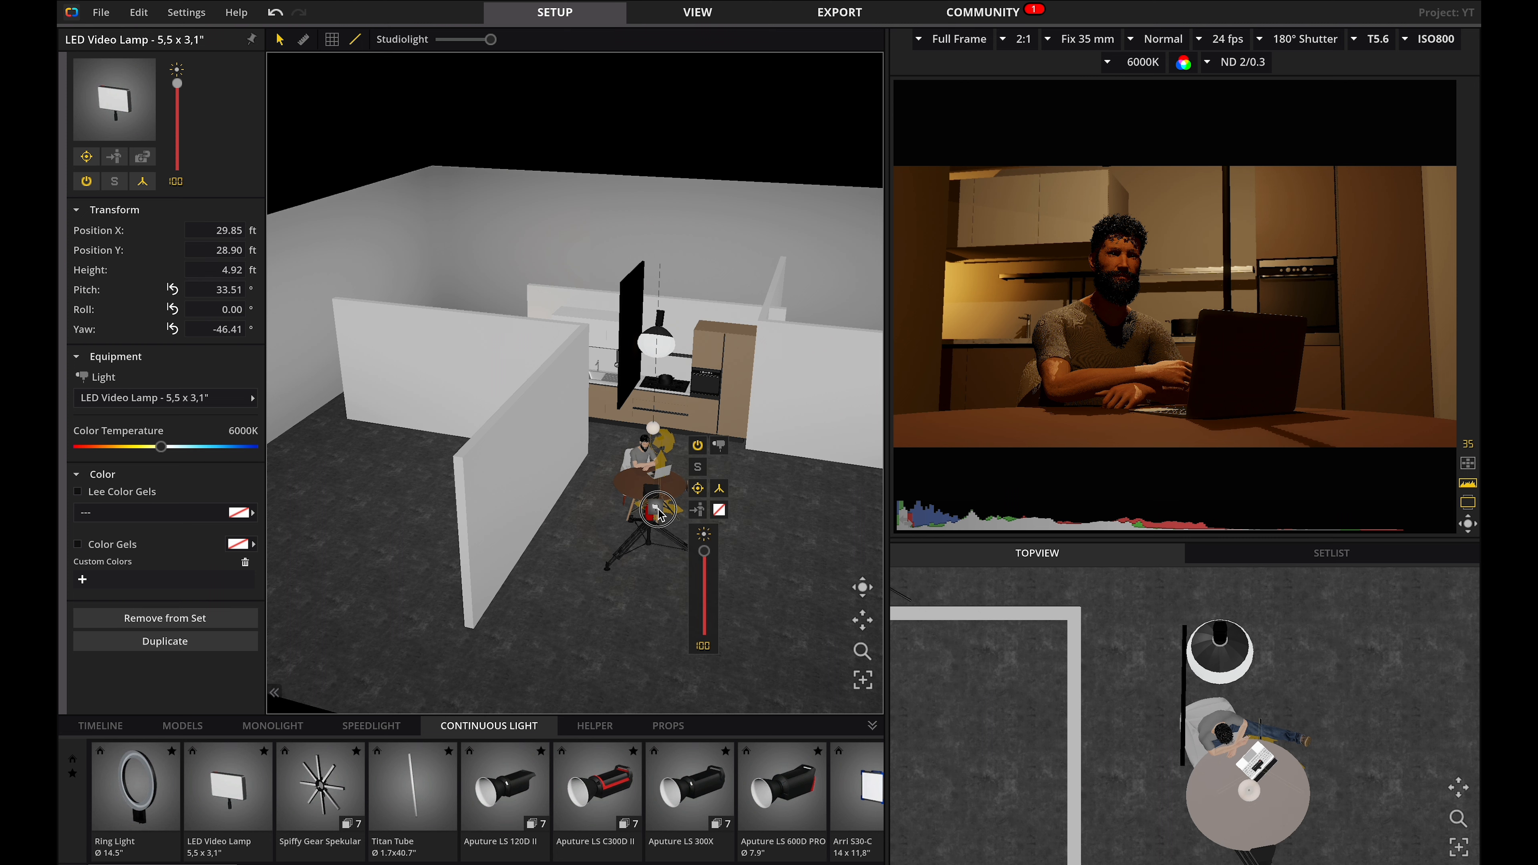
pyautogui.click(719, 488)
pyautogui.scroll(5, 671, 474)
pyautogui.moveTo(867, 629); pyautogui.dragTo(681, 582)
pyautogui.moveTo(817, 618); pyautogui.dragTo(819, 690)
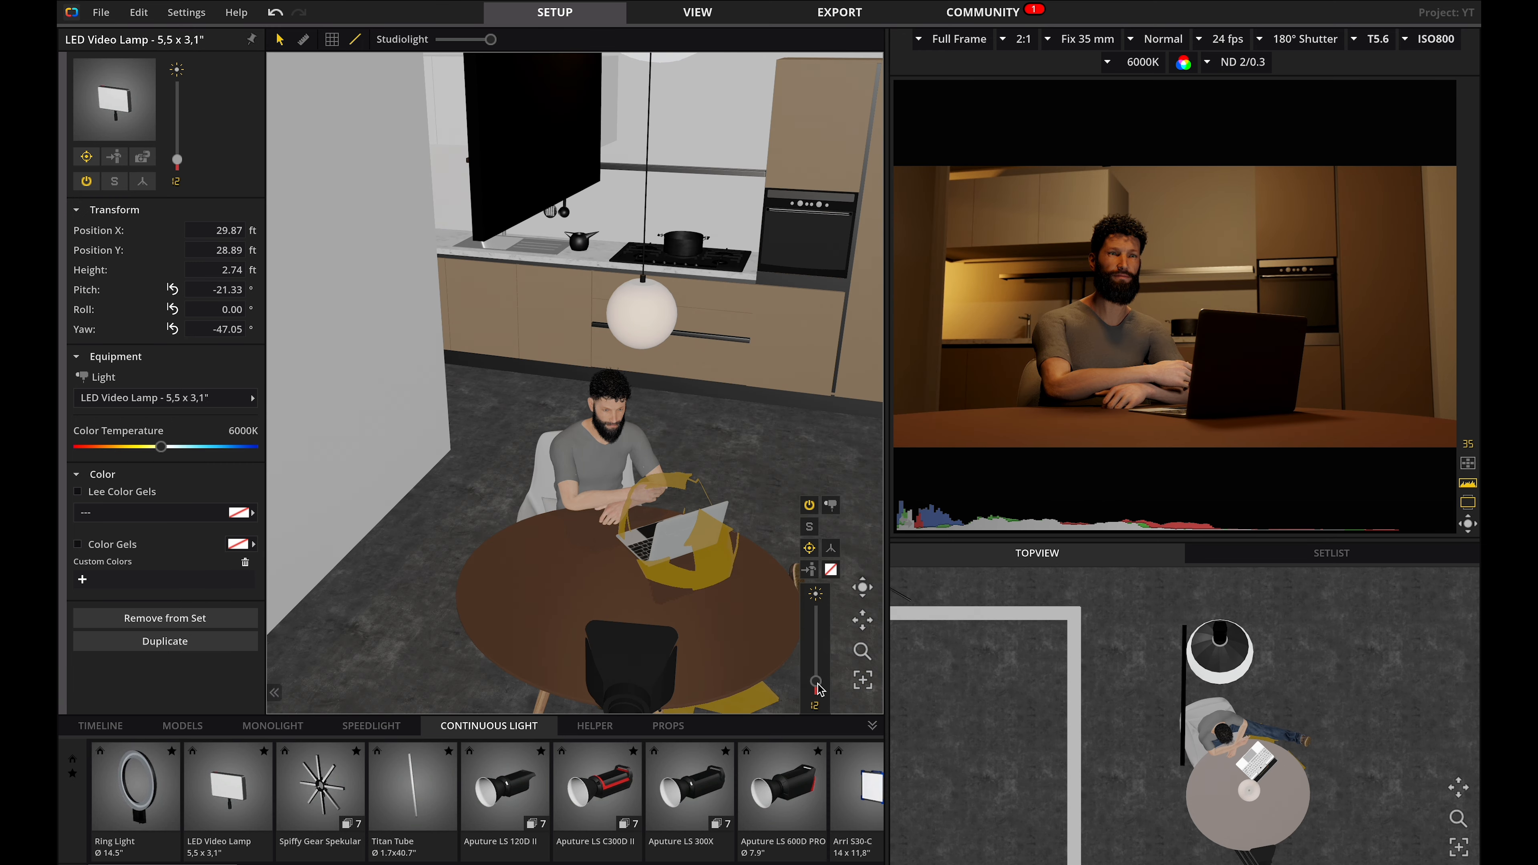
pyautogui.press('Tab')
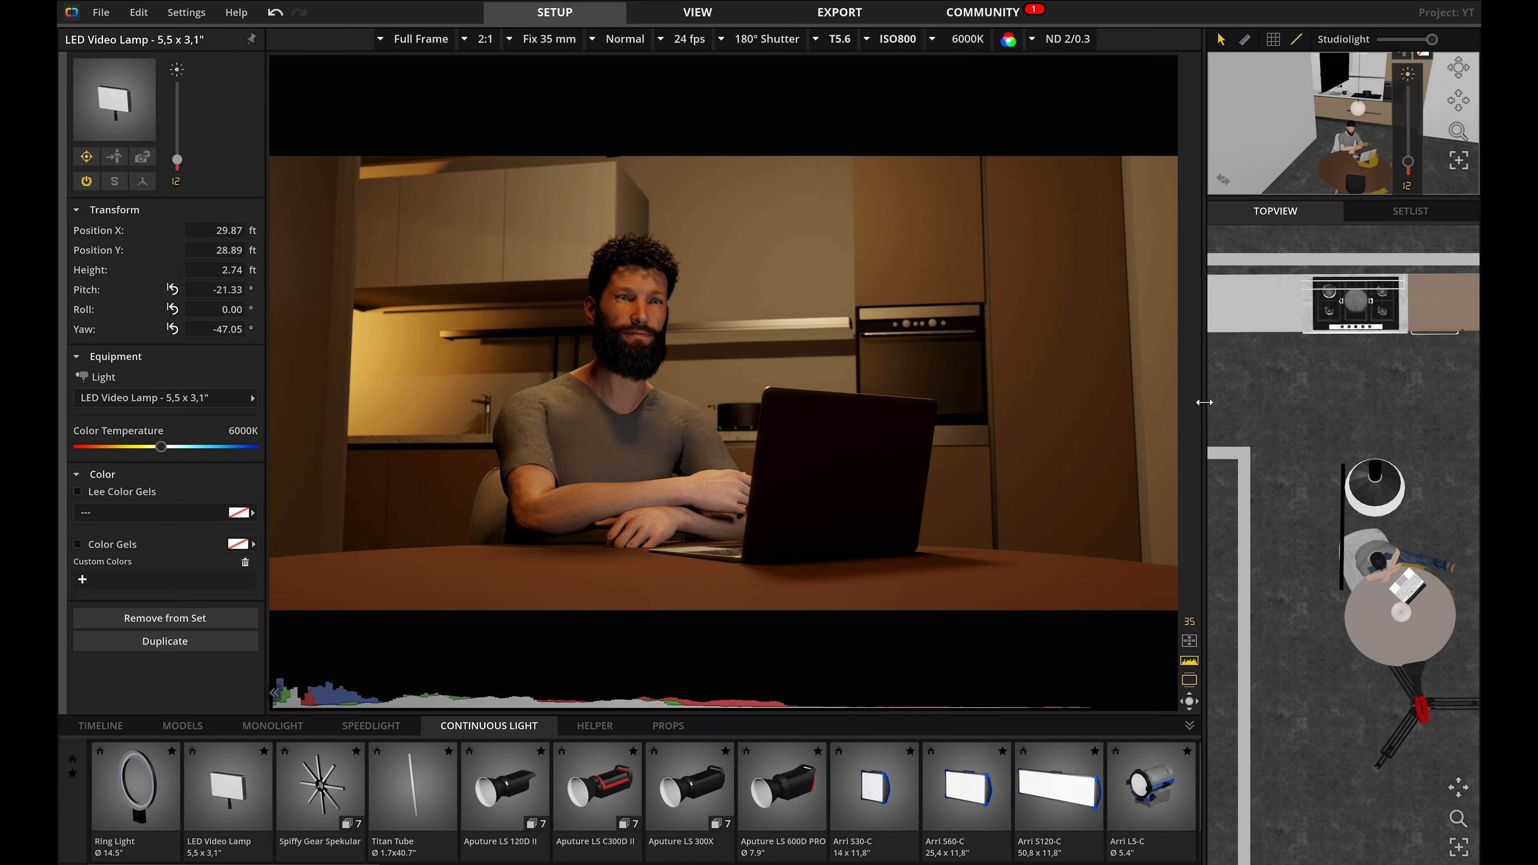
pyautogui.moveTo(1204, 402); pyautogui.dragTo(1064, 402)
pyautogui.press('Tab')
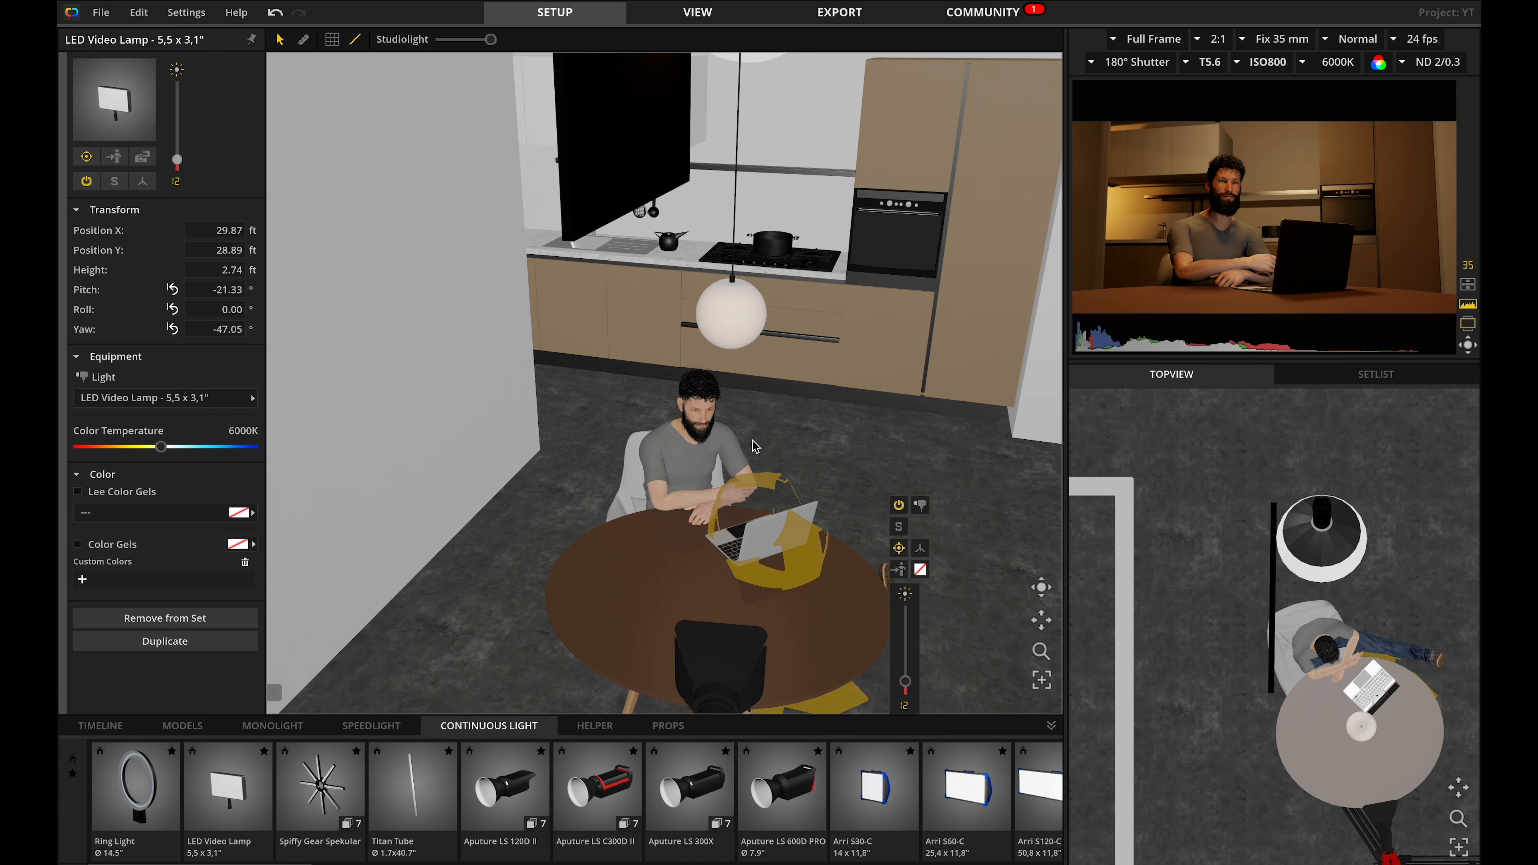
pyautogui.scroll(-5, 838, 397)
pyautogui.scroll(1, 838, 396)
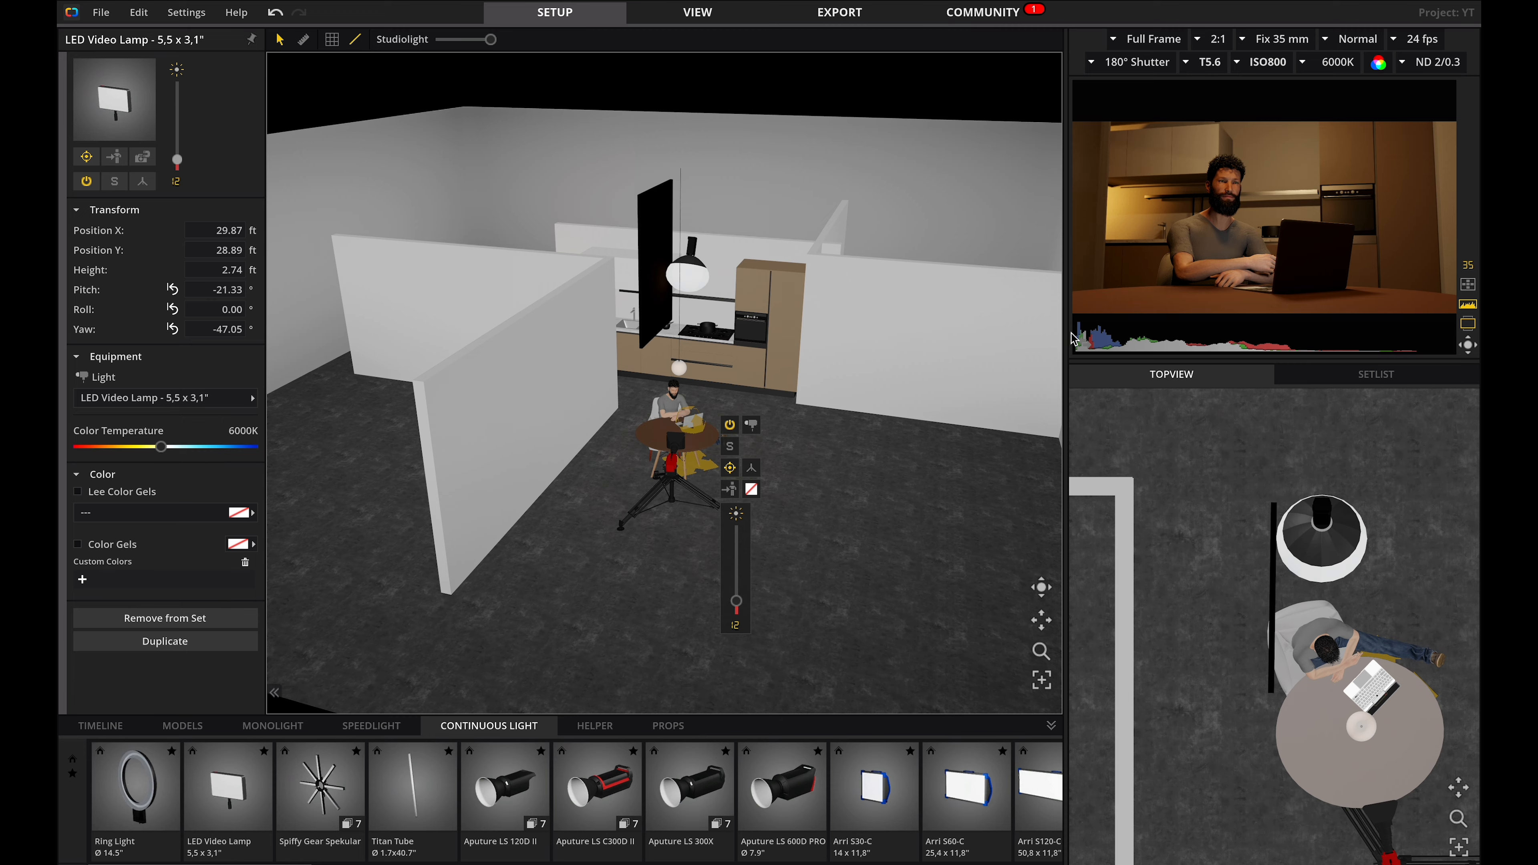
pyautogui.moveTo(1069, 339); pyautogui.dragTo(848, 340)
pyautogui.click(709, 487)
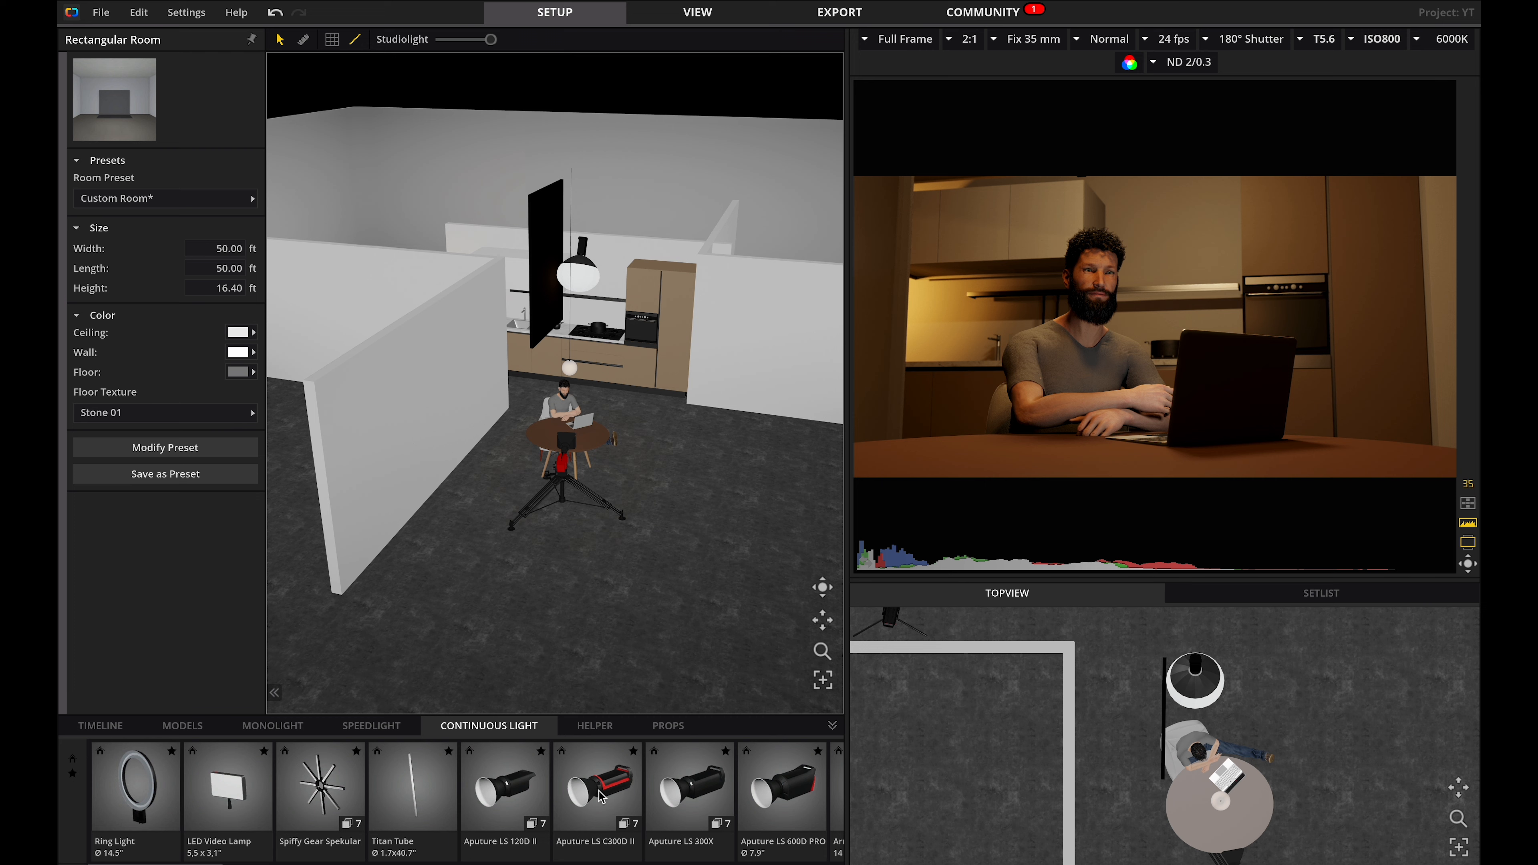
# Add an Arri T5 Ø 10" light beside the table and set its intensity to 56 and beam slider to 15.
pyautogui.scroll(-10, 600, 796)
pyautogui.moveTo(636, 790); pyautogui.dragTo(674, 442)
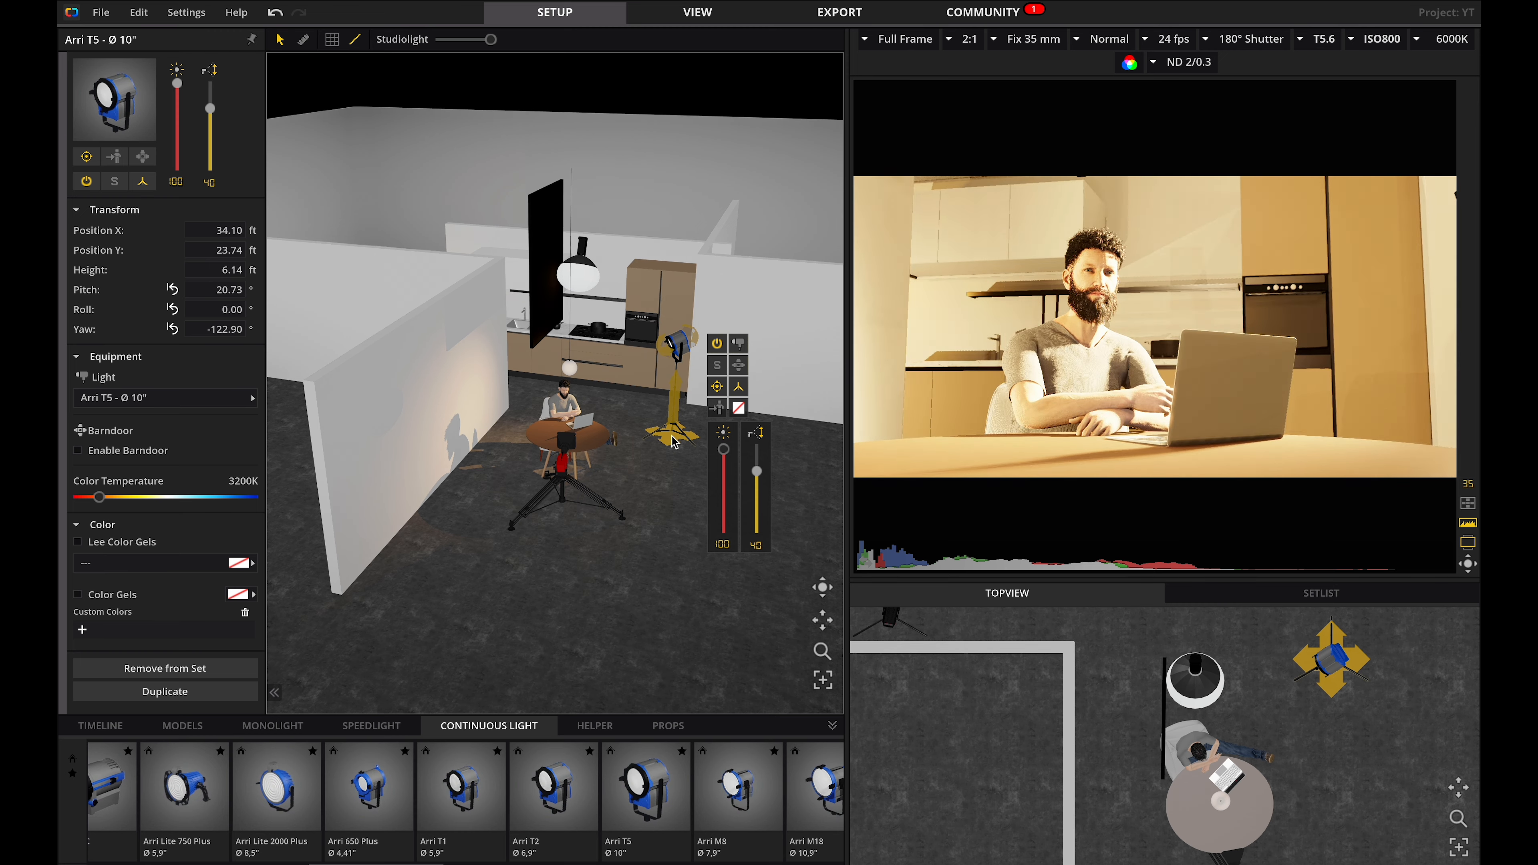
pyautogui.moveTo(757, 471); pyautogui.dragTo(757, 533)
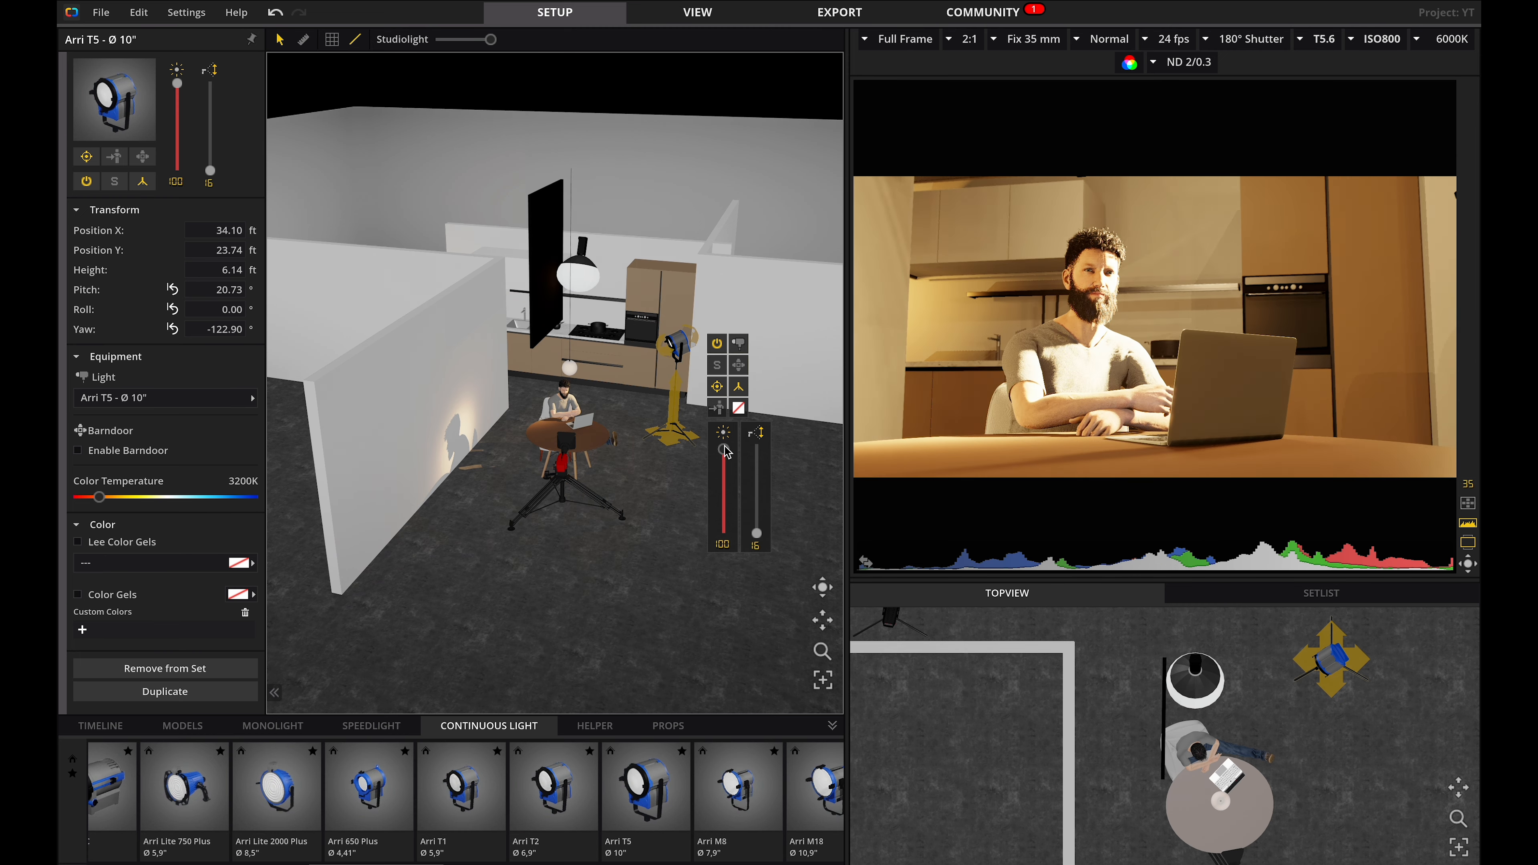
pyautogui.moveTo(726, 450); pyautogui.dragTo(724, 484)
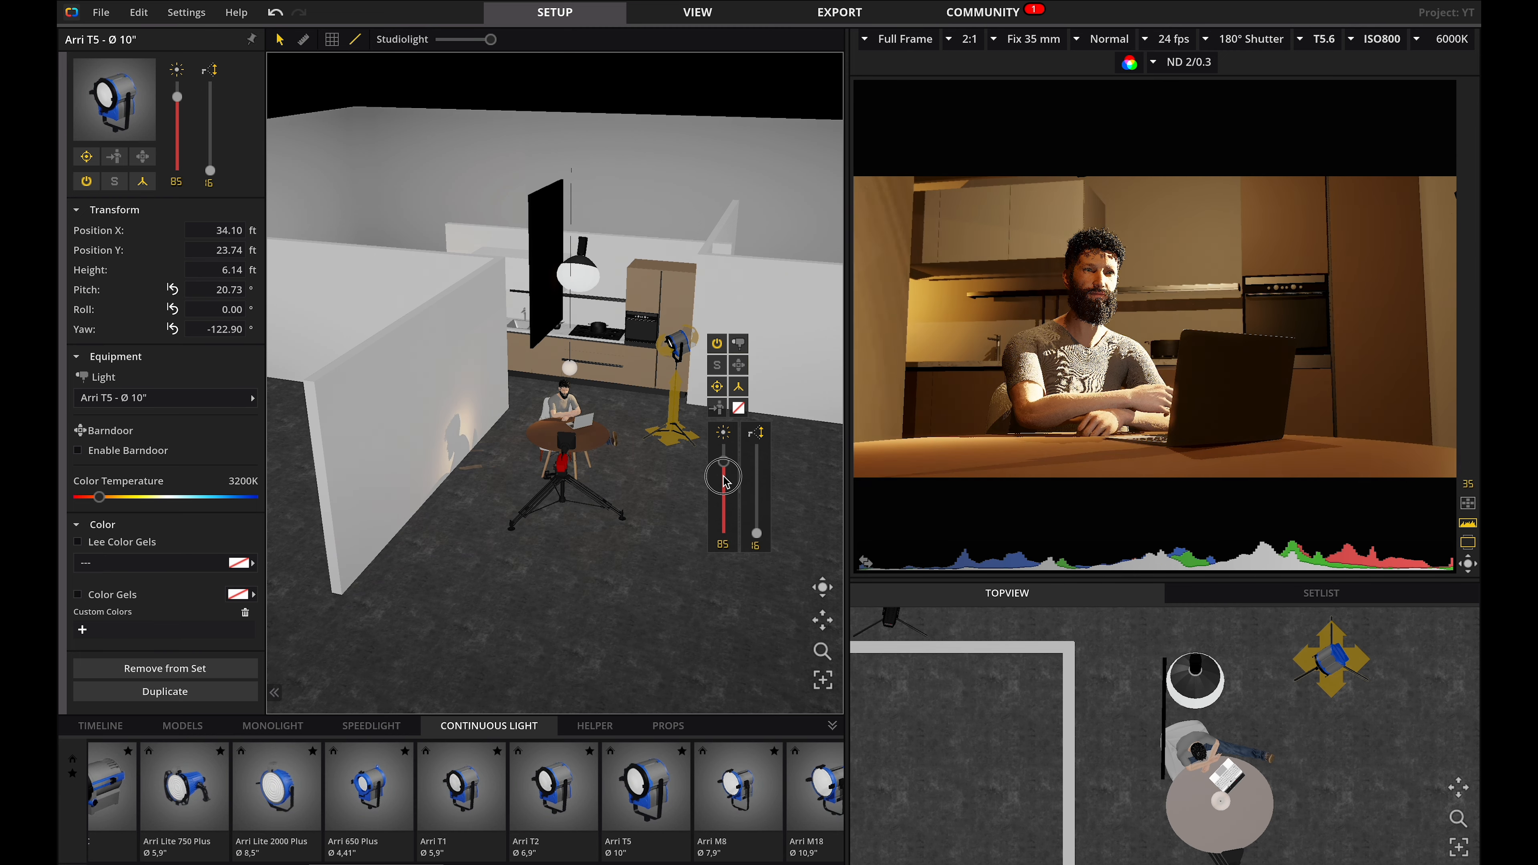
# Apply the Lee 201 Full C.T. Blue gel to the Arri T5 and aim it at the model.
pyautogui.click(240, 563)
pyautogui.click(354, 541)
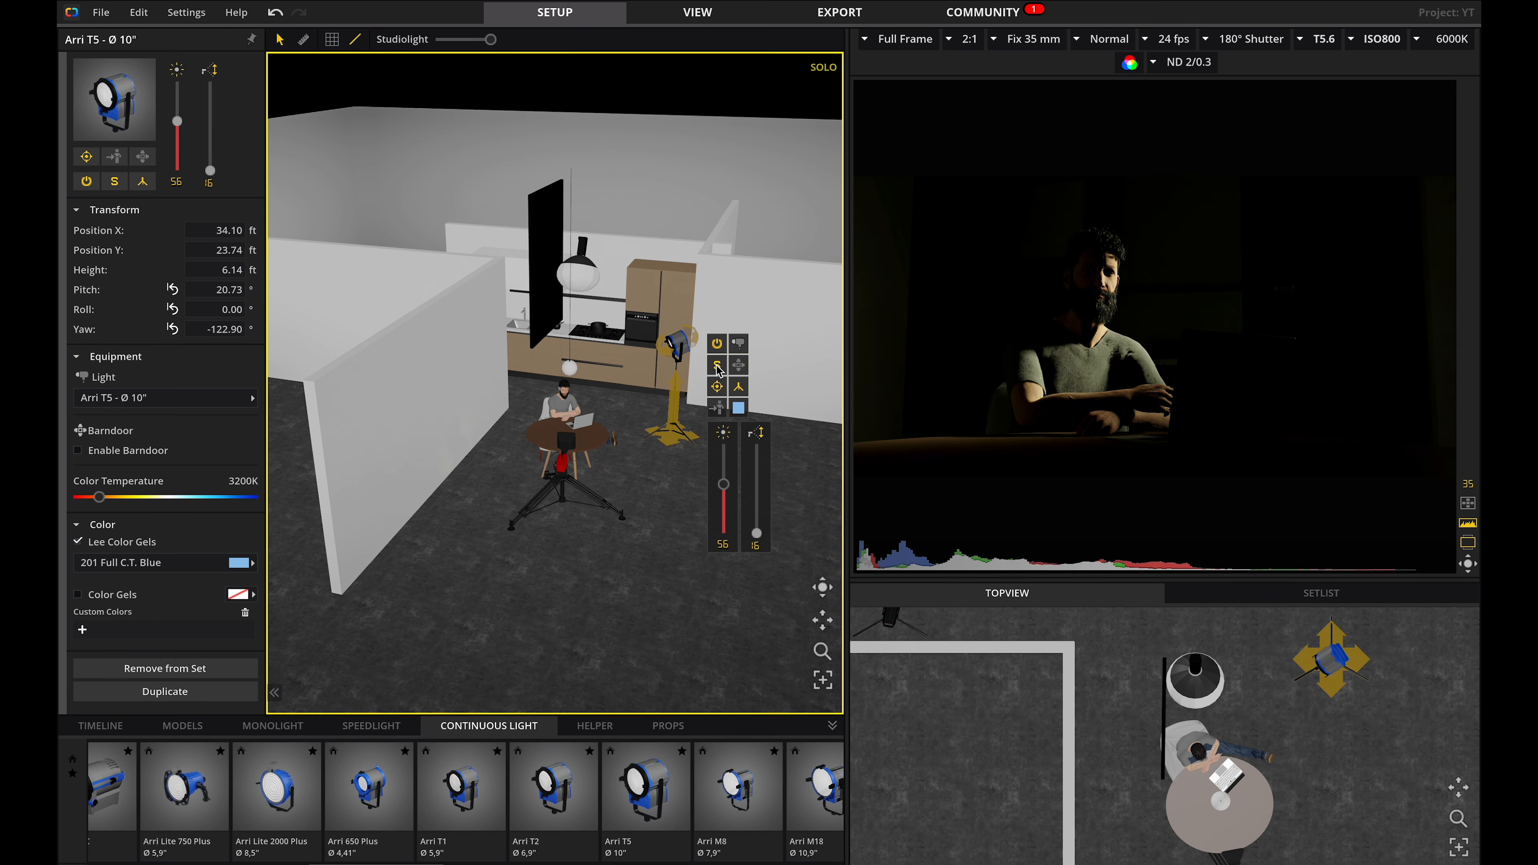
pyautogui.click(719, 406)
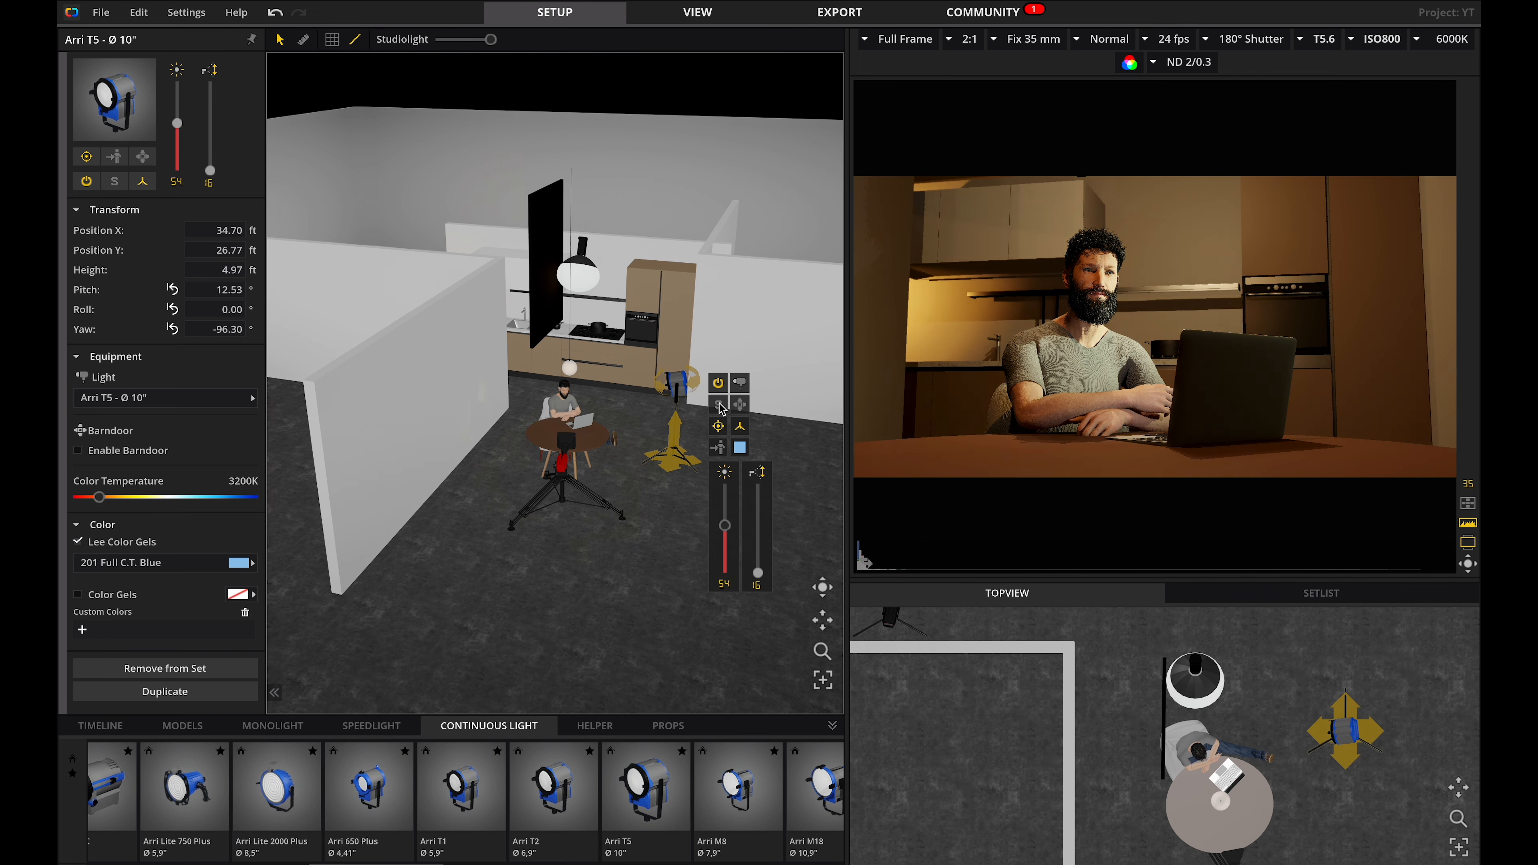
# Take a snapshot of the current kitchen lighting.
pyautogui.click(637, 588)
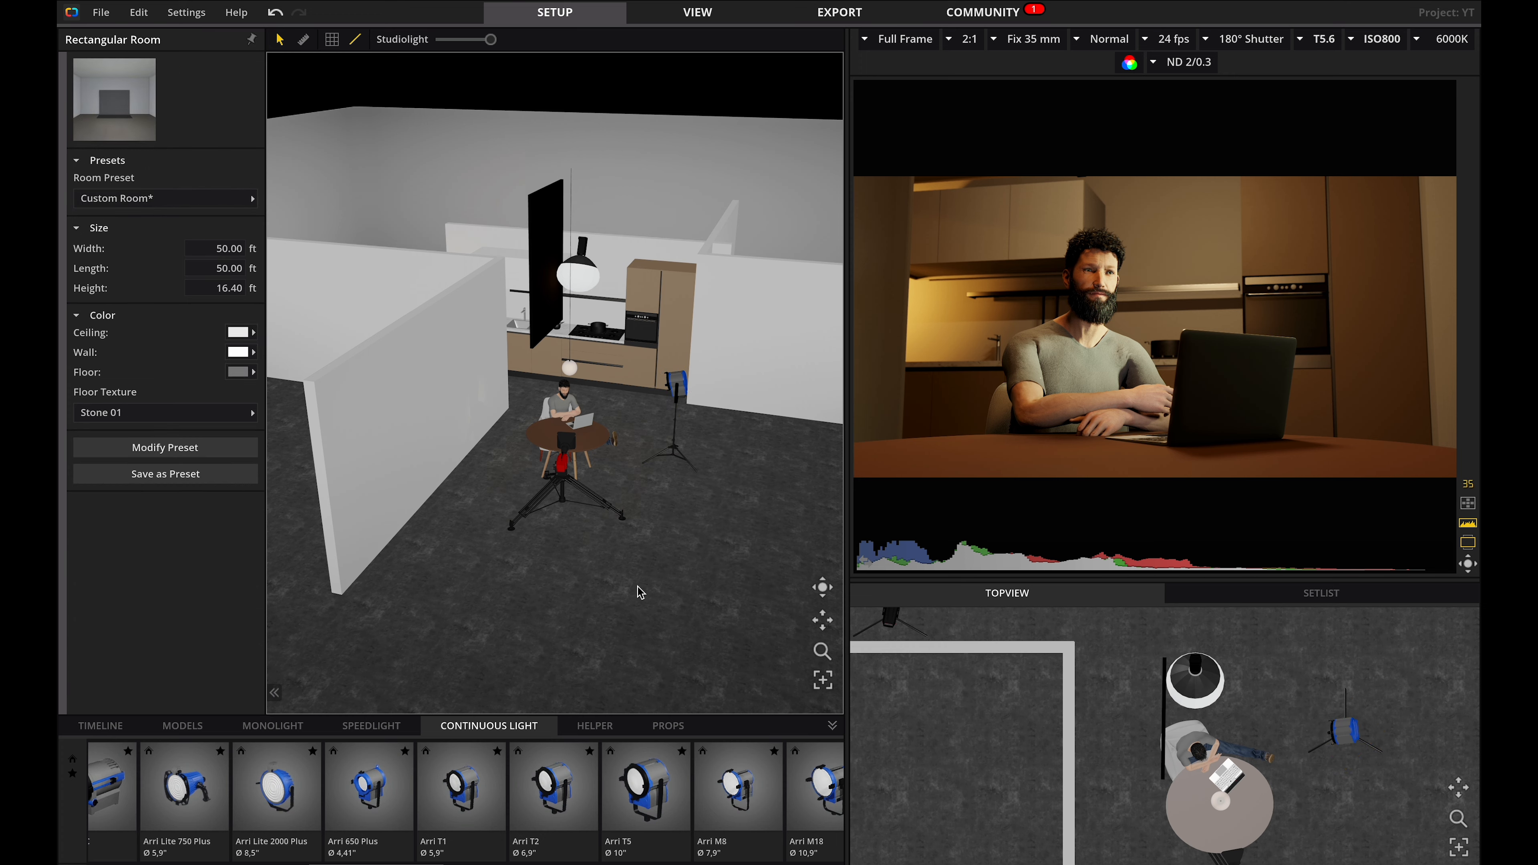
pyautogui.click(816, 795)
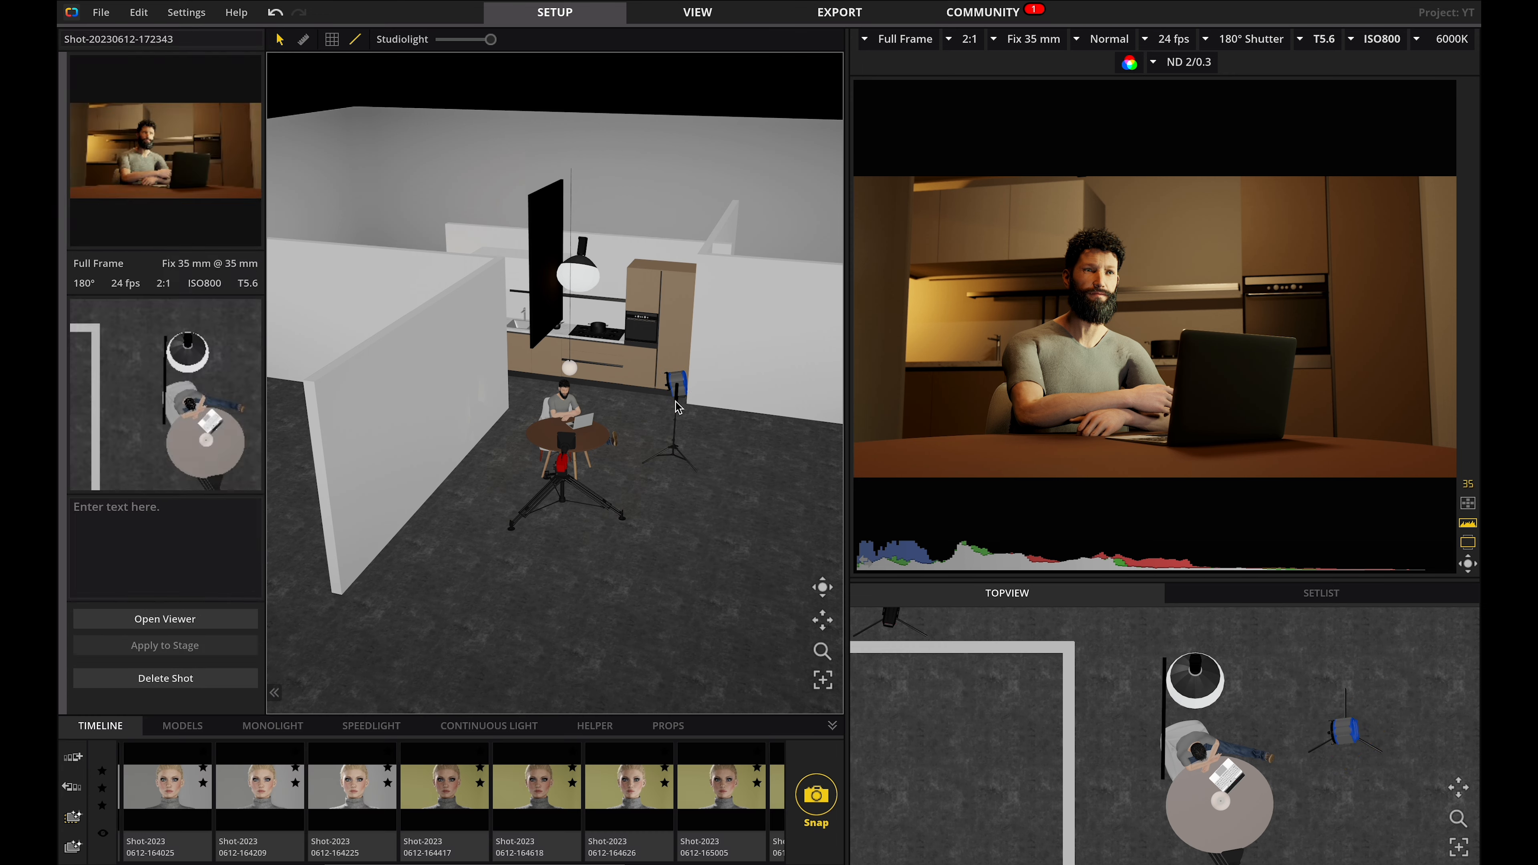
pyautogui.click(675, 400)
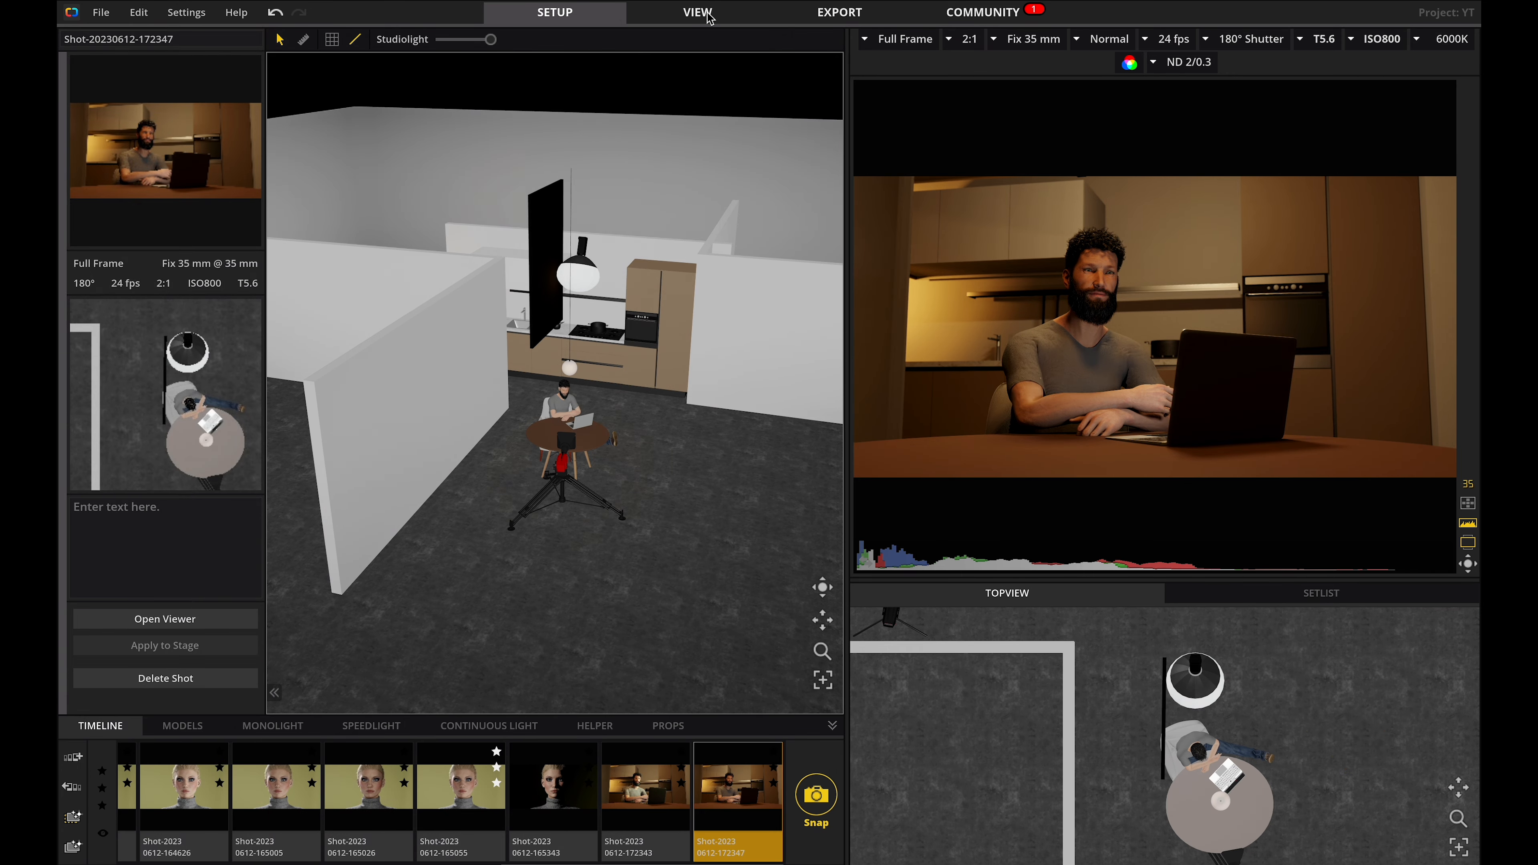
# Compare the latest snapshots in the View workspace and return to the setup.
pyautogui.click(710, 14)
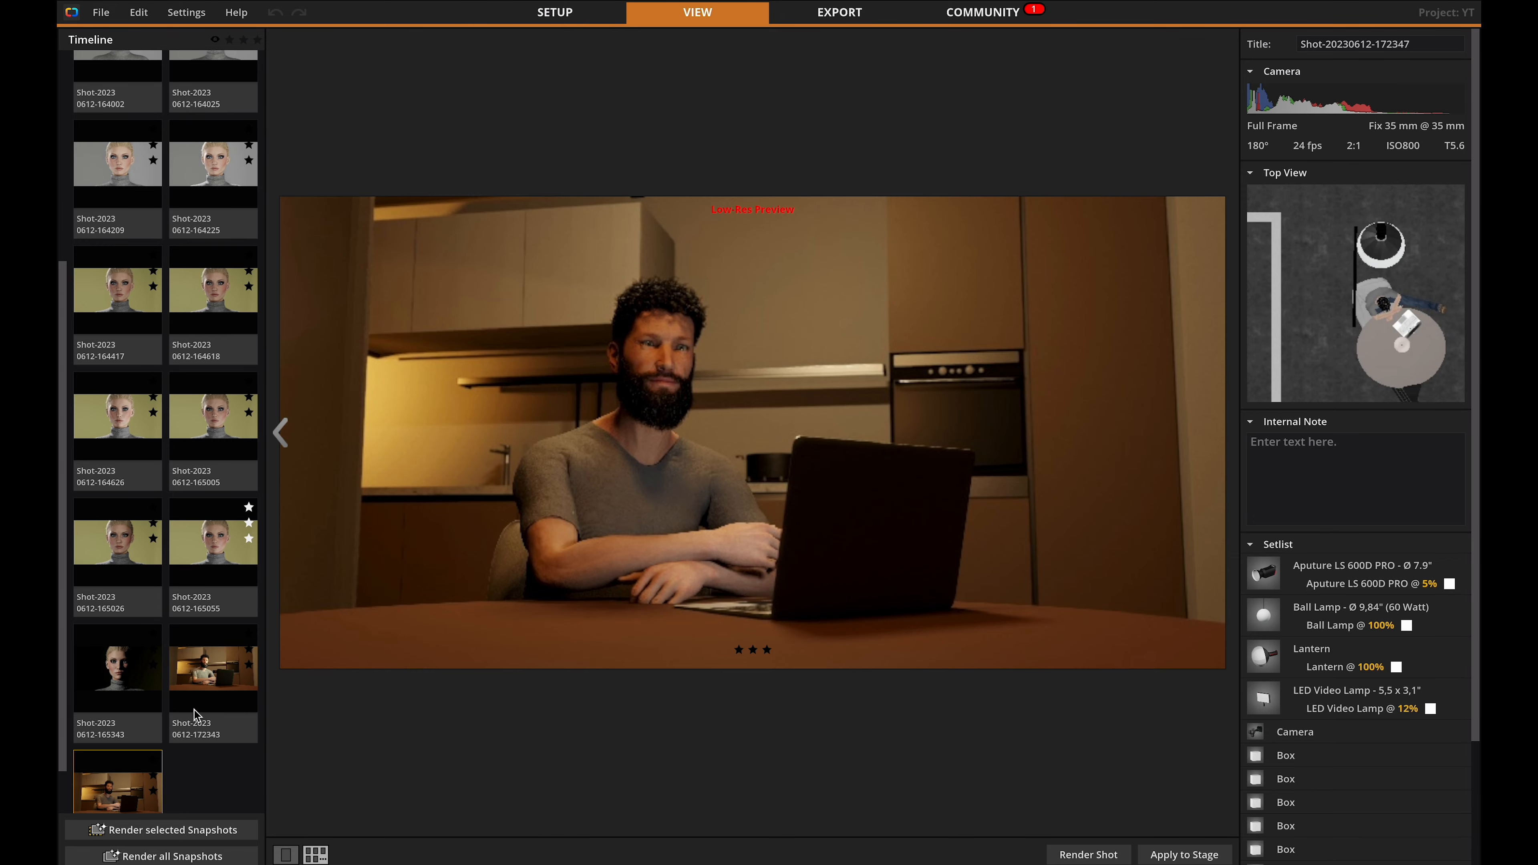
pyautogui.click(197, 692)
pyautogui.click(109, 787)
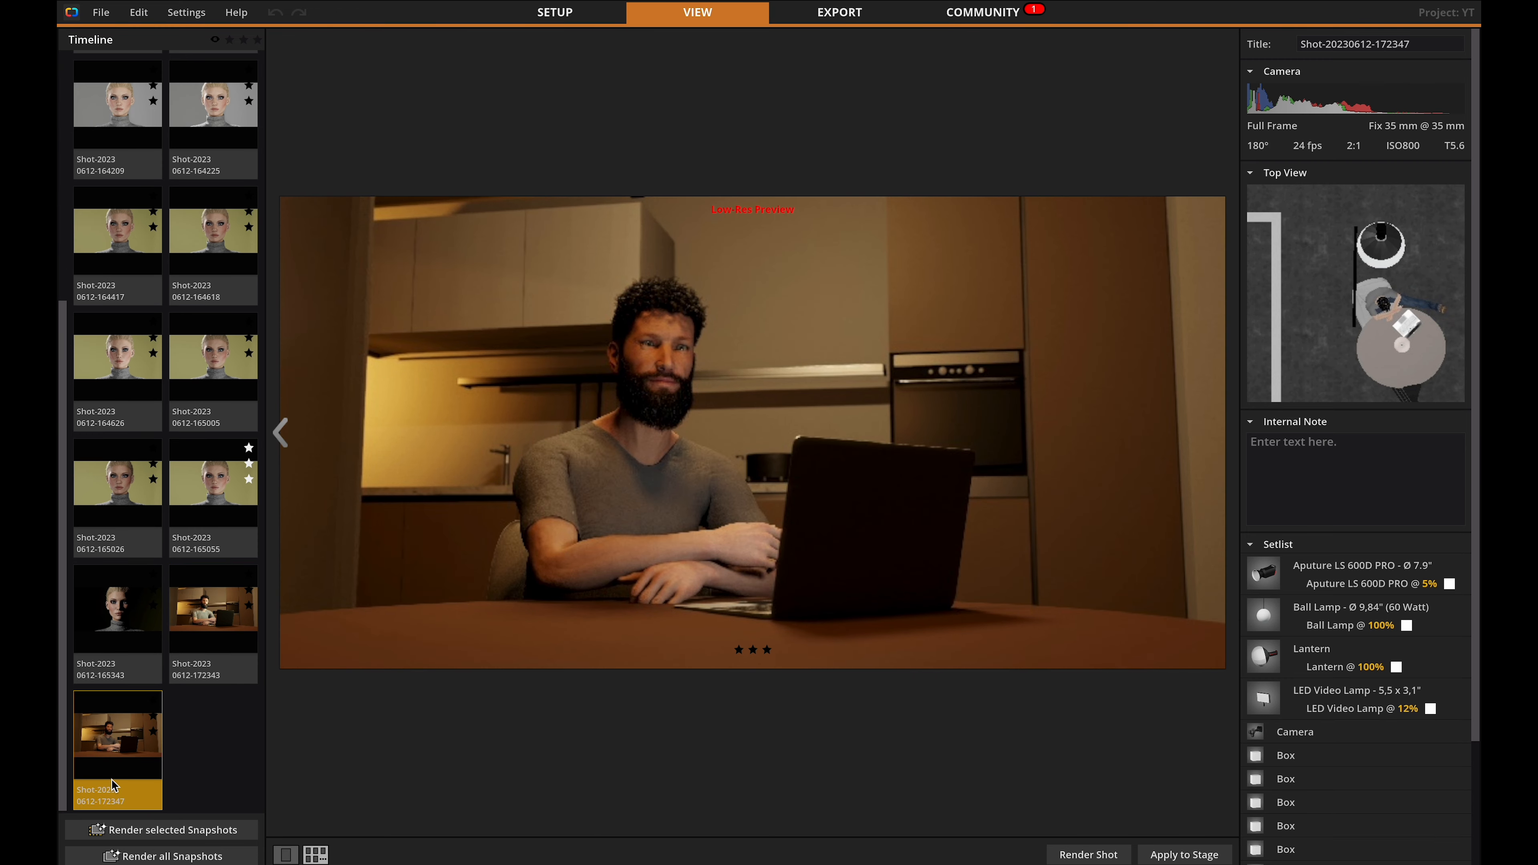
pyautogui.click(209, 617)
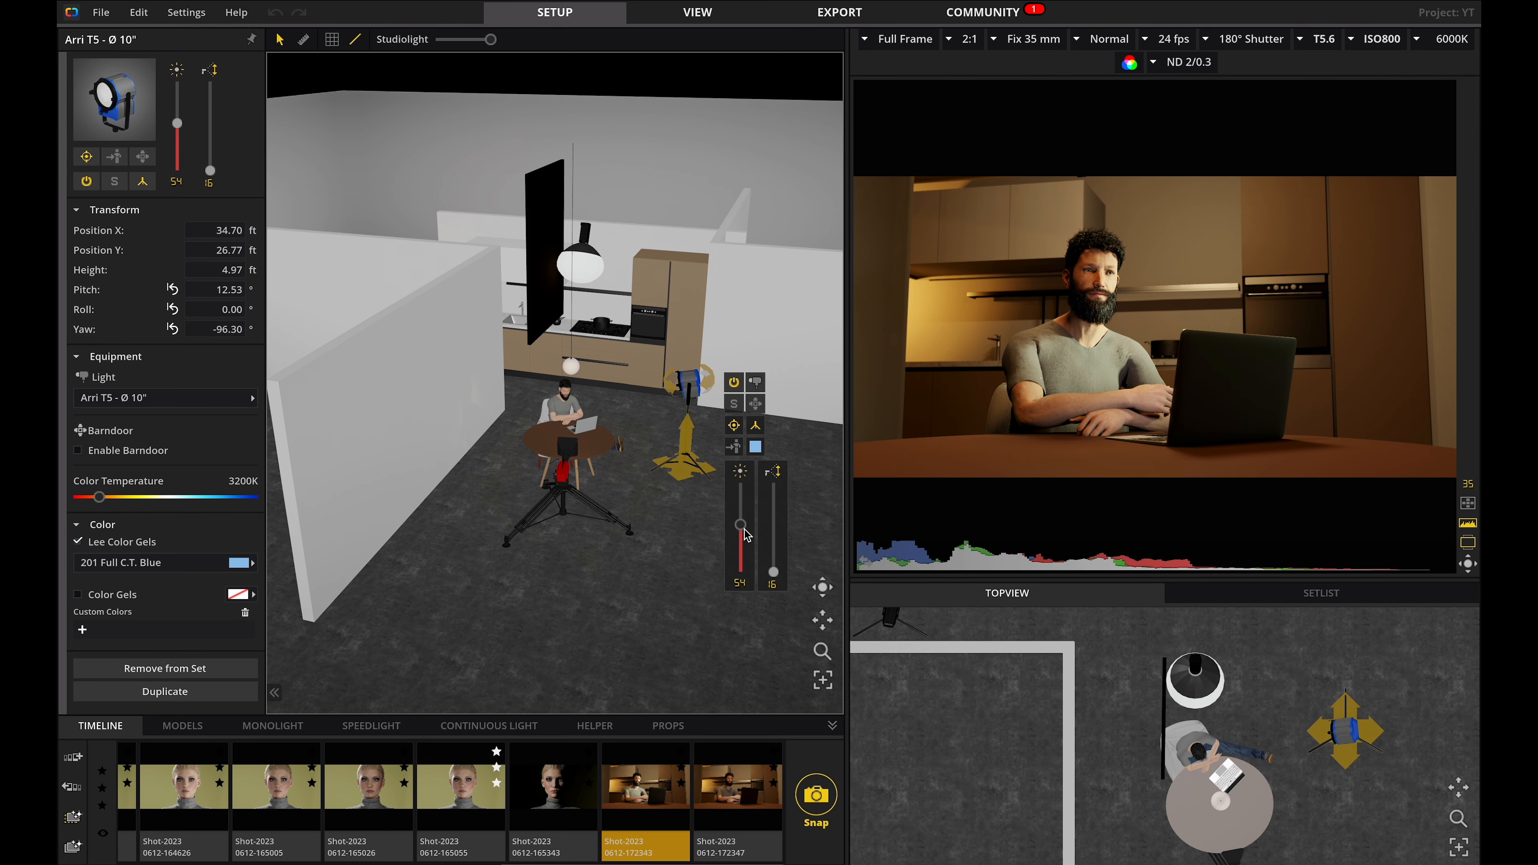
# Lower the Arri T5 intensity to 40.
pyautogui.moveTo(740, 525); pyautogui.dragTo(742, 542)
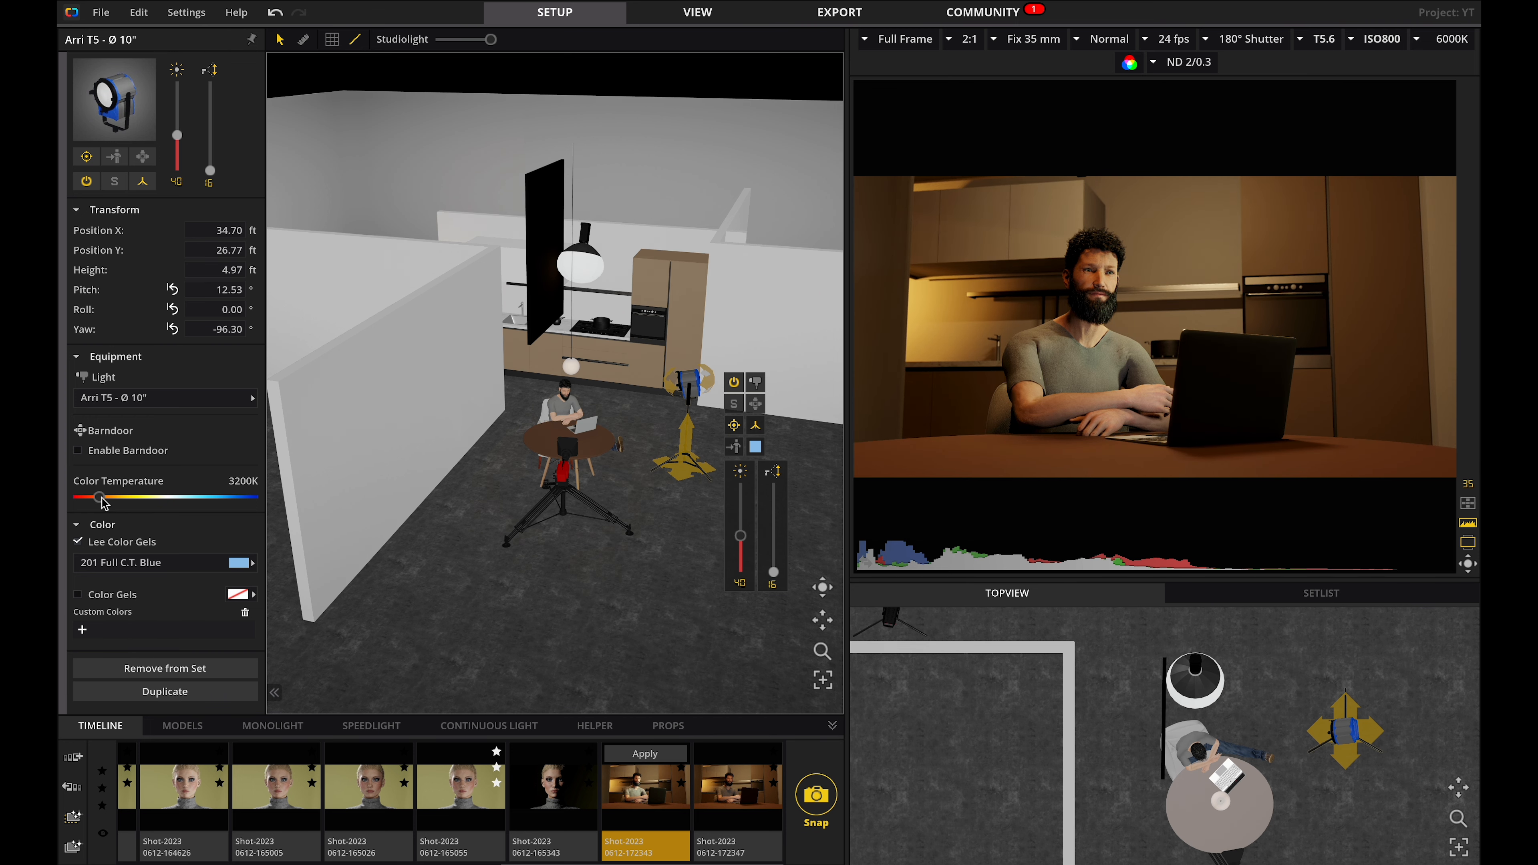
pyautogui.moveTo(101, 503)
pyautogui.mouseDown()
pyautogui.moveTo(127, 500)
pyautogui.moveTo(113, 497)
pyautogui.mouseUp()
pyautogui.click(620, 624)
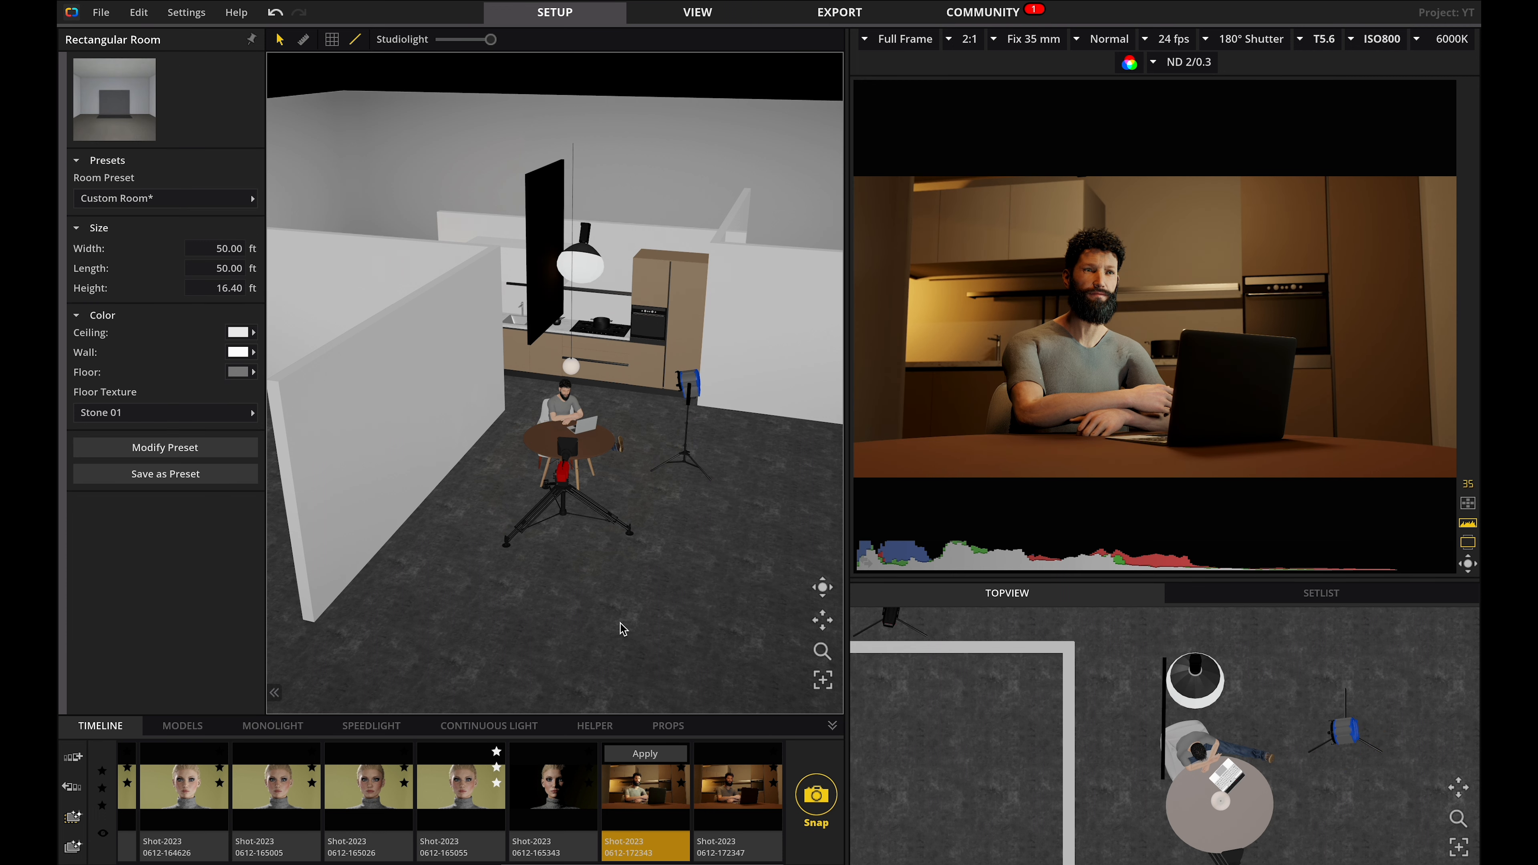
# Duplicate the Light Blocker to the other side of the hanging lamp and snapshot the result.
pyautogui.click(597, 278)
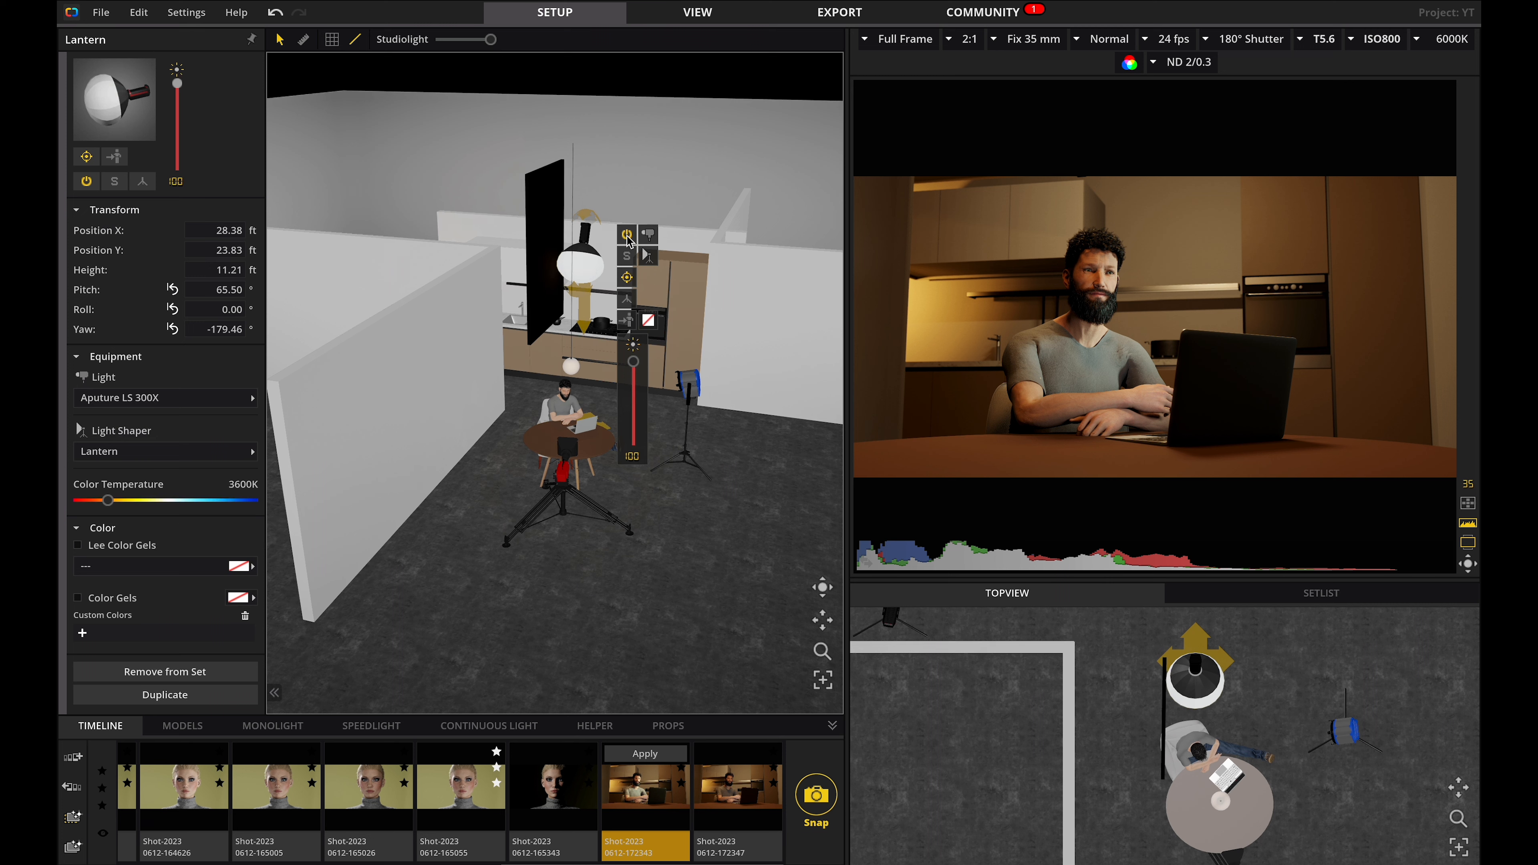
pyautogui.click(627, 256)
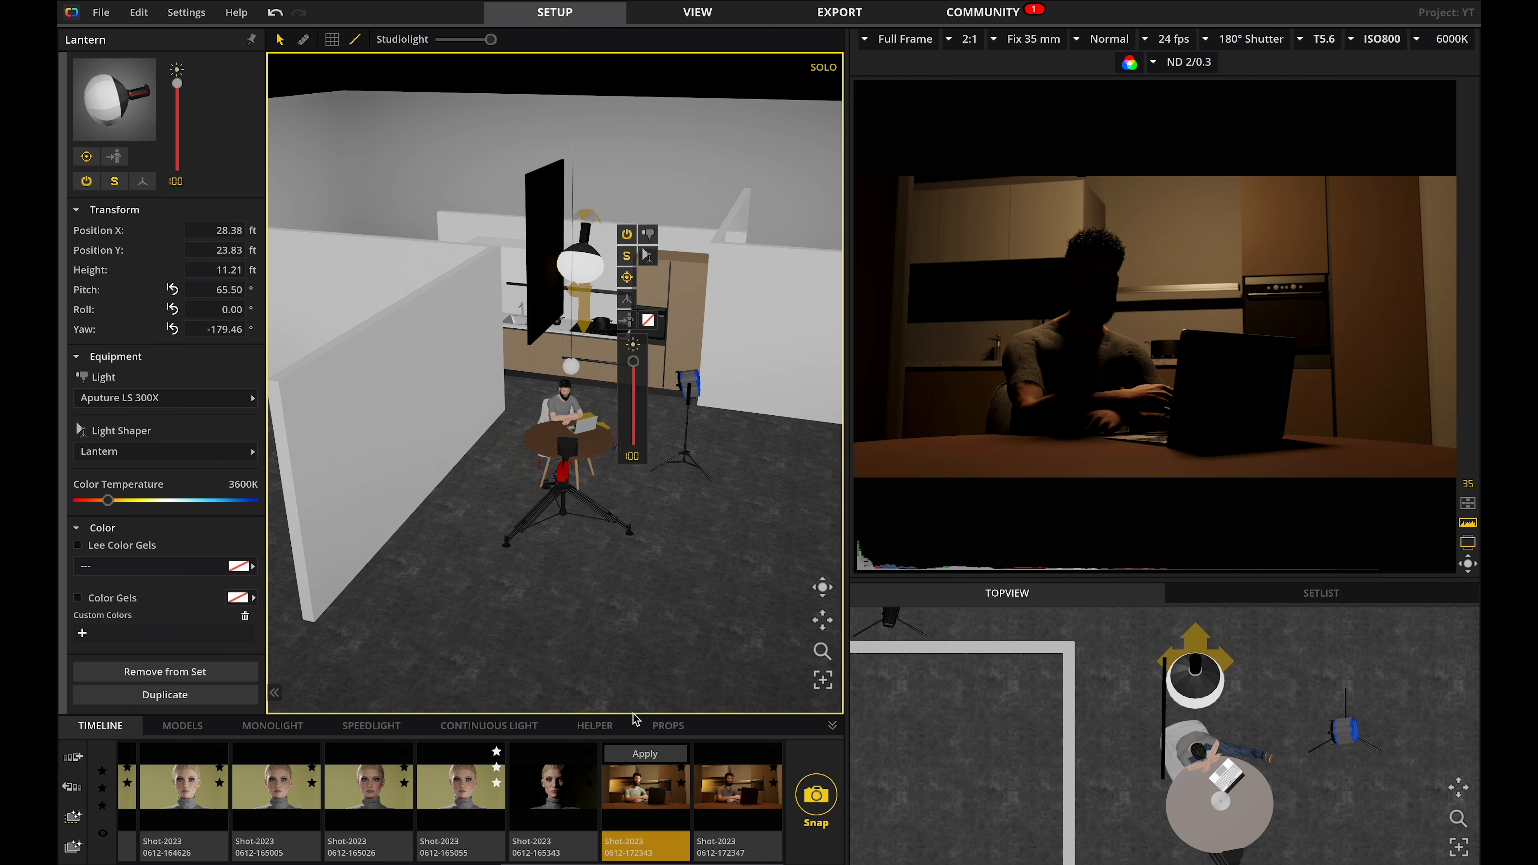
pyautogui.keyDown('alt'); pyautogui.moveTo(536, 247); pyautogui.dragTo(599, 247); pyautogui.keyUp('alt')
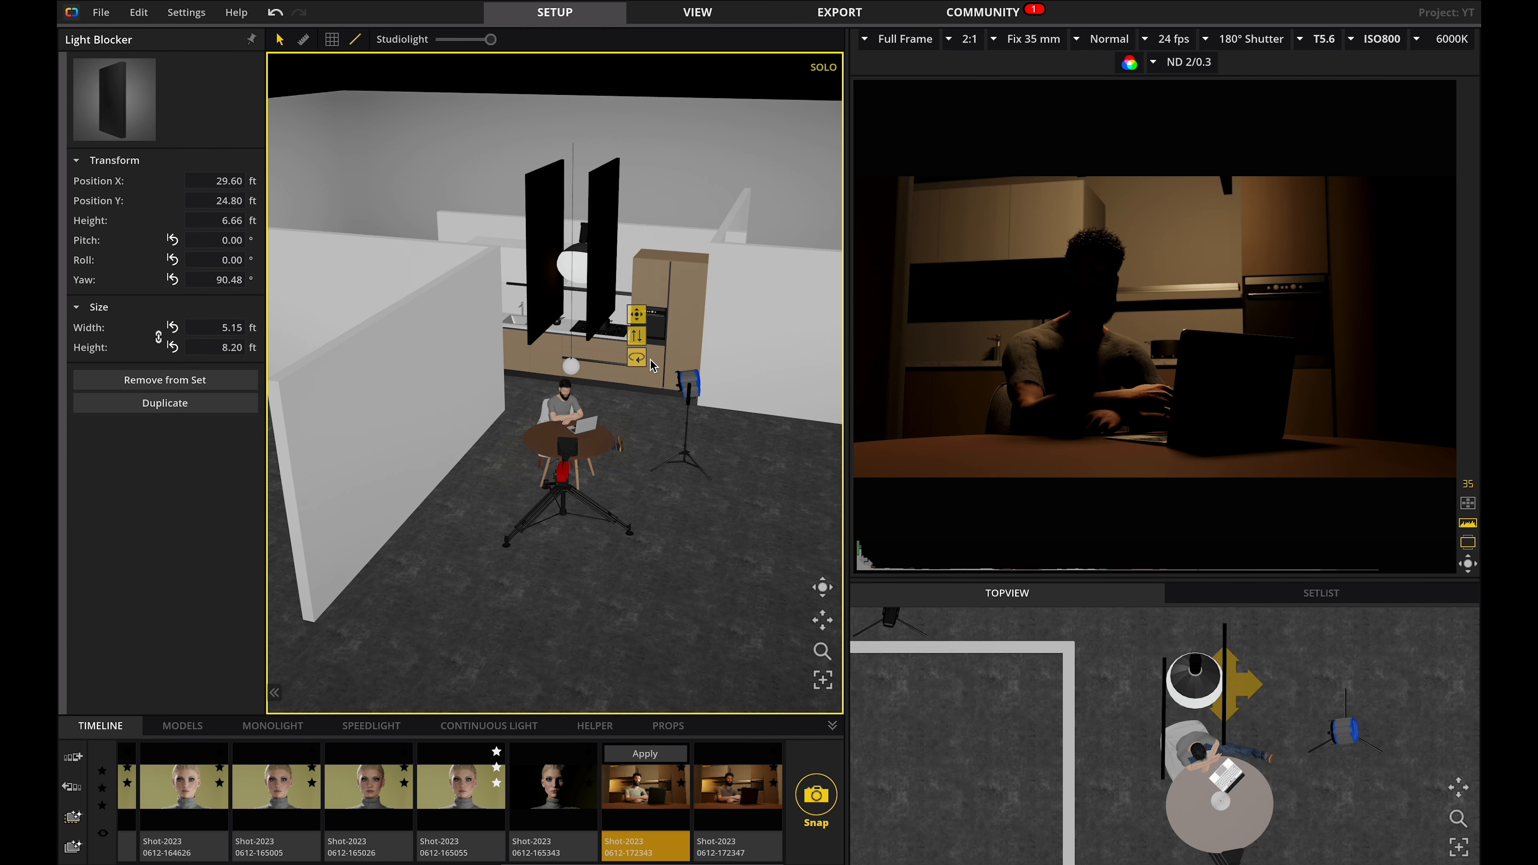
pyautogui.click(576, 265)
pyautogui.click(628, 258)
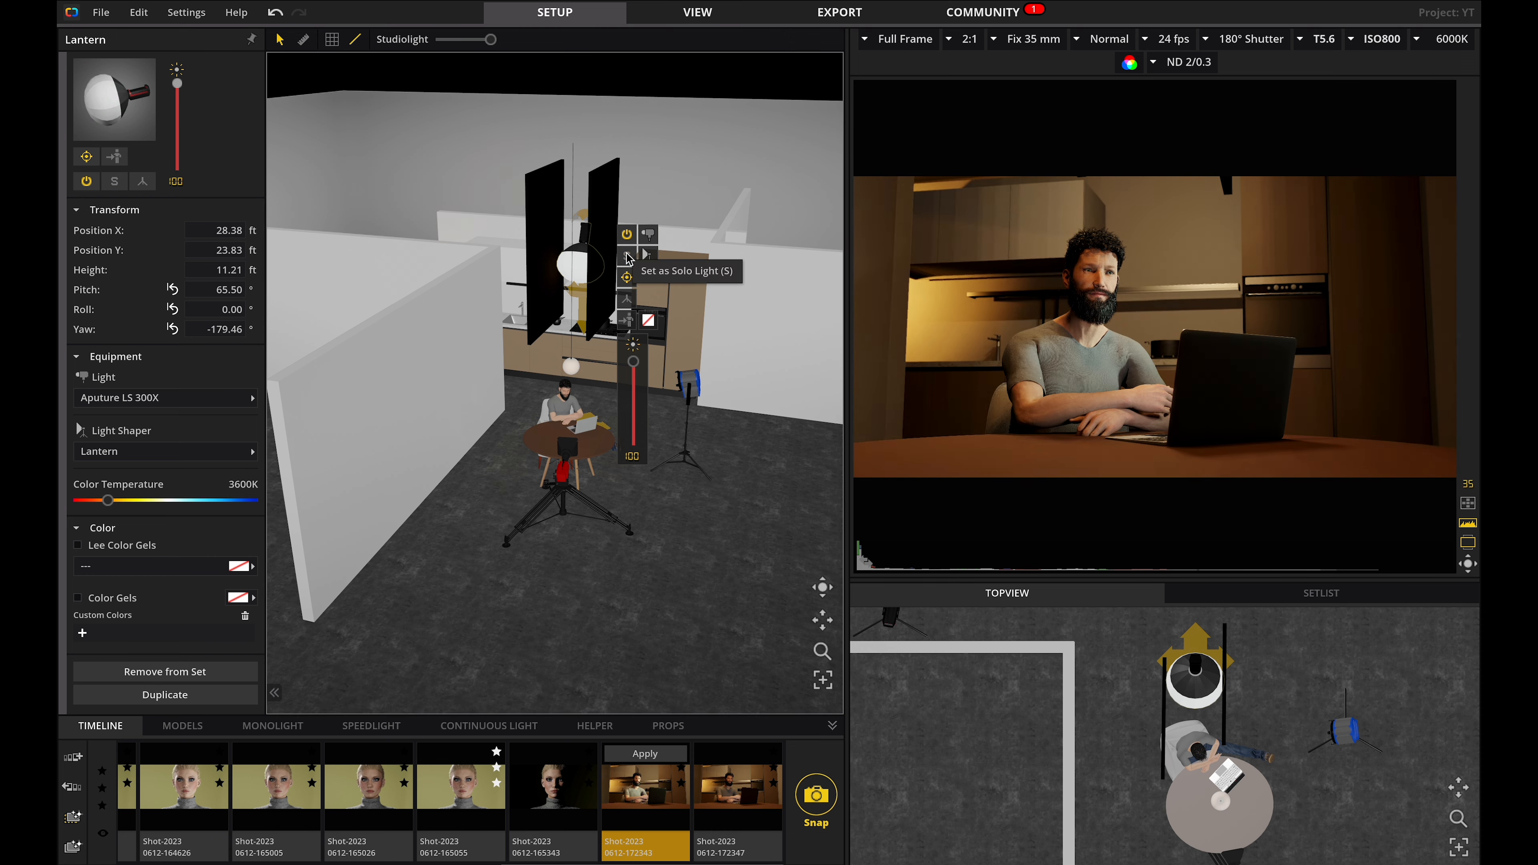
pyautogui.click(609, 219)
pyautogui.moveTo(608, 220); pyautogui.dragTo(619, 219)
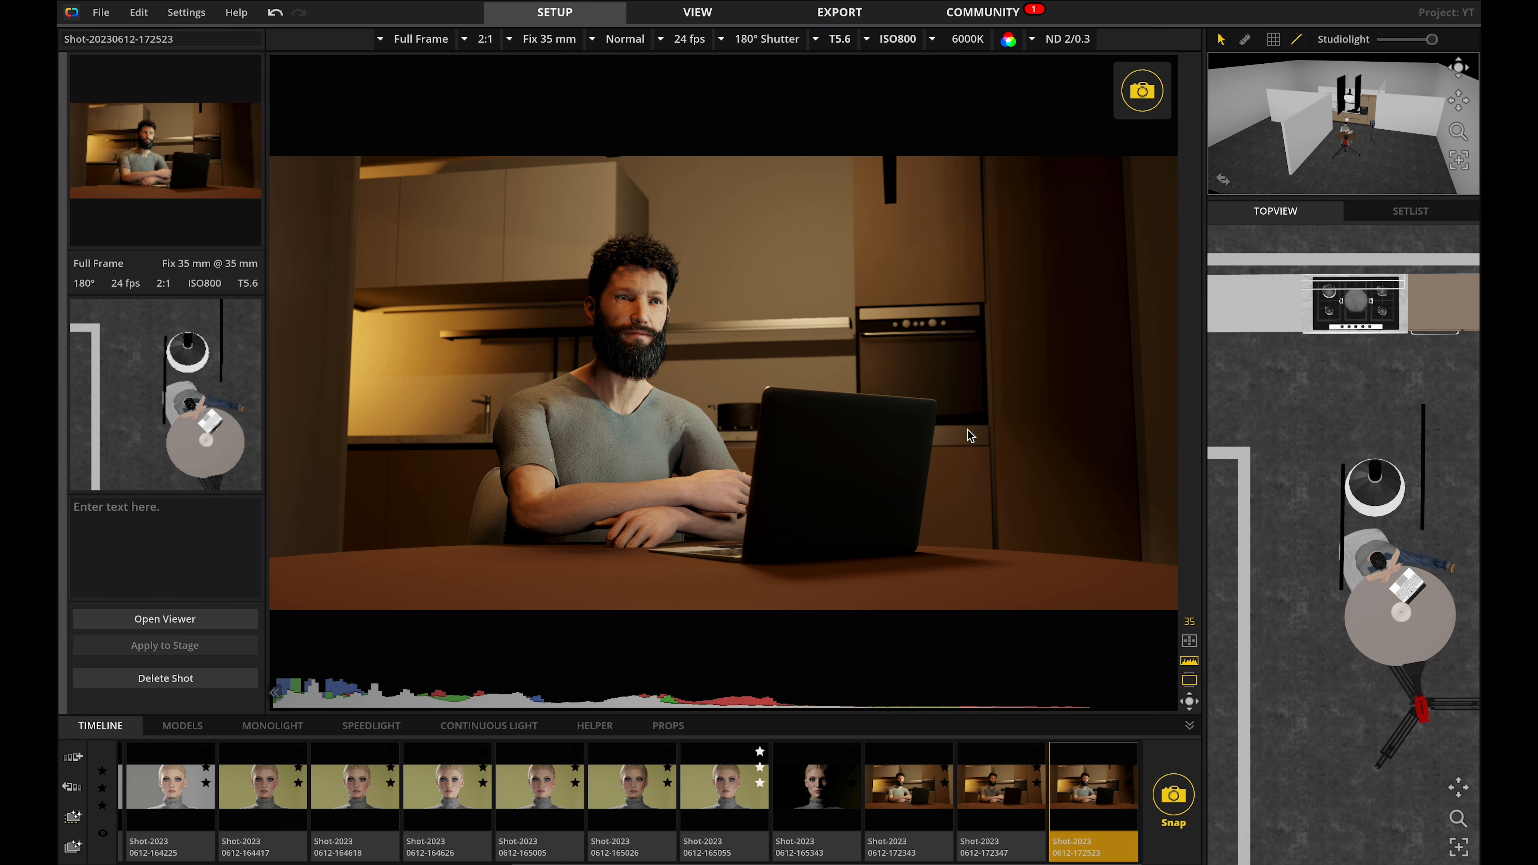
# Set the camera aperture to T2.8 and open the ND filter choices.
pyautogui.click(840, 39)
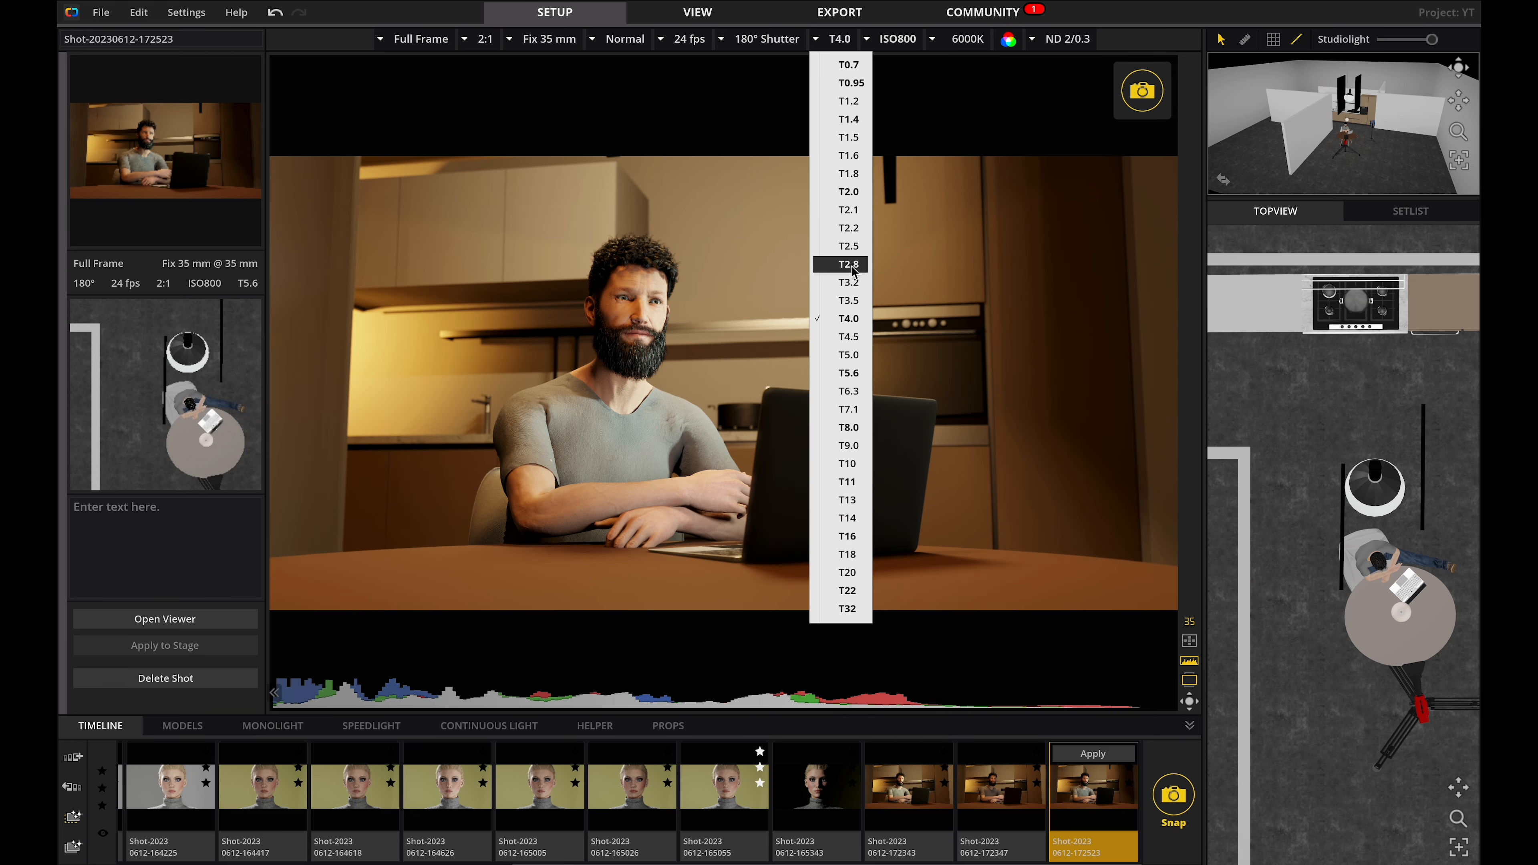
pyautogui.click(849, 264)
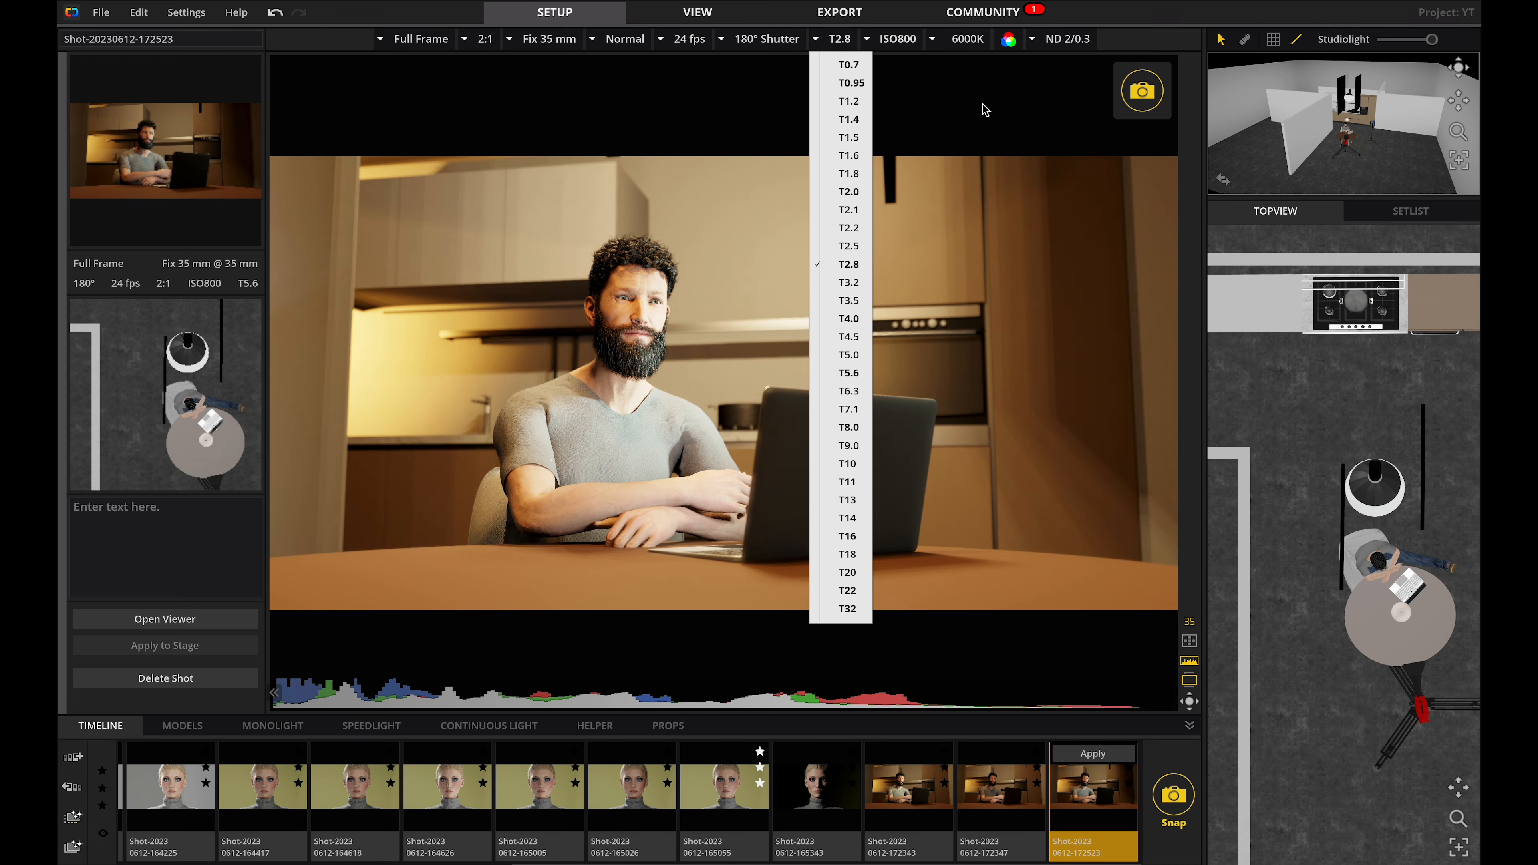
pyautogui.click(1048, 40)
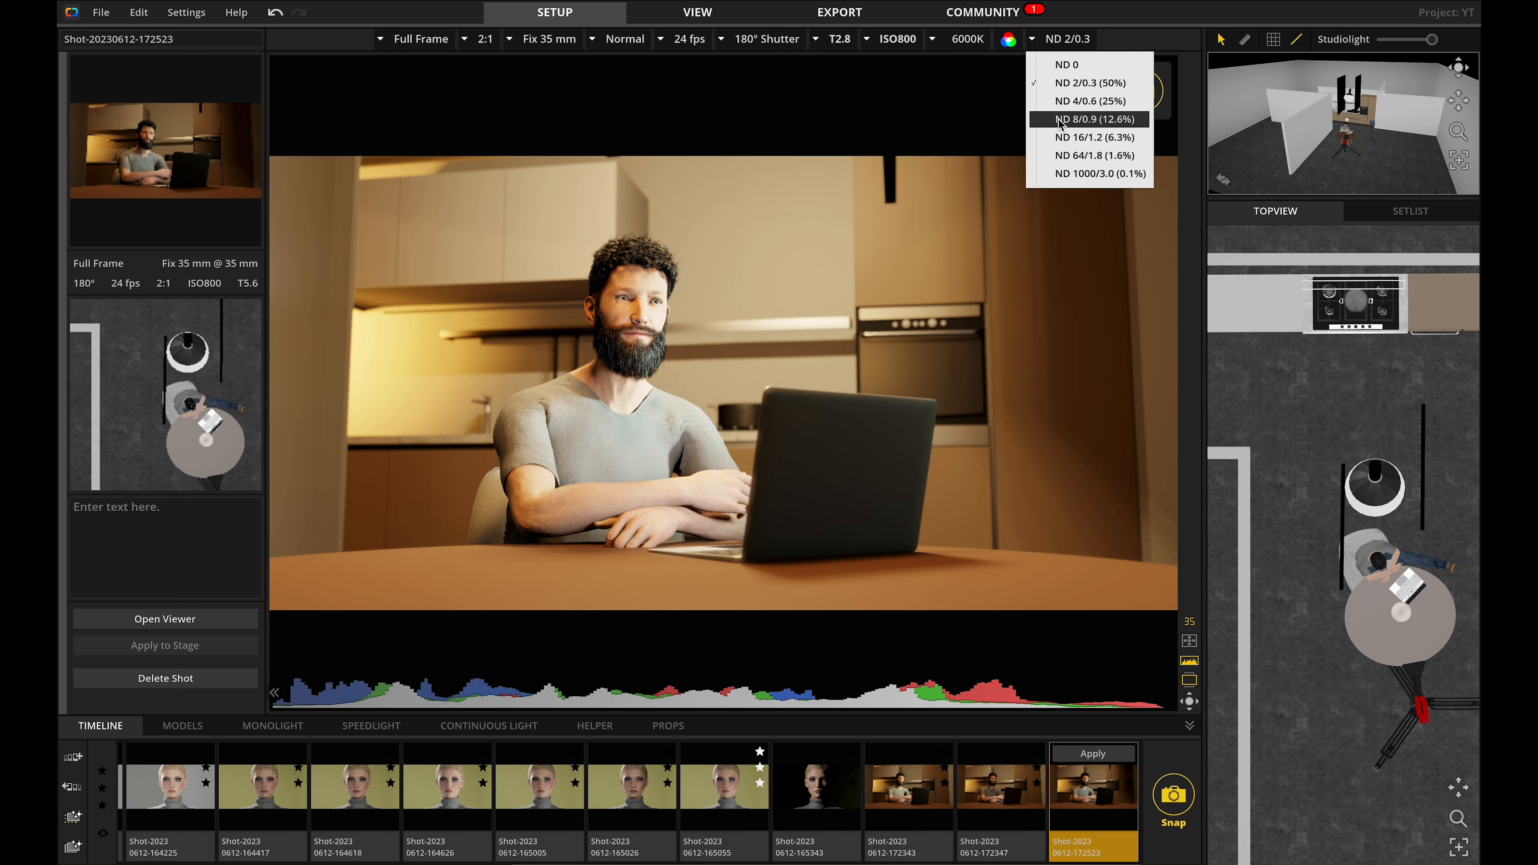